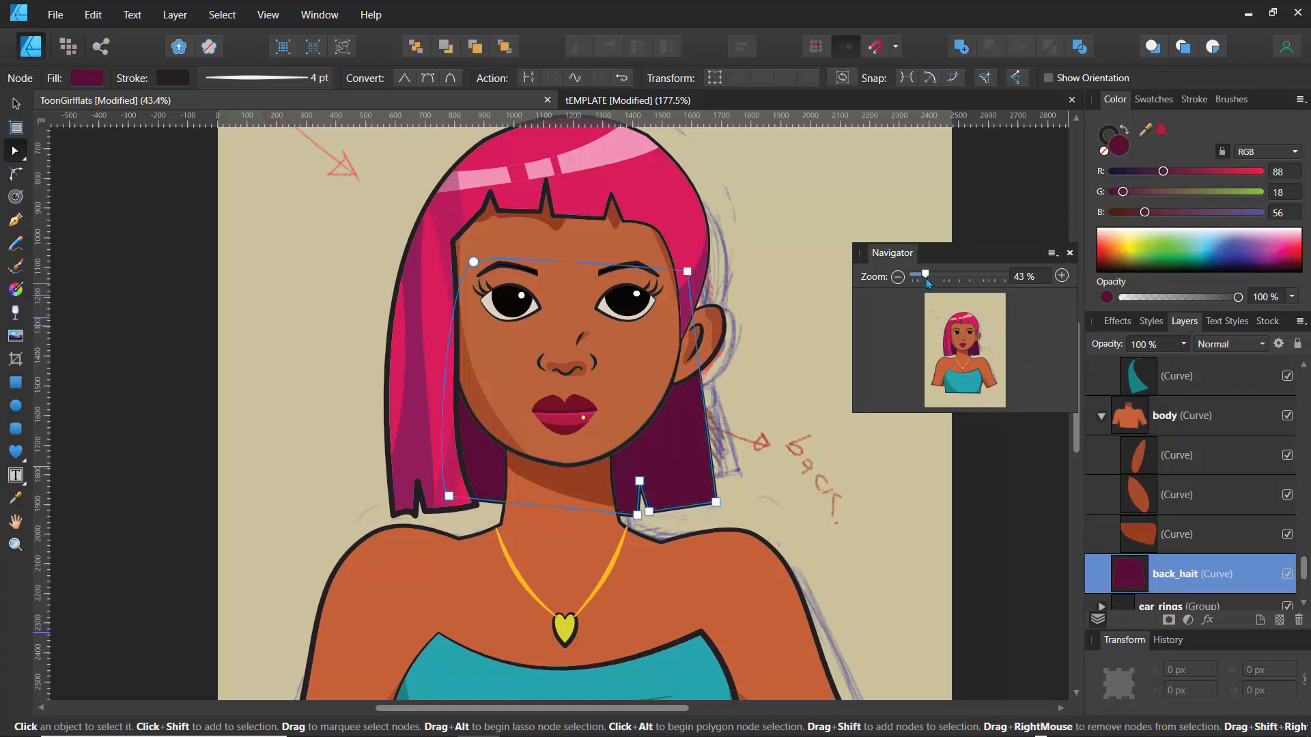
# Apply a linear gradient fill to the face curve, running diagonally from beside the upper hair down past the opposite shoulder, with its midpoint at 55%.
pyautogui.moveTo(925, 279); pyautogui.dragTo(921, 280)
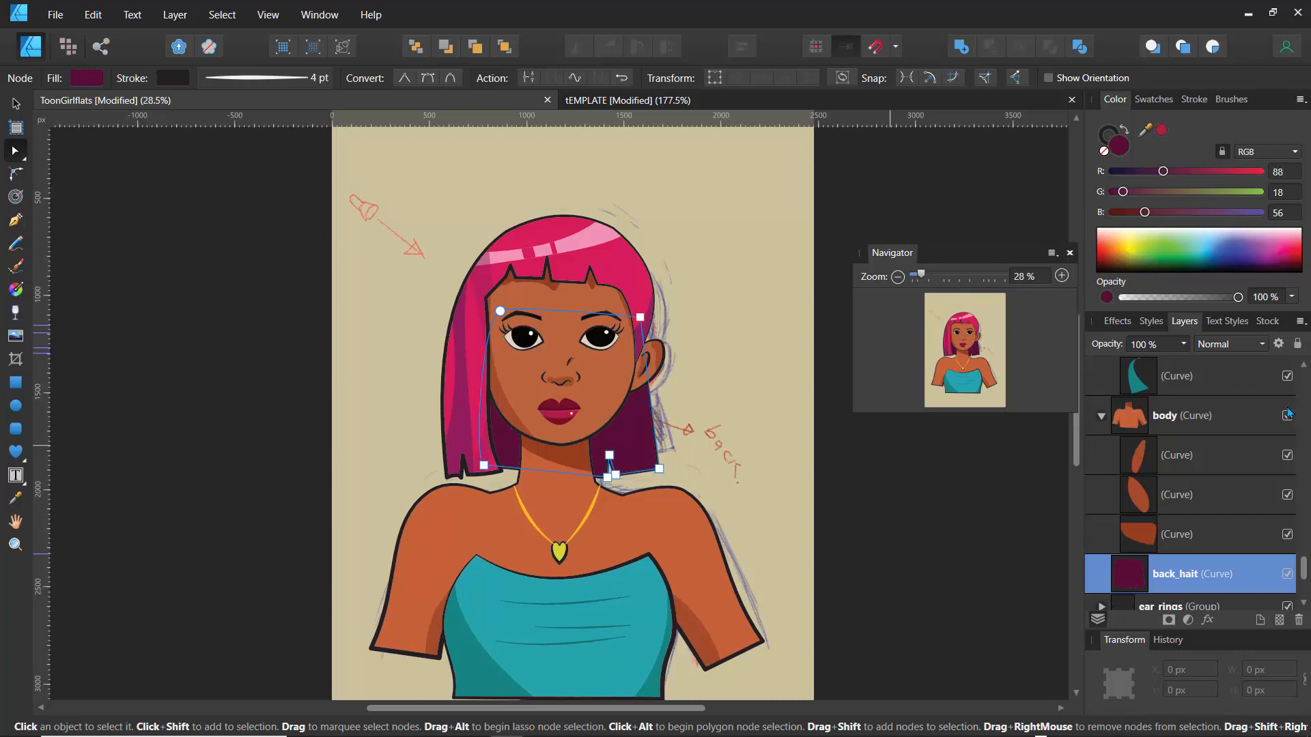
pyautogui.click(1101, 416)
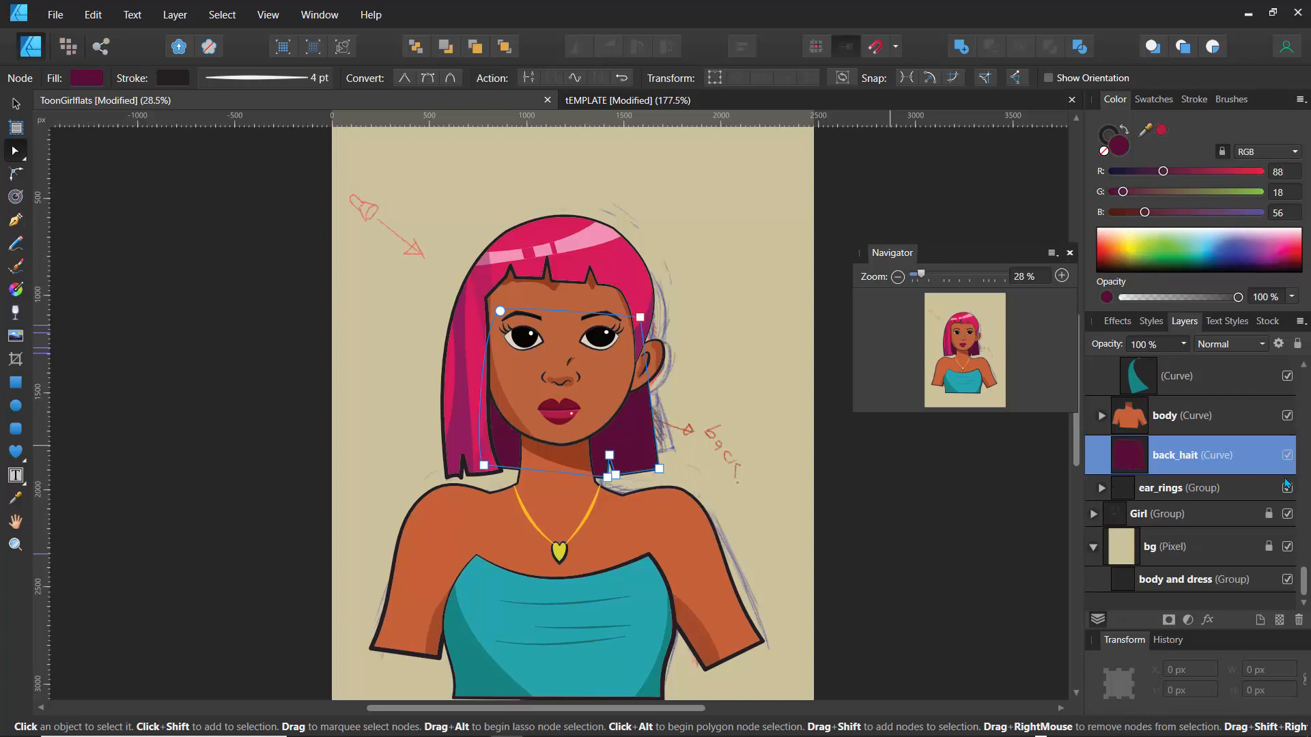
pyautogui.moveTo(1306, 585); pyautogui.dragTo(1303, 549)
pyautogui.click(1140, 488)
pyautogui.click(1101, 482)
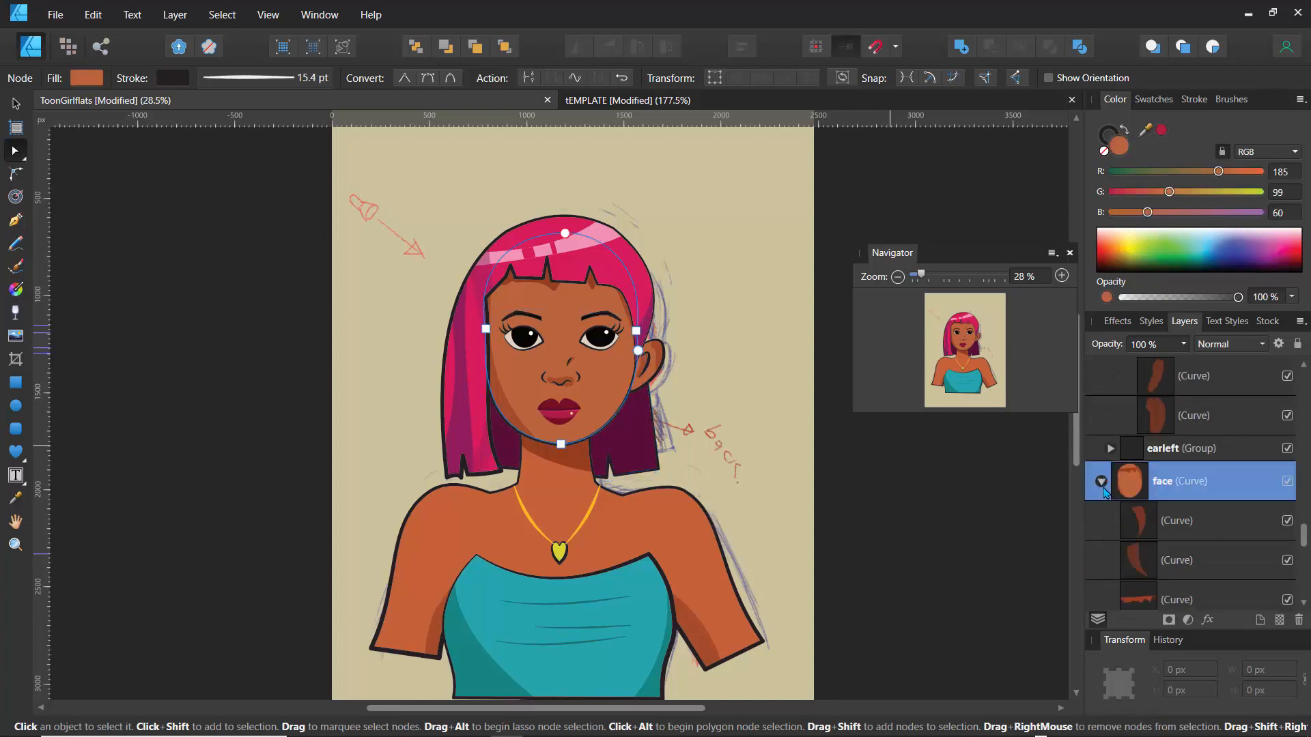
pyautogui.click(1101, 482)
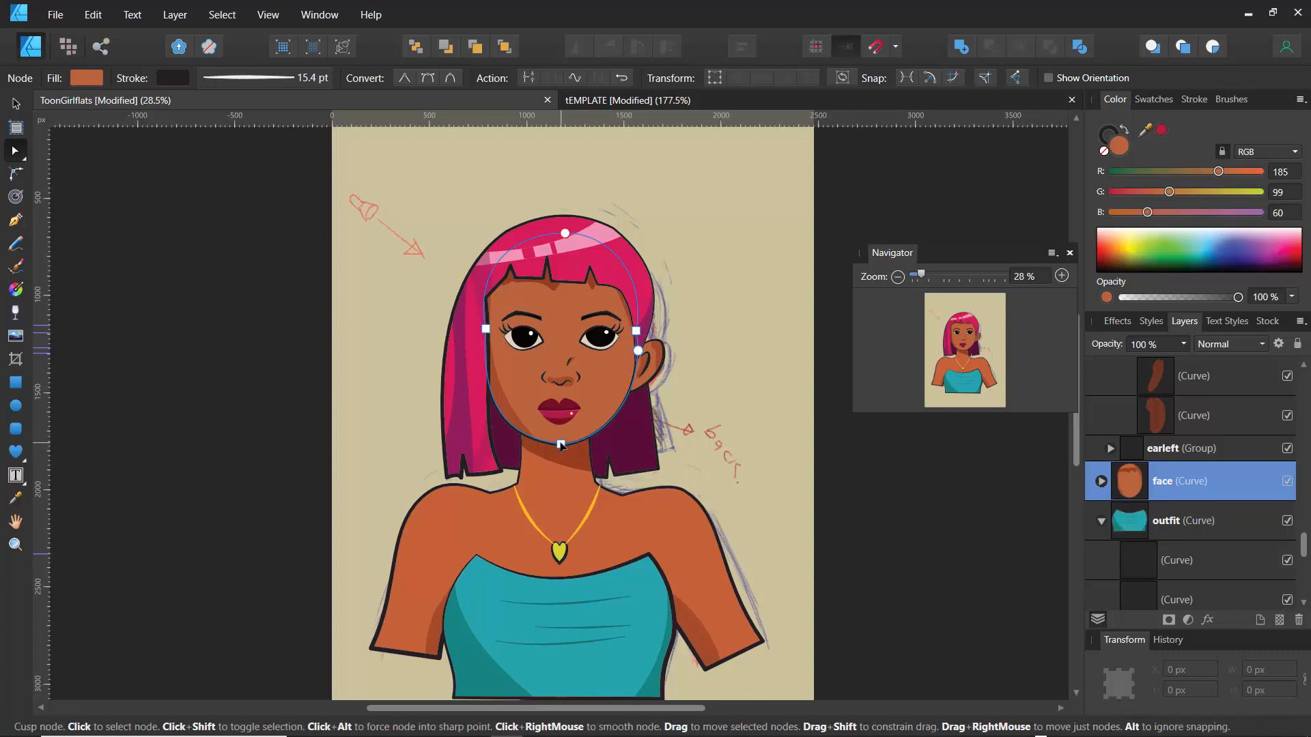
pyautogui.moveTo(561, 445)
pyautogui.mouseDown()
pyautogui.moveTo(559, 467)
pyautogui.moveTo(561, 435)
pyautogui.moveTo(564, 447)
pyautogui.mouseUp()
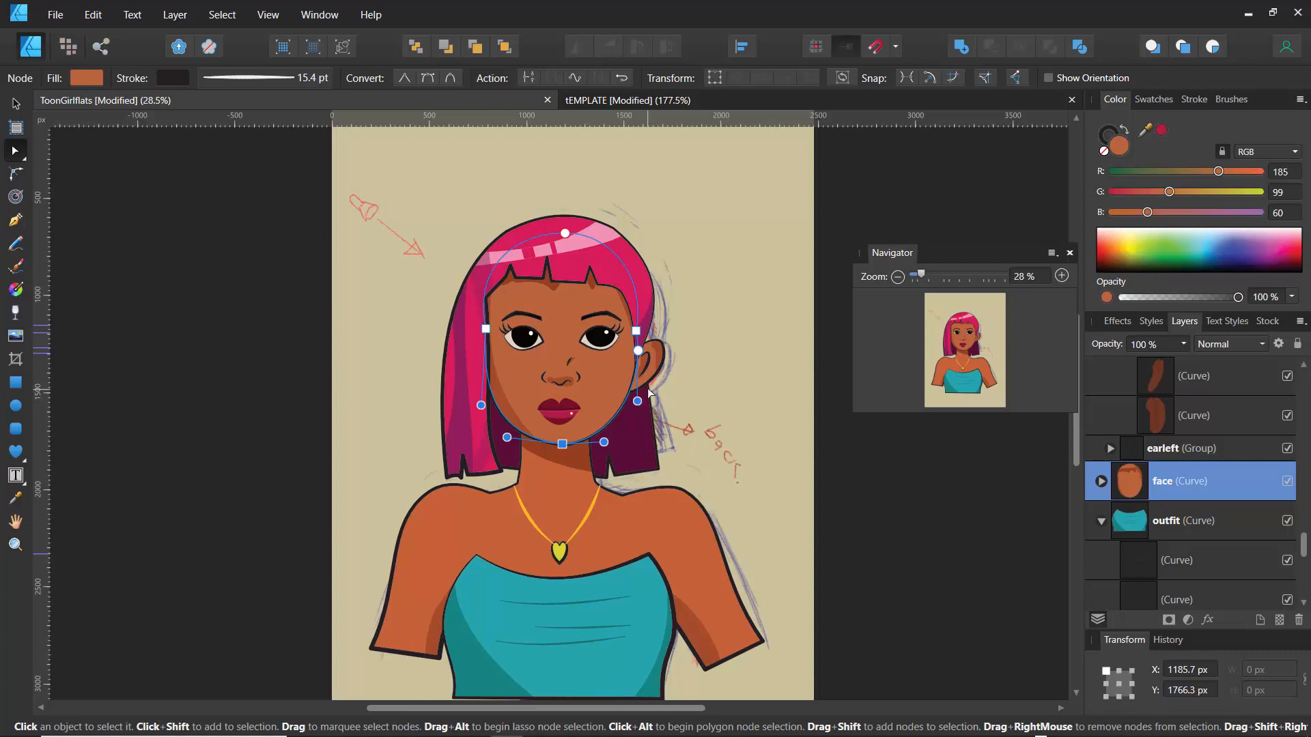
pyautogui.click(18, 294)
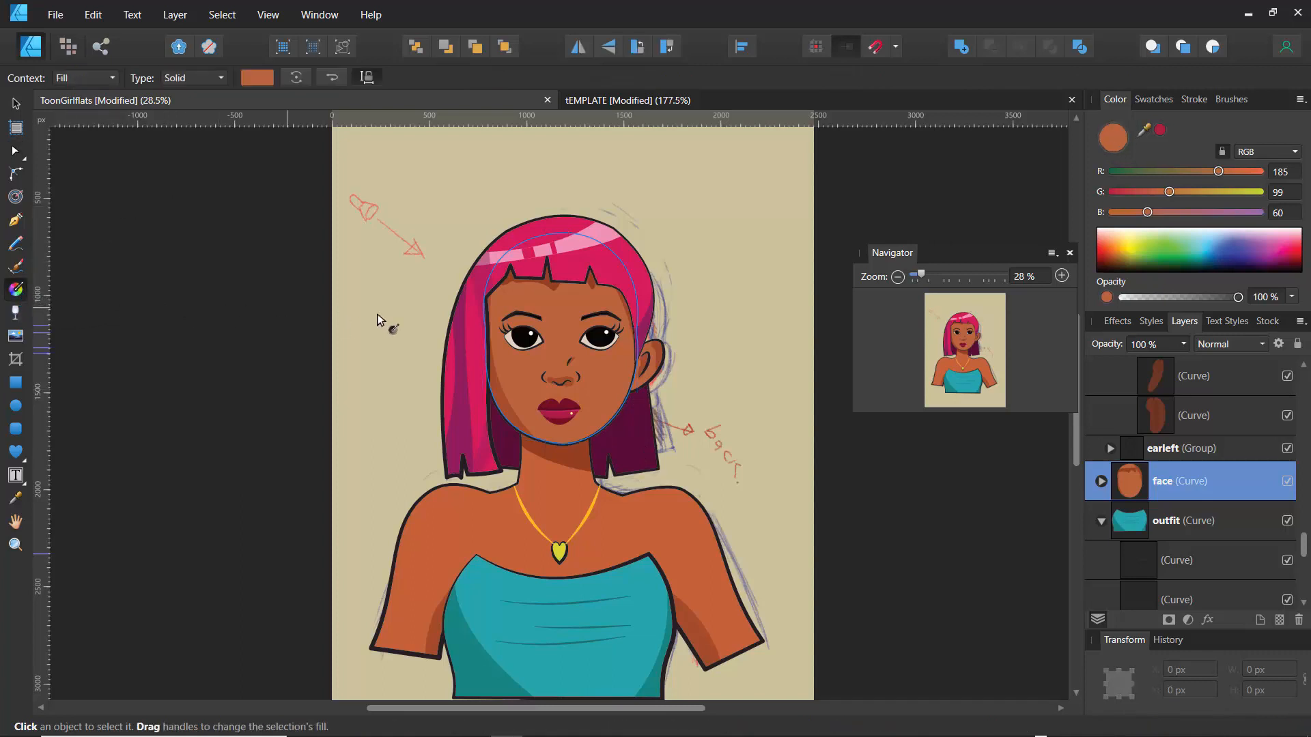
pyautogui.moveTo(400, 299)
pyautogui.mouseDown()
pyautogui.moveTo(635, 382)
pyautogui.moveTo(791, 519)
pyautogui.moveTo(456, 331)
pyautogui.moveTo(755, 467)
pyautogui.moveTo(855, 537)
pyautogui.mouseUp()
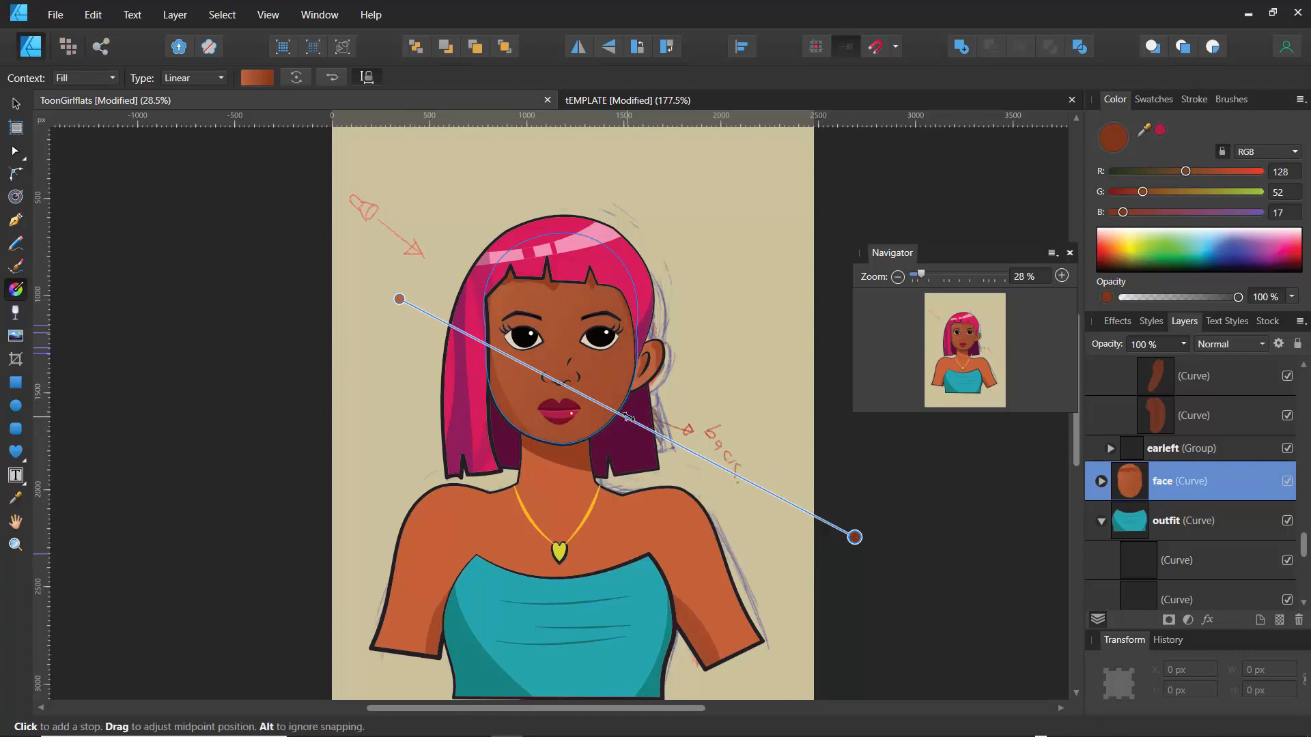
pyautogui.moveTo(626, 417); pyautogui.dragTo(767, 484)
pyautogui.moveTo(672, 440)
pyautogui.mouseDown()
pyautogui.moveTo(475, 340)
pyautogui.moveTo(689, 450)
pyautogui.moveTo(642, 418)
pyautogui.moveTo(656, 429)
pyautogui.mouseUp()
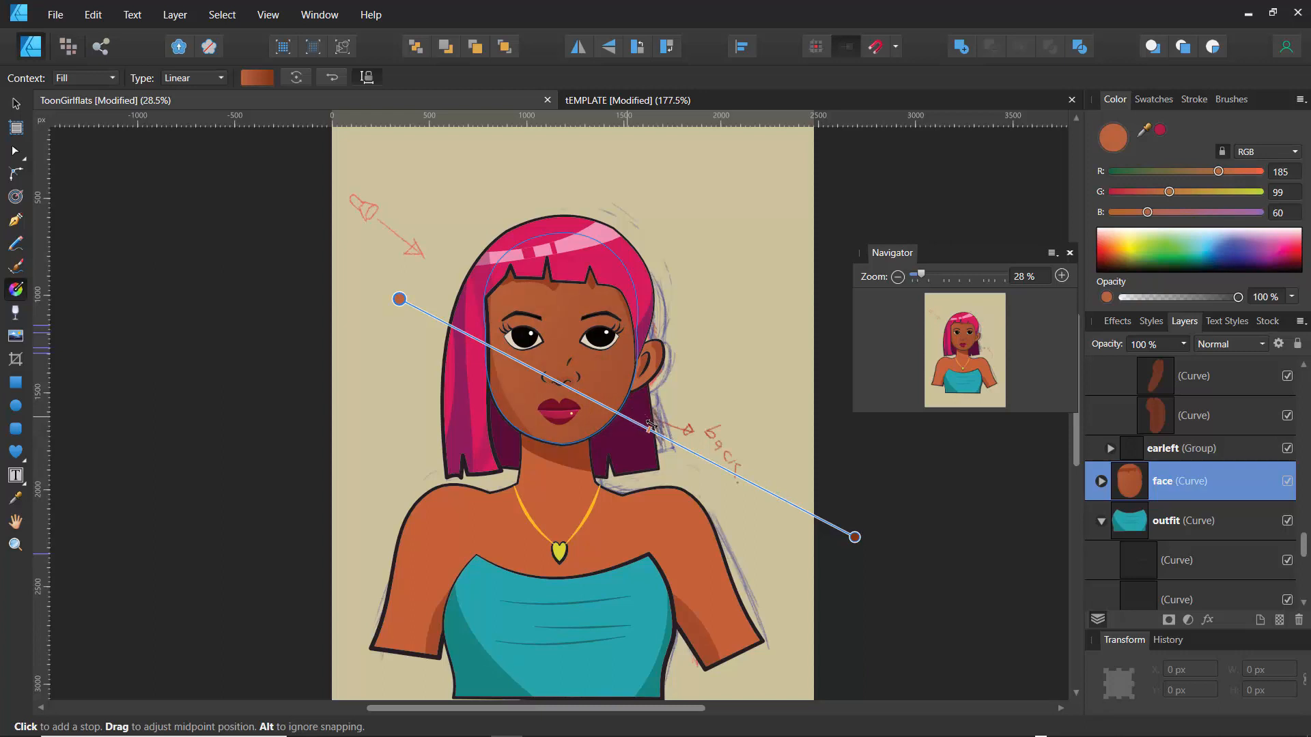
# Change the end stop of the face gradient to the bright orange-red FF4E11.
pyautogui.click(257, 77)
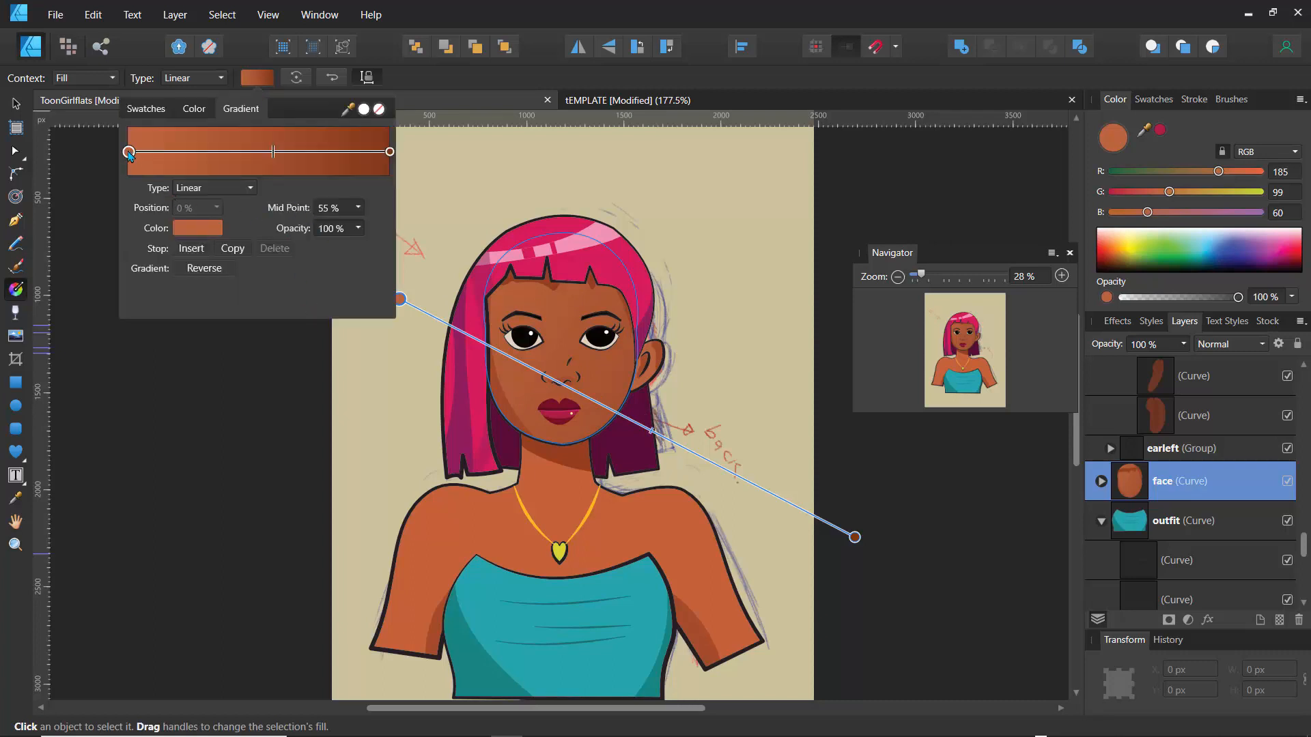
pyautogui.click(392, 152)
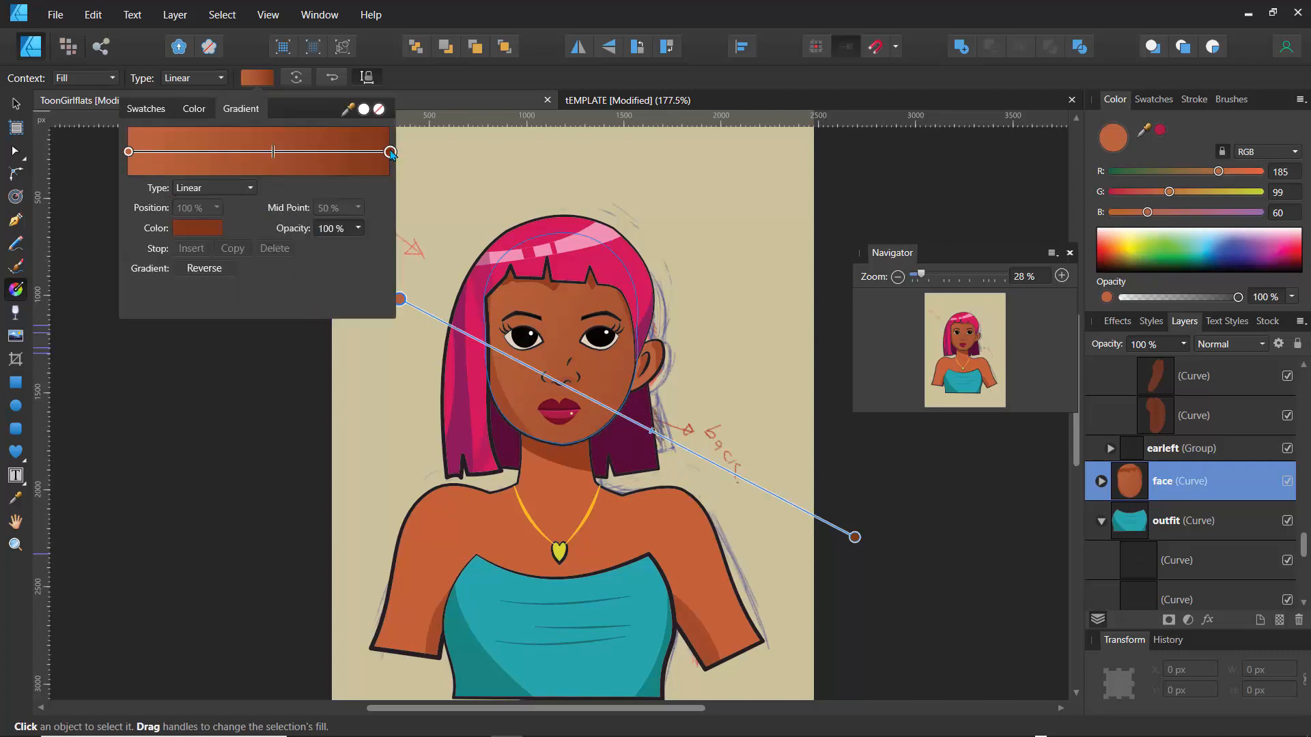
pyautogui.click(129, 152)
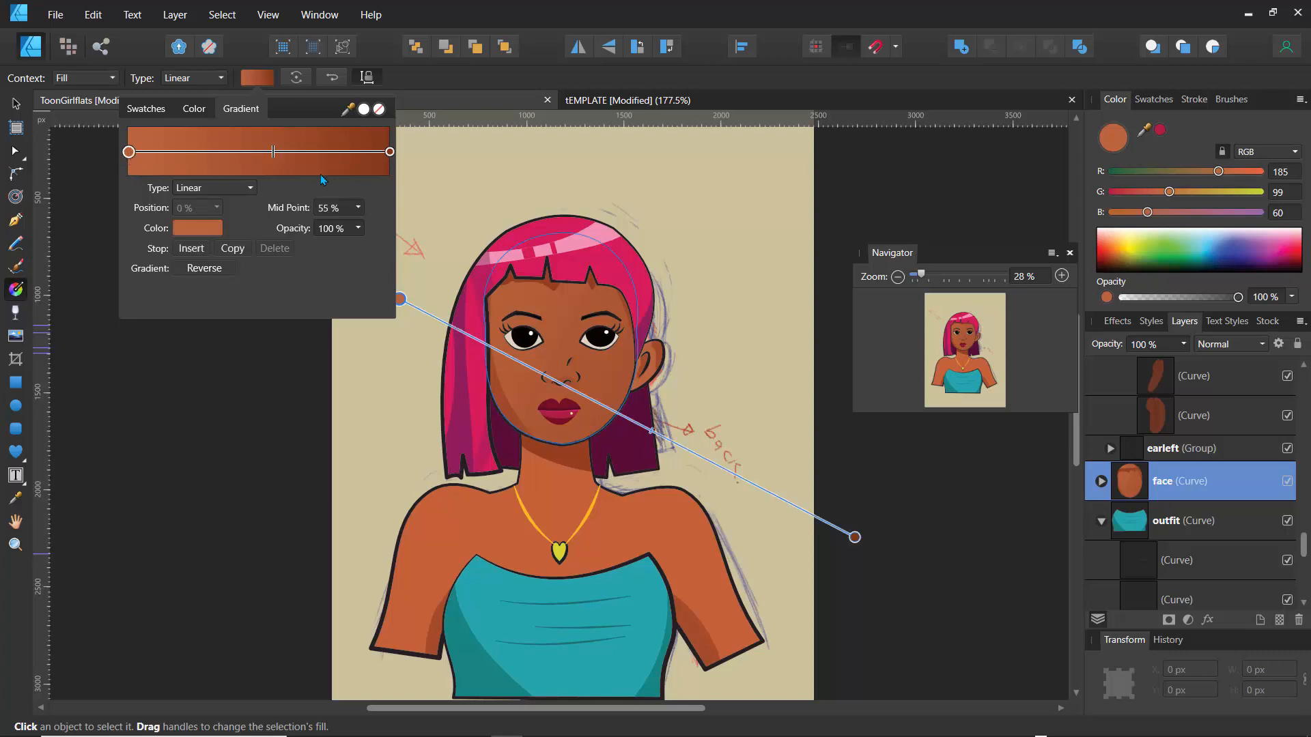
pyautogui.click(390, 151)
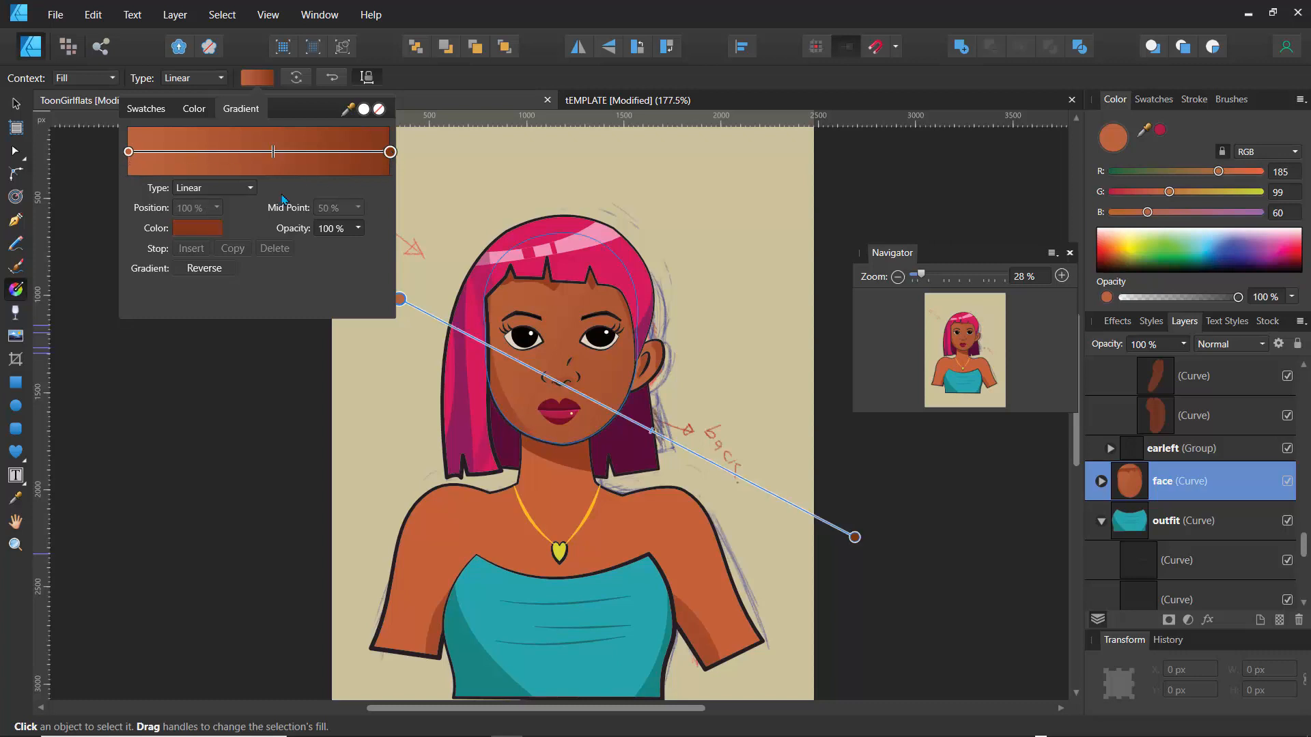
pyautogui.click(202, 230)
pyautogui.moveTo(188, 283); pyautogui.dragTo(273, 301)
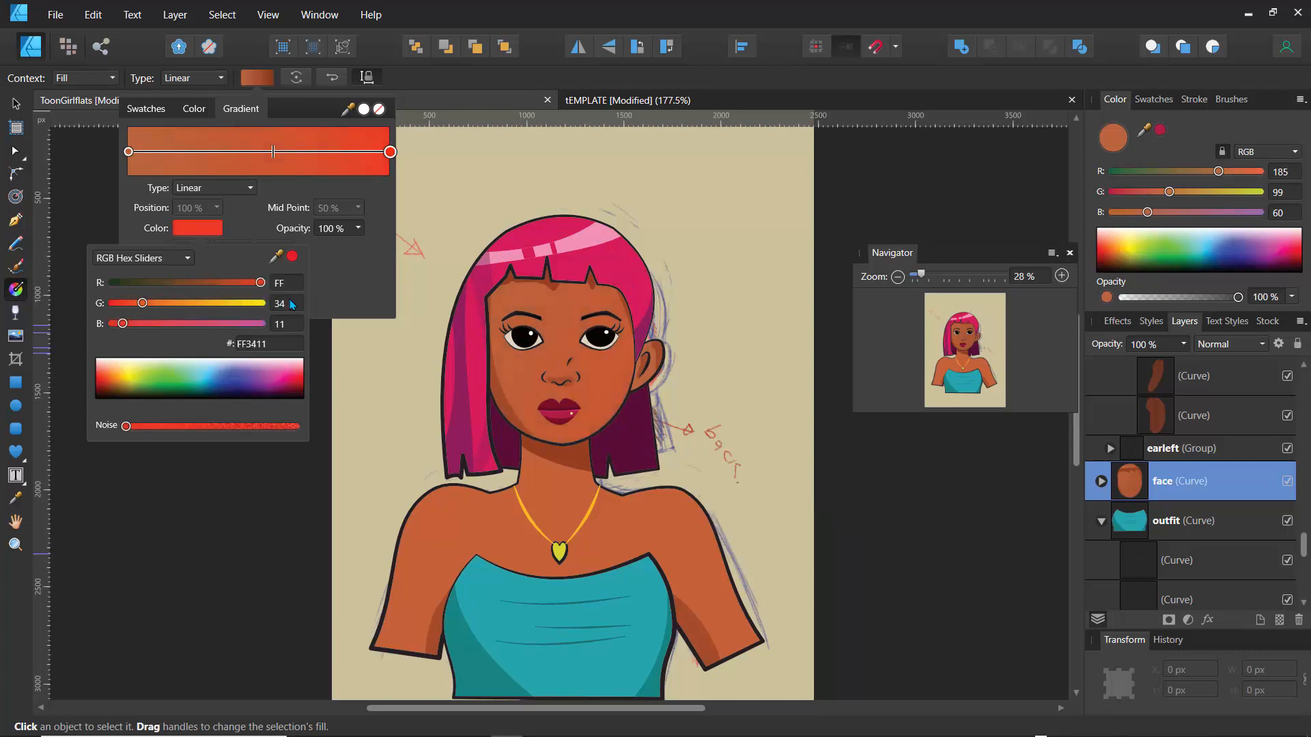
pyautogui.moveTo(142, 303)
pyautogui.mouseDown()
pyautogui.moveTo(202, 311)
pyautogui.moveTo(157, 306)
pyautogui.mouseUp()
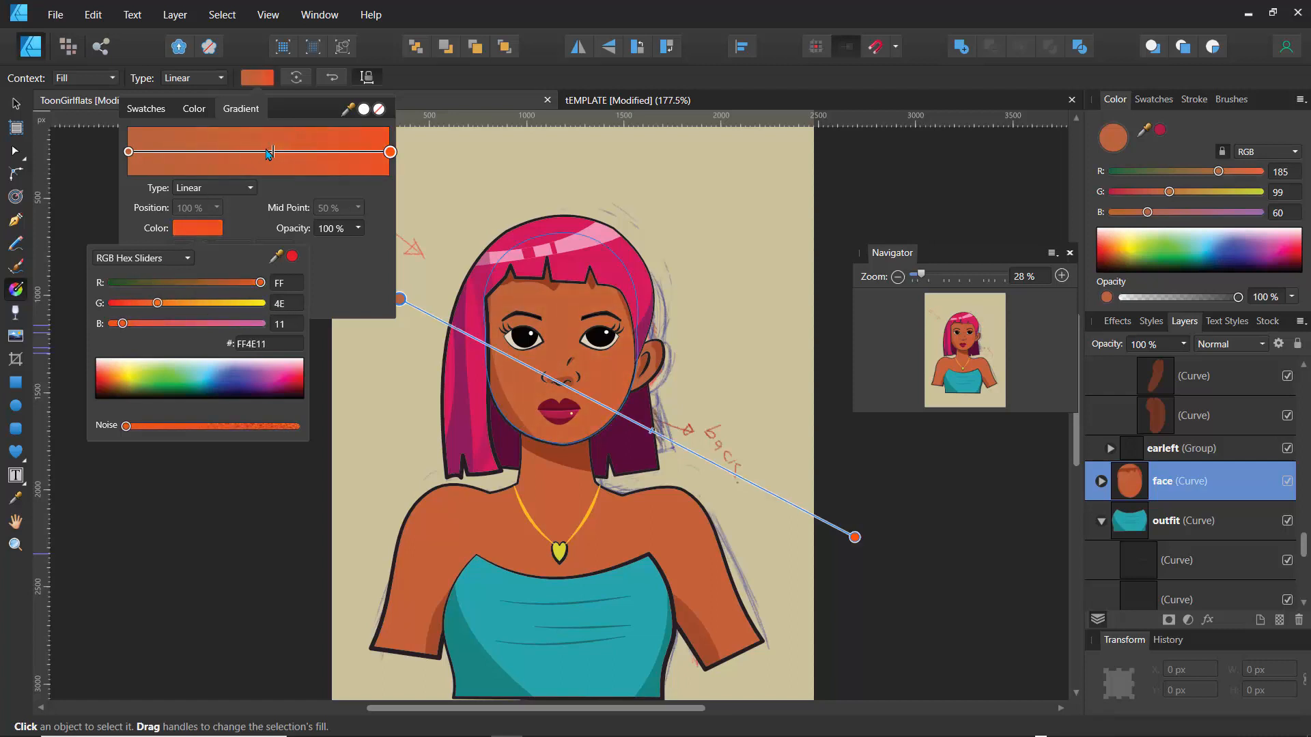
# Set the red value of the face gradient's start stop to 195, and adjust the gradient's midpoint and raise its end to a shallower angle.
pyautogui.click(129, 153)
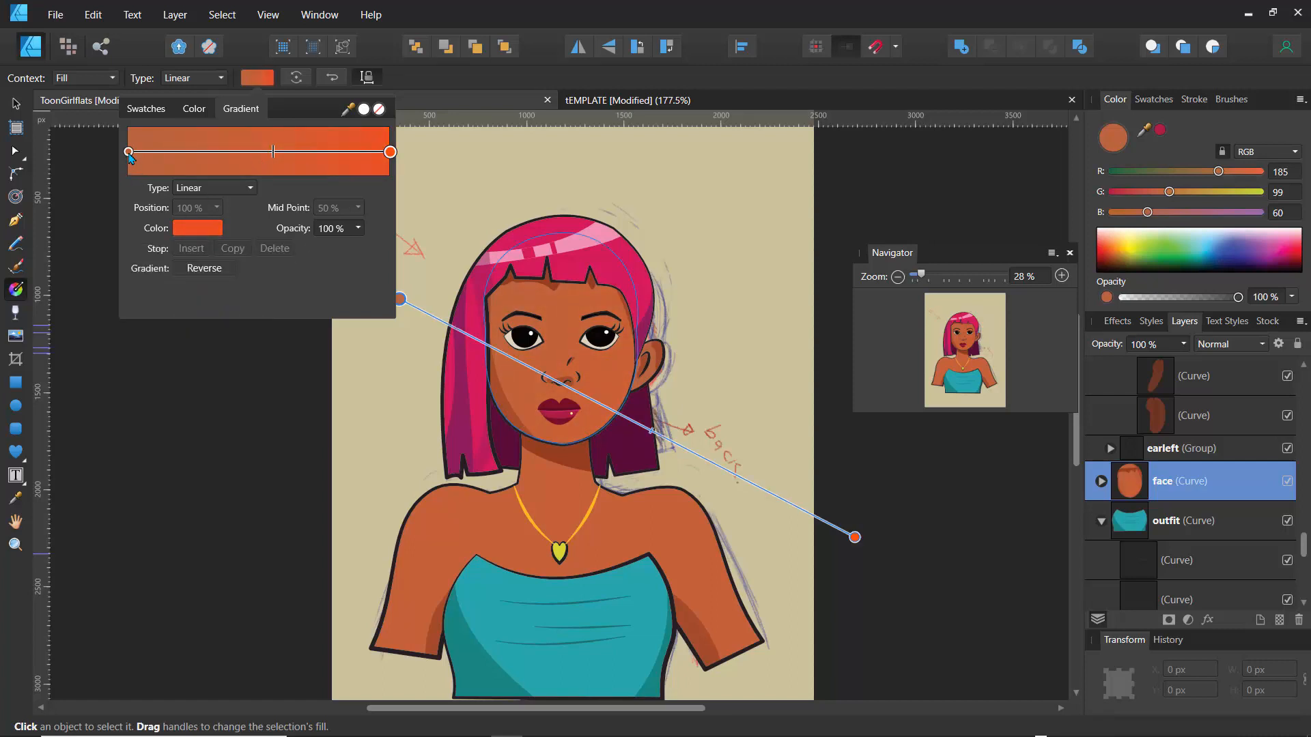
pyautogui.click(195, 232)
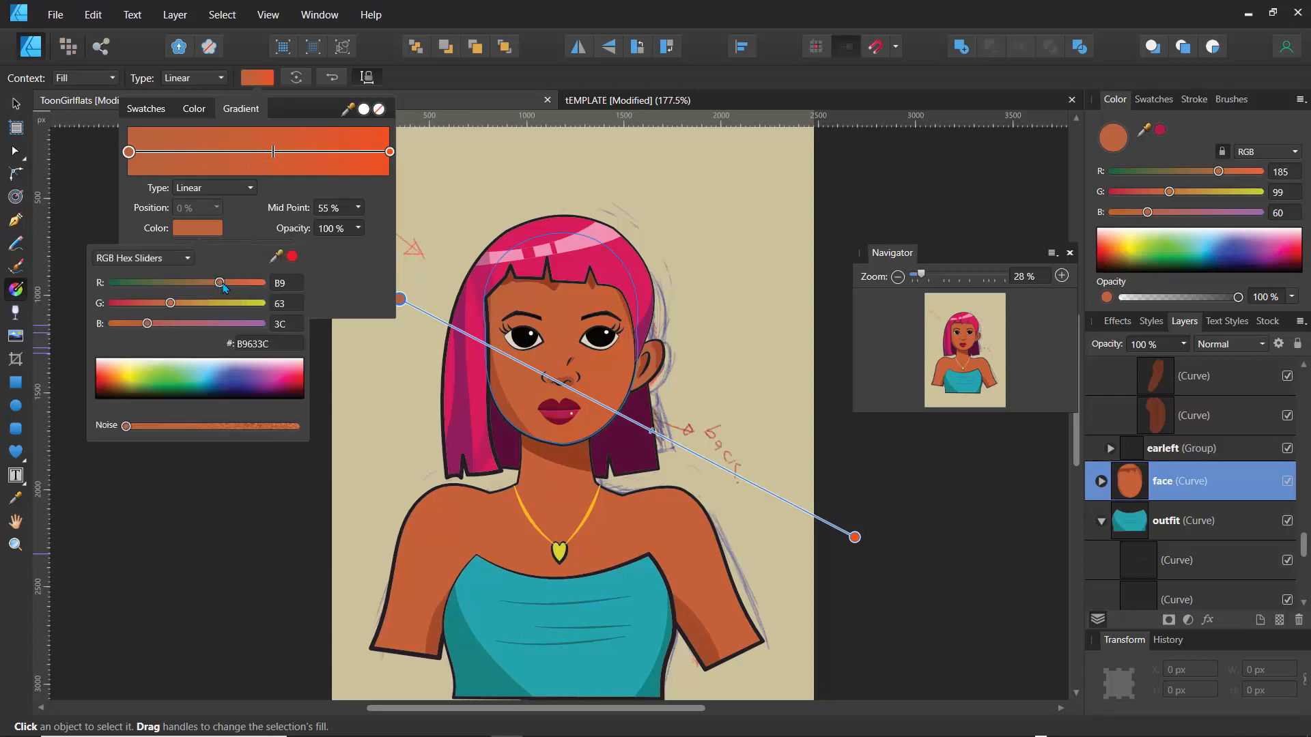
pyautogui.moveTo(219, 283); pyautogui.dragTo(226, 291)
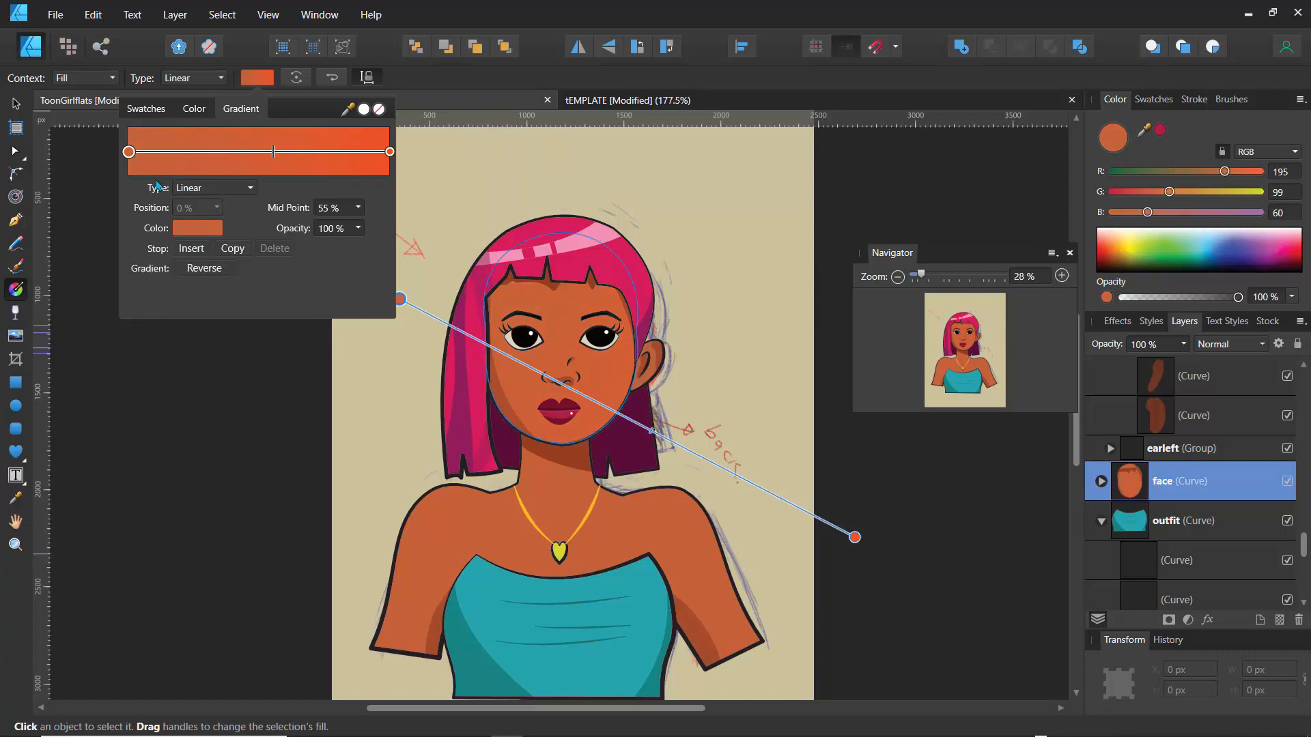
pyautogui.moveTo(273, 153)
pyautogui.mouseDown()
pyautogui.moveTo(338, 162)
pyautogui.moveTo(208, 171)
pyautogui.mouseUp()
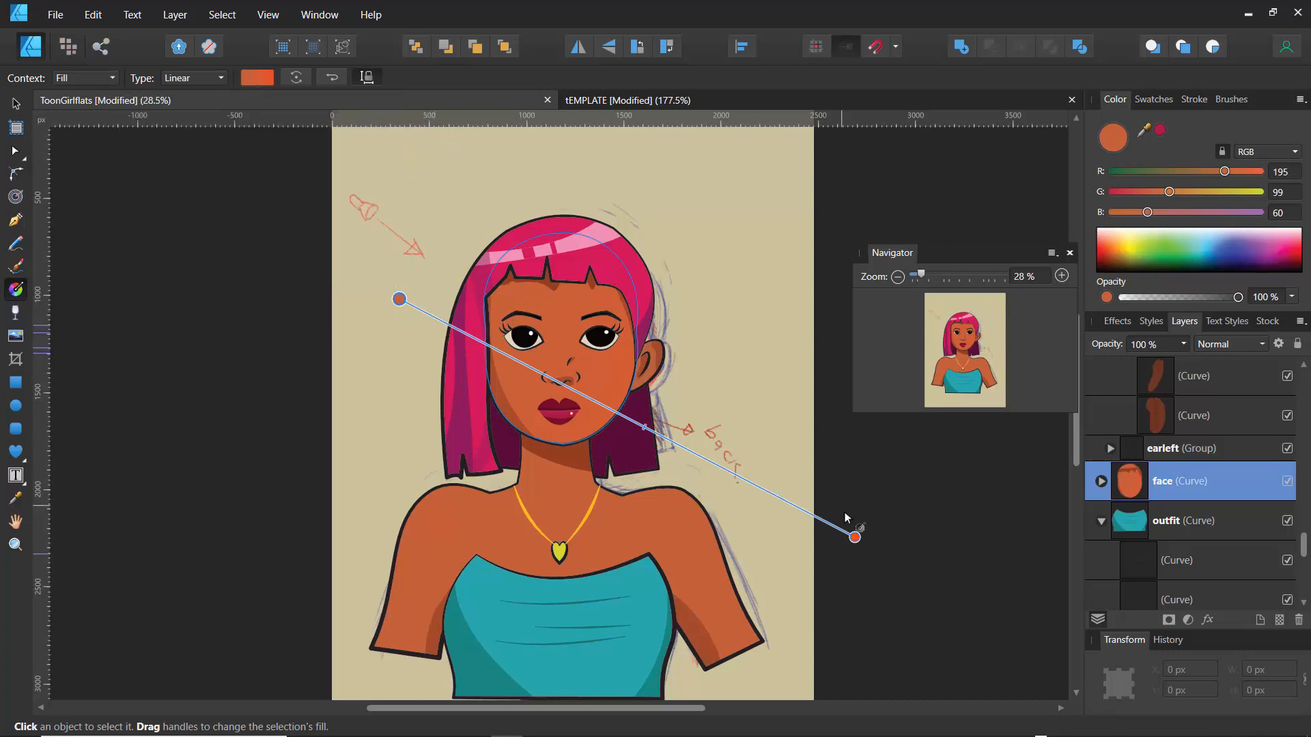
pyautogui.moveTo(854, 537); pyautogui.dragTo(820, 454)
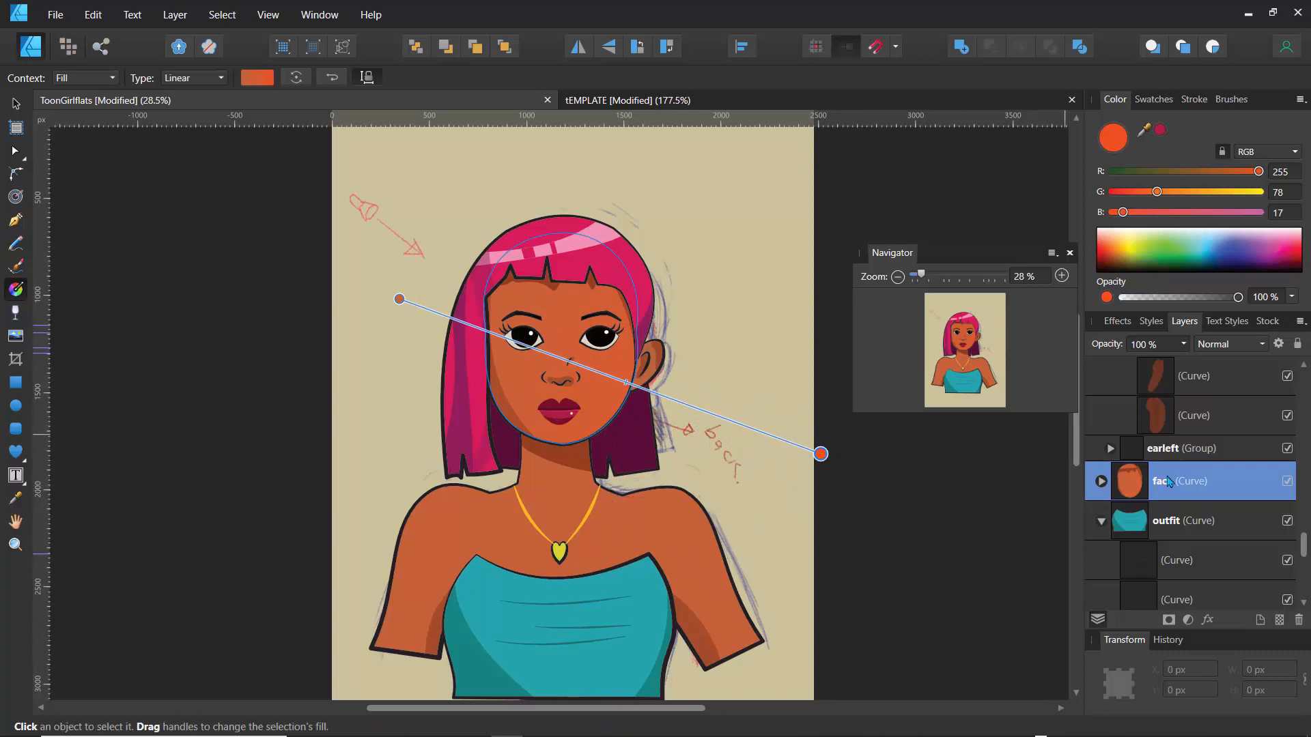
# Apply a linear gradient fill to the body curve, running from the chin straight down to the lower part of the dress.
pyautogui.moveTo(1302, 555); pyautogui.dragTo(1303, 586)
pyautogui.click(1138, 503)
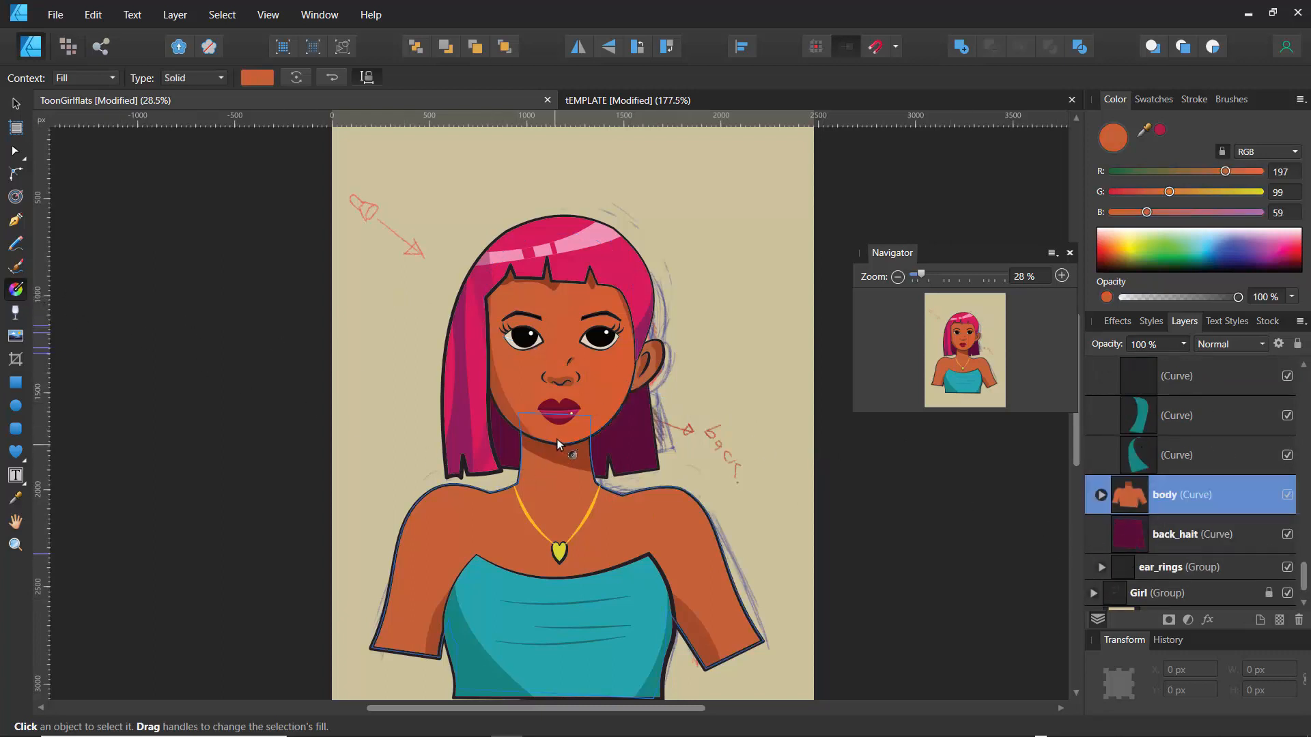
pyautogui.moveTo(558, 439); pyautogui.dragTo(561, 670)
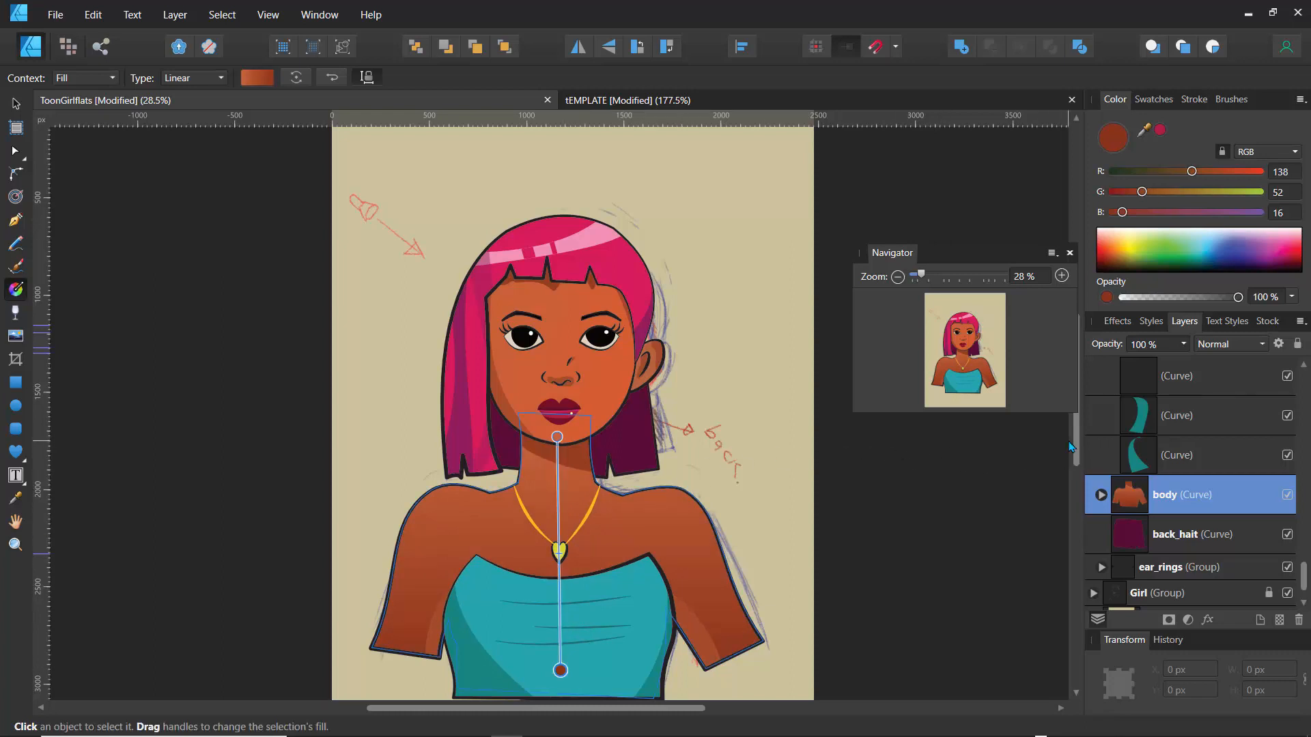
# Reorient the body gradient diagonally from outside the shoulder below the long hair to the lower dress, and shift its midpoint slightly past the middle.
pyautogui.scroll(-2, 1071, 447)
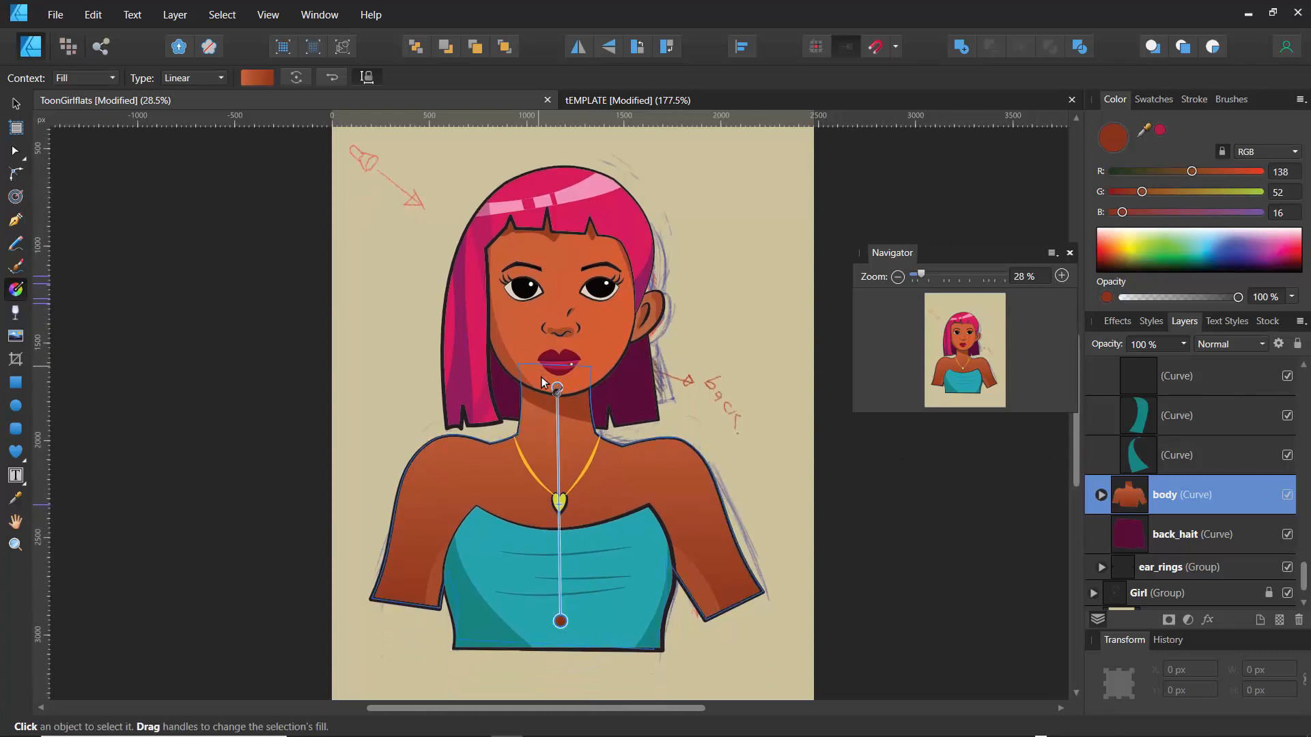
pyautogui.moveTo(557, 388); pyautogui.dragTo(426, 428)
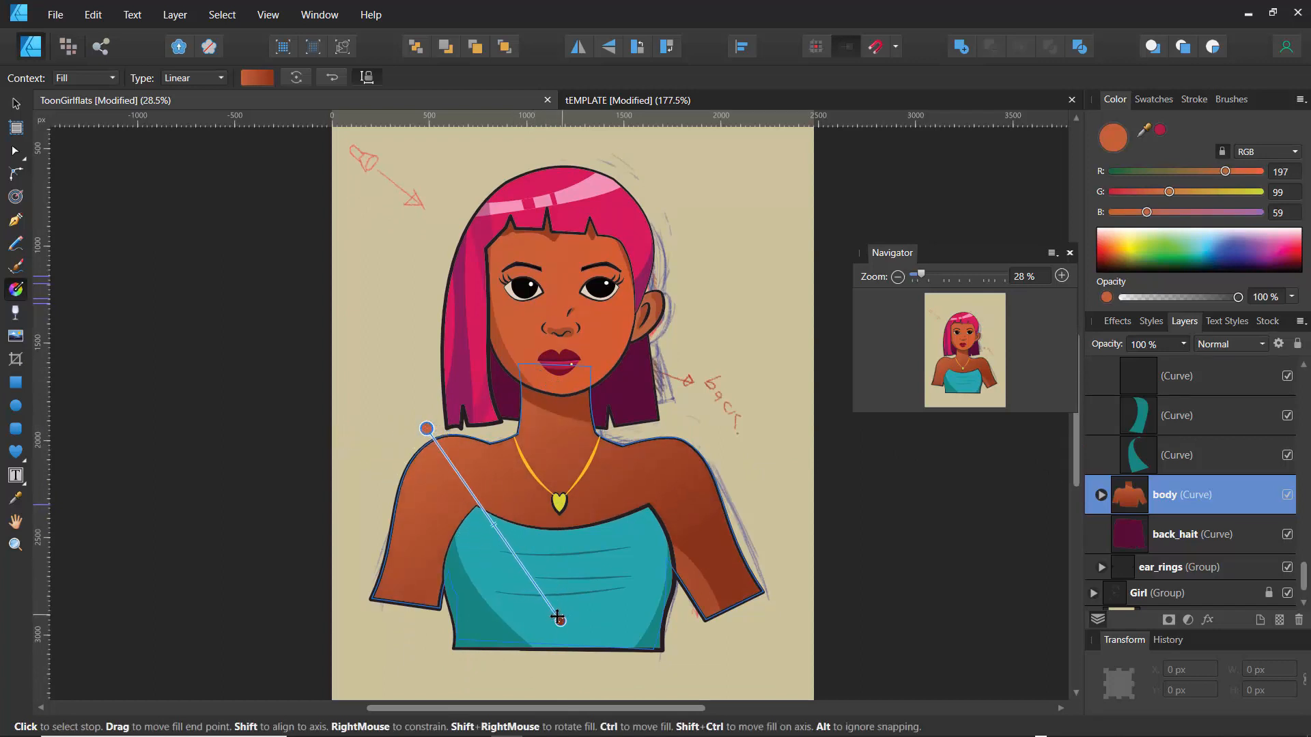
pyautogui.moveTo(557, 618); pyautogui.dragTo(601, 616)
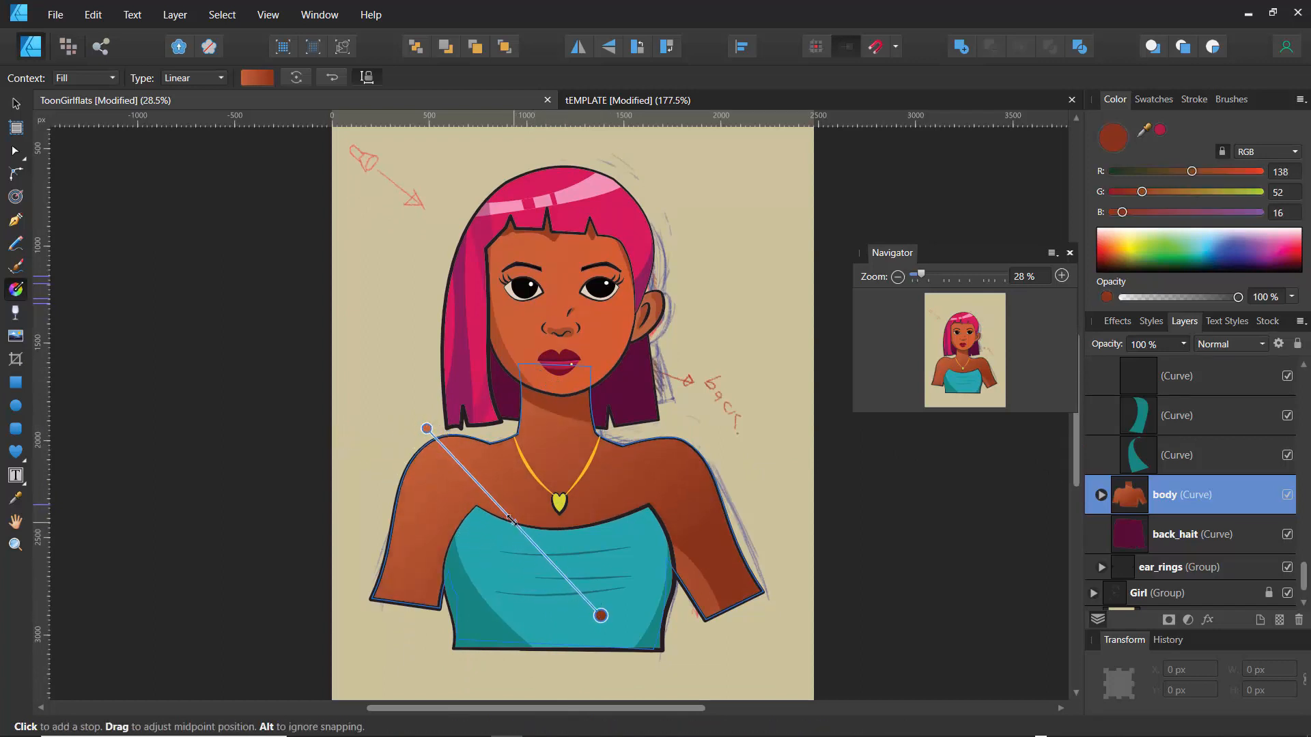
pyautogui.moveTo(514, 523); pyautogui.dragTo(623, 615)
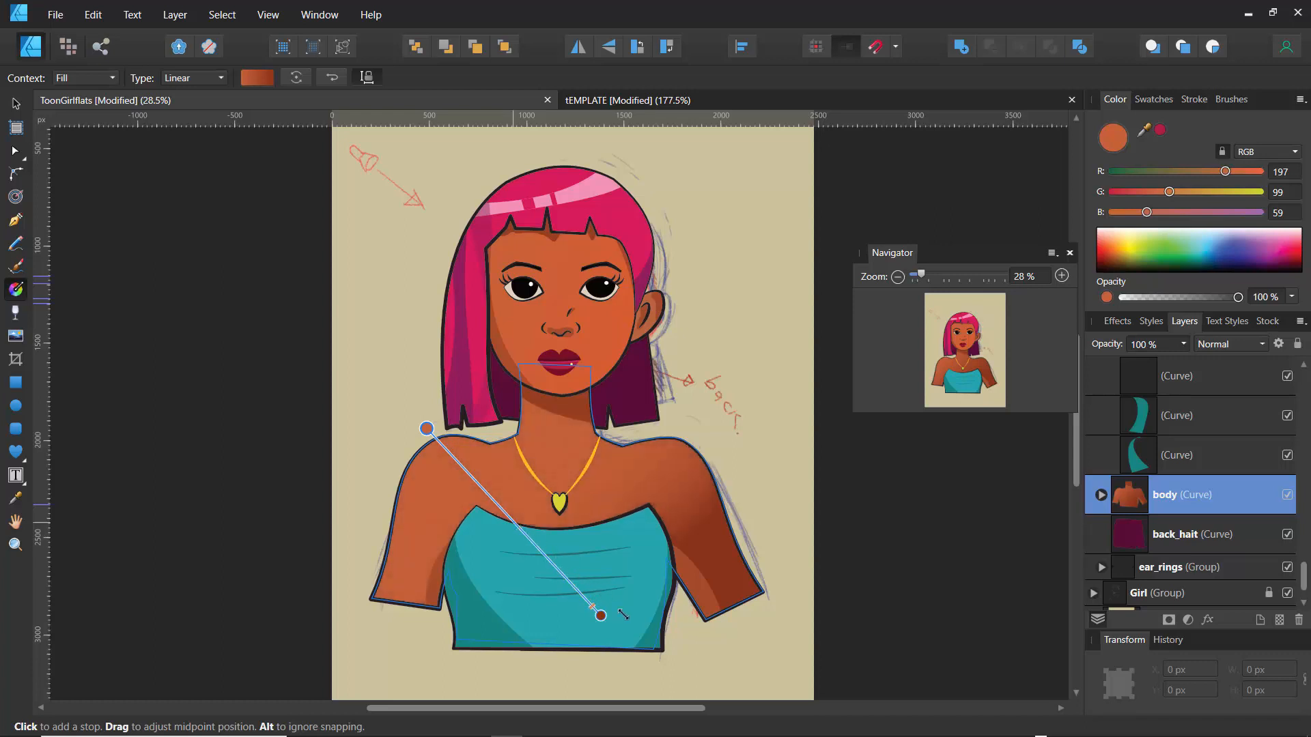
pyautogui.moveTo(541, 538)
pyautogui.mouseDown()
pyautogui.moveTo(466, 473)
pyautogui.moveTo(549, 541)
pyautogui.moveTo(541, 533)
pyautogui.mouseUp()
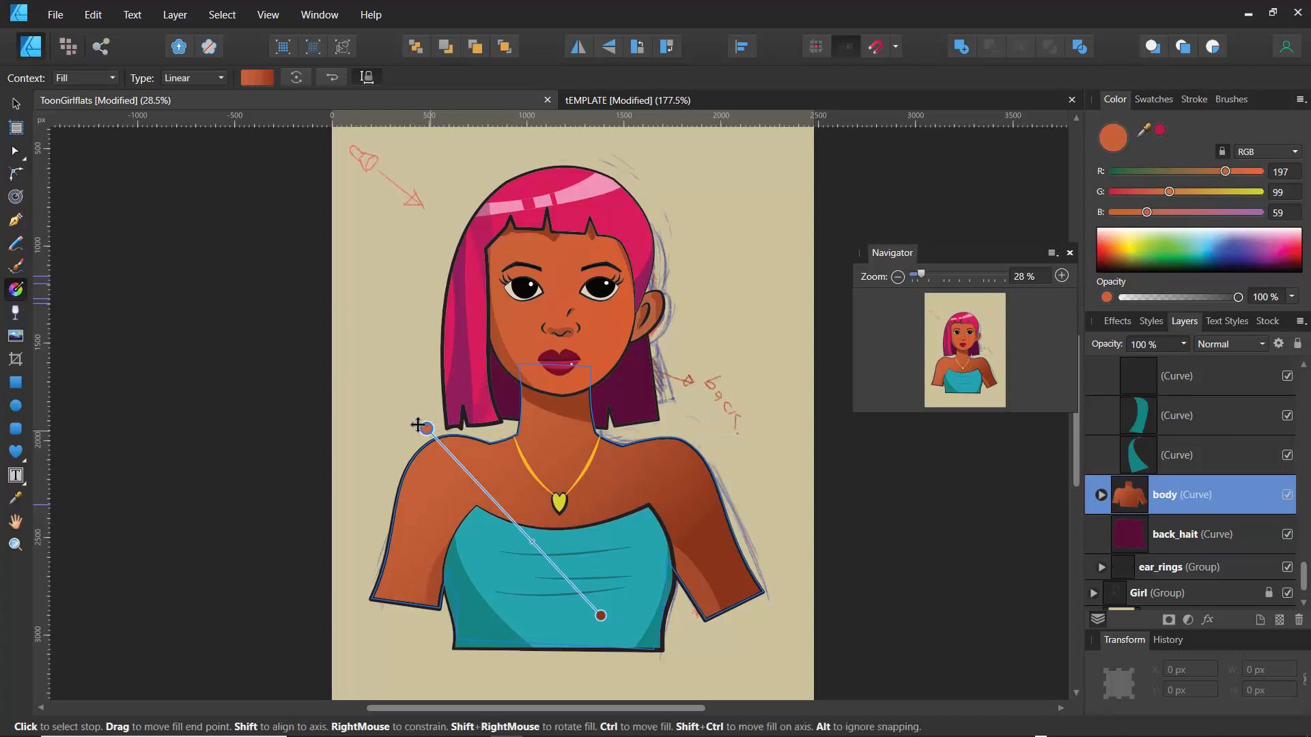
pyautogui.moveTo(427, 429)
pyautogui.mouseDown()
pyautogui.moveTo(246, 272)
pyautogui.moveTo(363, 404)
pyautogui.moveTo(351, 473)
pyautogui.moveTo(396, 506)
pyautogui.moveTo(535, 538)
pyautogui.moveTo(583, 582)
pyautogui.moveTo(388, 448)
pyautogui.moveTo(357, 424)
pyautogui.moveTo(366, 415)
pyautogui.mouseUp()
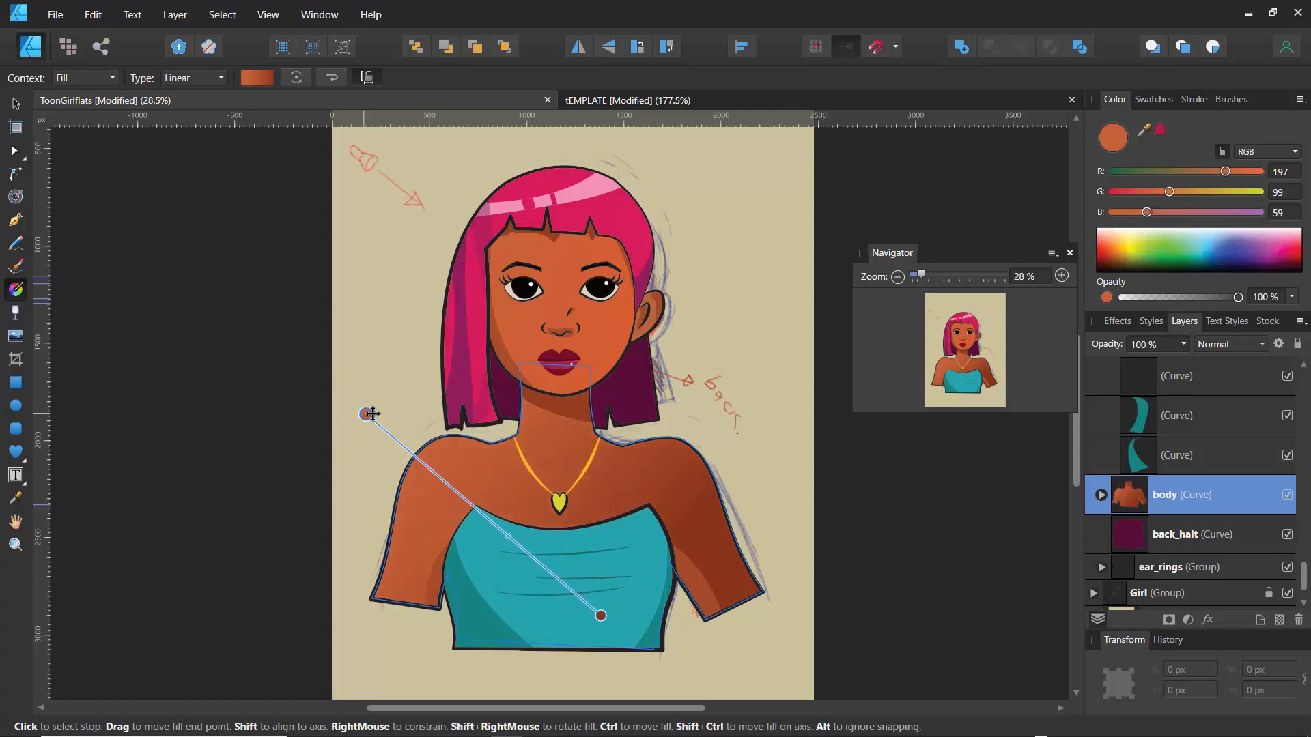
# Examine the neck and arm shading curves nested inside the body layer.
pyautogui.click(1101, 495)
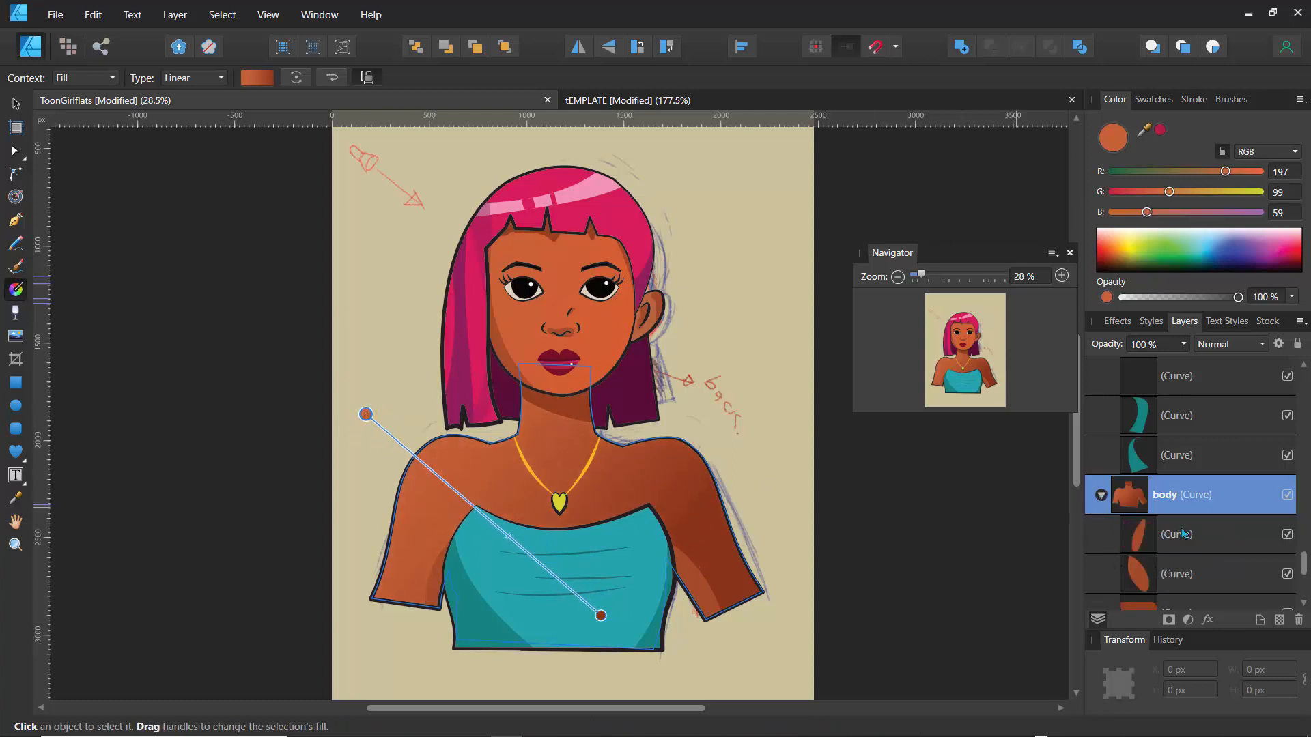
pyautogui.moveTo(1307, 568); pyautogui.dragTo(1305, 577)
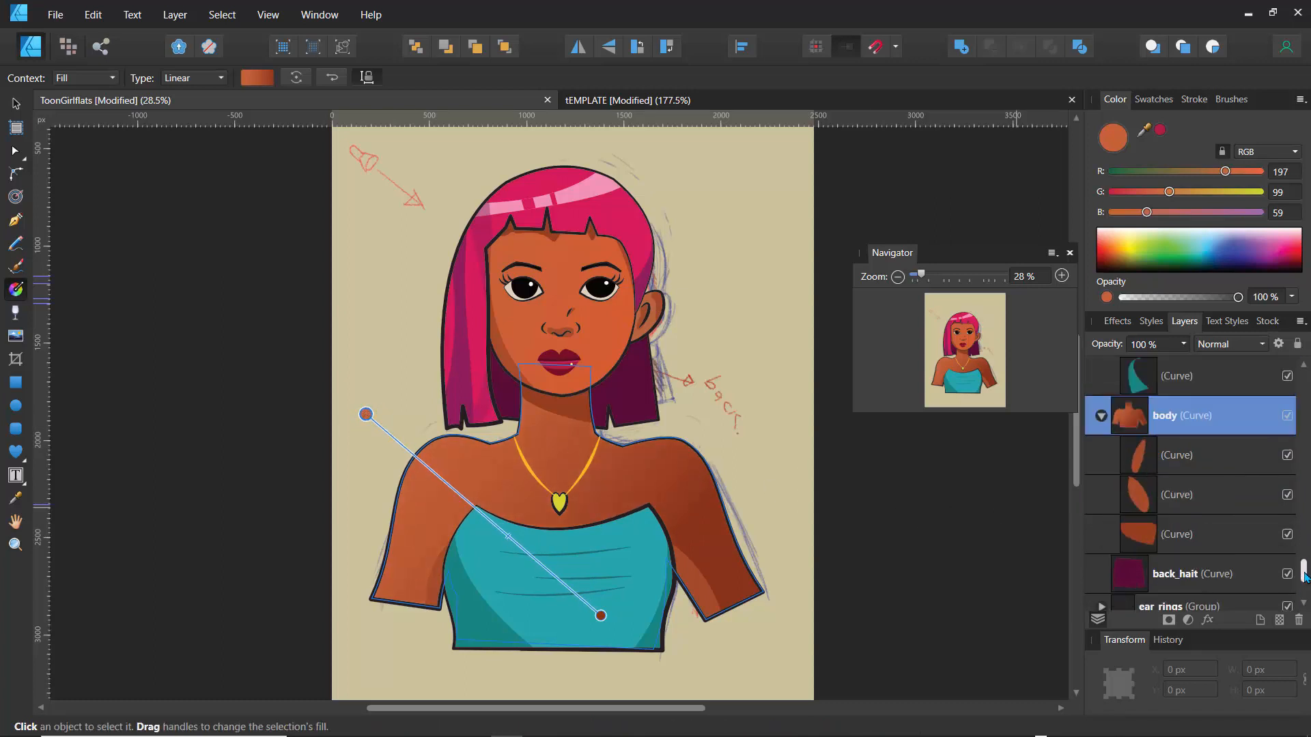
pyautogui.click(1144, 542)
pyautogui.click(1140, 506)
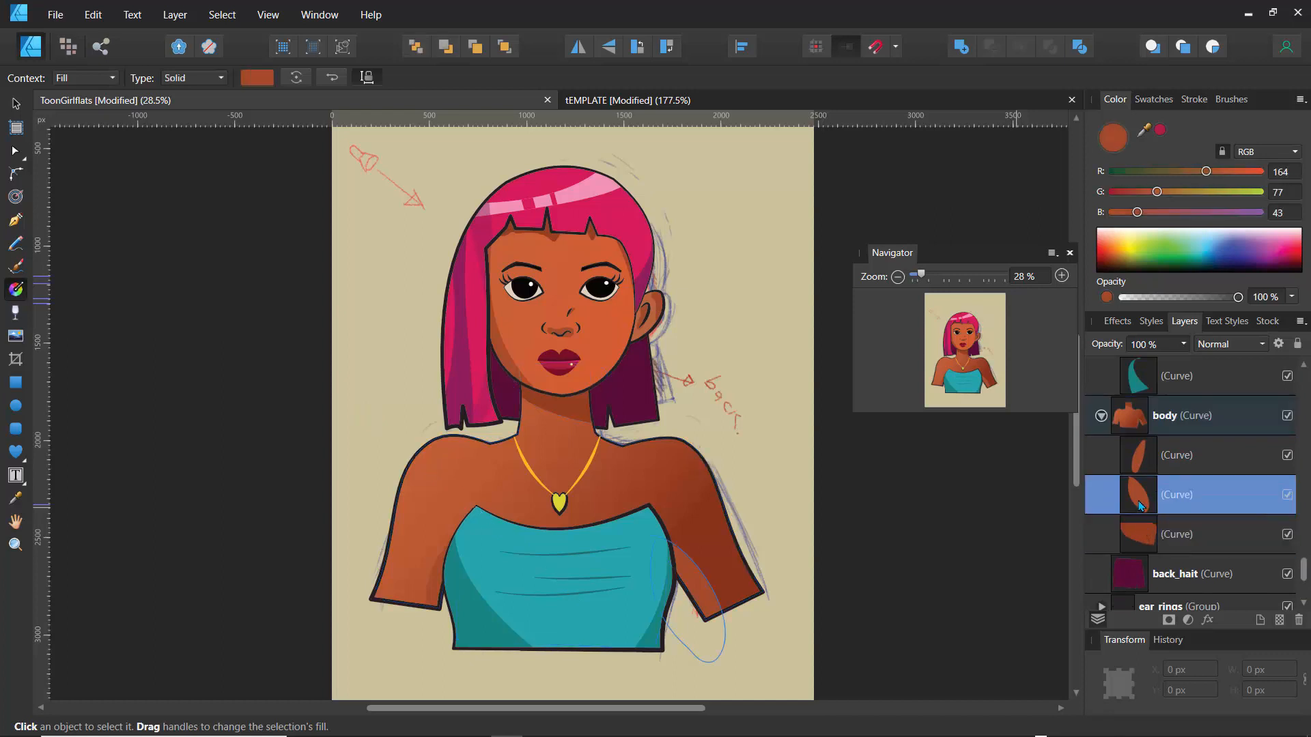
pyautogui.click(1138, 464)
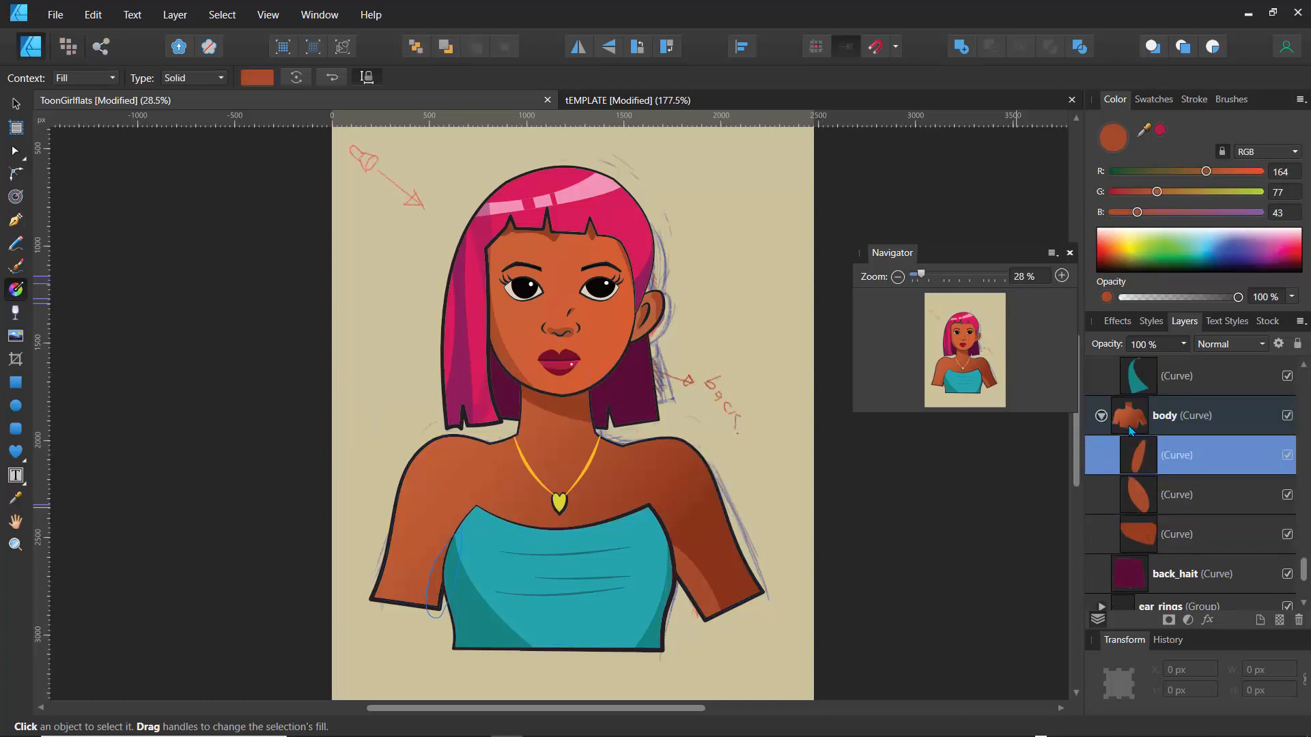
# Redirect the body gradient to rise from the artboard's left edge beside the arm to just outside the long hair, darkening the opposite shoulder.
pyautogui.click(1131, 429)
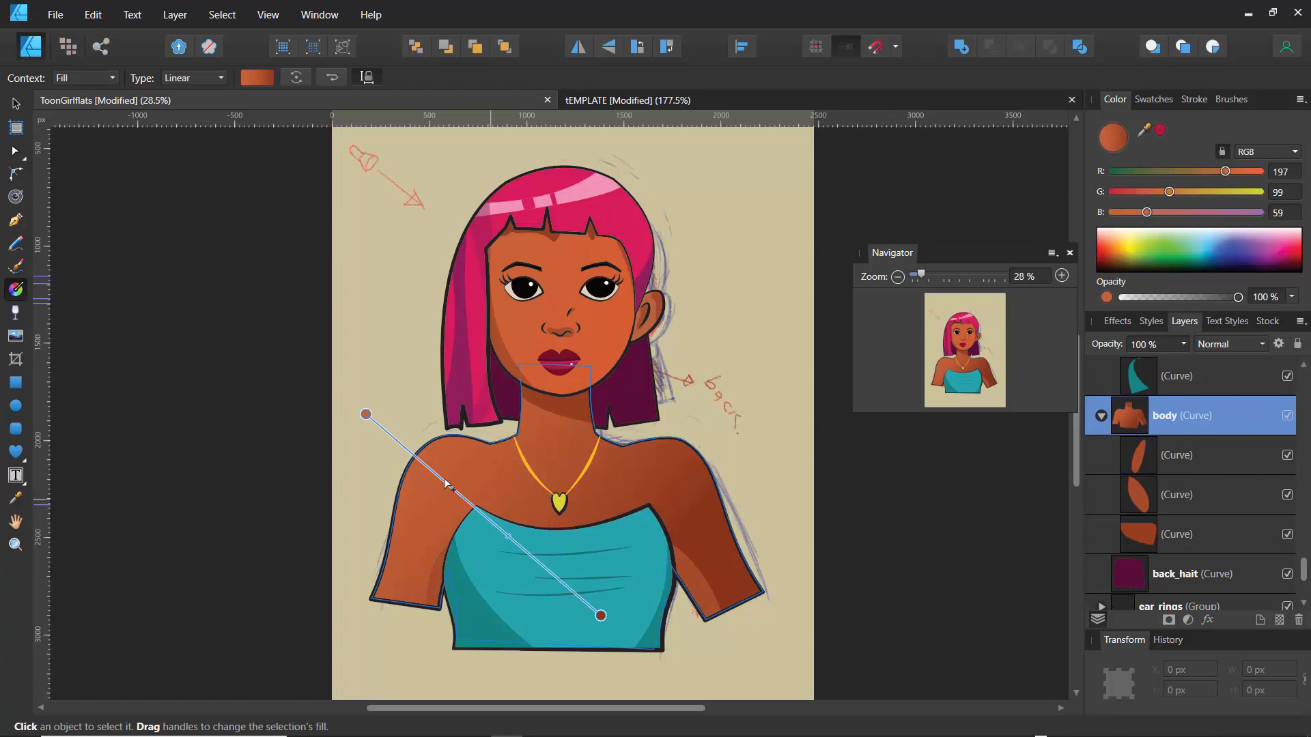
pyautogui.moveTo(600, 612)
pyautogui.mouseDown()
pyautogui.moveTo(382, 423)
pyautogui.moveTo(362, 296)
pyautogui.moveTo(304, 267)
pyautogui.moveTo(419, 321)
pyautogui.mouseUp()
pyautogui.moveTo(366, 414); pyautogui.dragTo(327, 480)
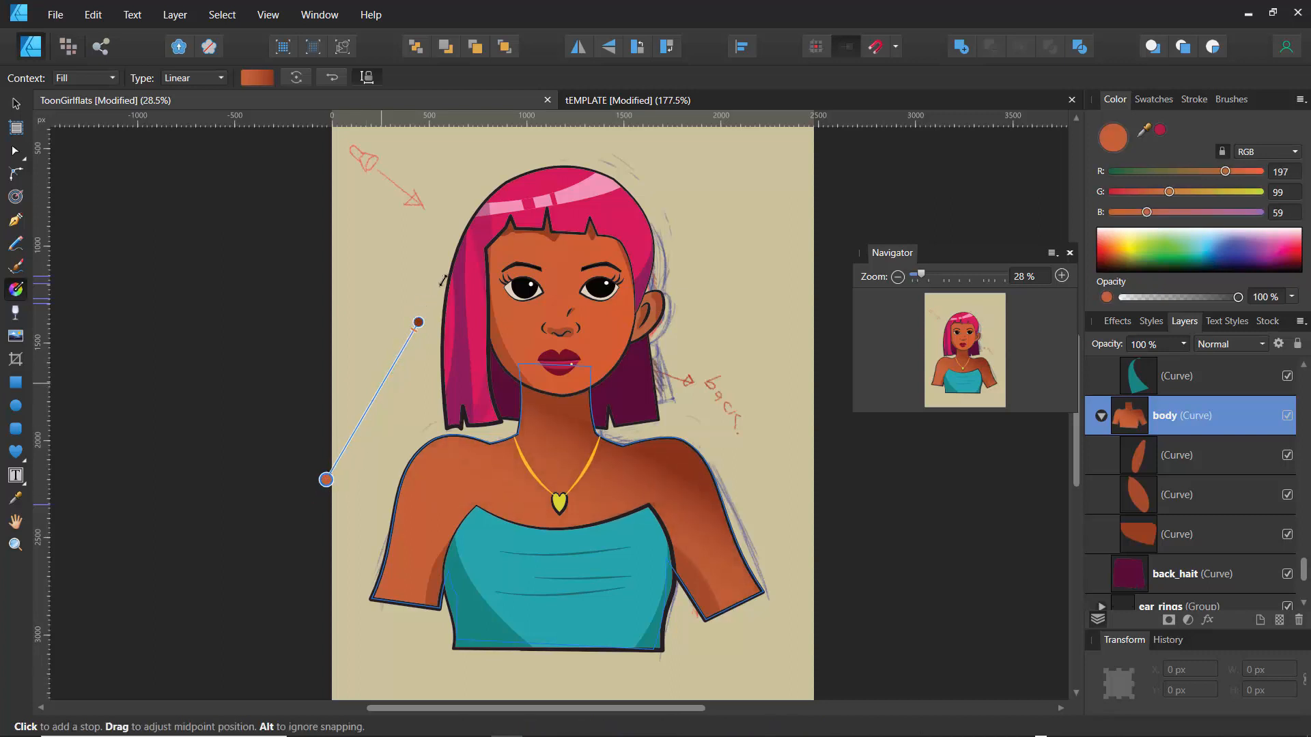
pyautogui.moveTo(443, 280)
pyautogui.mouseDown()
pyautogui.moveTo(362, 416)
pyautogui.moveTo(453, 309)
pyautogui.moveTo(445, 326)
pyautogui.mouseUp()
pyautogui.moveTo(326, 480)
pyautogui.mouseDown()
pyautogui.moveTo(500, 462)
pyautogui.moveTo(573, 437)
pyautogui.moveTo(304, 410)
pyautogui.moveTo(284, 302)
pyautogui.moveTo(460, 276)
pyautogui.moveTo(609, 340)
pyautogui.mouseUp()
pyautogui.moveTo(620, 356)
pyautogui.mouseDown()
pyautogui.moveTo(609, 420)
pyautogui.moveTo(591, 440)
pyautogui.moveTo(522, 300)
pyautogui.moveTo(424, 257)
pyautogui.moveTo(346, 267)
pyautogui.moveTo(287, 310)
pyautogui.moveTo(332, 495)
pyautogui.mouseUp()
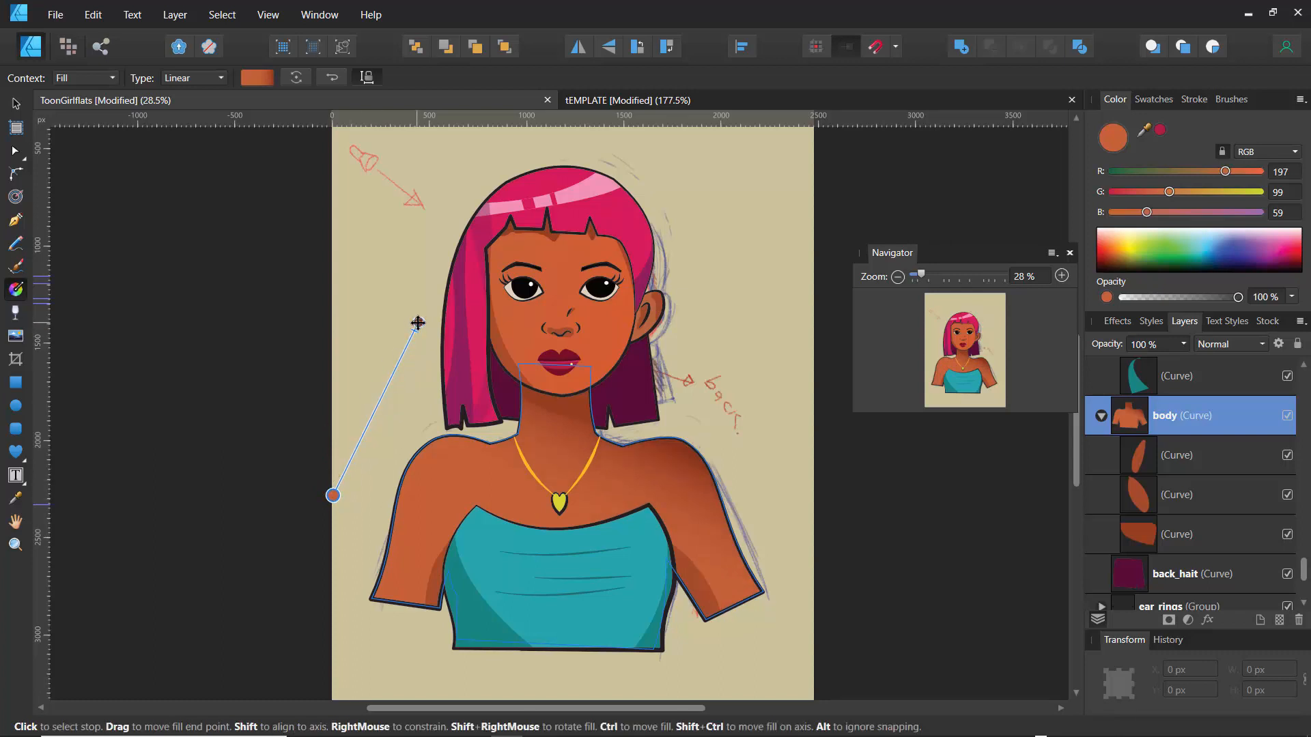
pyautogui.moveTo(418, 322)
pyautogui.mouseDown()
pyautogui.moveTo(456, 263)
pyautogui.moveTo(434, 317)
pyautogui.mouseUp()
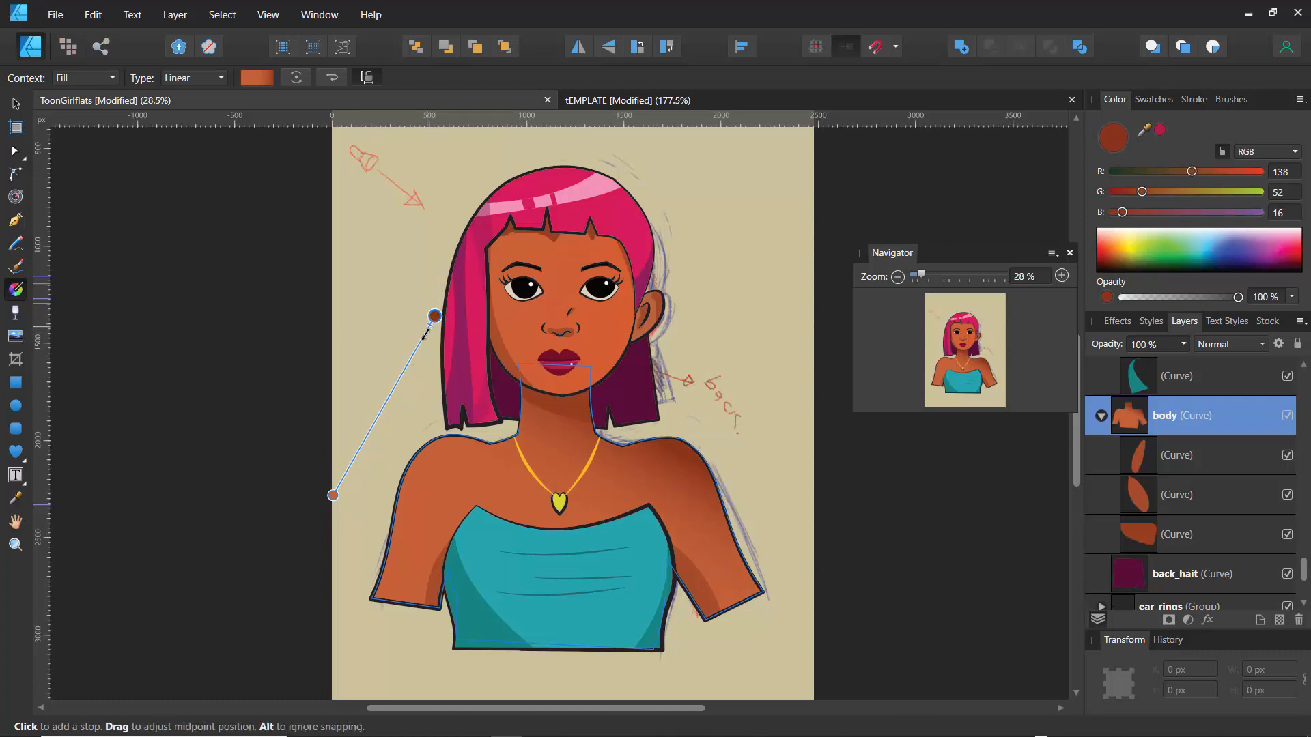
# Shift the body gradient's midpoint close to its dark end beside the long hair, and collapse the body layer.
pyautogui.click(425, 333)
pyautogui.moveTo(404, 389)
pyautogui.mouseDown()
pyautogui.moveTo(396, 412)
pyautogui.moveTo(410, 393)
pyautogui.mouseUp()
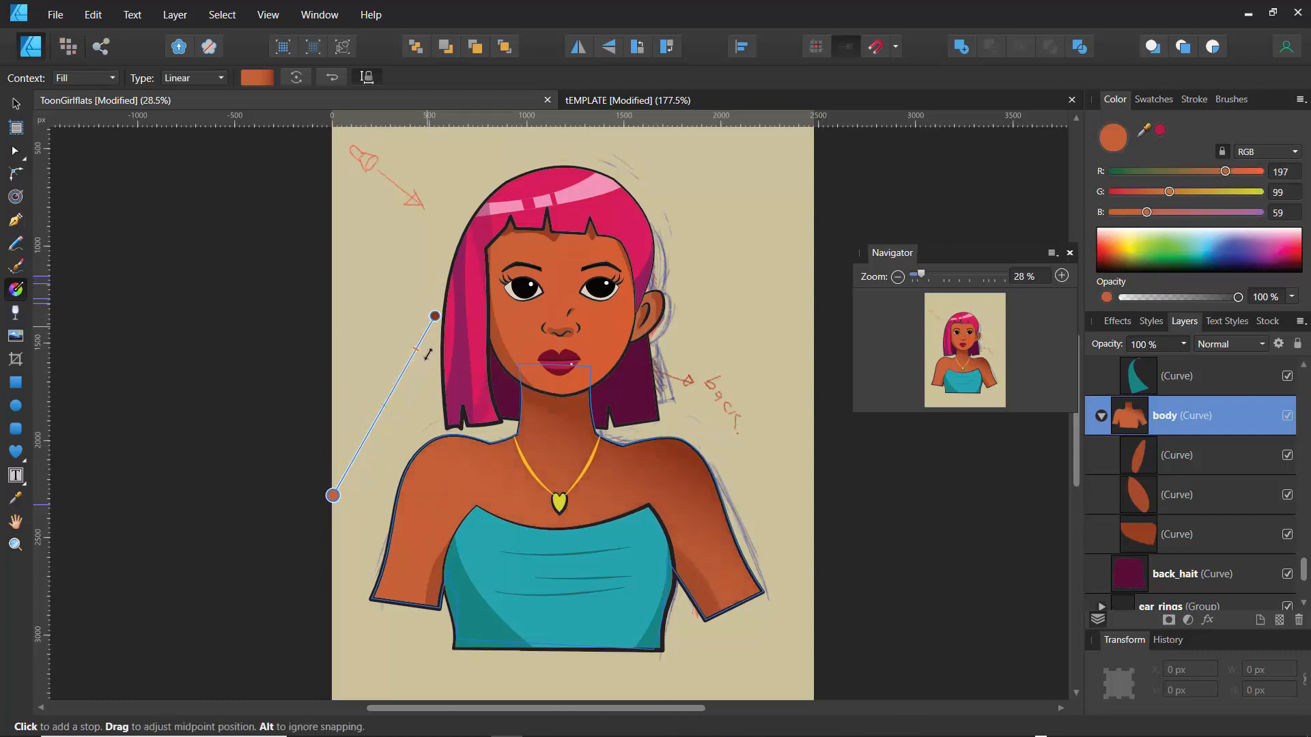
pyautogui.click(1101, 417)
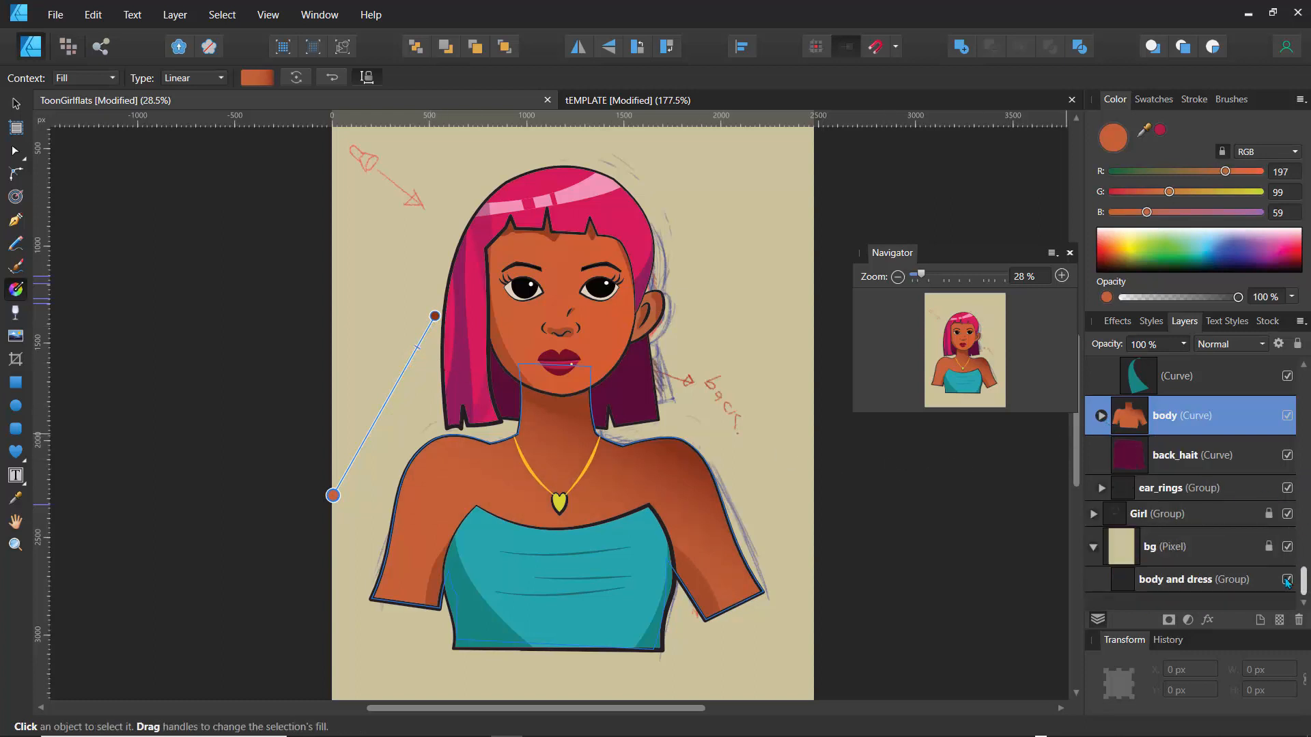
# Apply a linear gradient to the outfit curve from the middle of the hem to just past the ear-side edge, ending in RGB 4, 104, 112.
pyautogui.moveTo(1300, 577); pyautogui.dragTo(1300, 548)
pyautogui.click(1142, 490)
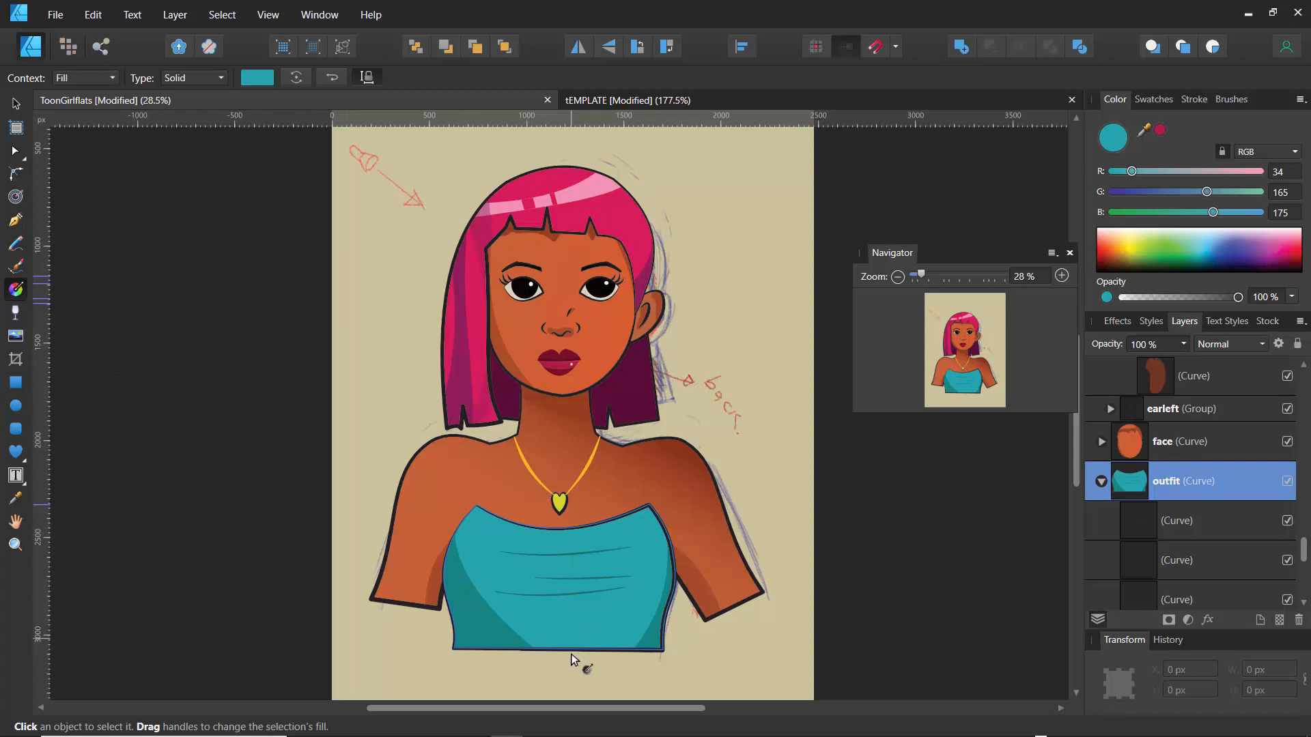
pyautogui.moveTo(568, 658); pyautogui.dragTo(678, 653)
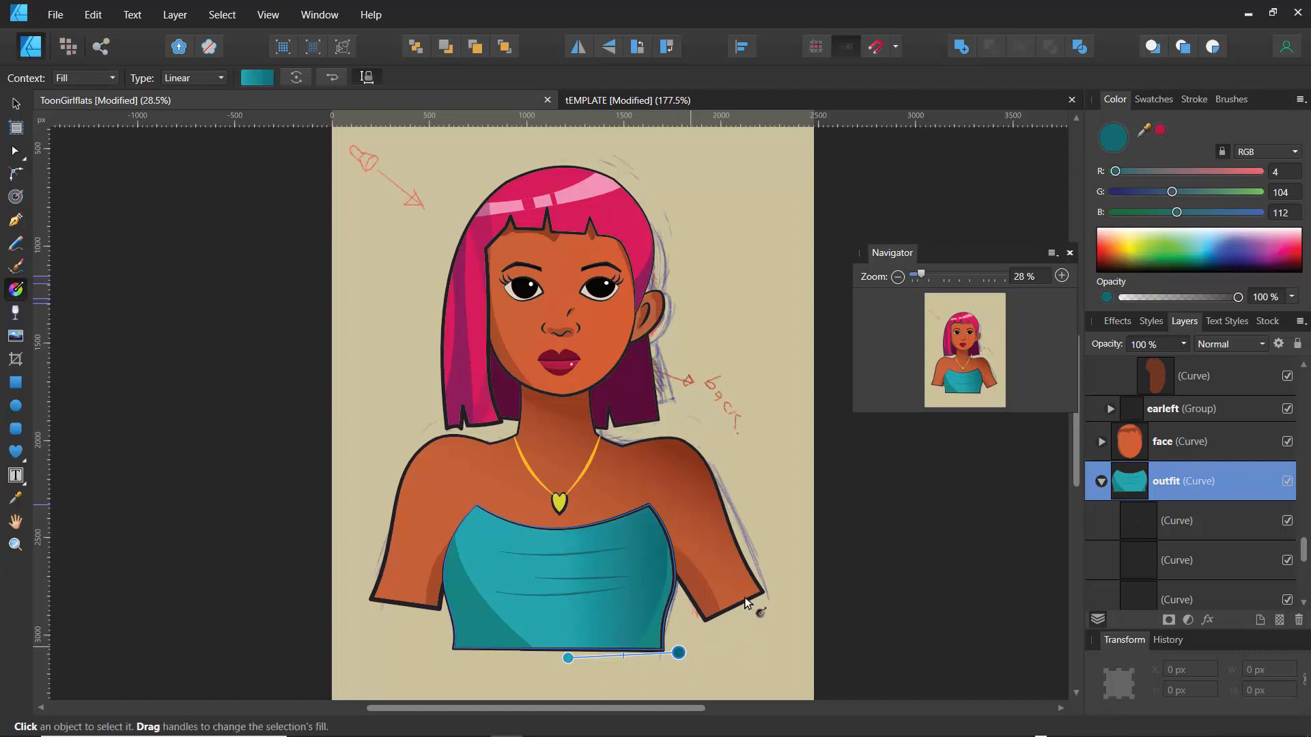
# Set the outfit's nested shading curve on the ear side of the dress to Multiply and lower its opacity.
pyautogui.scroll(-3, 1306, 568)
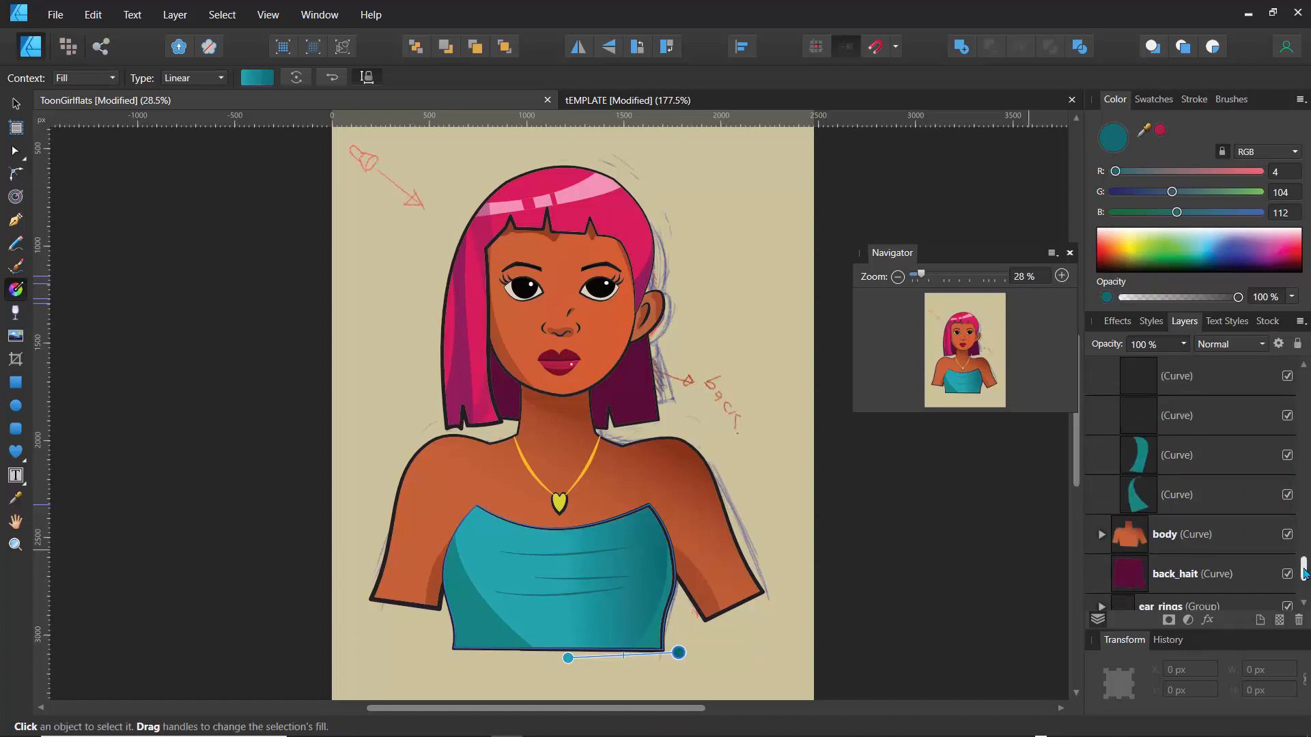
pyautogui.click(1144, 468)
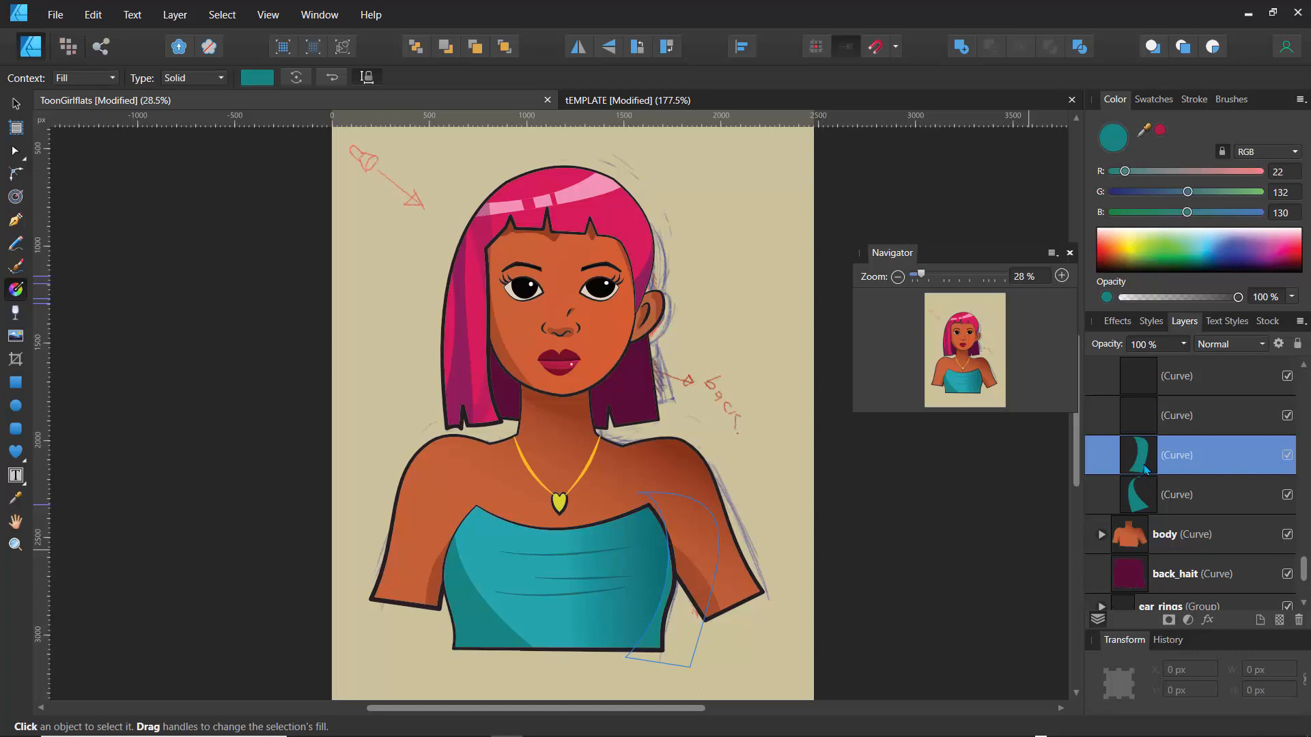
pyautogui.click(1287, 455)
pyautogui.click(1286, 460)
pyautogui.click(1214, 347)
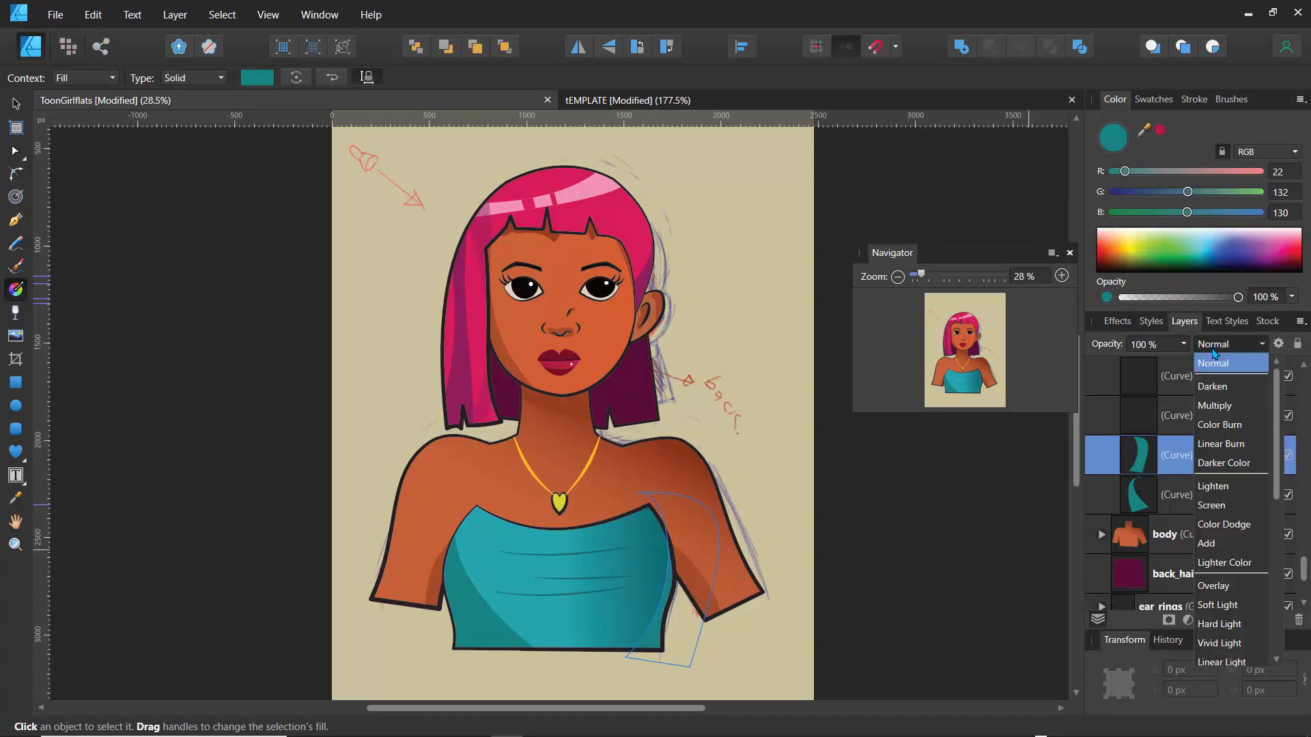
pyautogui.click(1215, 399)
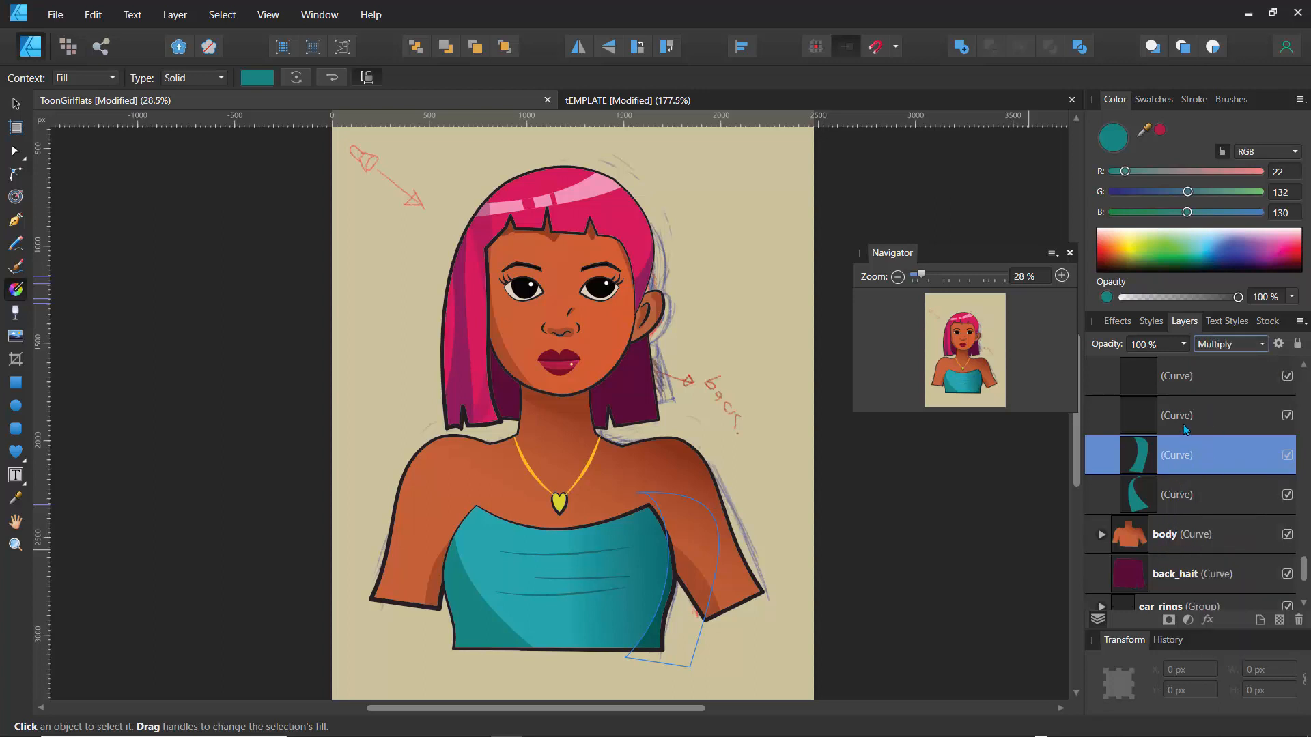
pyautogui.click(1183, 345)
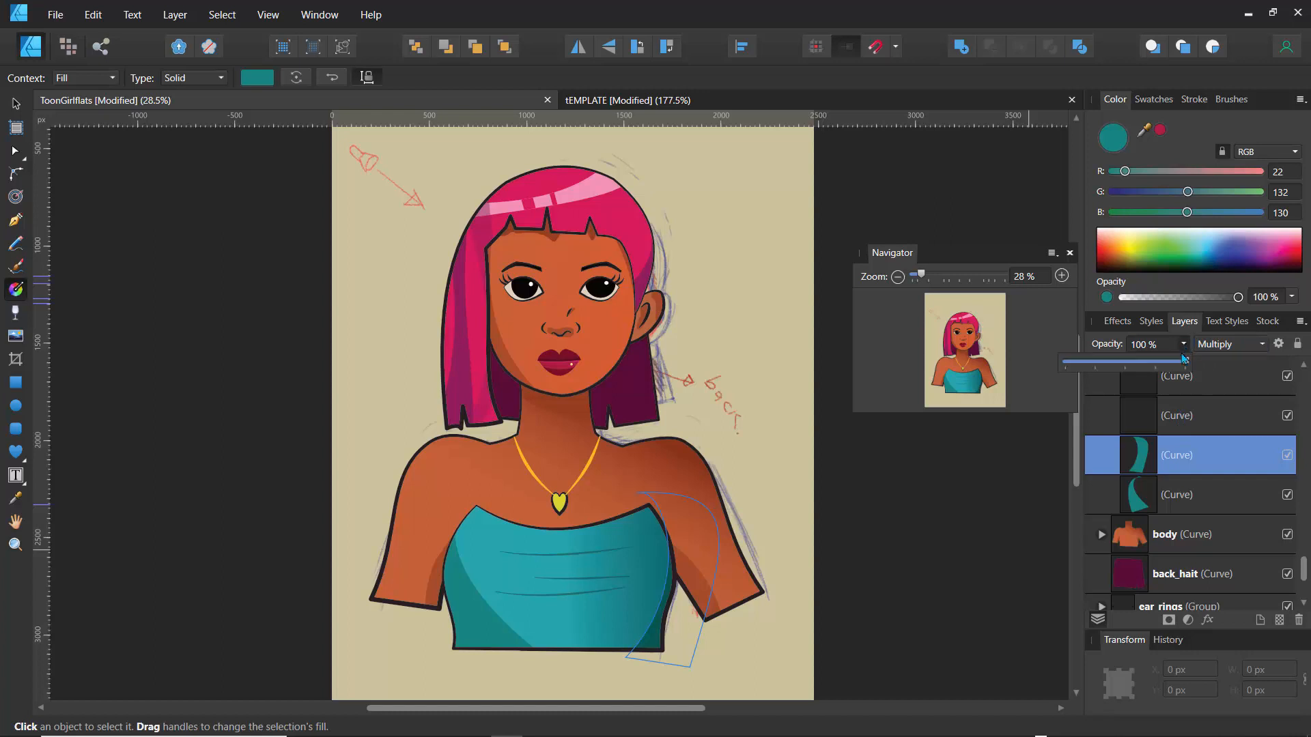
pyautogui.moveTo(1186, 365); pyautogui.dragTo(1154, 410)
# Move the dark end of the body gradient horizontally across to beside the nose.
pyautogui.click(1130, 539)
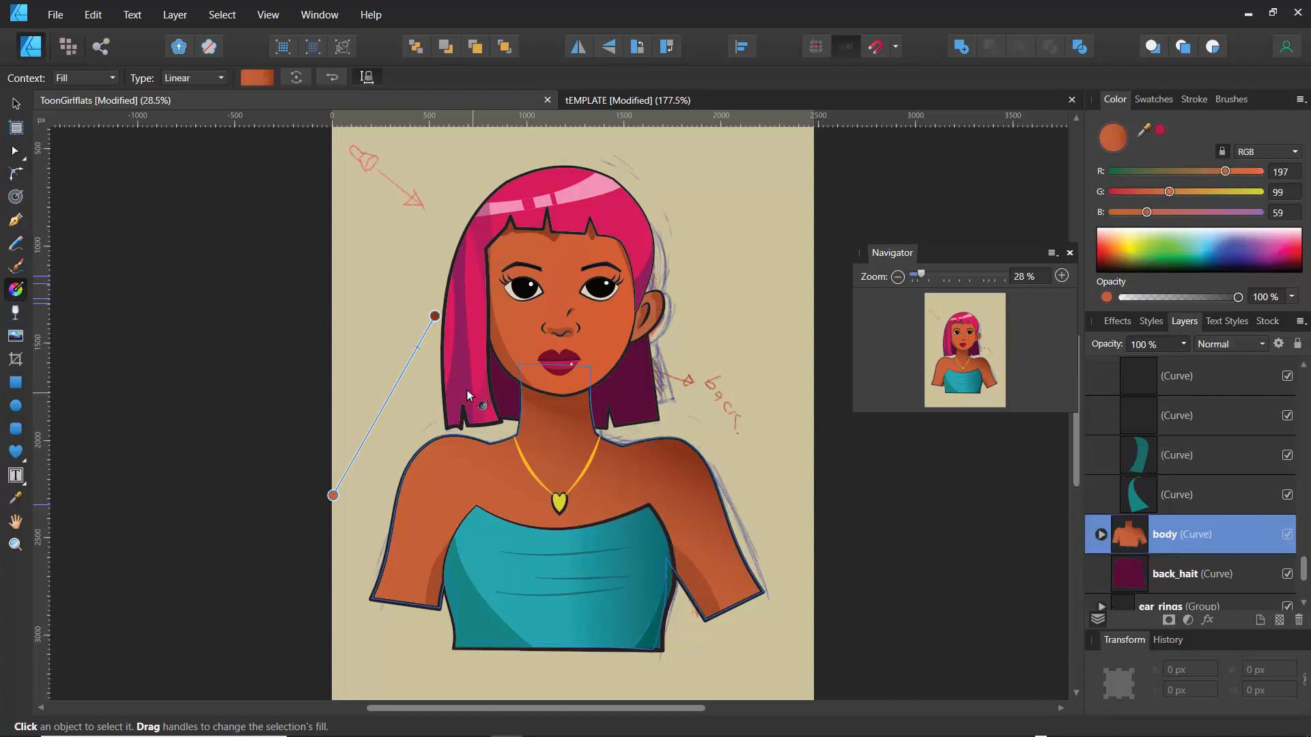
pyautogui.moveTo(433, 316)
pyautogui.mouseDown()
pyautogui.moveTo(439, 294)
pyautogui.moveTo(398, 432)
pyautogui.moveTo(458, 315)
pyautogui.moveTo(459, 330)
pyautogui.moveTo(466, 315)
pyautogui.moveTo(540, 357)
pyautogui.moveTo(544, 316)
pyautogui.mouseUp()
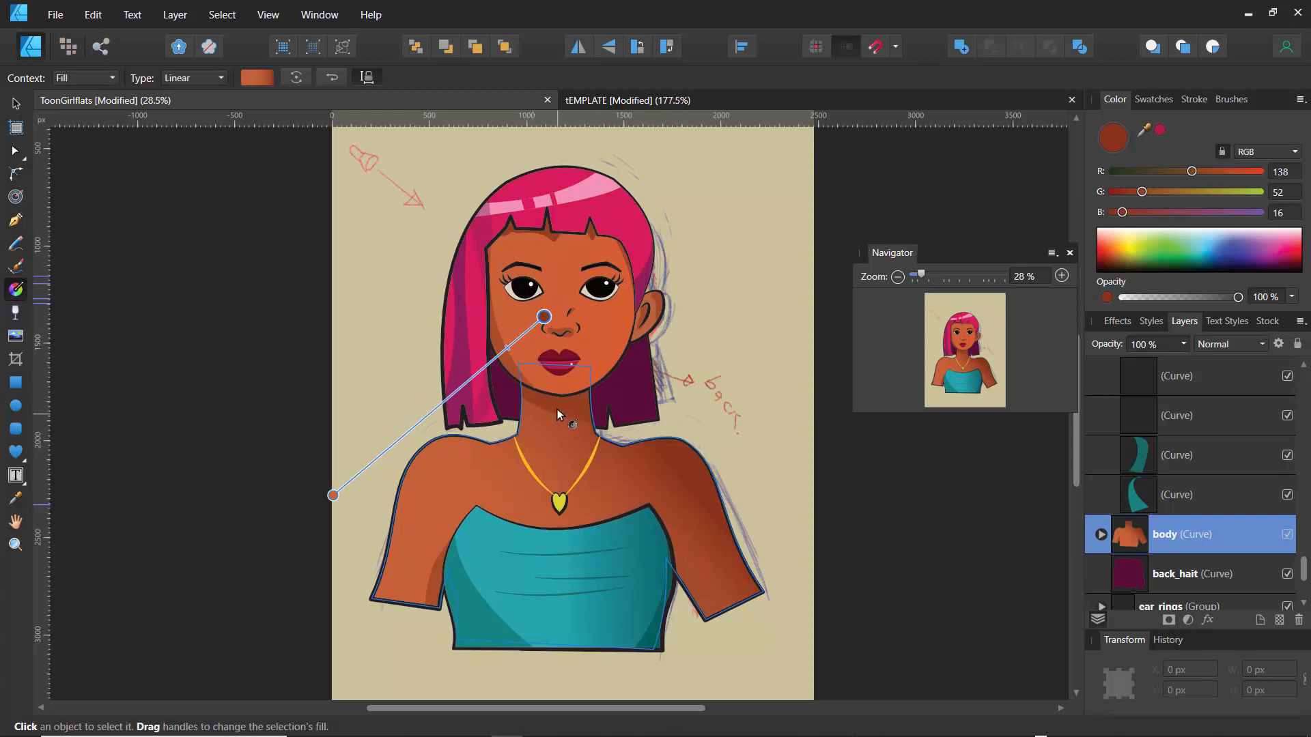
# Set the neck shadow curve nested in the body layer to Multiply blending at 50% opacity.
pyautogui.click(1102, 536)
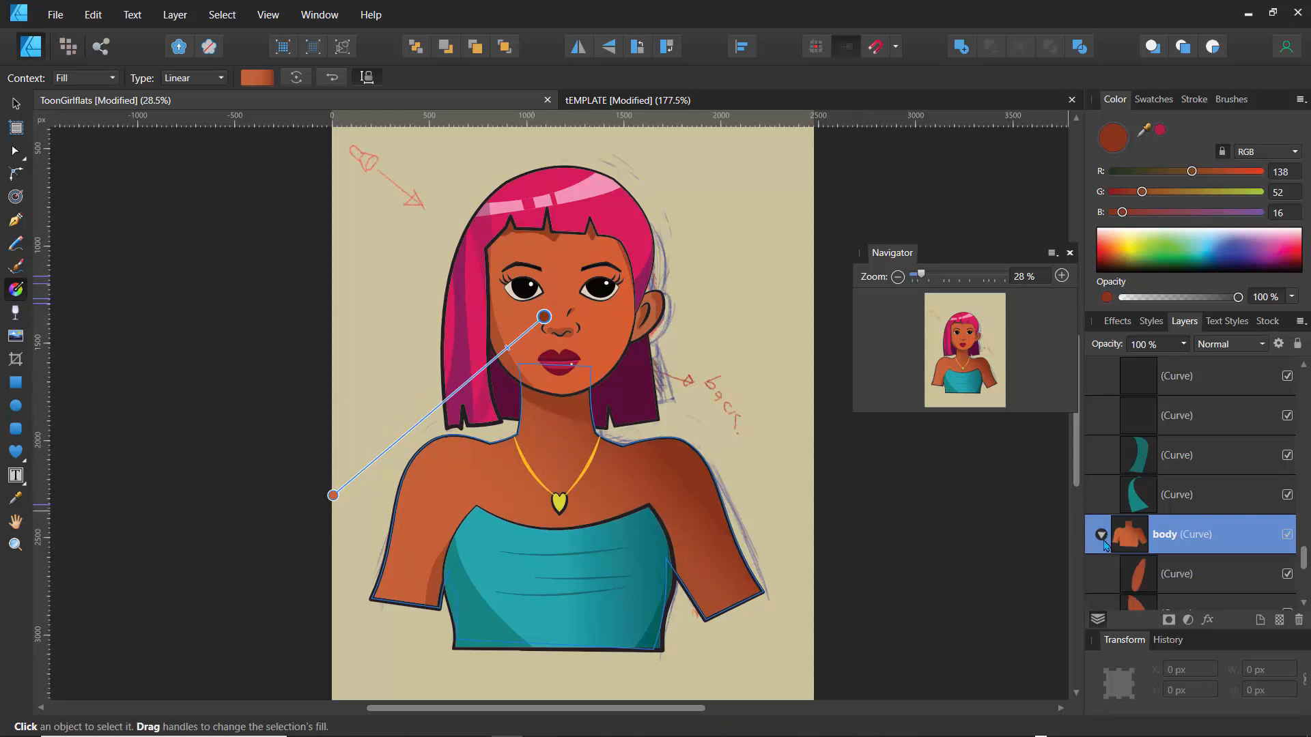
pyautogui.moveTo(1304, 563); pyautogui.dragTo(1305, 578)
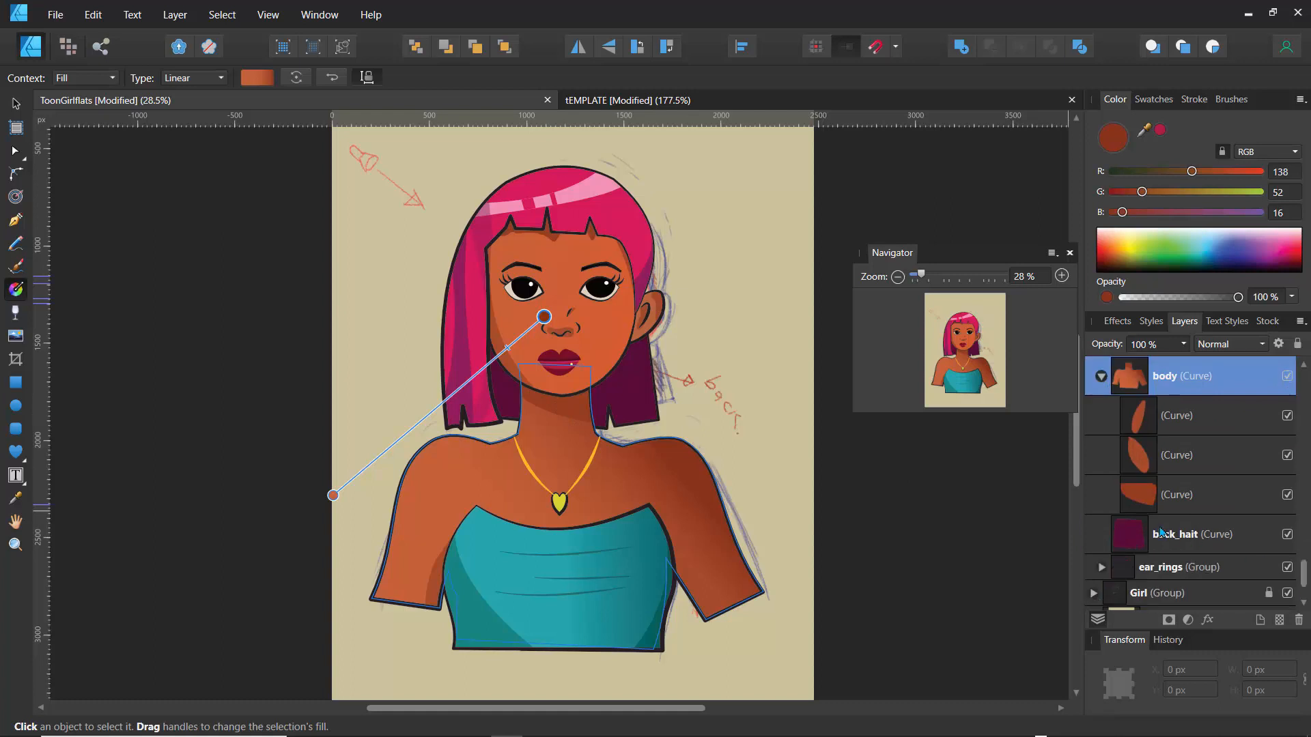
pyautogui.click(1142, 498)
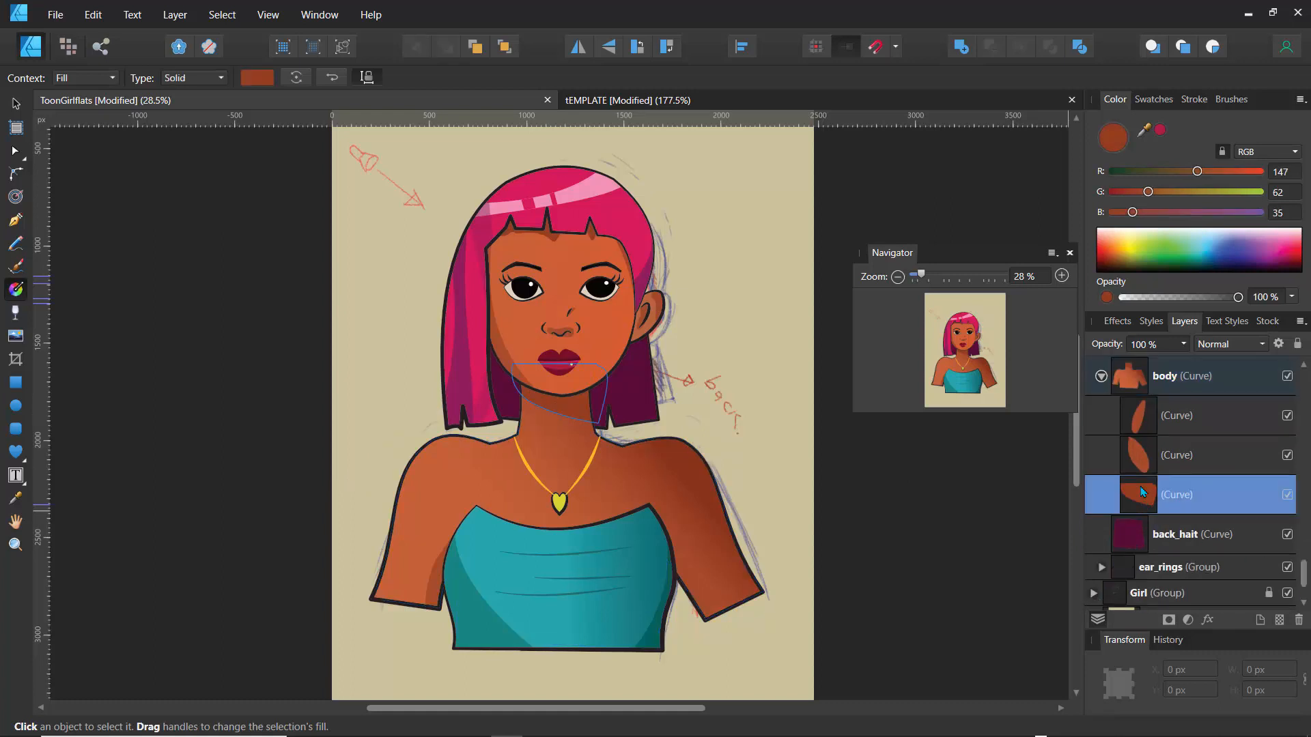
pyautogui.click(1216, 346)
pyautogui.click(1221, 407)
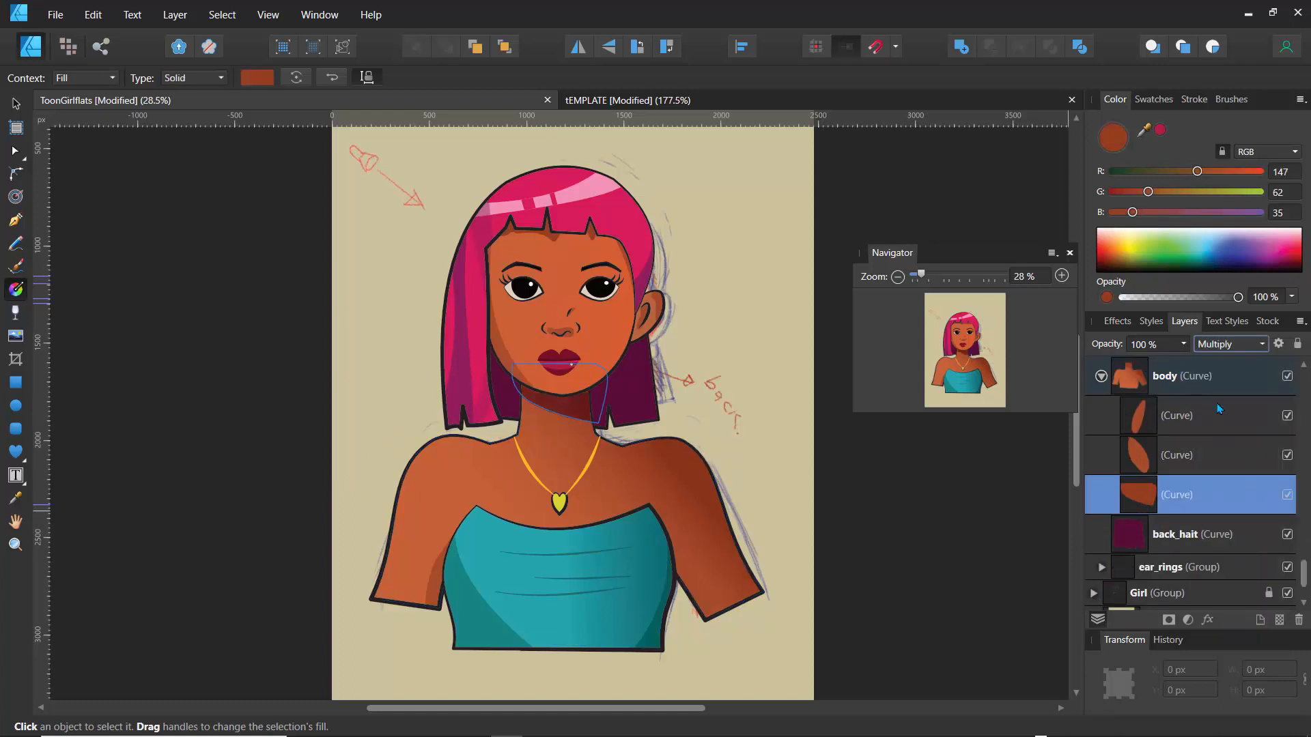
pyautogui.click(1183, 345)
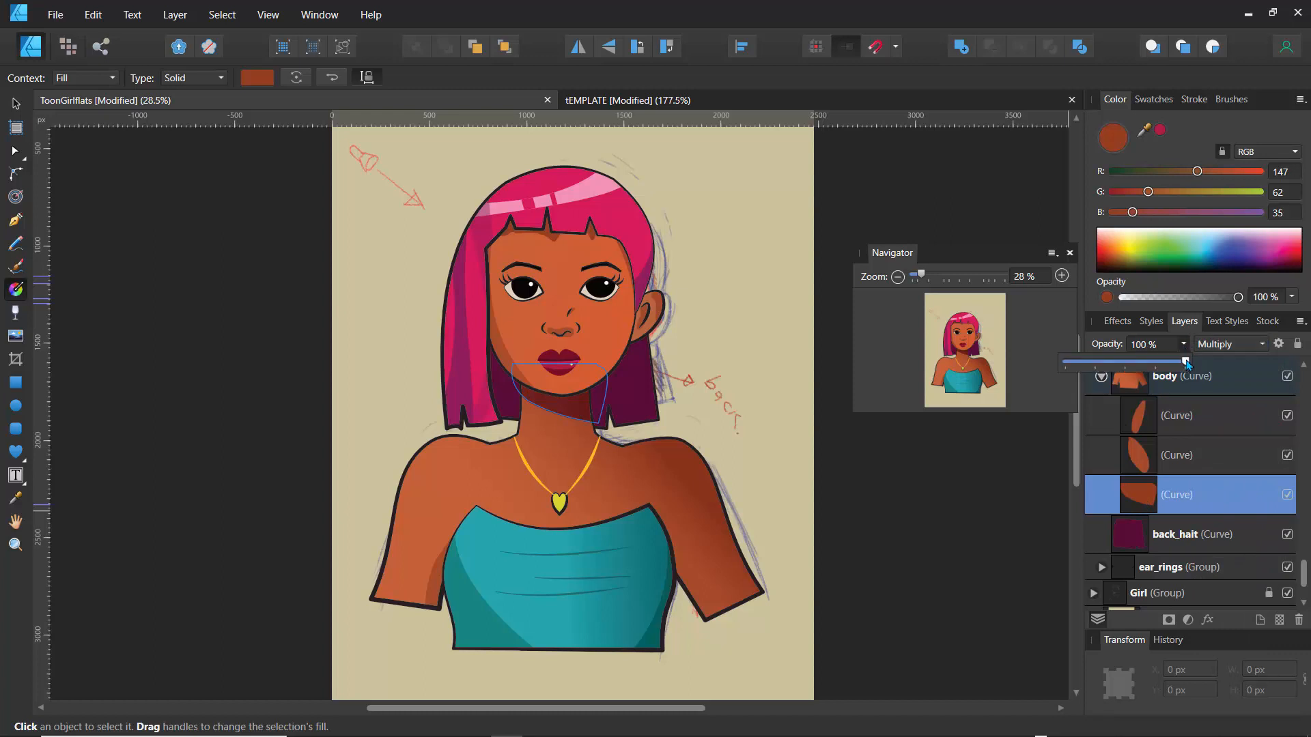
pyautogui.moveTo(1185, 364); pyautogui.dragTo(1127, 389)
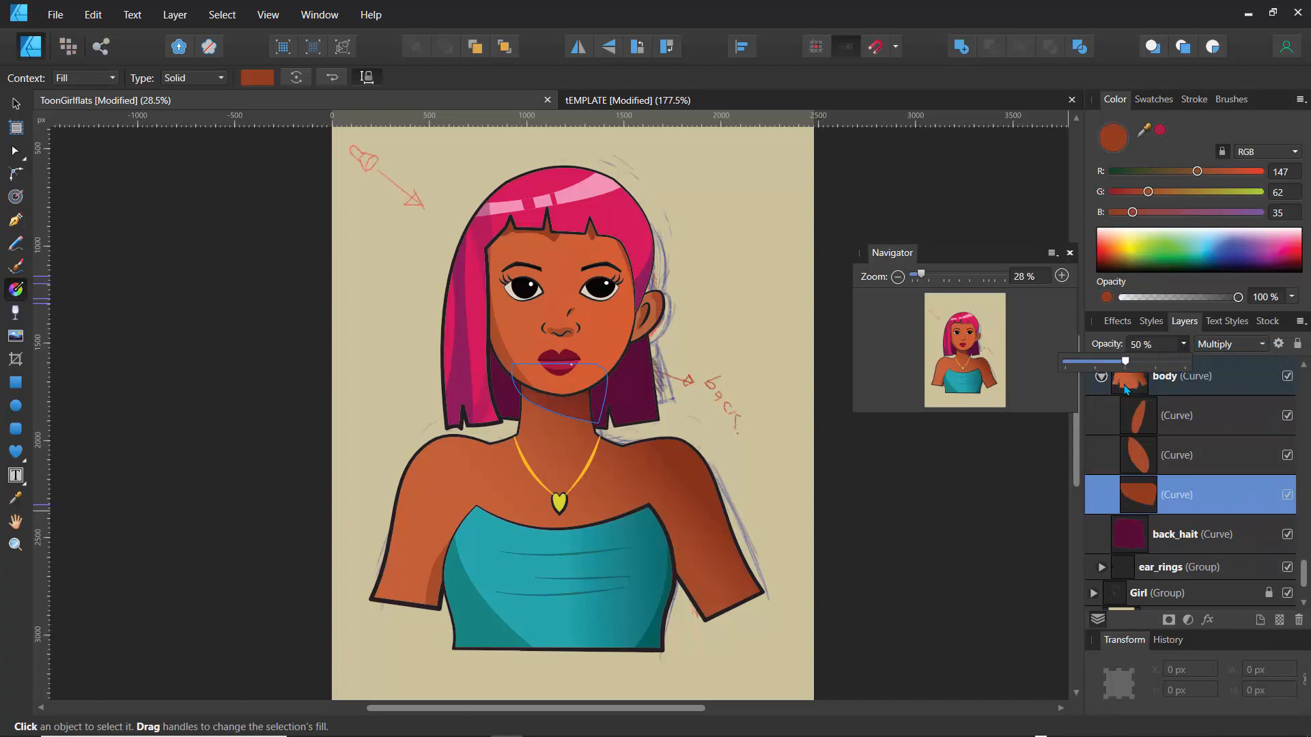
pyautogui.click(763, 367)
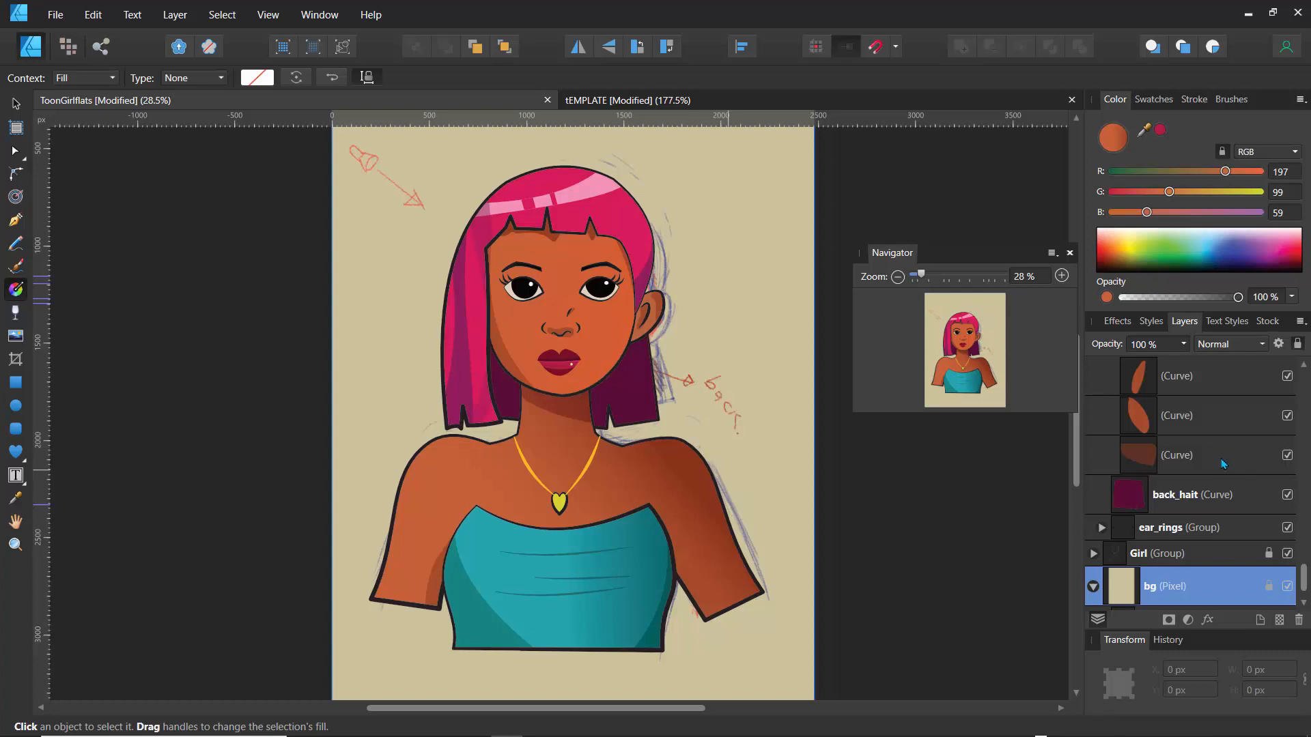
# Soften the neck shadow curve with a Gaussian Blur layer effect of 26.8 px radius.
pyautogui.click(1148, 468)
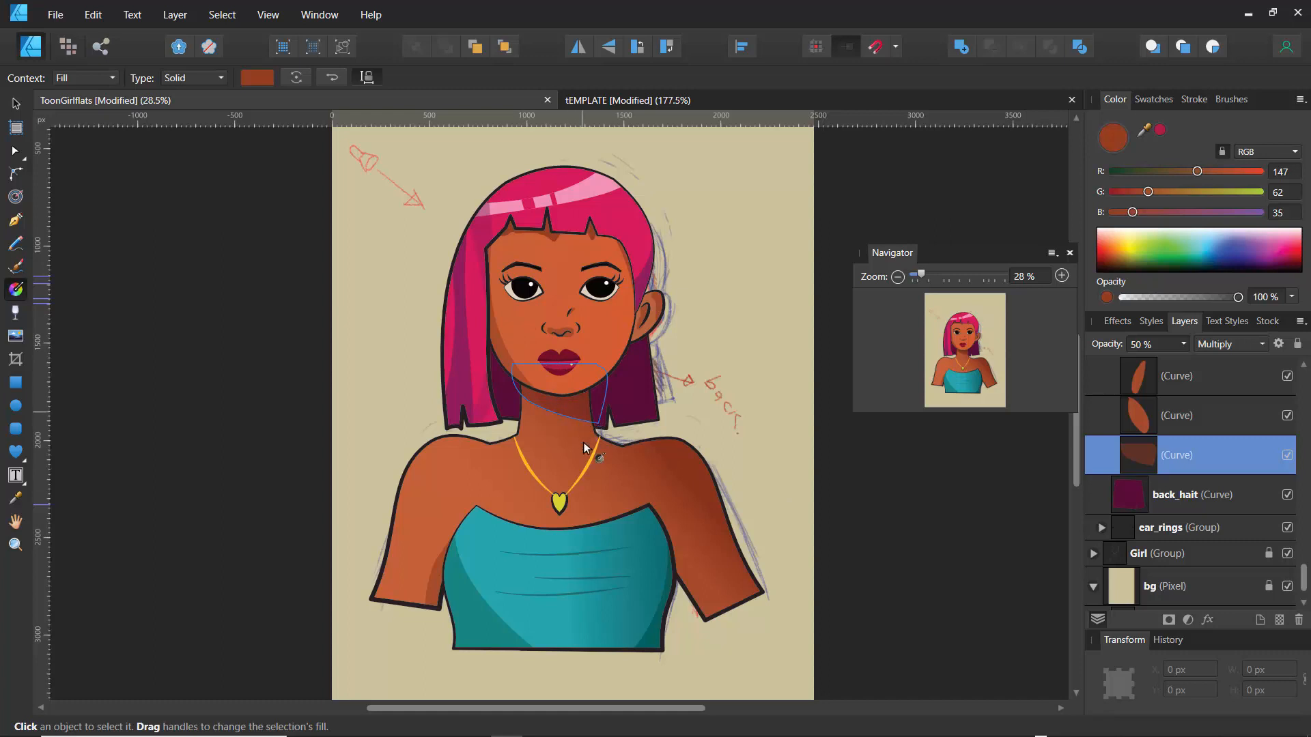
pyautogui.click(1209, 619)
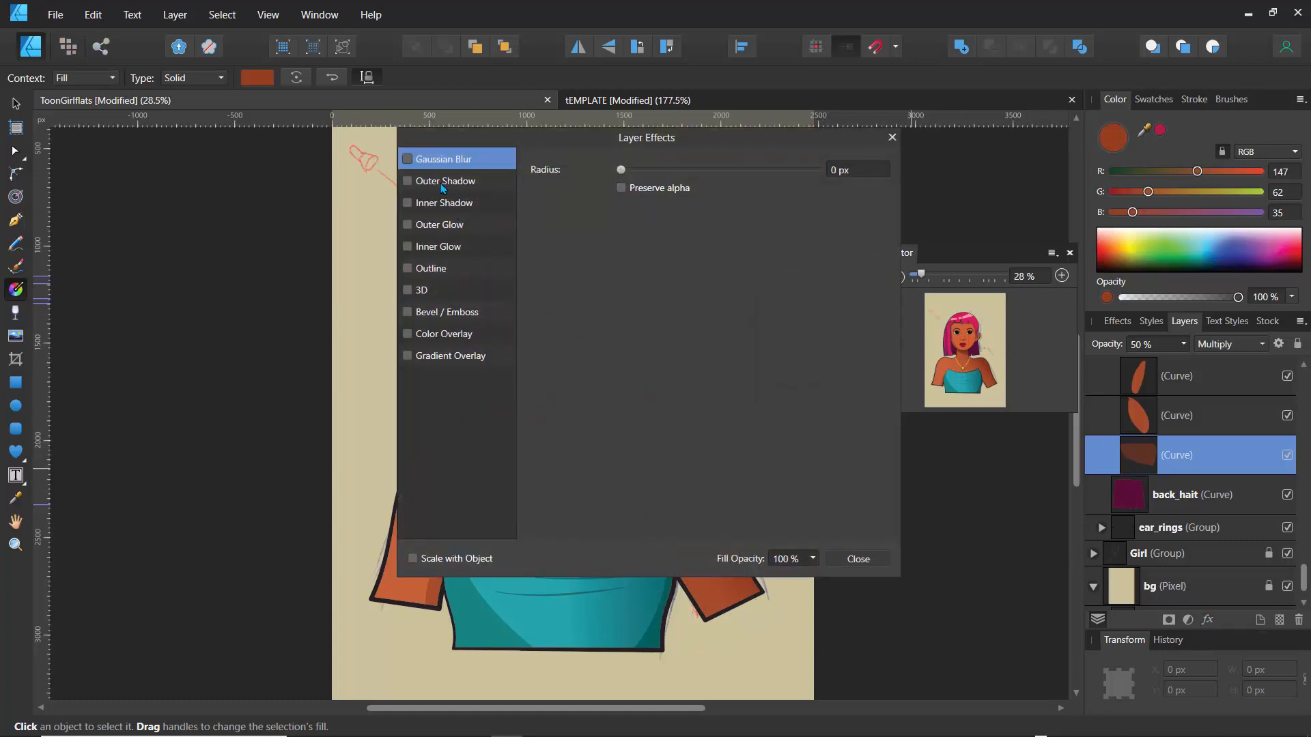
pyautogui.click(407, 159)
pyautogui.moveTo(505, 143); pyautogui.dragTo(440, 495)
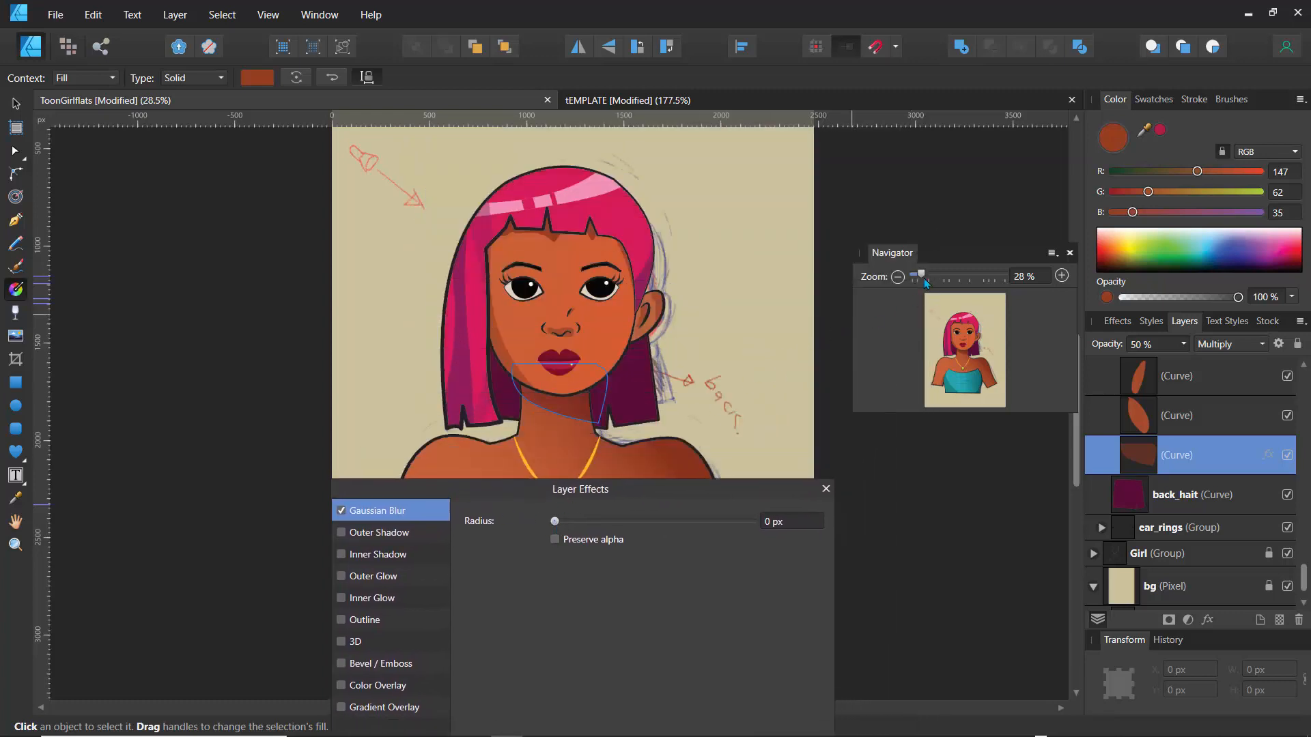
pyautogui.moveTo(922, 275); pyautogui.dragTo(943, 276)
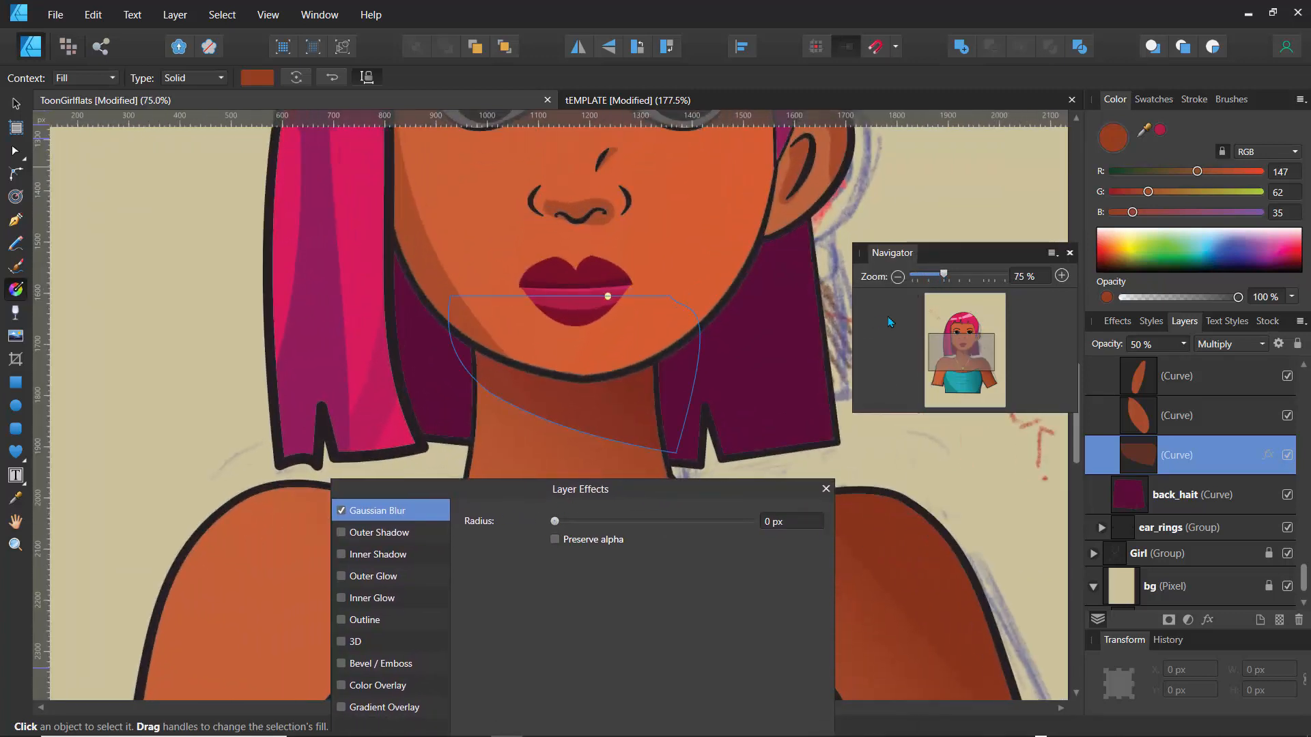
pyautogui.moveTo(560, 525); pyautogui.dragTo(679, 522)
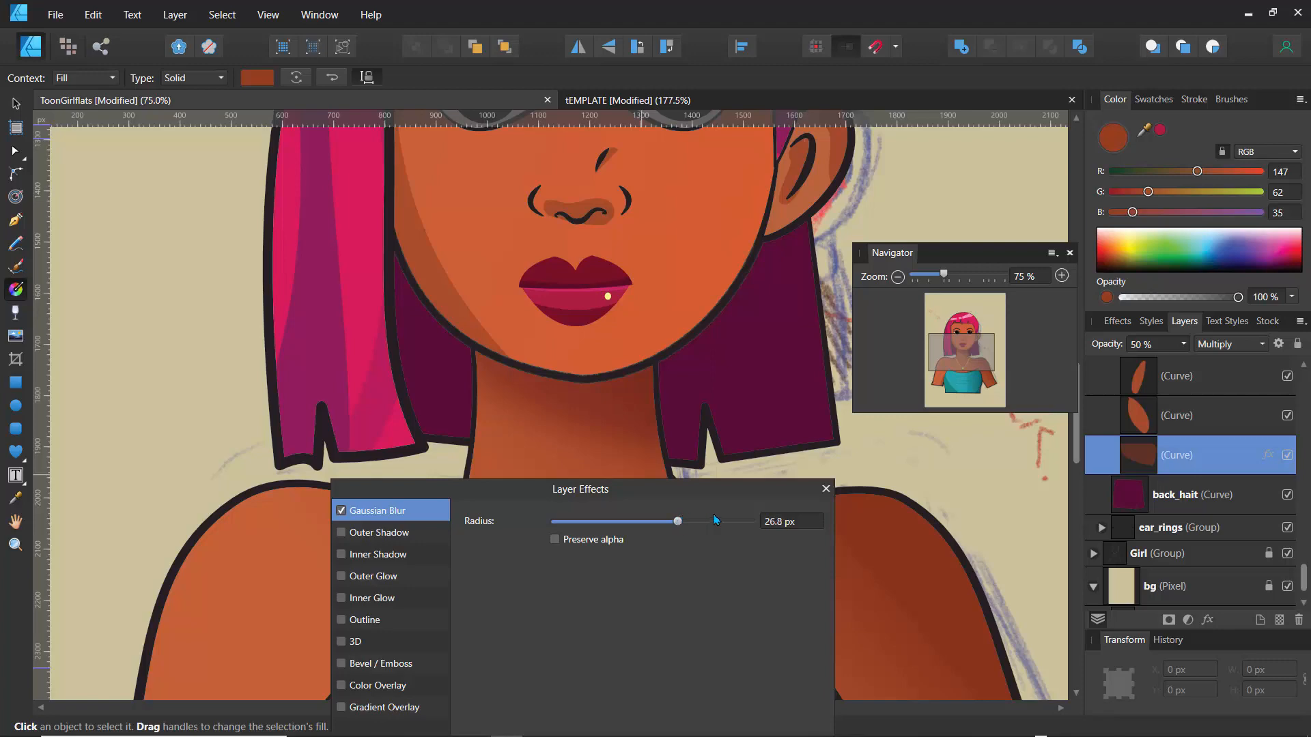
pyautogui.click(826, 490)
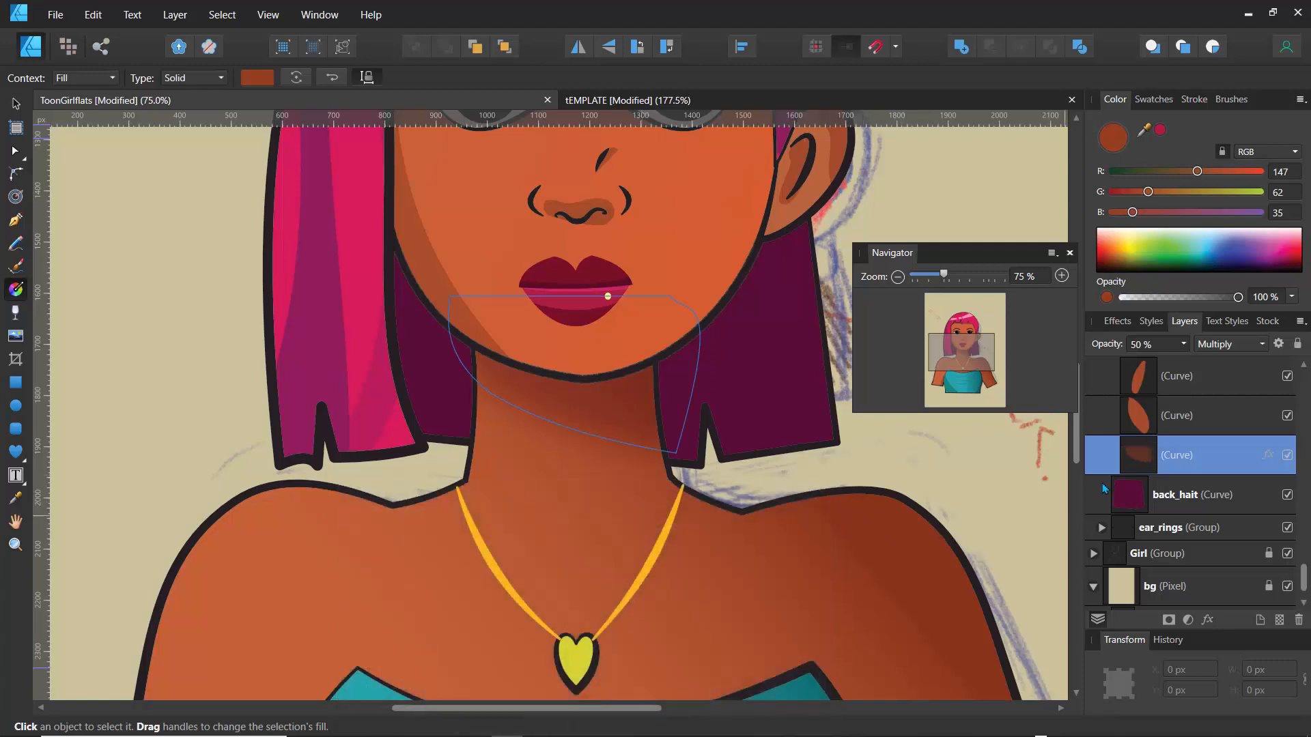
pyautogui.moveTo(944, 274); pyautogui.dragTo(920, 278)
pyautogui.click(449, 309)
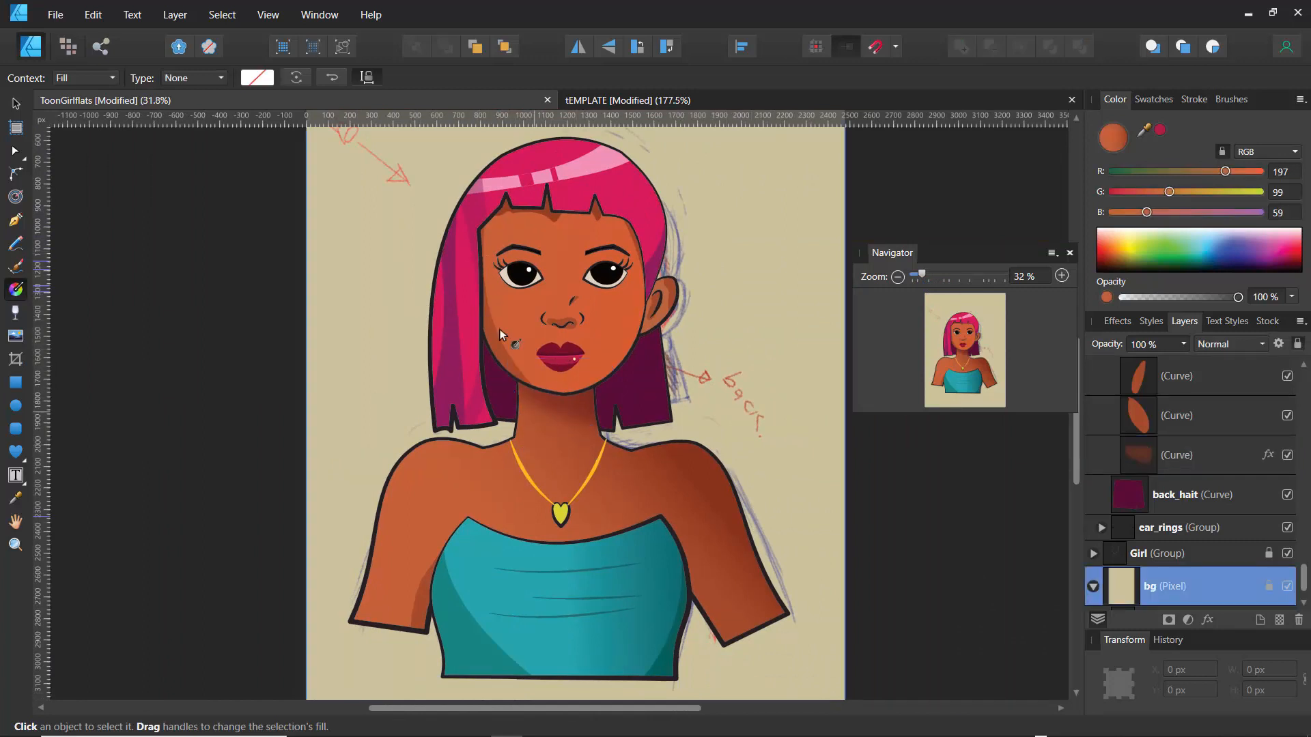
# Soften the cheek shading curve beside the long hair with a Gaussian Blur layer effect.
pyautogui.click(16, 151)
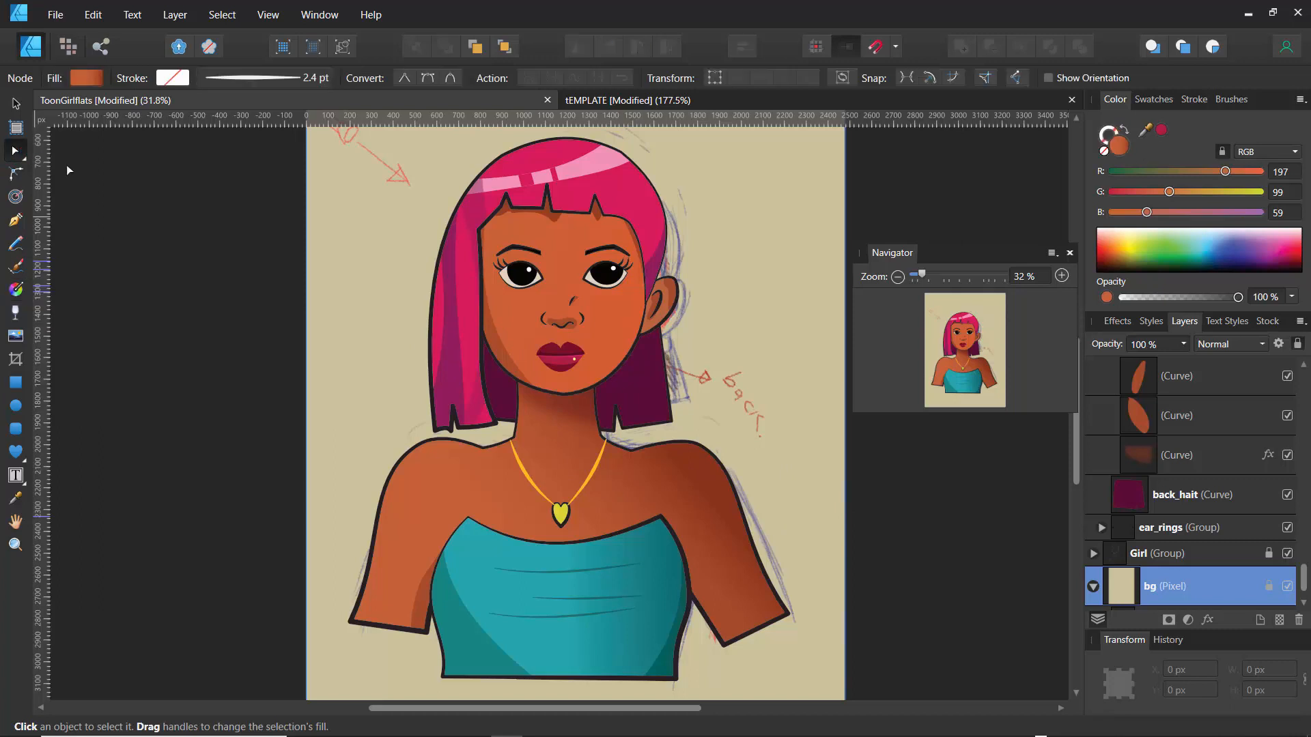
pyautogui.click(500, 339)
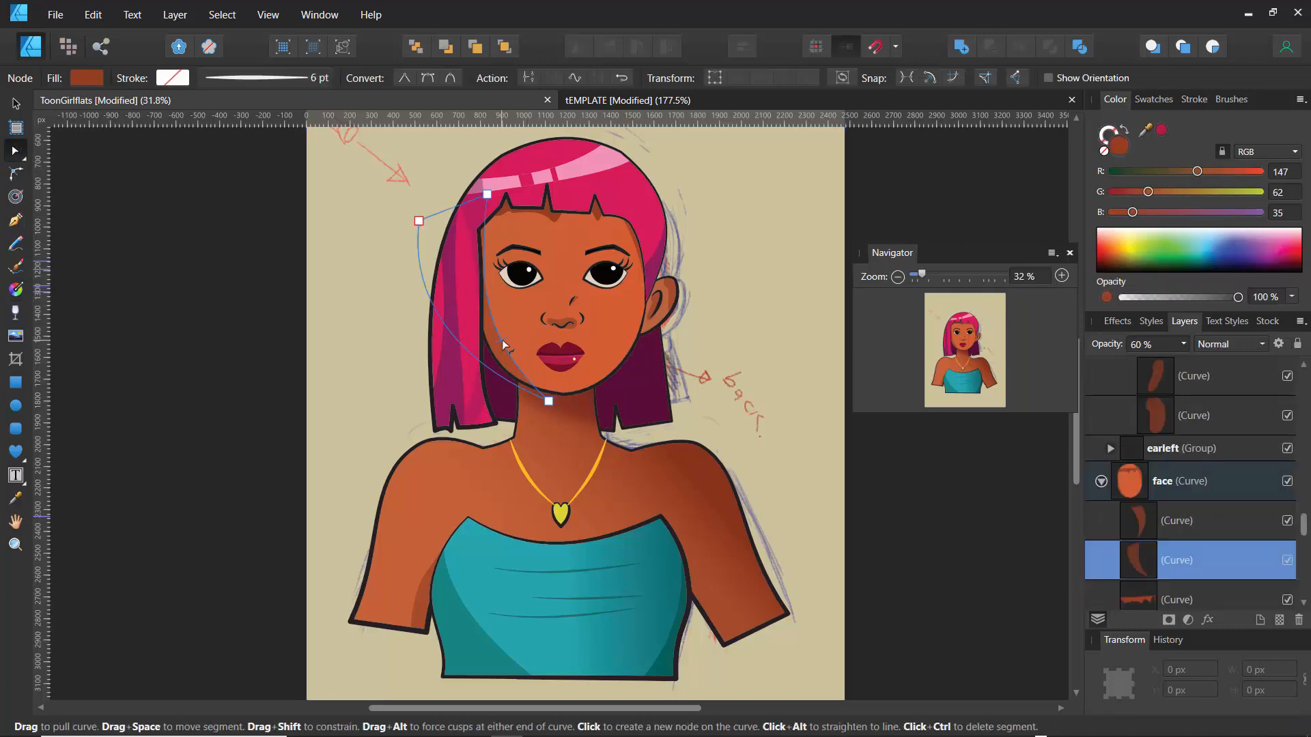
pyautogui.click(1206, 619)
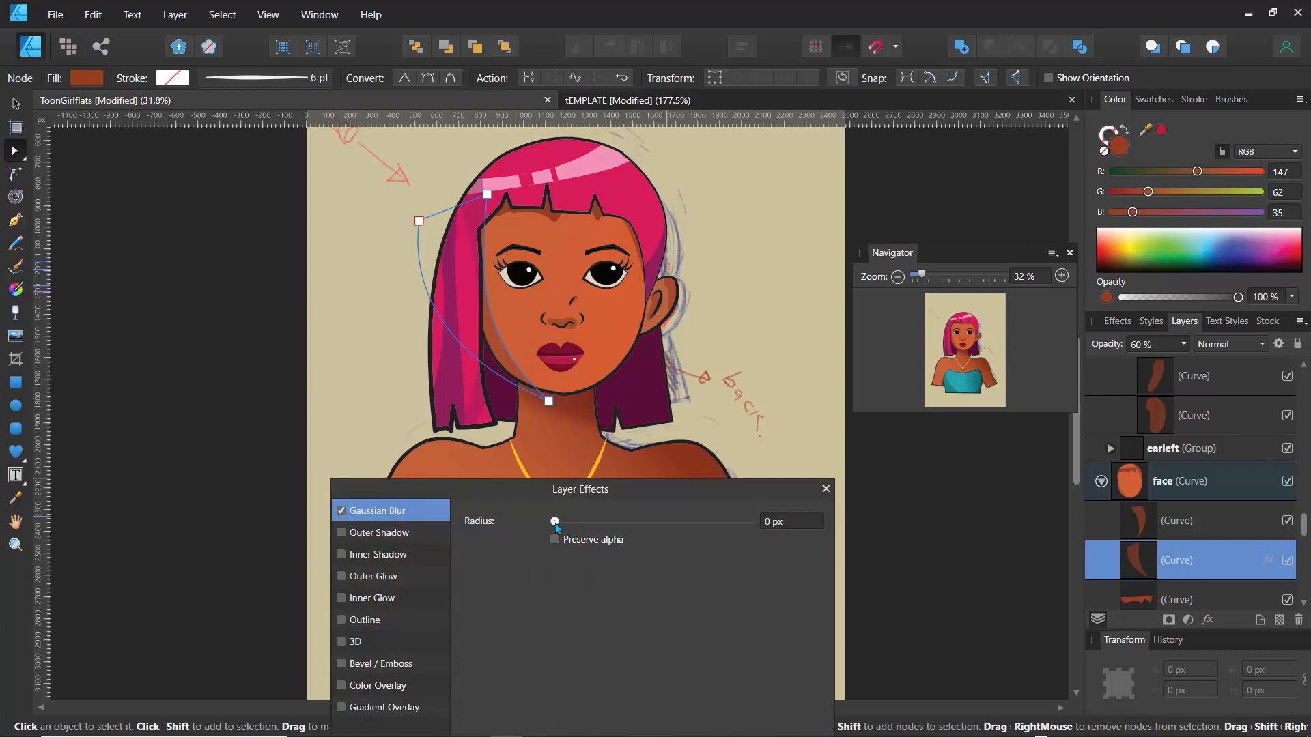
pyautogui.moveTo(555, 521); pyautogui.dragTo(656, 522)
pyautogui.click(825, 489)
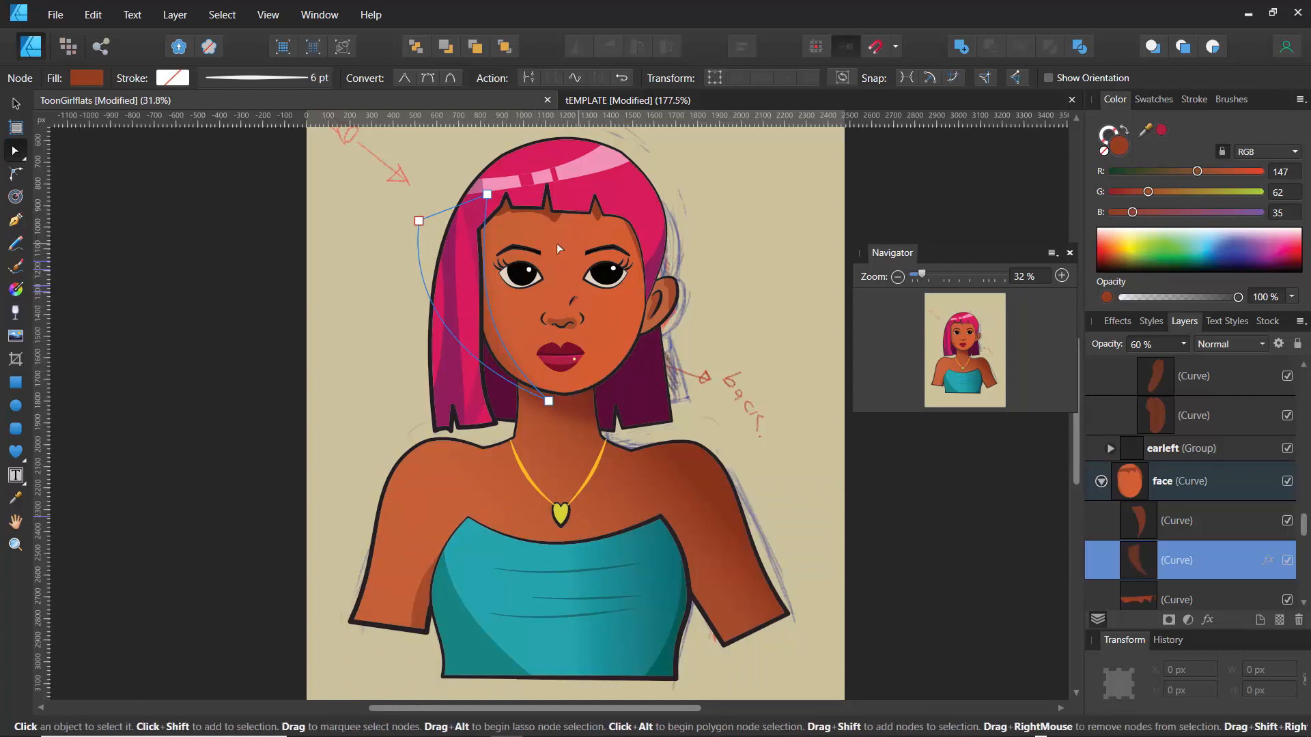
# Soften the forehead shadow curve beneath the fringe with a Gaussian Blur layer effect.
pyautogui.click(547, 214)
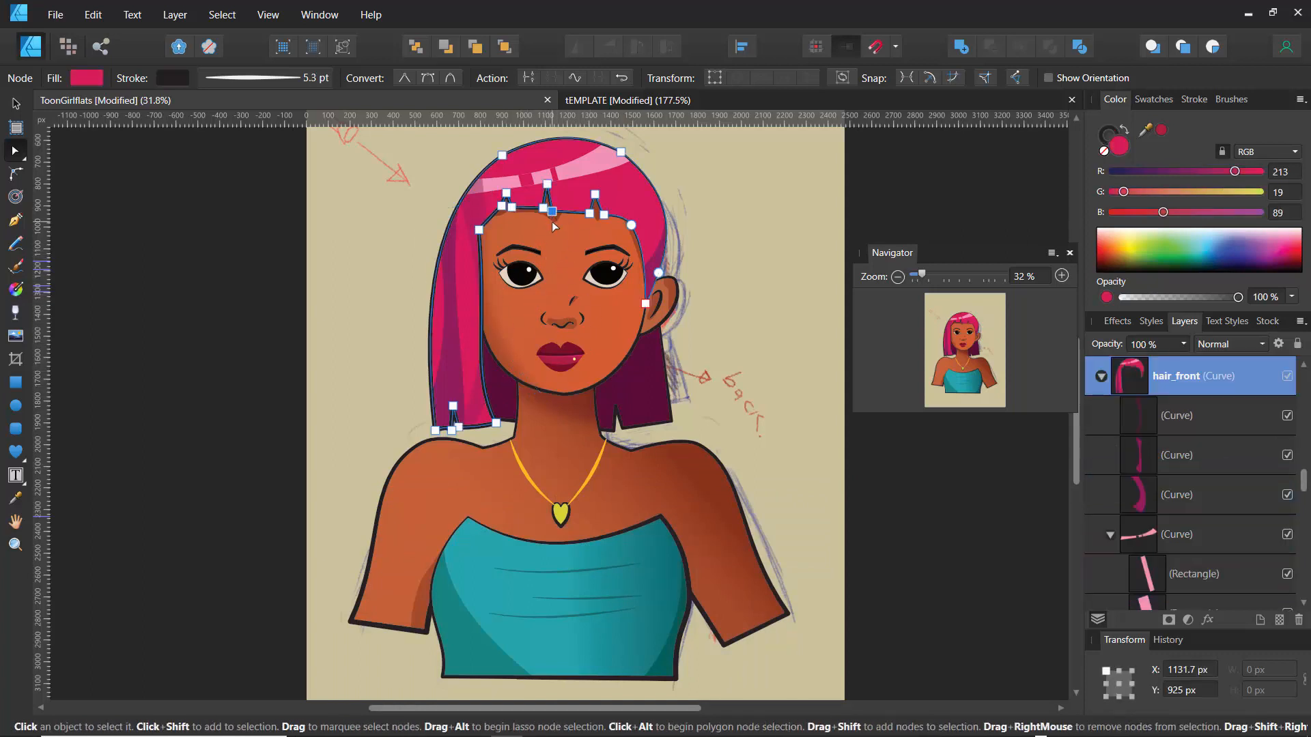
pyautogui.click(554, 225)
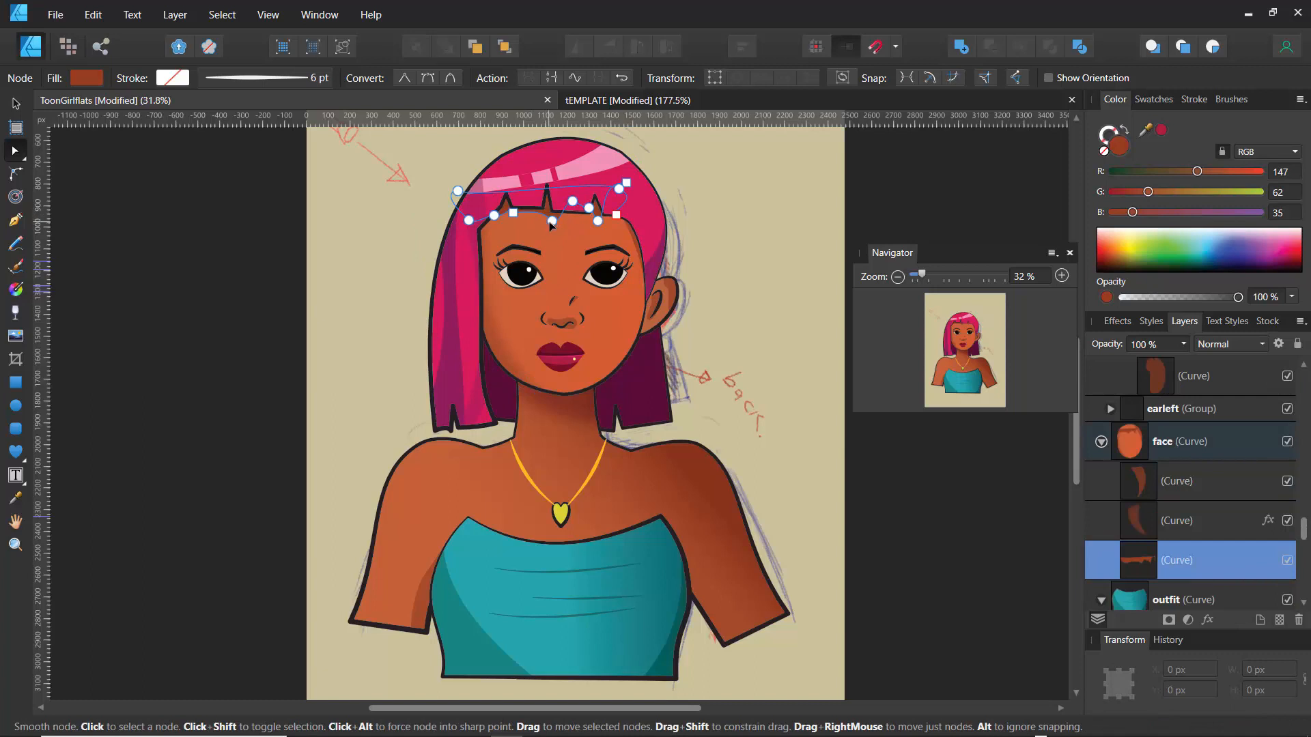
pyautogui.click(1207, 620)
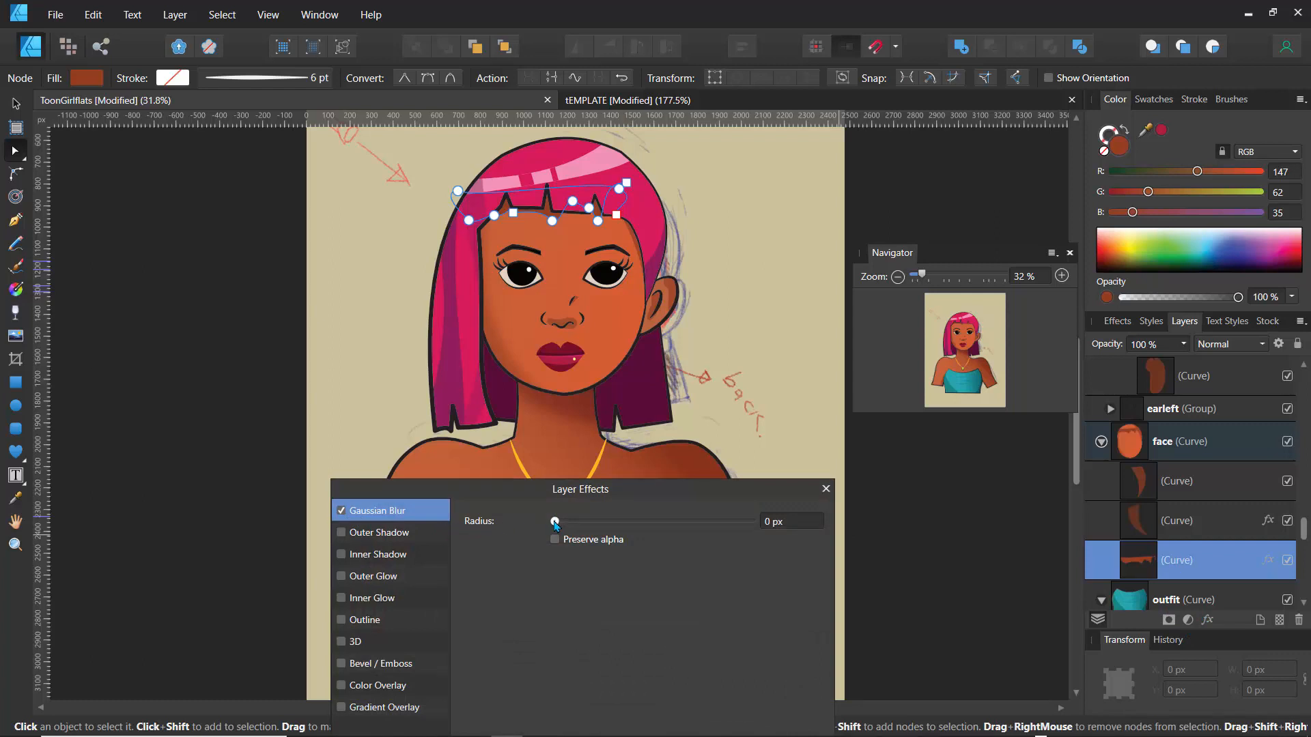
pyautogui.moveTo(554, 523); pyautogui.dragTo(615, 510)
pyautogui.click(729, 332)
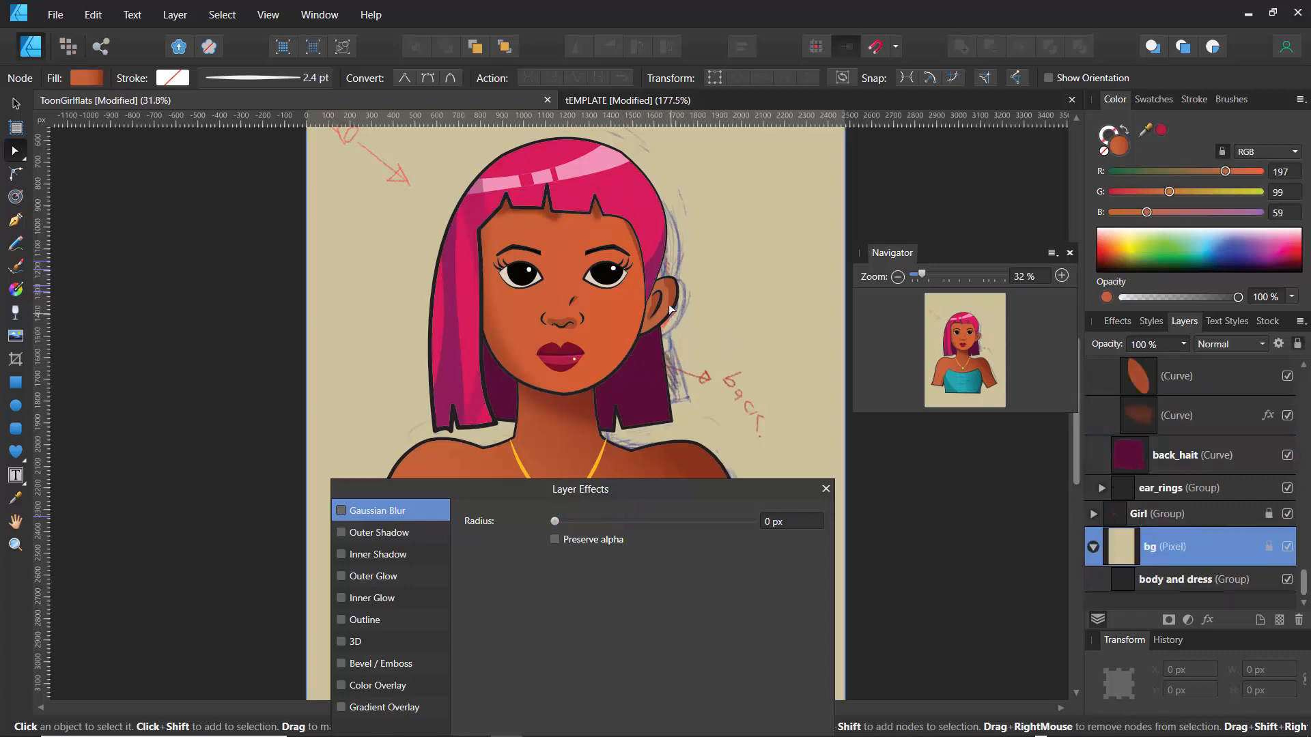
# Add a Gaussian Blur of 7 px radius to the outer shading curve of the visible ear.
pyautogui.click(672, 294)
pyautogui.click(672, 294)
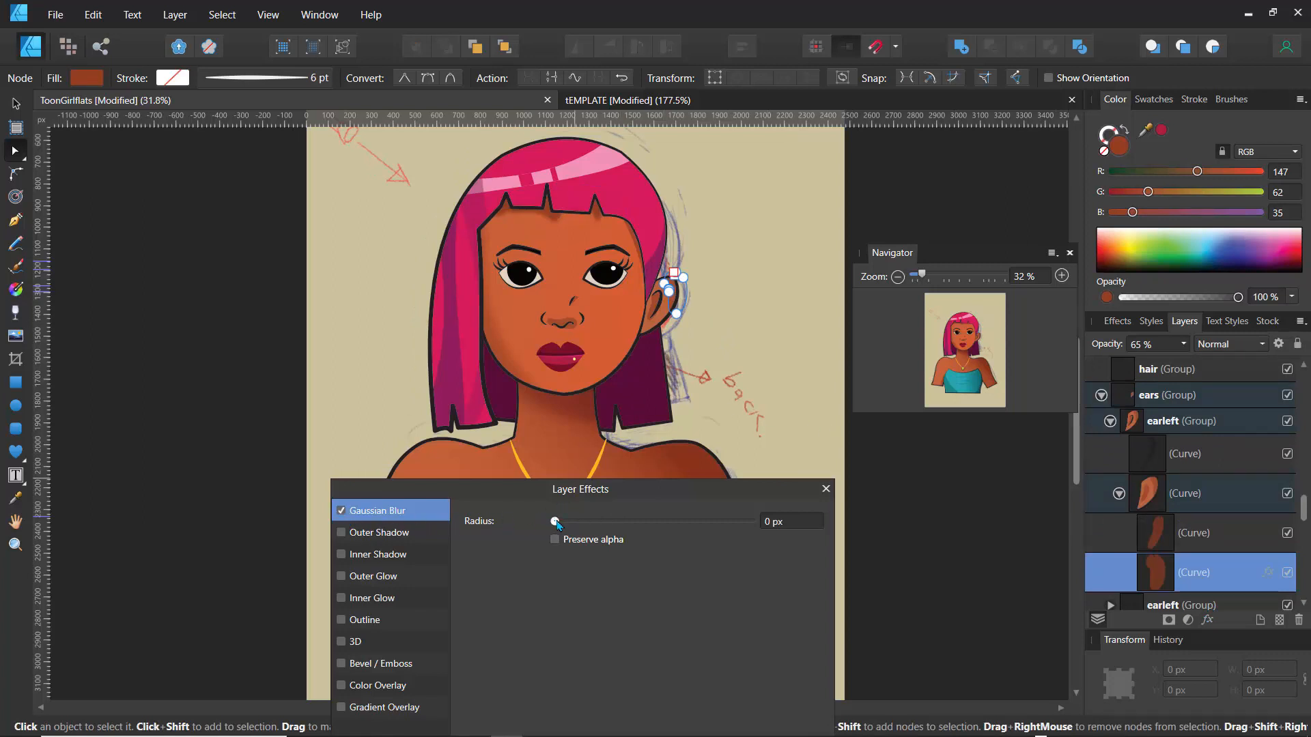
pyautogui.moveTo(555, 522); pyautogui.dragTo(626, 509)
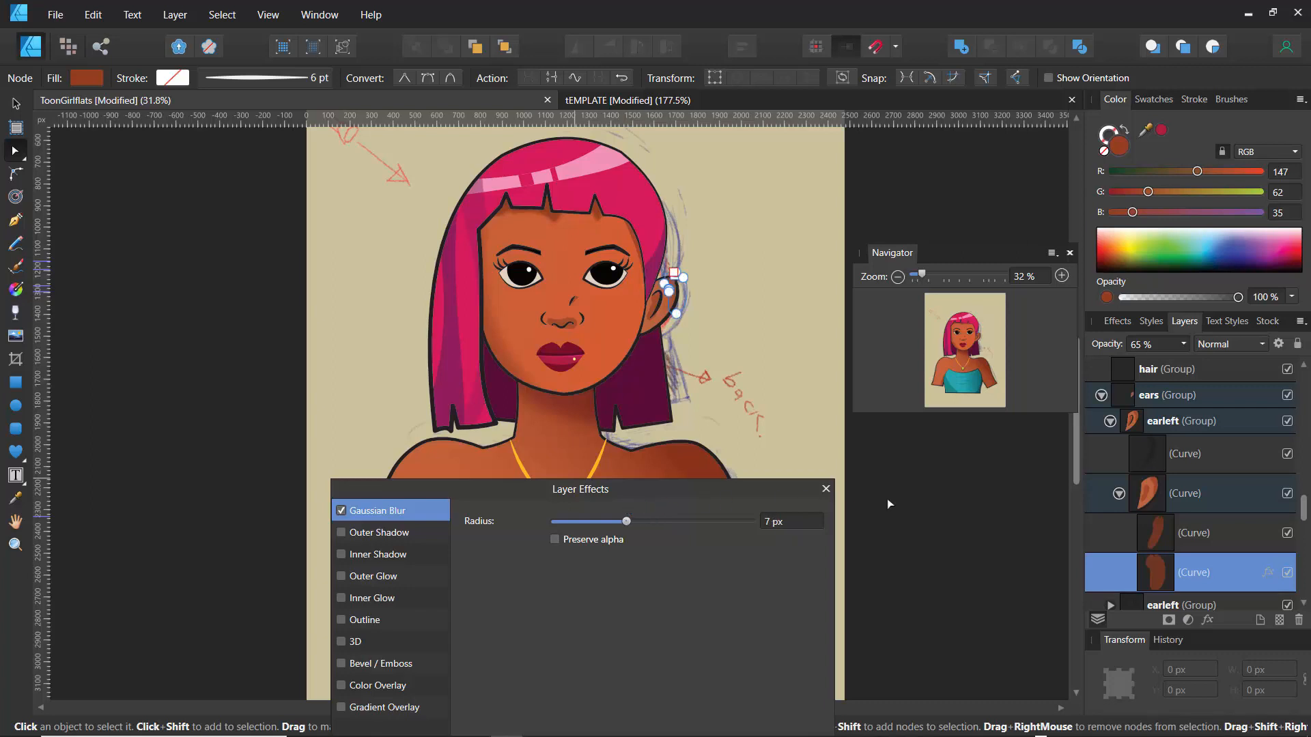
# Soften the shading curve inside the inner fold of the visible ear with a Gaussian Blur layer effect.
pyautogui.click(654, 305)
pyautogui.click(657, 306)
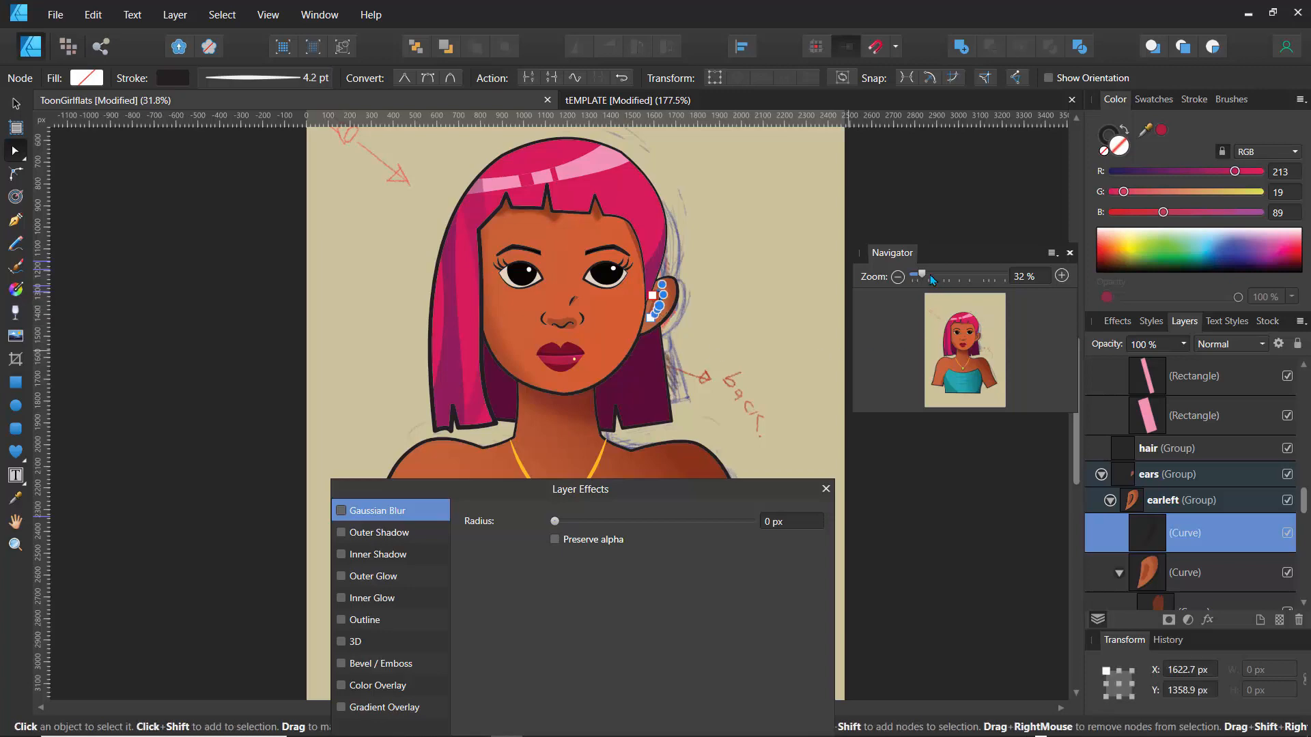
pyautogui.moveTo(932, 280); pyautogui.dragTo(953, 275)
pyautogui.moveTo(963, 359); pyautogui.dragTo(967, 347)
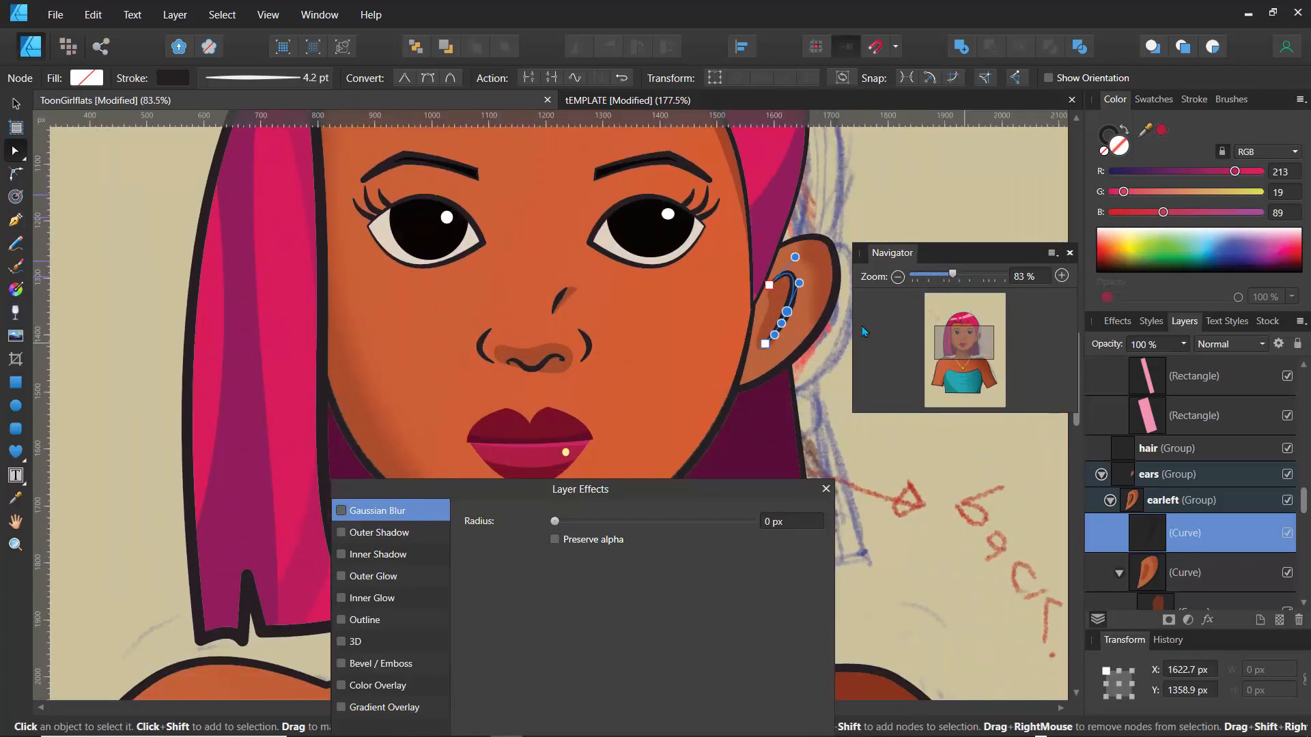
pyautogui.click(784, 308)
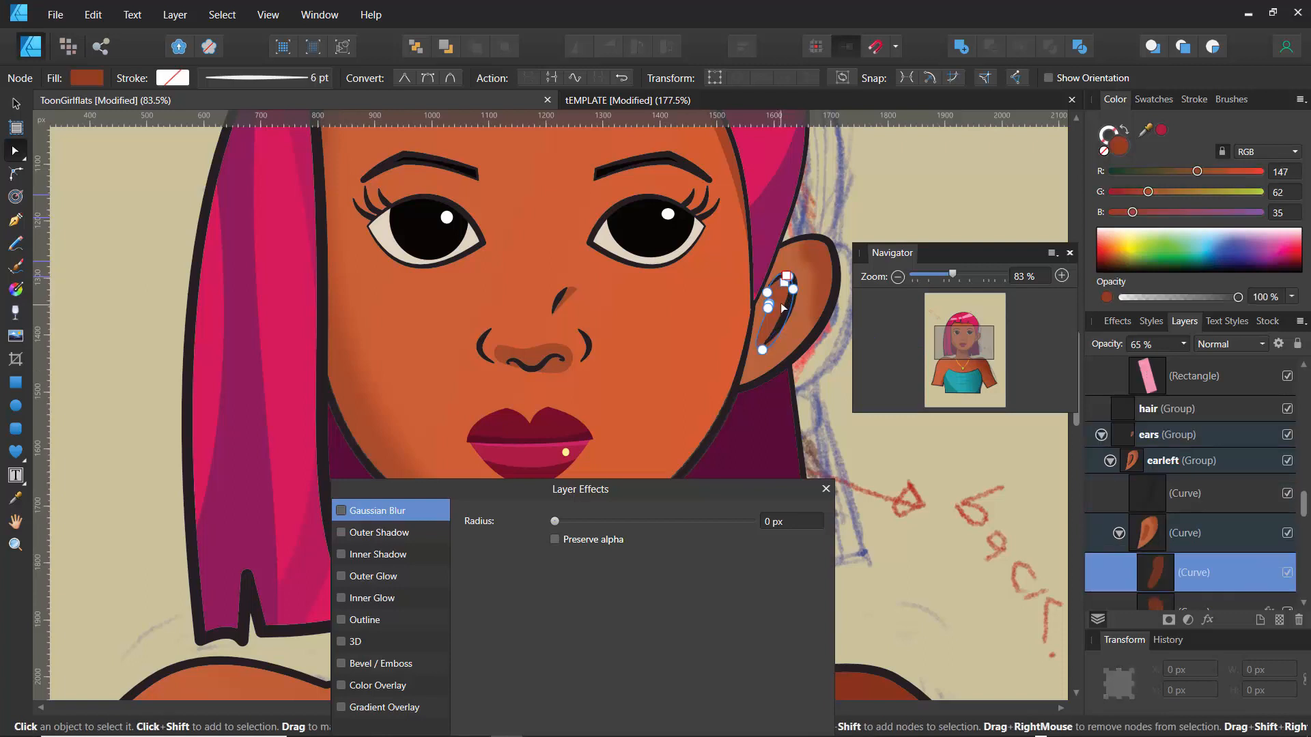
pyautogui.click(340, 511)
pyautogui.moveTo(555, 522); pyautogui.dragTo(630, 521)
pyautogui.click(826, 488)
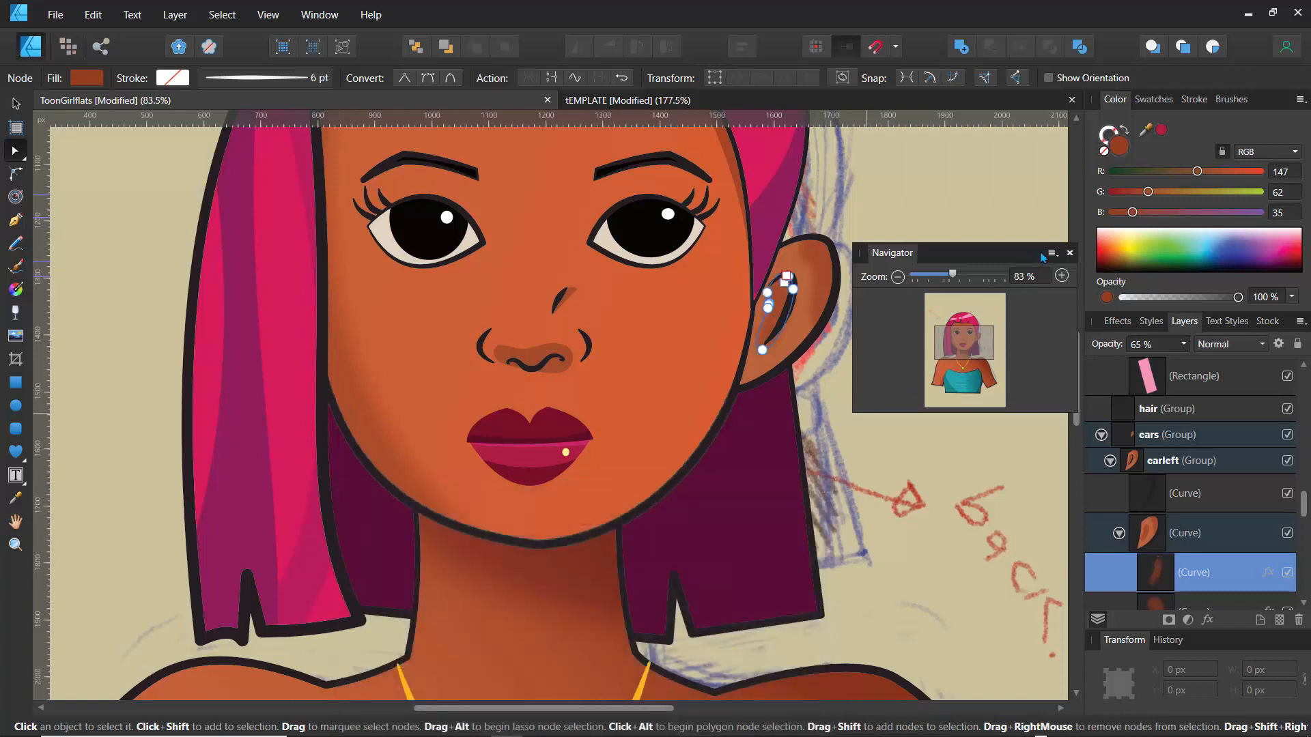
pyautogui.moveTo(1011, 264); pyautogui.dragTo(998, 254)
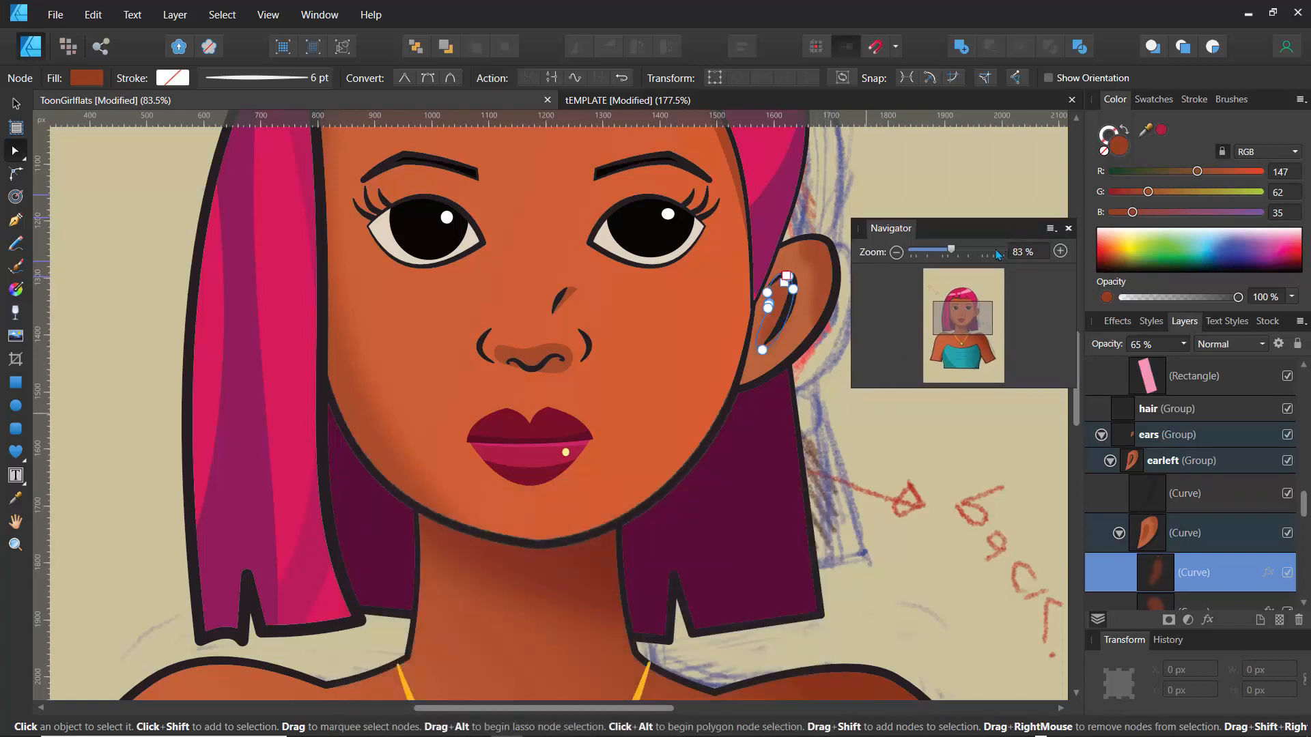
# Add a small amount of noise to the starting colour C5633B of the body's linear gradient fill.
pyautogui.click(576, 577)
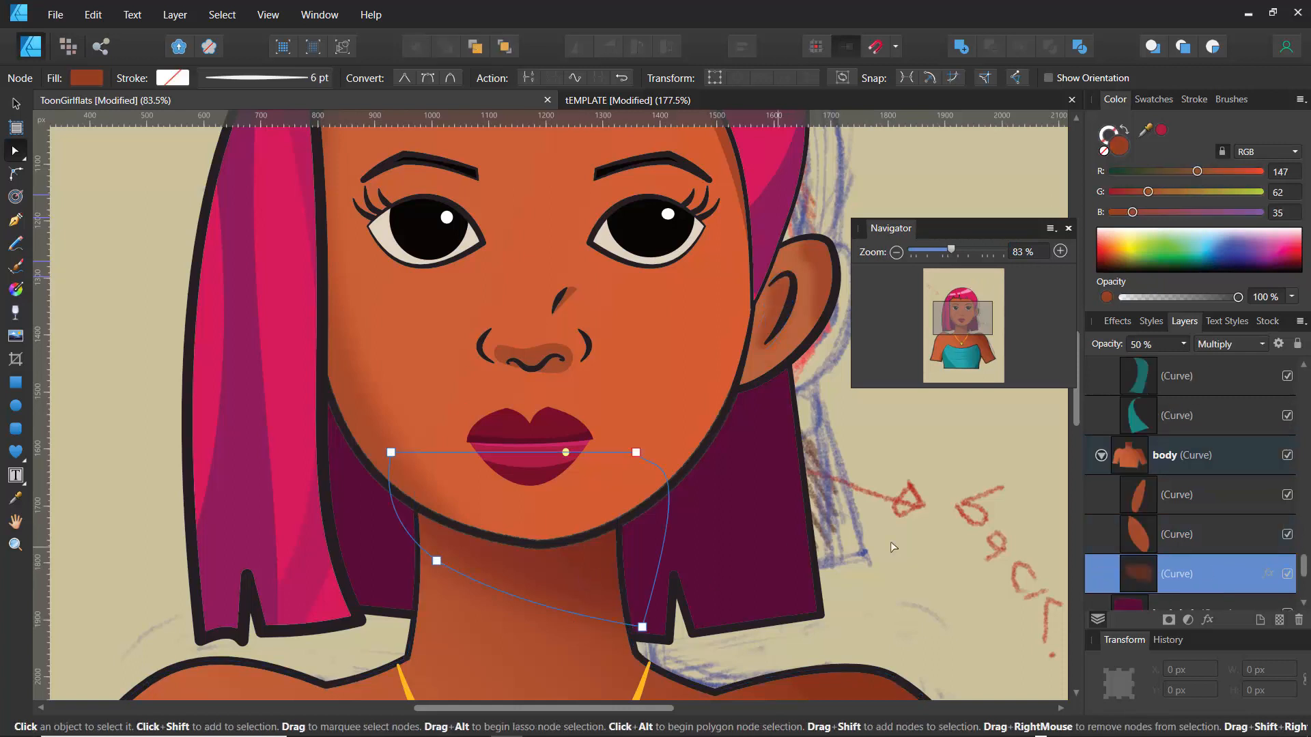
pyautogui.click(1136, 464)
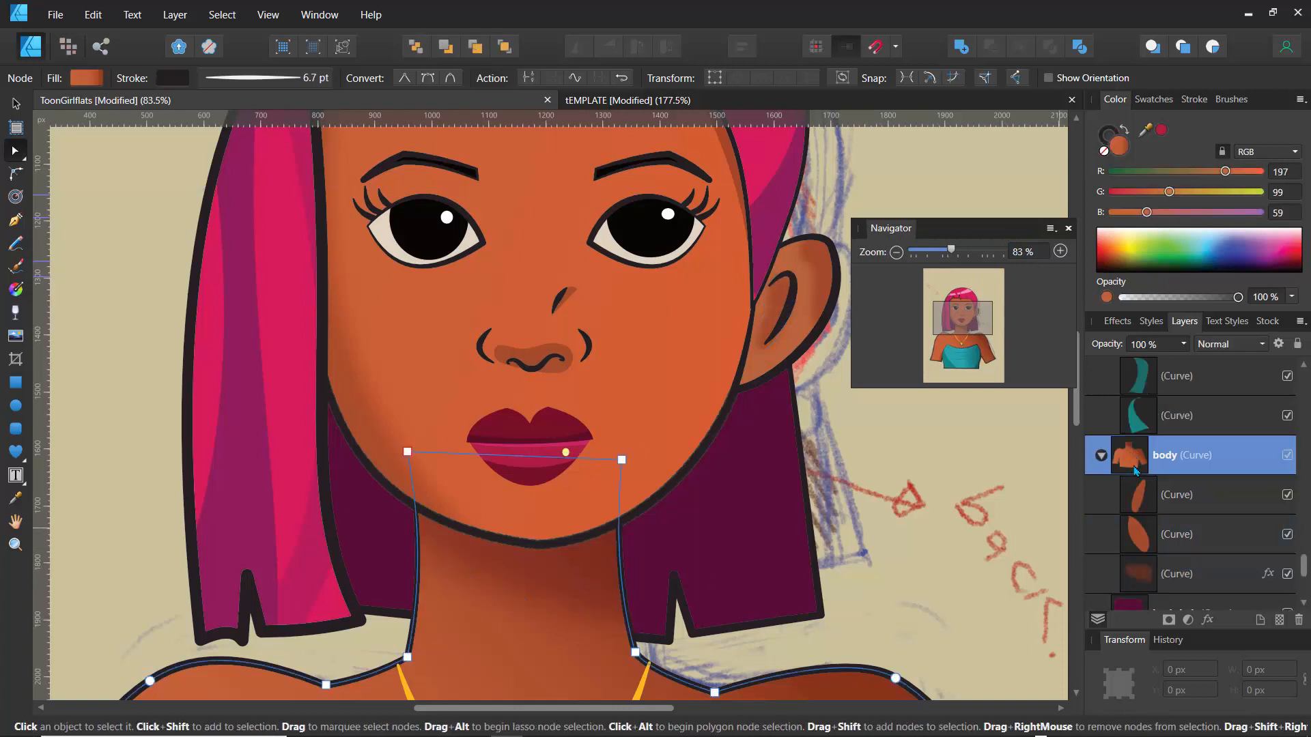
pyautogui.click(15, 288)
pyautogui.moveTo(483, 314); pyautogui.dragTo(43, 688)
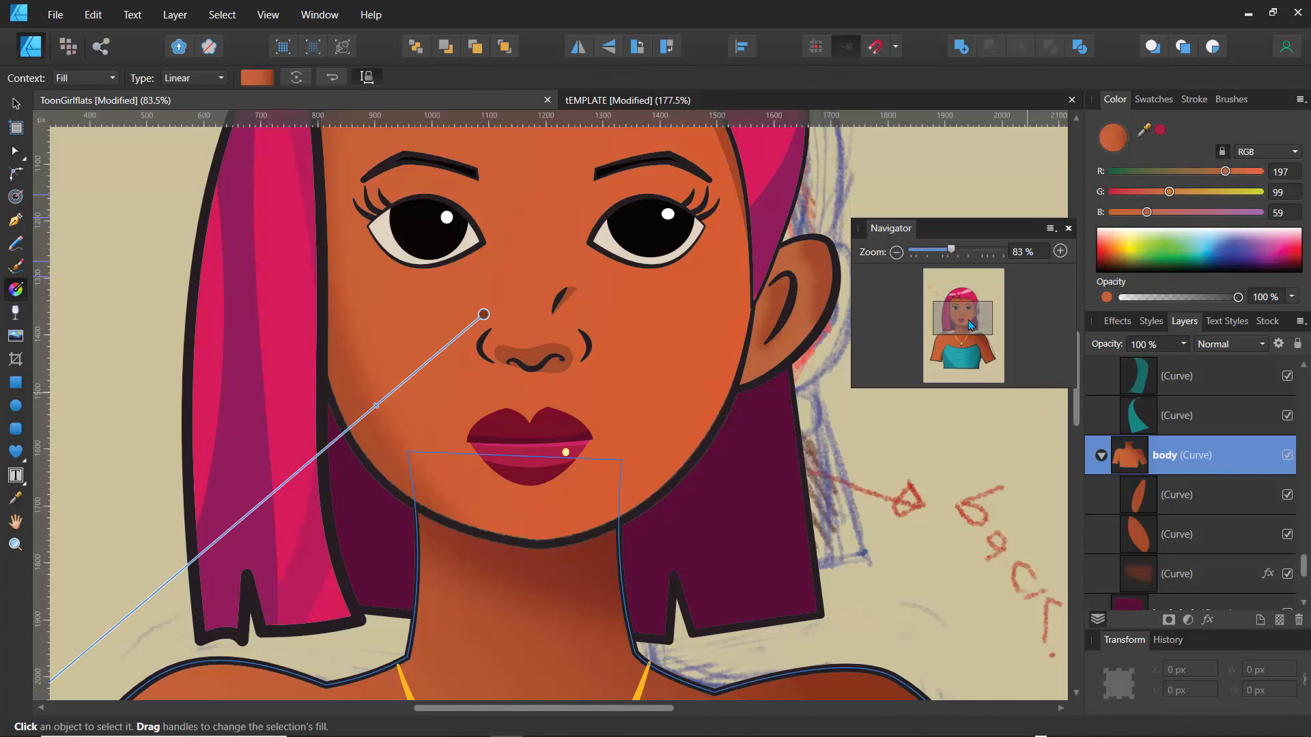
pyautogui.moveTo(971, 326); pyautogui.dragTo(970, 349)
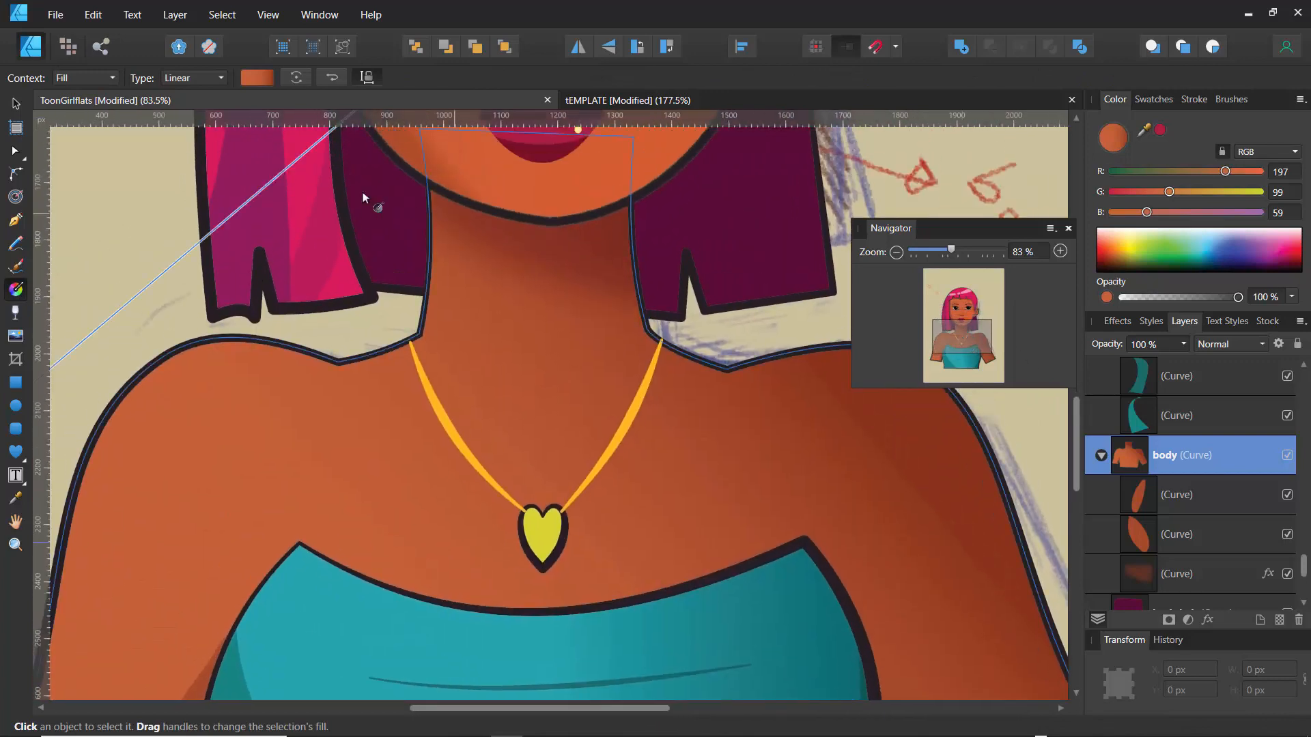
pyautogui.click(257, 78)
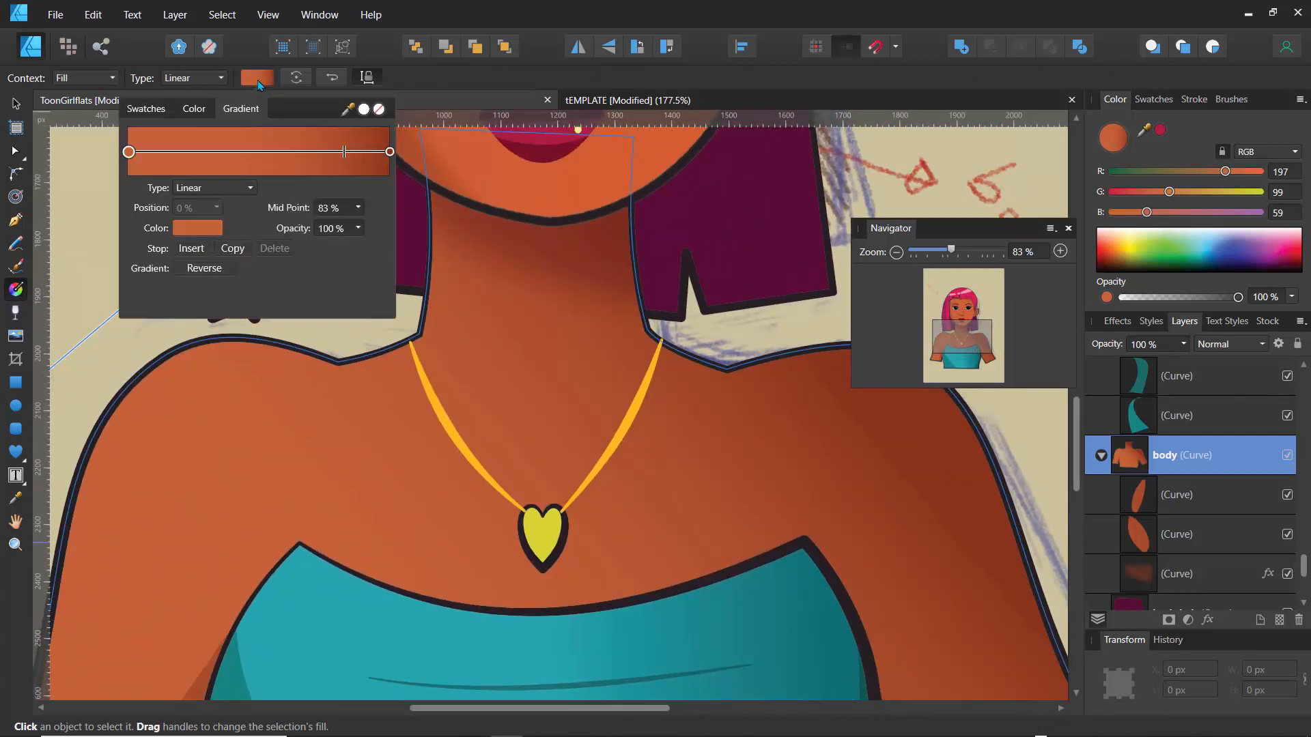
pyautogui.click(194, 229)
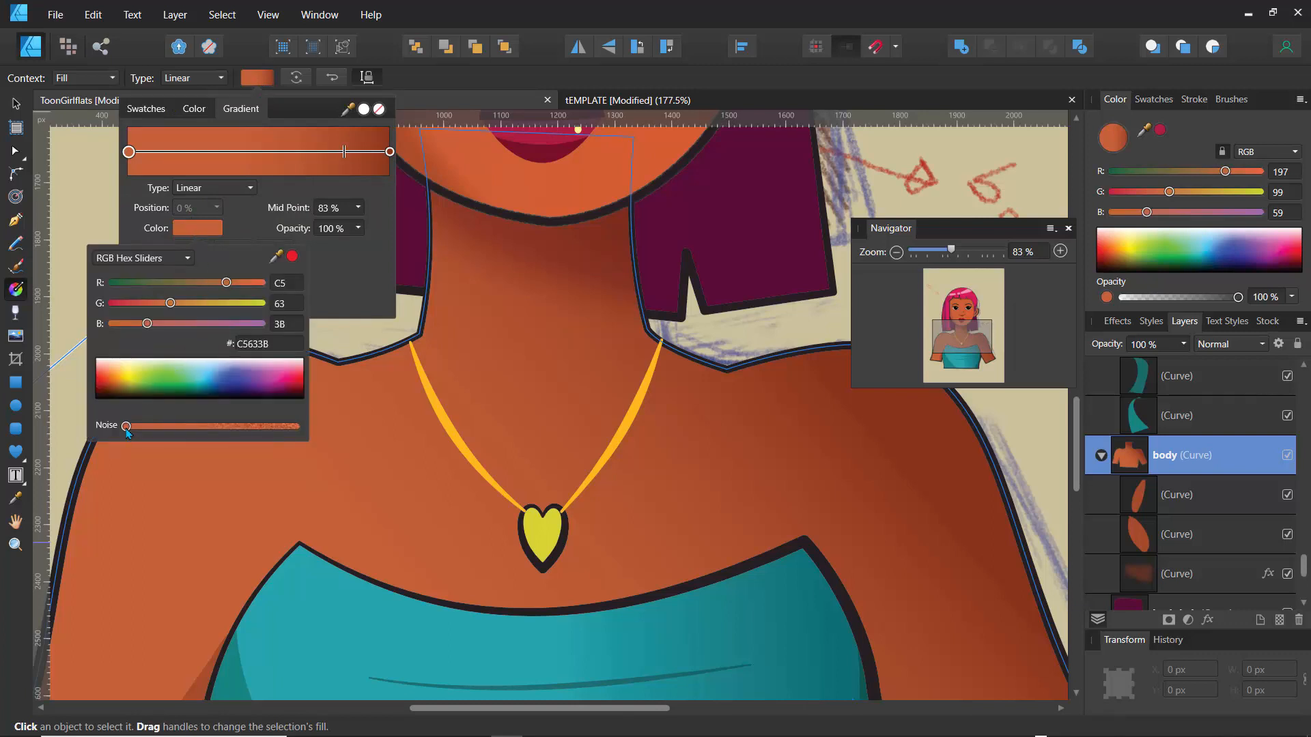
pyautogui.moveTo(126, 427); pyautogui.dragTo(314, 436)
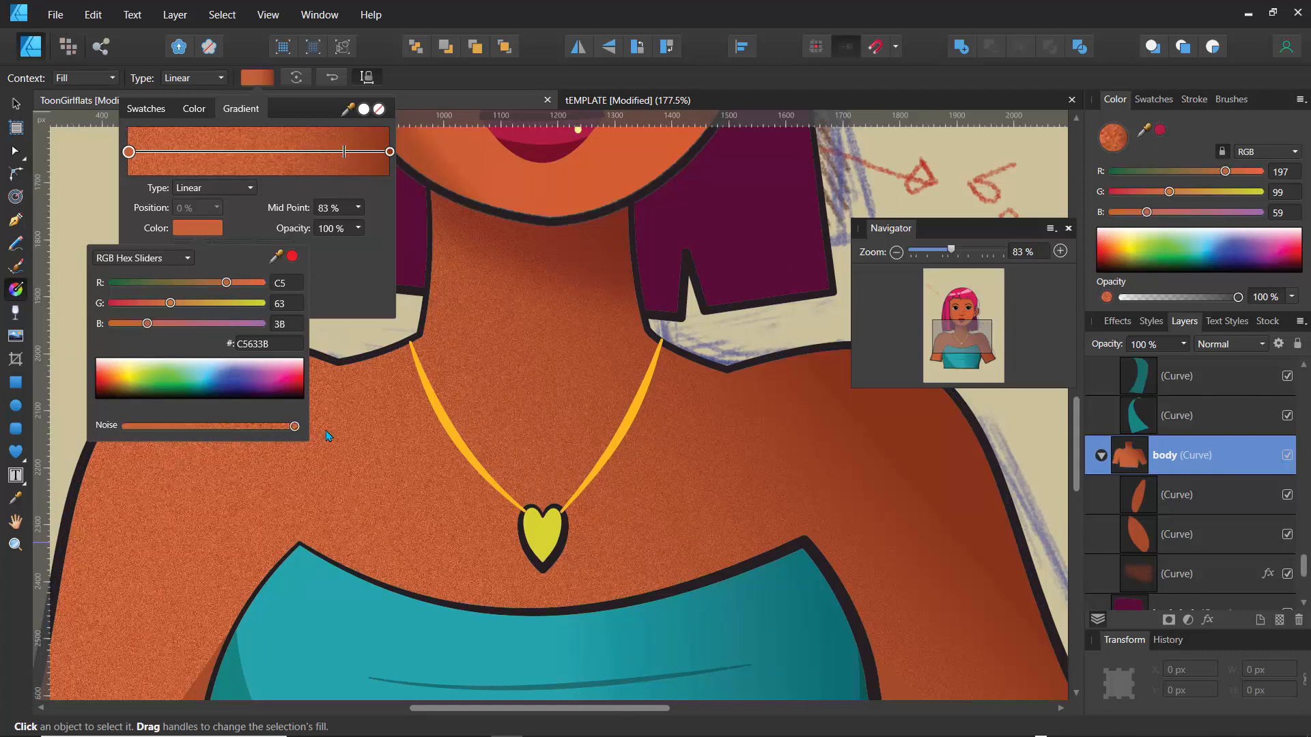
pyautogui.moveTo(202, 435); pyautogui.dragTo(152, 444)
pyautogui.click(1100, 463)
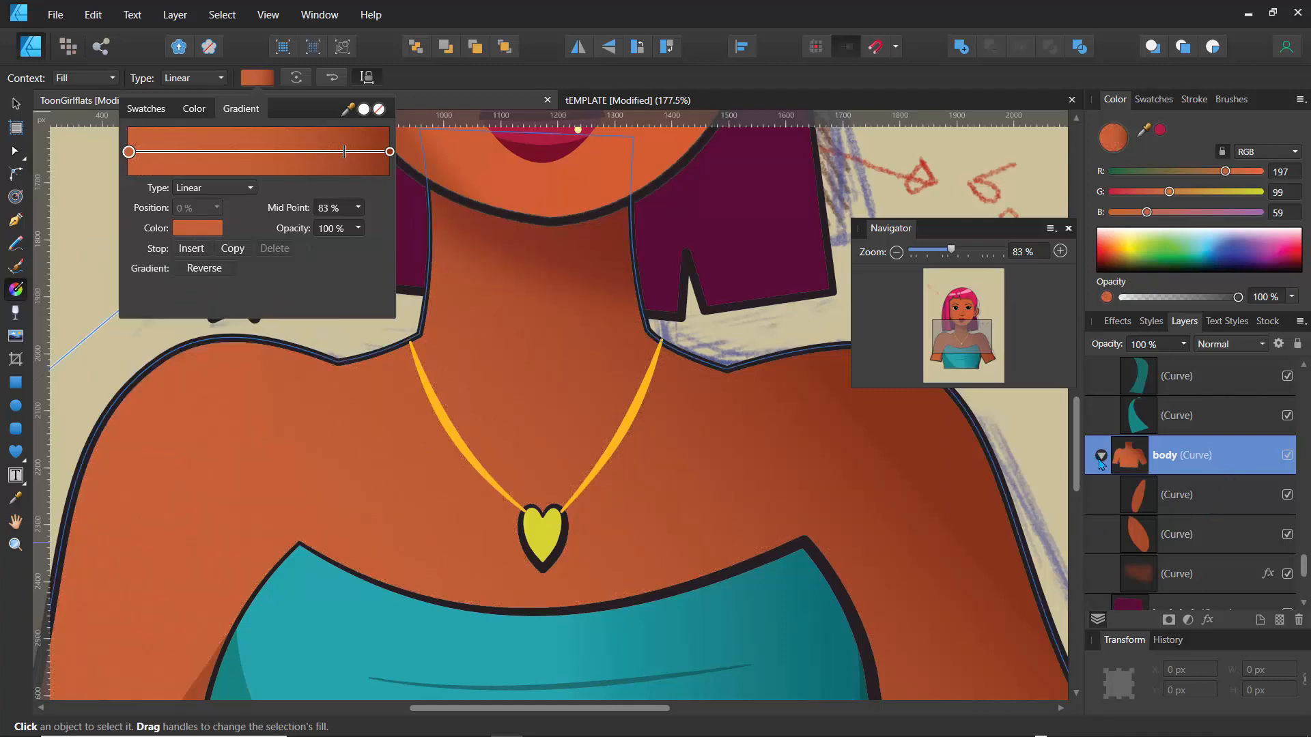
pyautogui.click(1101, 464)
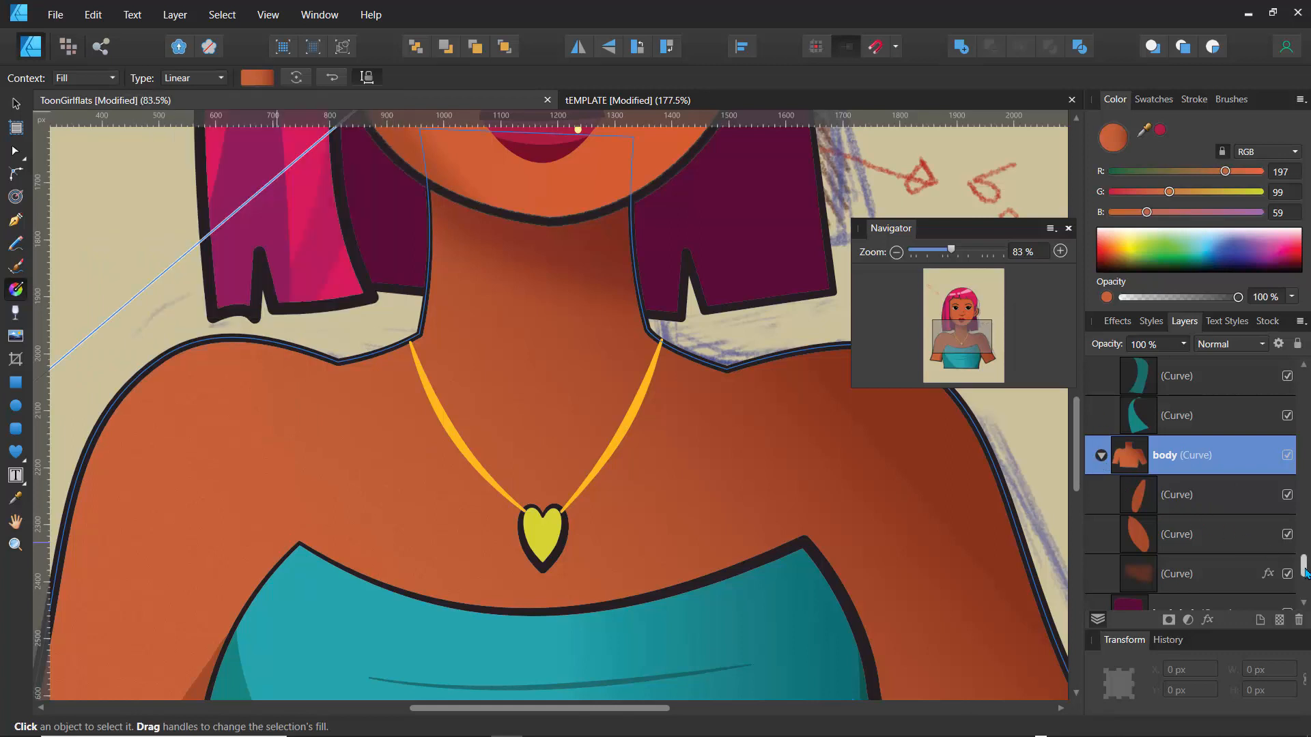
# Add a small amount of noise to the starting colour C3633C of the face's linear gradient fill.
pyautogui.moveTo(1303, 563); pyautogui.dragTo(1304, 524)
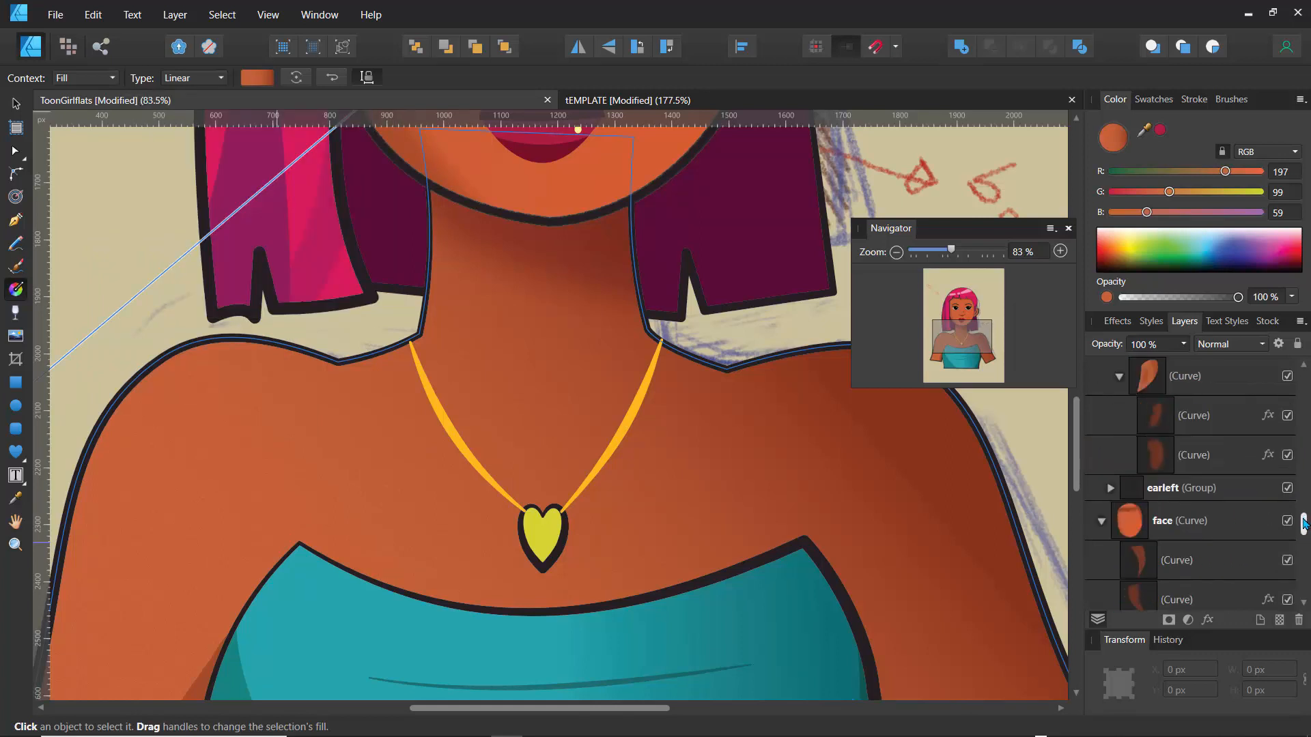
pyautogui.click(1132, 524)
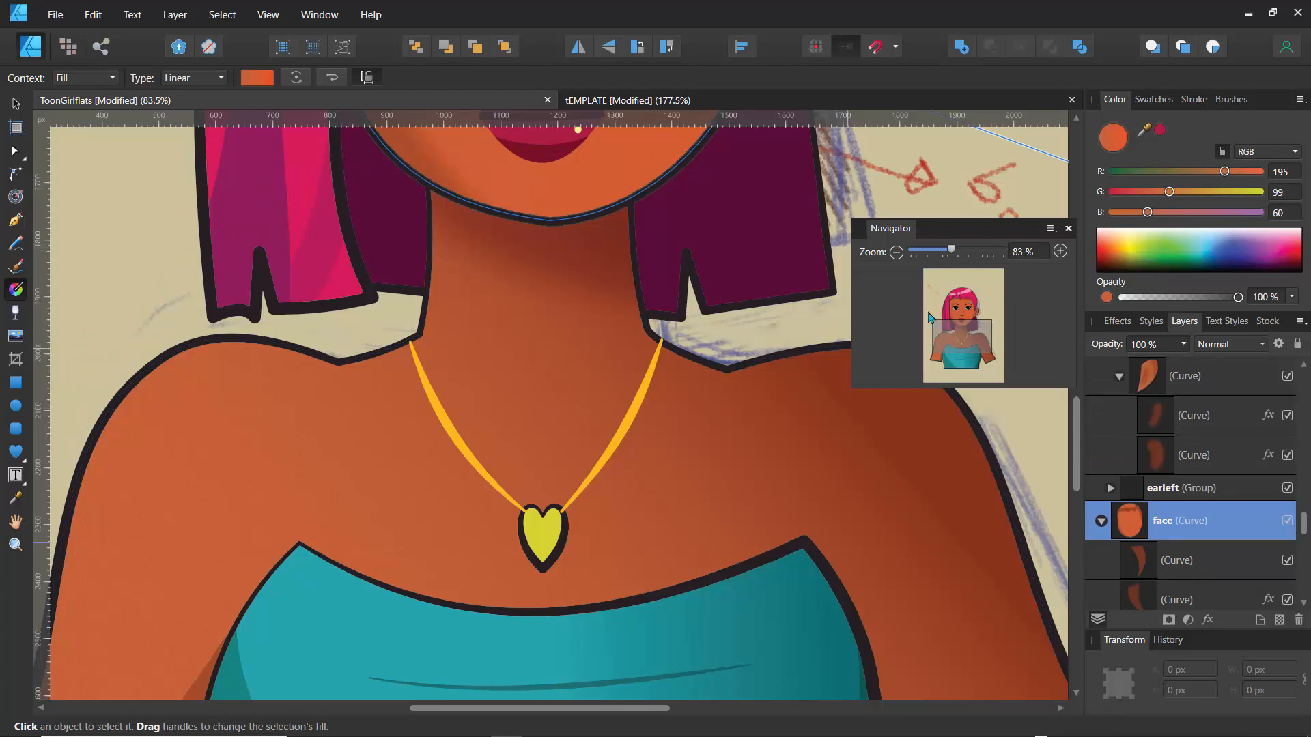
pyautogui.moveTo(961, 341); pyautogui.dragTo(958, 307)
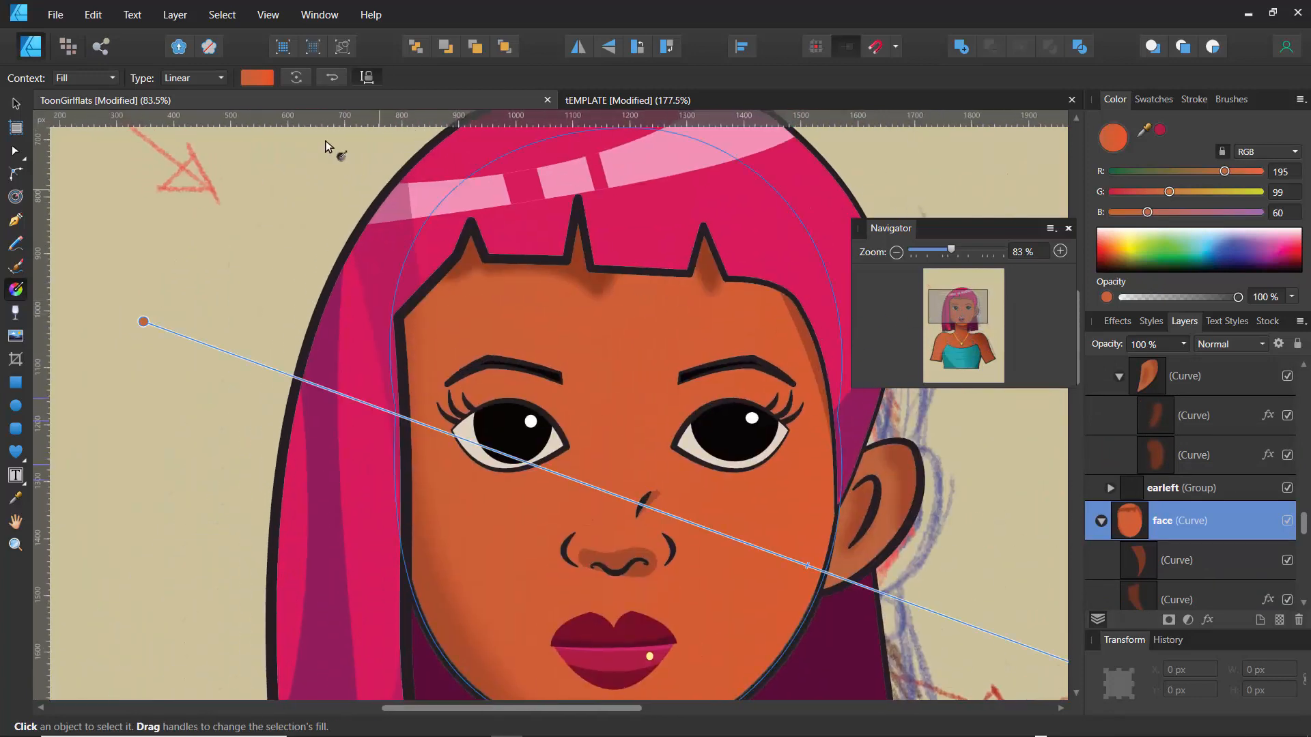
pyautogui.click(261, 82)
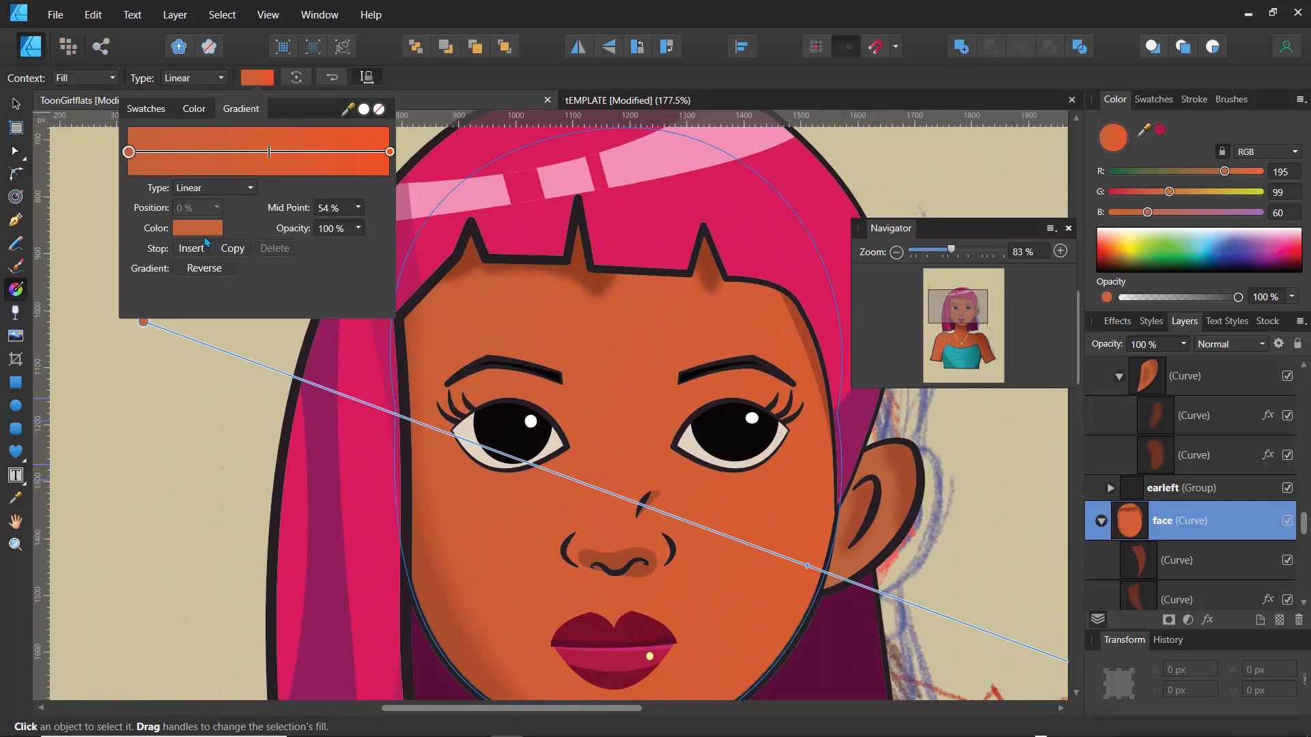
pyautogui.click(198, 228)
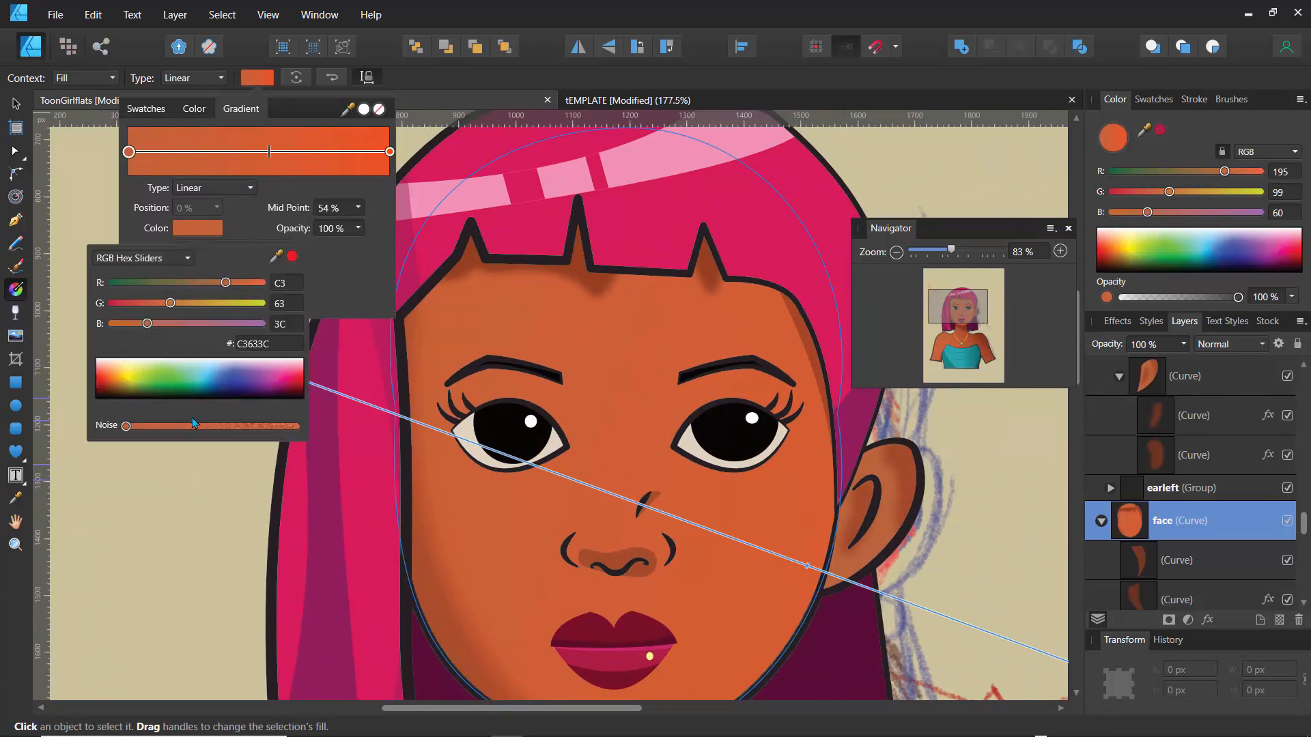
pyautogui.moveTo(129, 430); pyautogui.dragTo(164, 434)
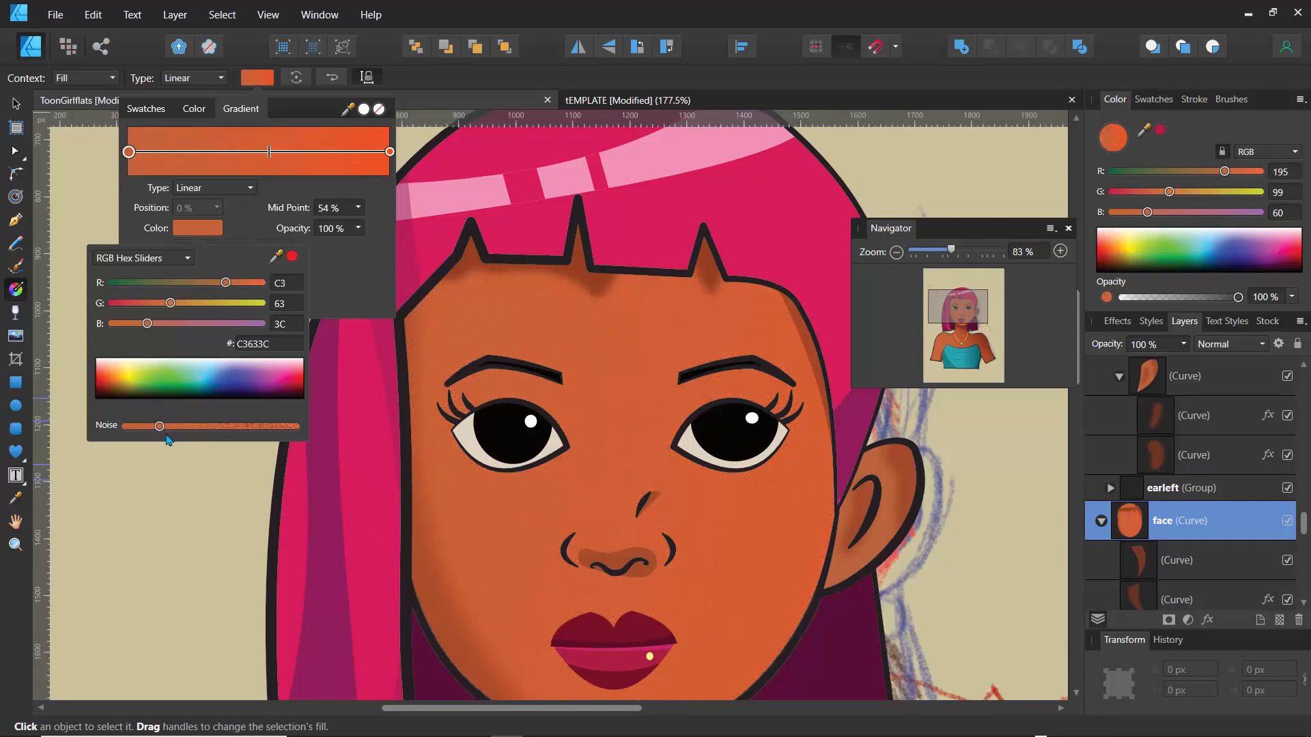
pyautogui.click(957, 320)
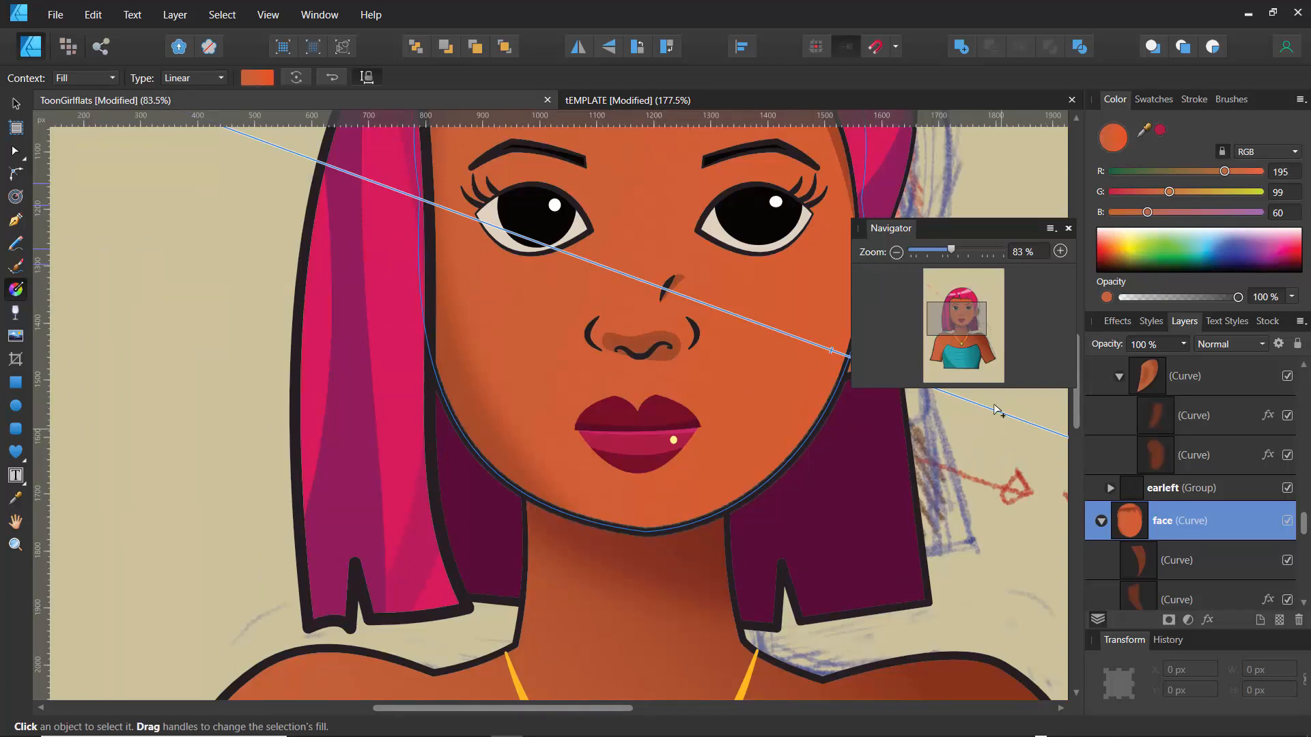
# Fill the hair_front shape with a diagonal linear gradient from pink at the crown to dark crimson below the ear, with its midpoint at 59%.
pyautogui.click(1149, 465)
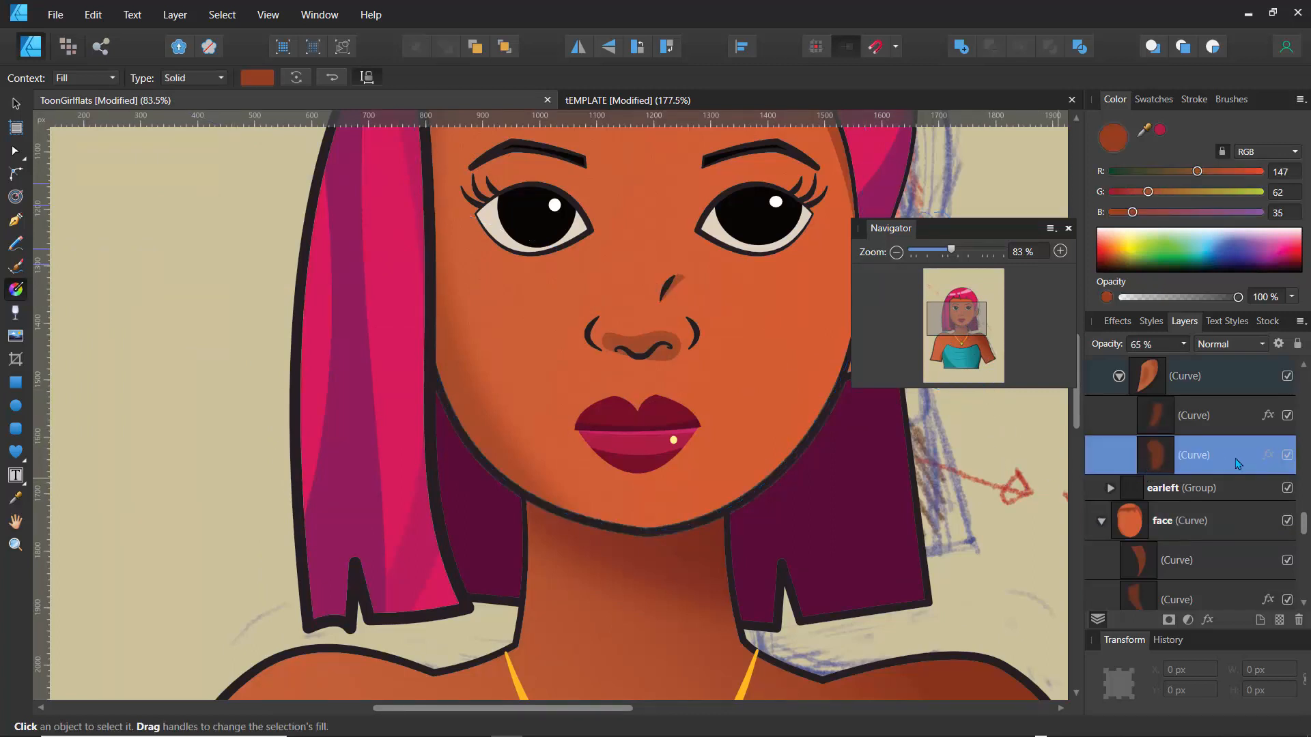
pyautogui.moveTo(1304, 524); pyautogui.dragTo(1304, 476)
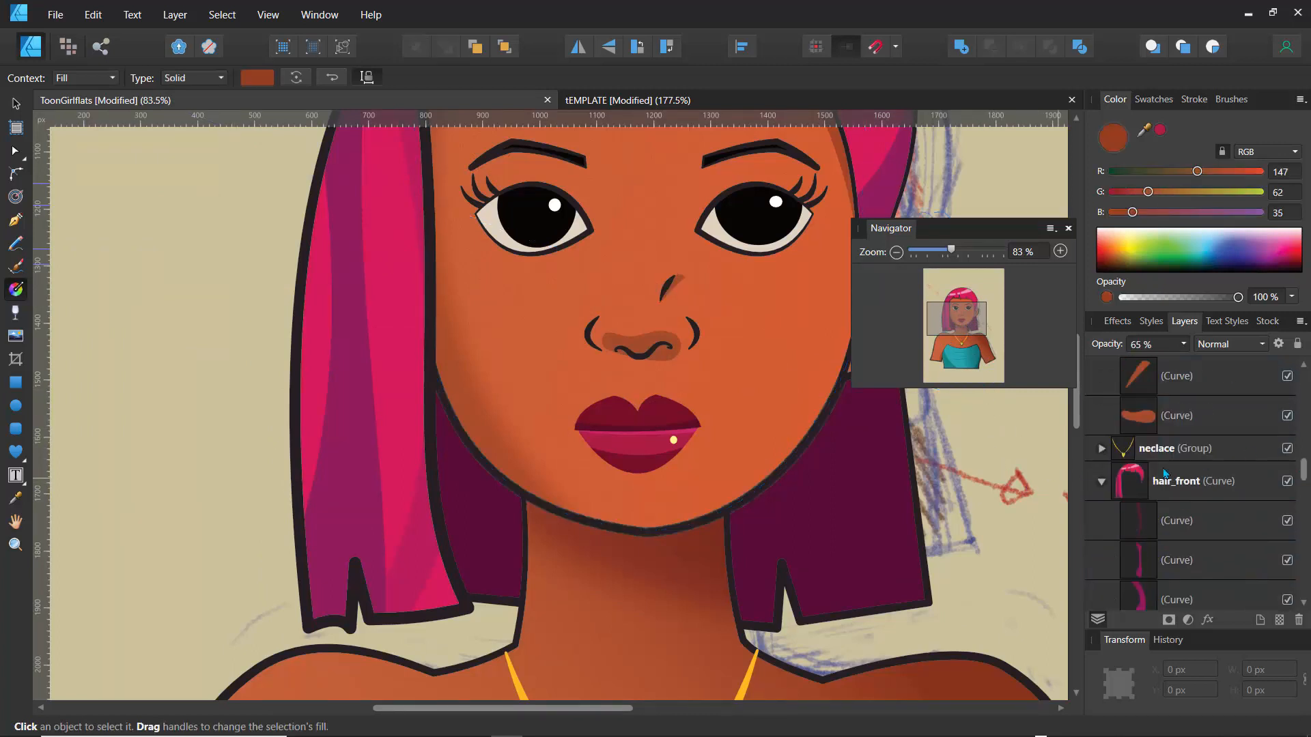
pyautogui.click(1130, 483)
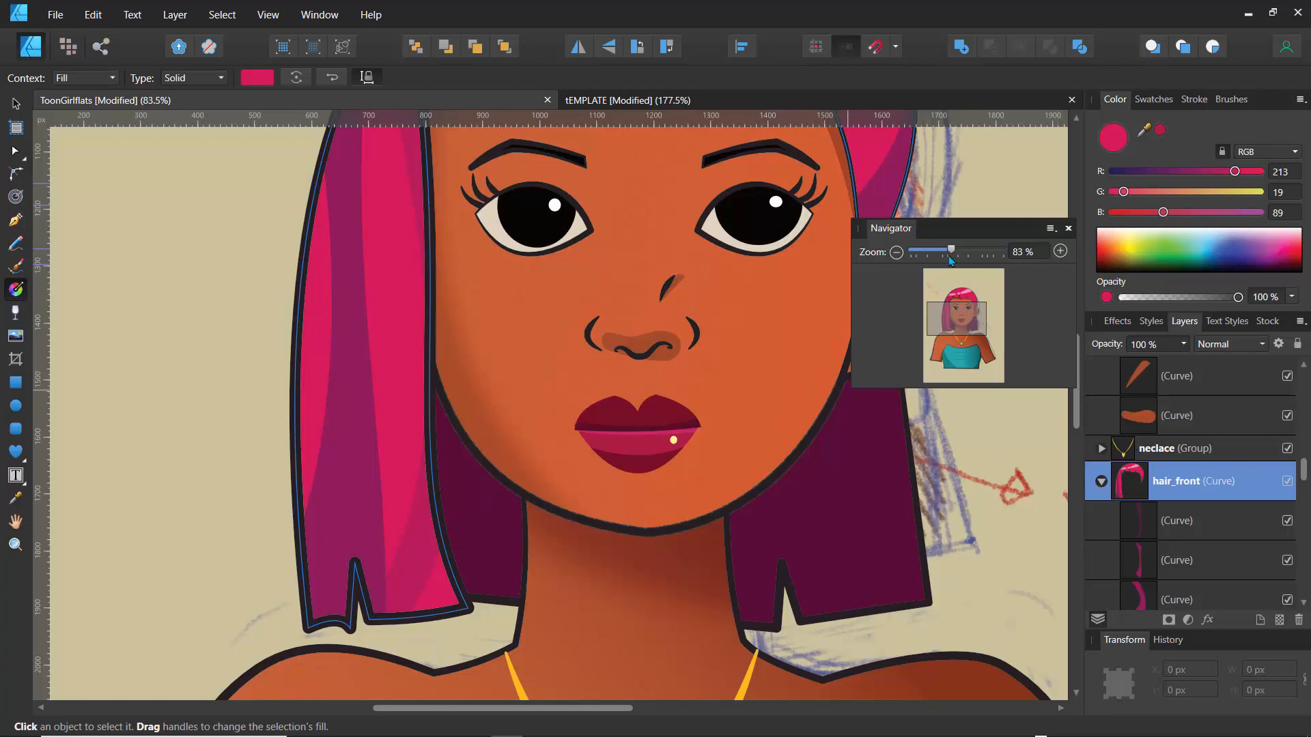
pyautogui.moveTo(952, 254); pyautogui.dragTo(921, 254)
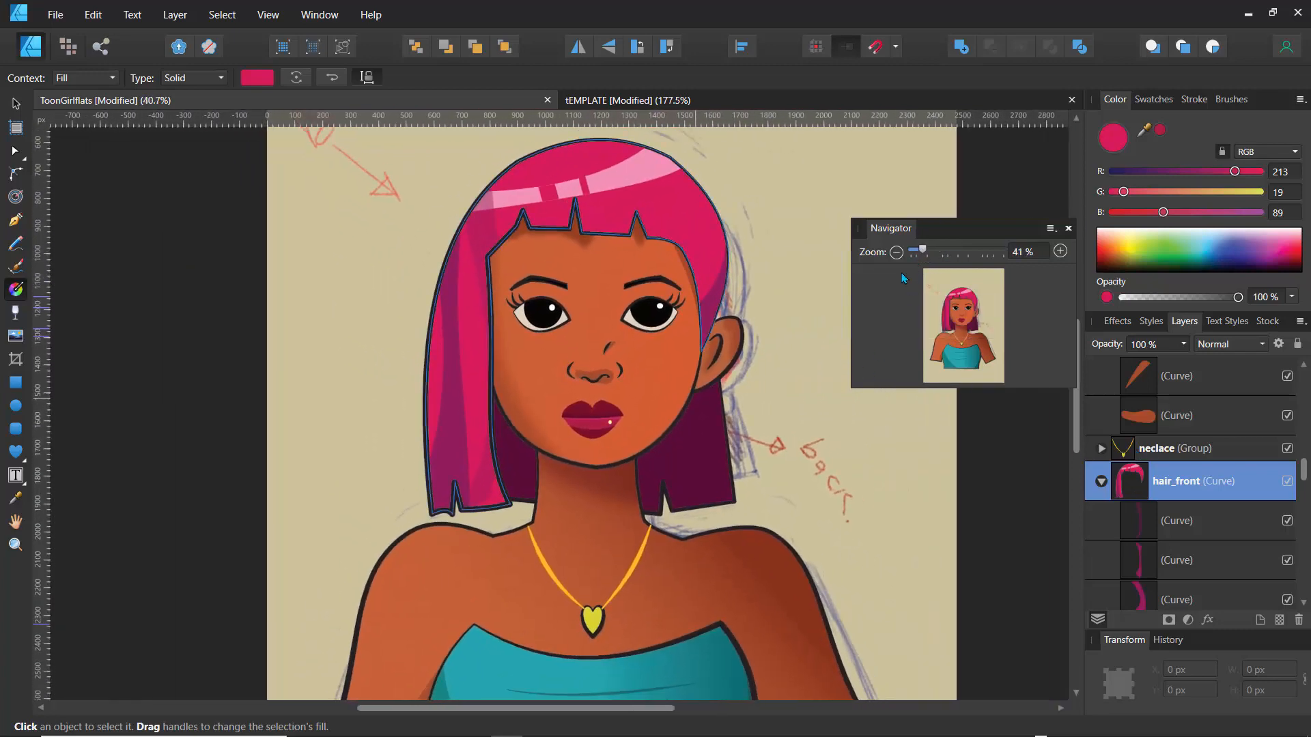
pyautogui.moveTo(502, 150)
pyautogui.mouseDown()
pyautogui.moveTo(663, 342)
pyautogui.moveTo(774, 556)
pyautogui.moveTo(576, 301)
pyautogui.moveTo(751, 499)
pyautogui.mouseUp()
pyautogui.click(502, 150)
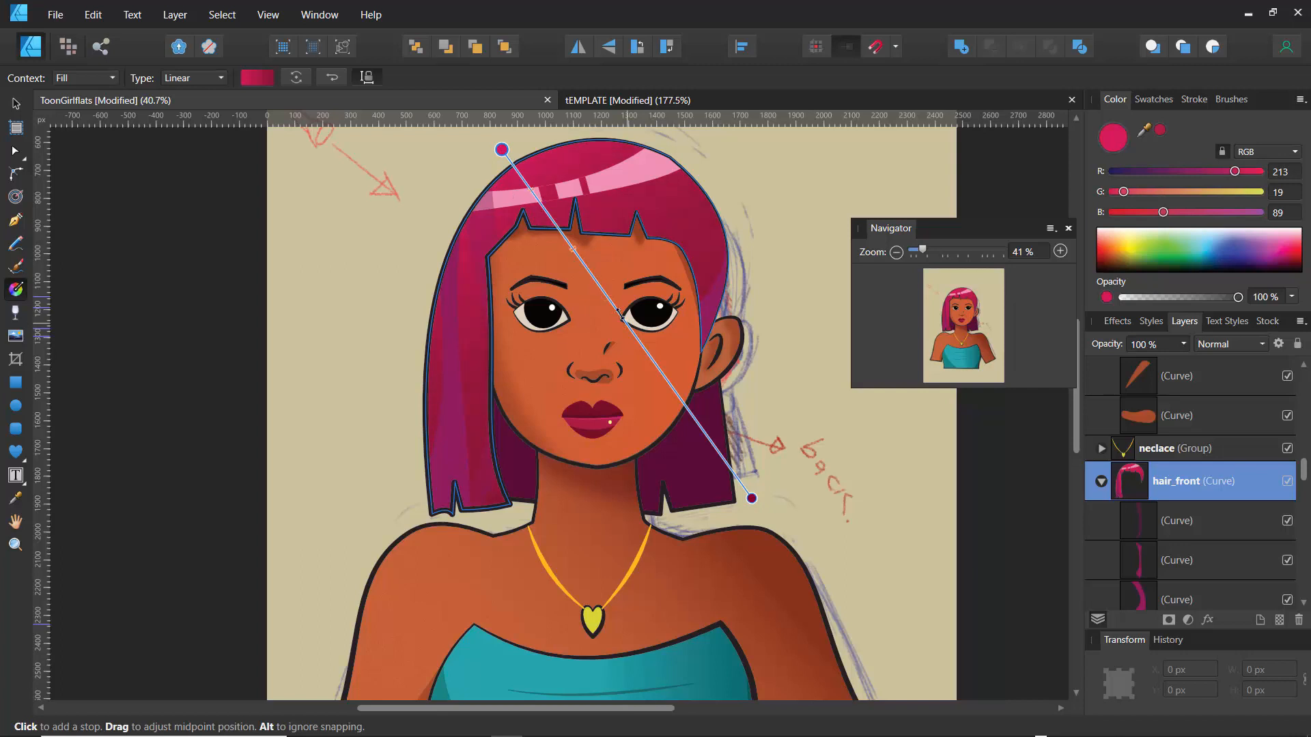
pyautogui.moveTo(620, 314); pyautogui.dragTo(720, 440)
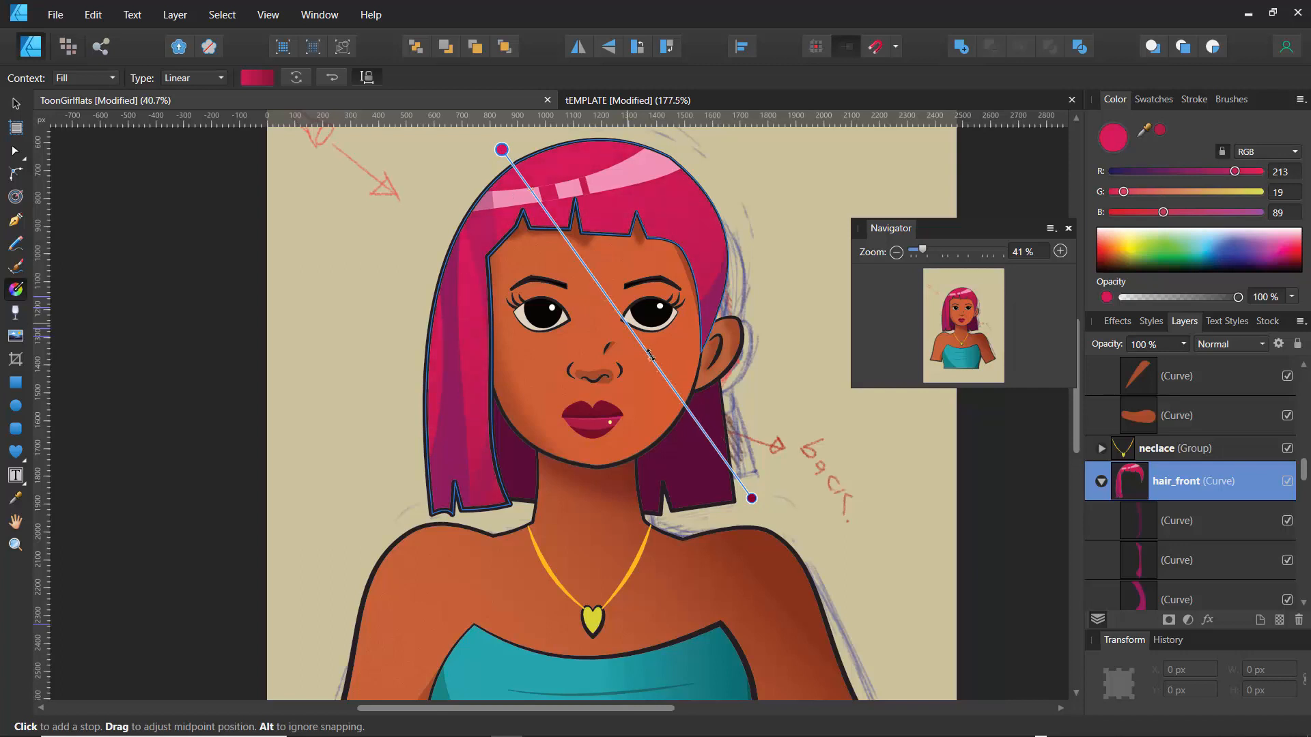
# Insert a stop at 79% in the hair_front gradient and colour it reddish brown 9B433B.
pyautogui.click(264, 80)
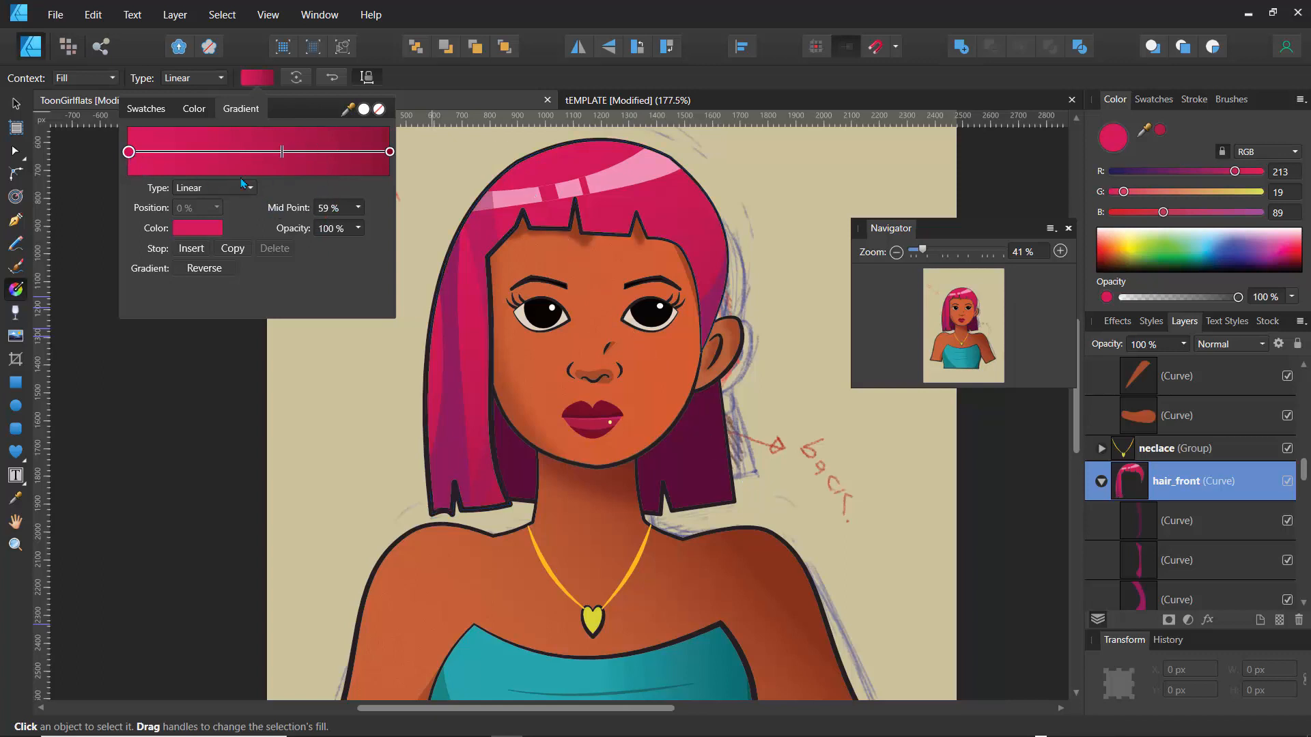
pyautogui.click(390, 152)
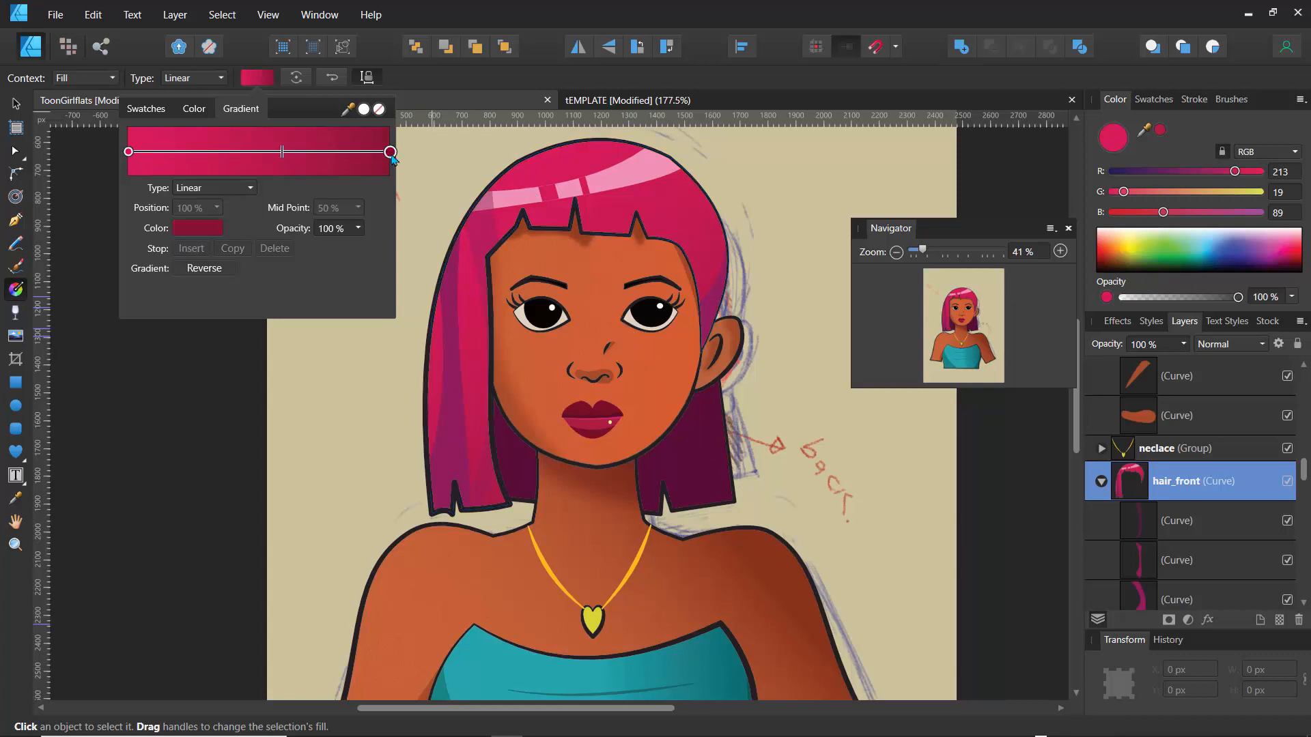
pyautogui.click(335, 154)
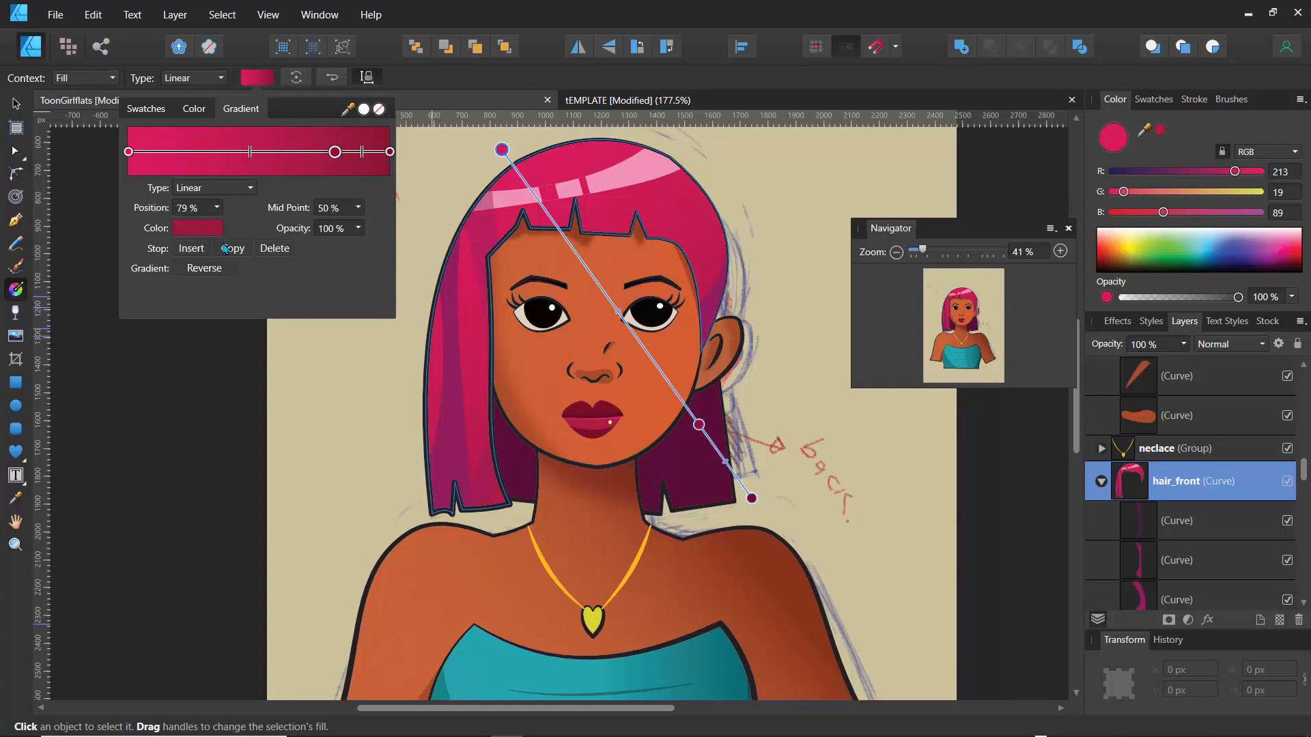
pyautogui.click(198, 228)
pyautogui.moveTo(152, 309); pyautogui.dragTo(153, 340)
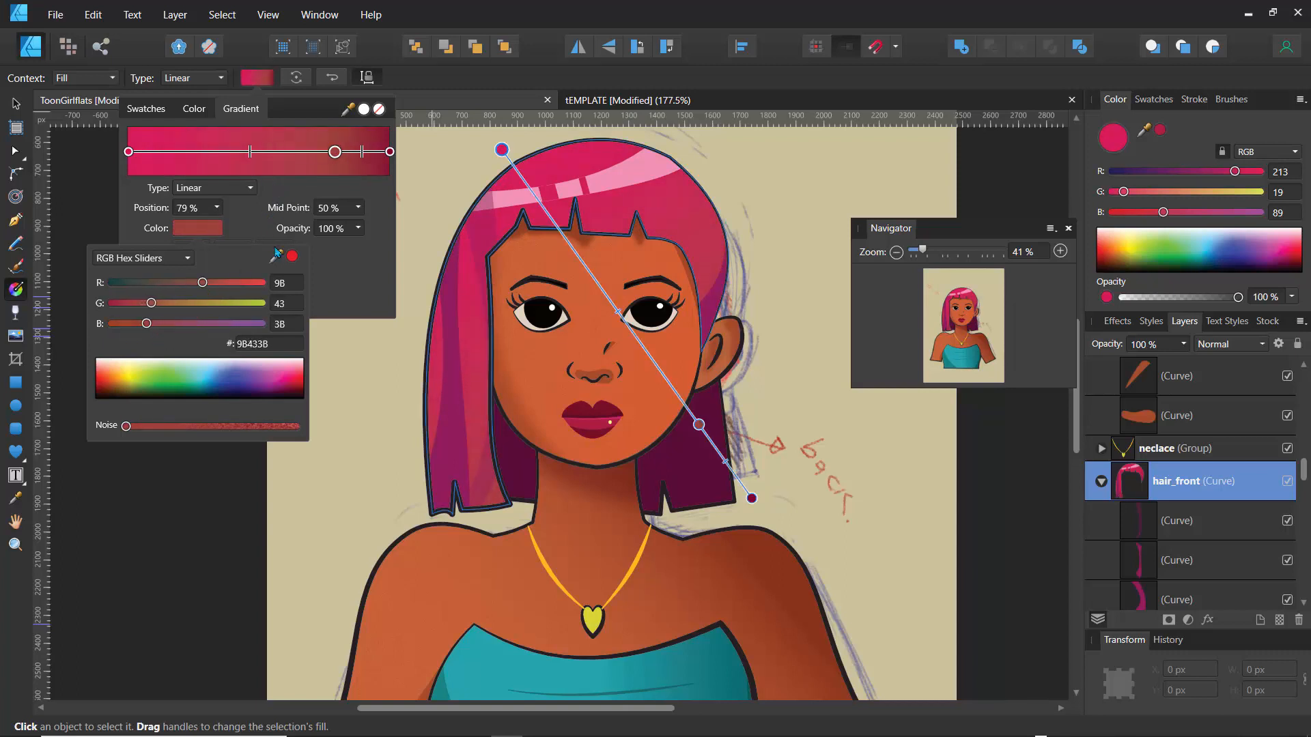
pyautogui.click(466, 81)
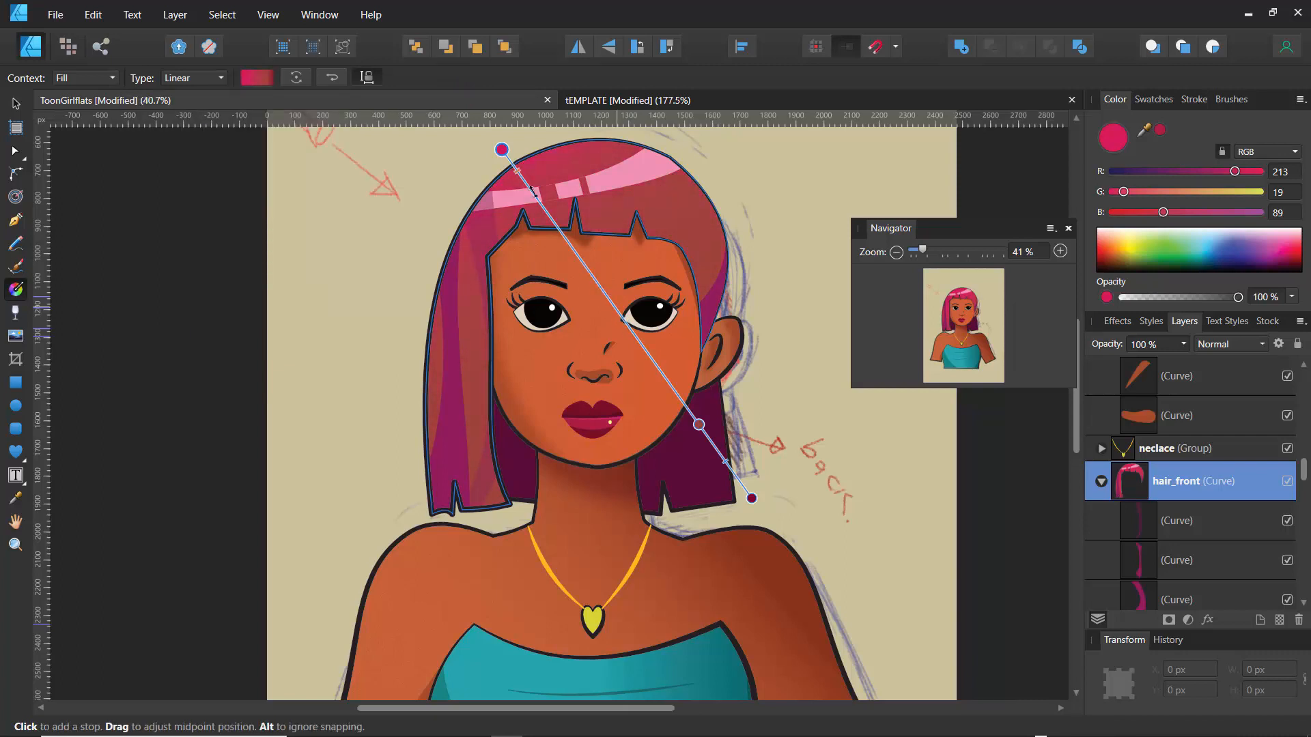
# Shift the hair_front gradient's first midpoint about three-quarters of the way from the pink start to the reddish-brown stop.
pyautogui.moveTo(534, 193); pyautogui.dragTo(693, 389)
pyautogui.moveTo(645, 330)
pyautogui.mouseDown()
pyautogui.moveTo(472, 151)
pyautogui.moveTo(680, 384)
pyautogui.mouseUp()
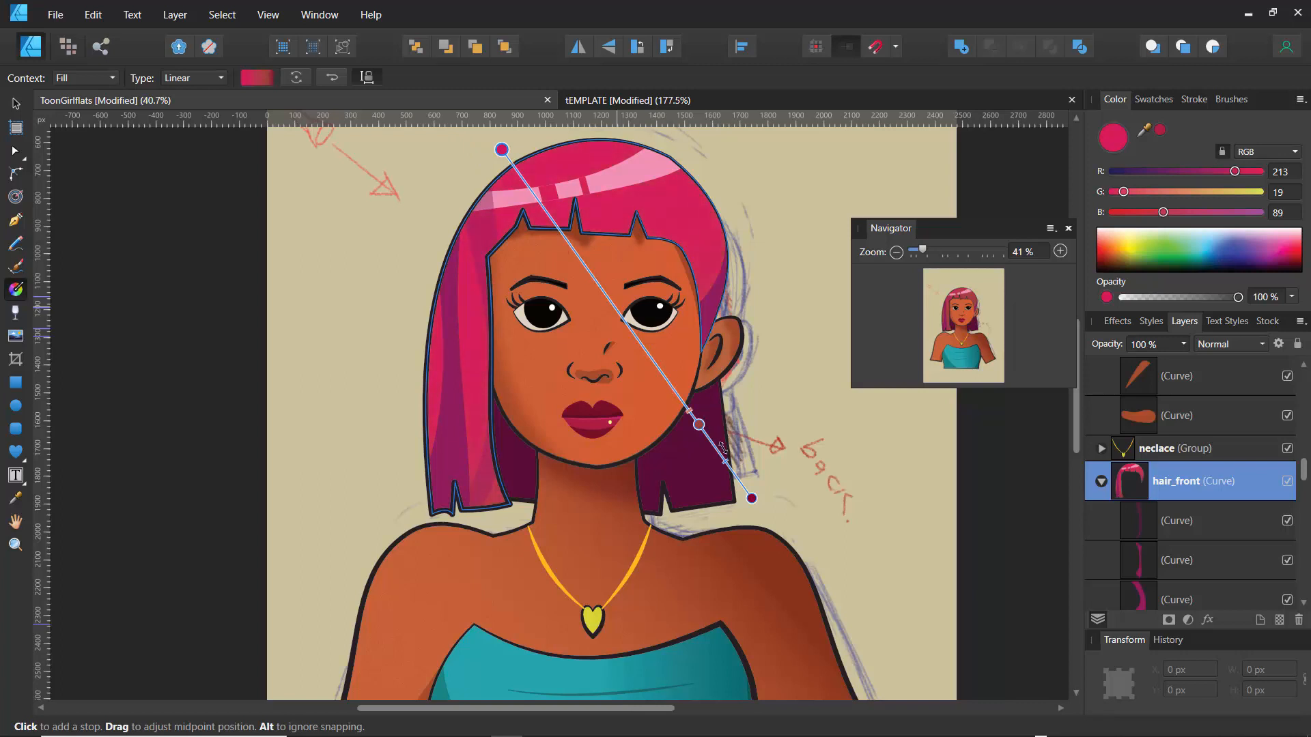
pyautogui.moveTo(722, 448)
pyautogui.mouseDown()
pyautogui.moveTo(618, 300)
pyautogui.moveTo(721, 444)
pyautogui.moveTo(632, 318)
pyautogui.moveTo(649, 354)
pyautogui.mouseUp()
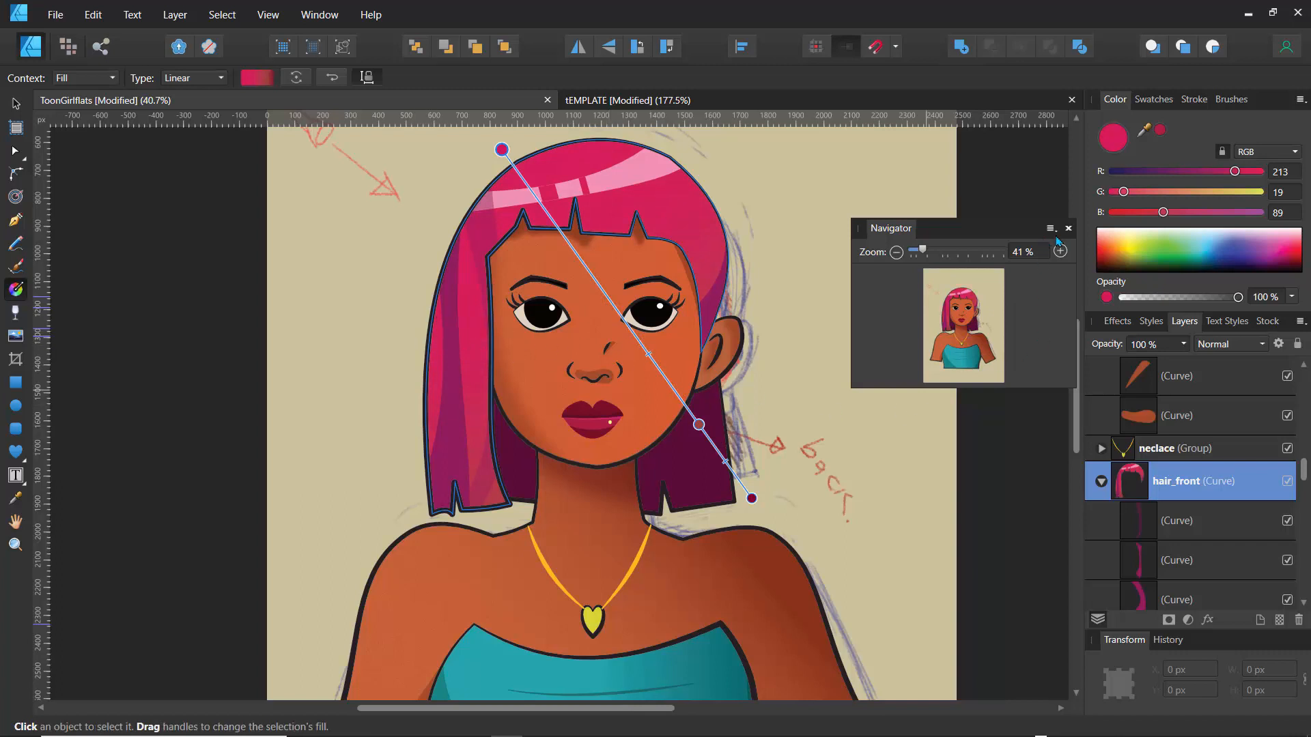
pyautogui.moveTo(984, 230); pyautogui.dragTo(280, 234)
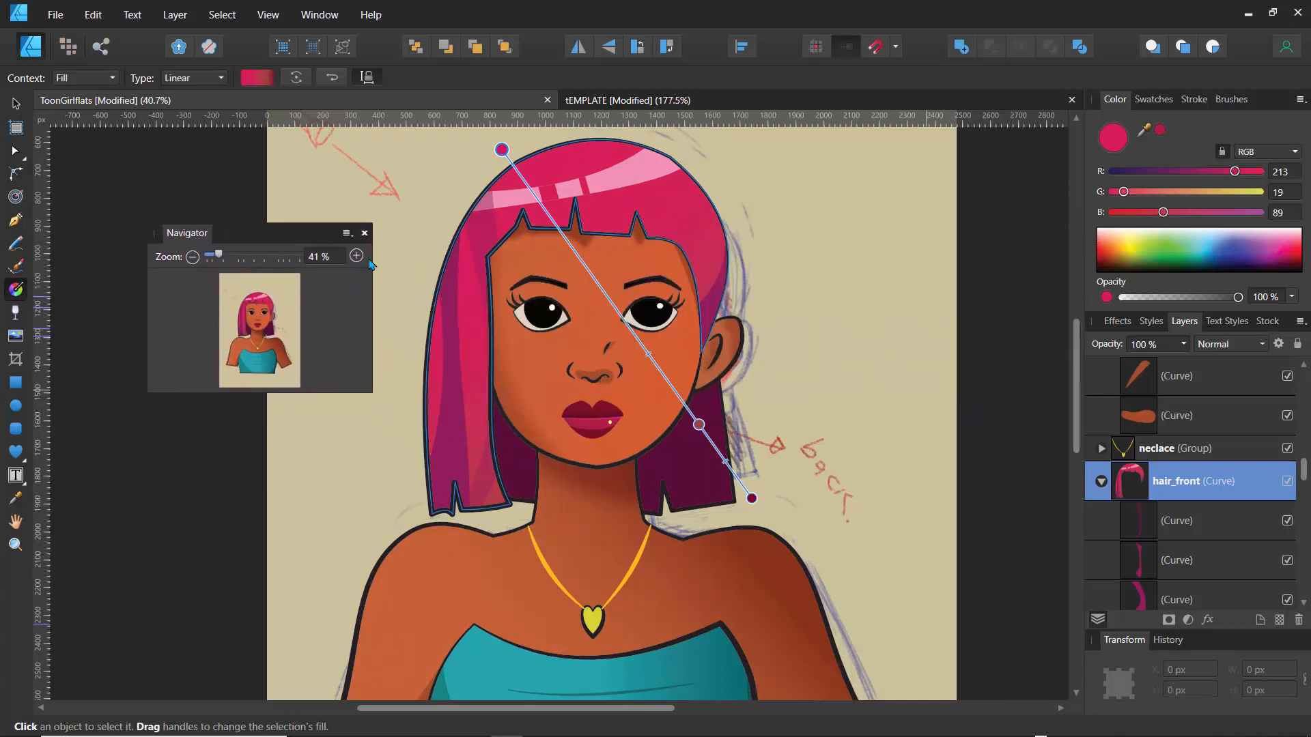
# Collapse the hair_front and Girl_lines layers and hide the locked Girl sketch group.
pyautogui.click(1102, 482)
pyautogui.scroll(6, 1168, 419)
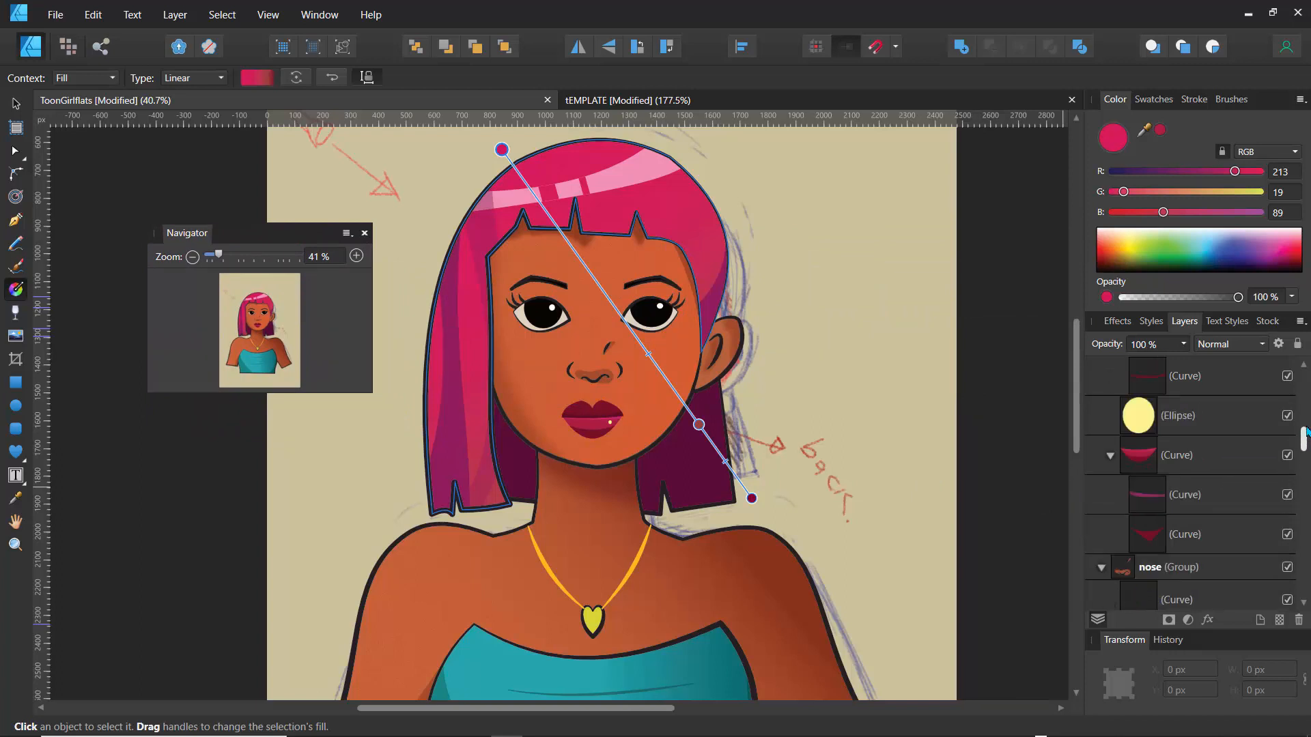
pyautogui.click(1093, 409)
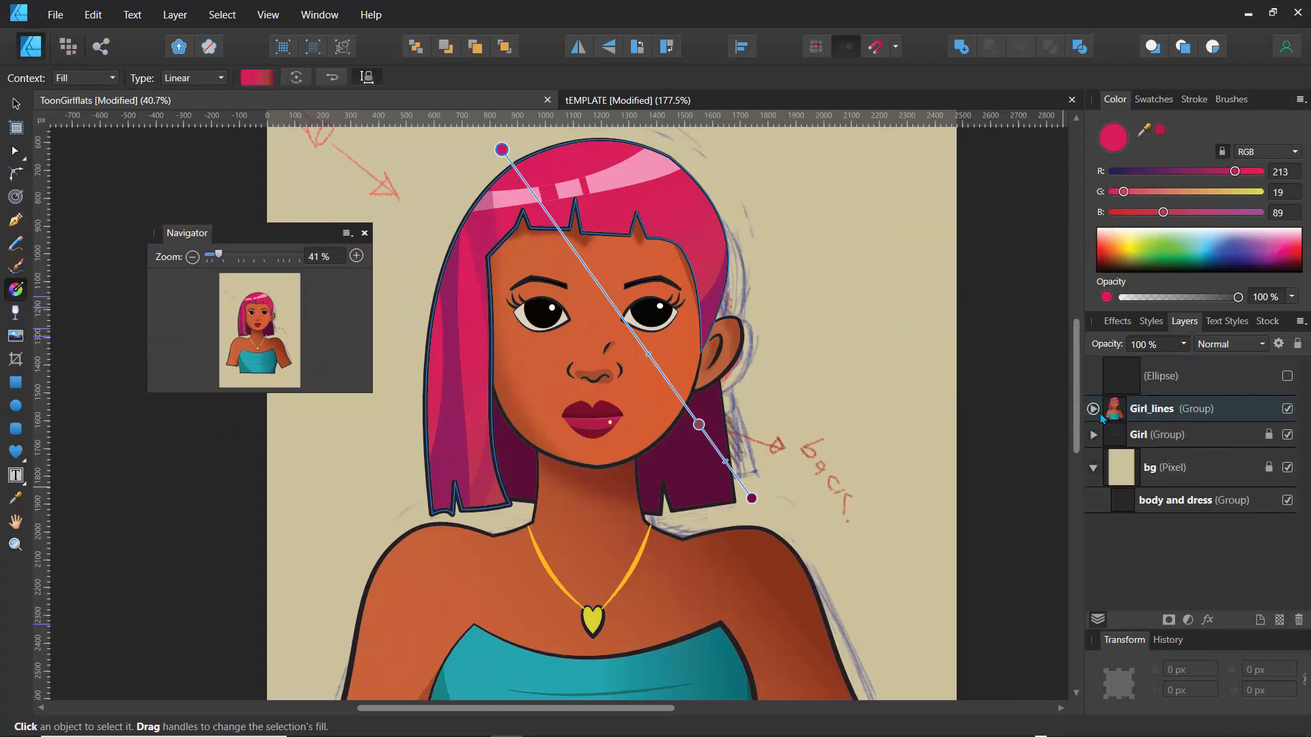
pyautogui.click(1288, 468)
pyautogui.click(1289, 436)
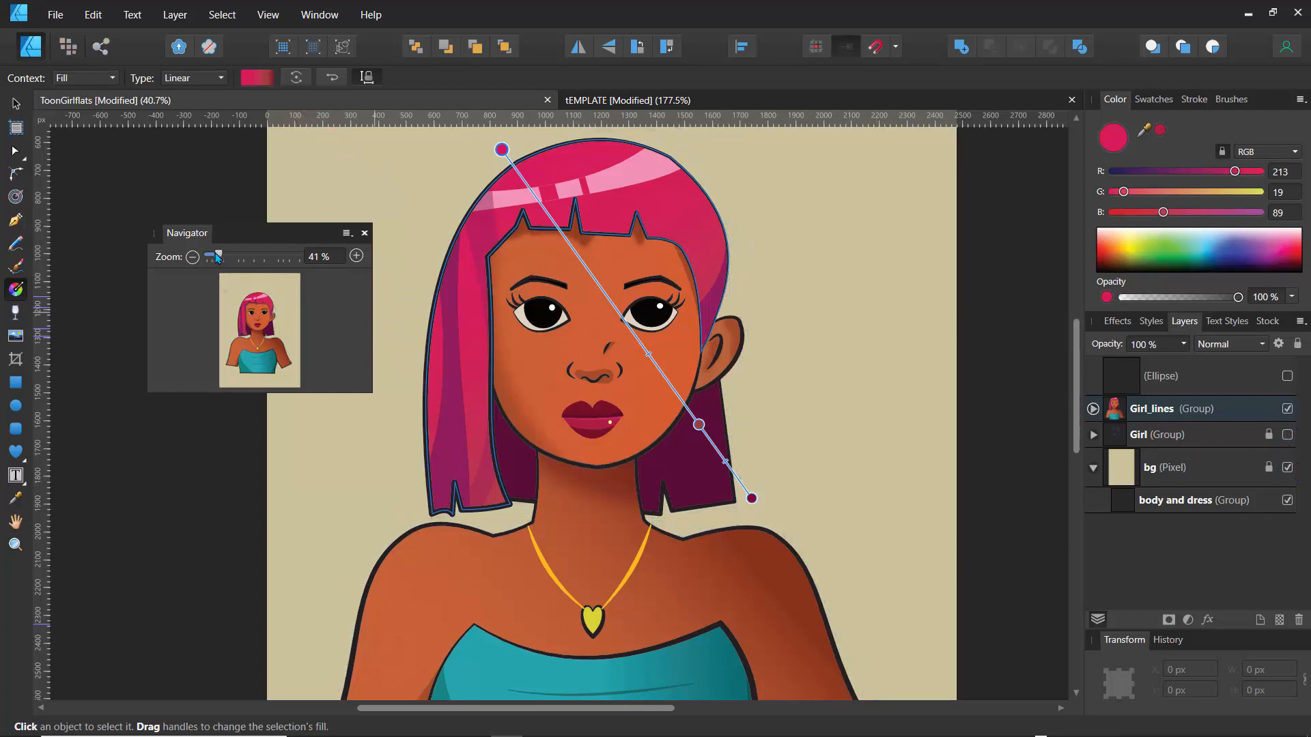
# Fill the bg layer with a vertical linear gradient from white above the page to grey near its lower edge.
pyautogui.moveTo(217, 257); pyautogui.dragTo(211, 257)
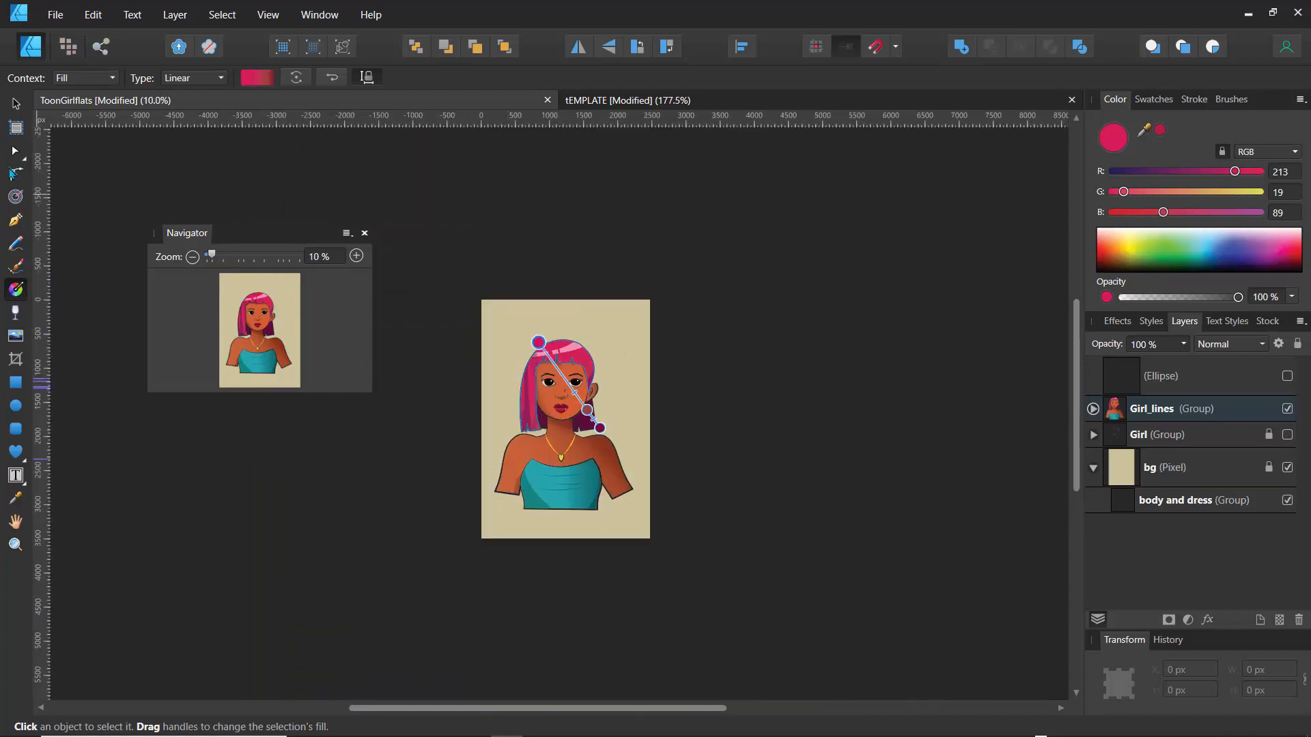
pyautogui.click(15, 105)
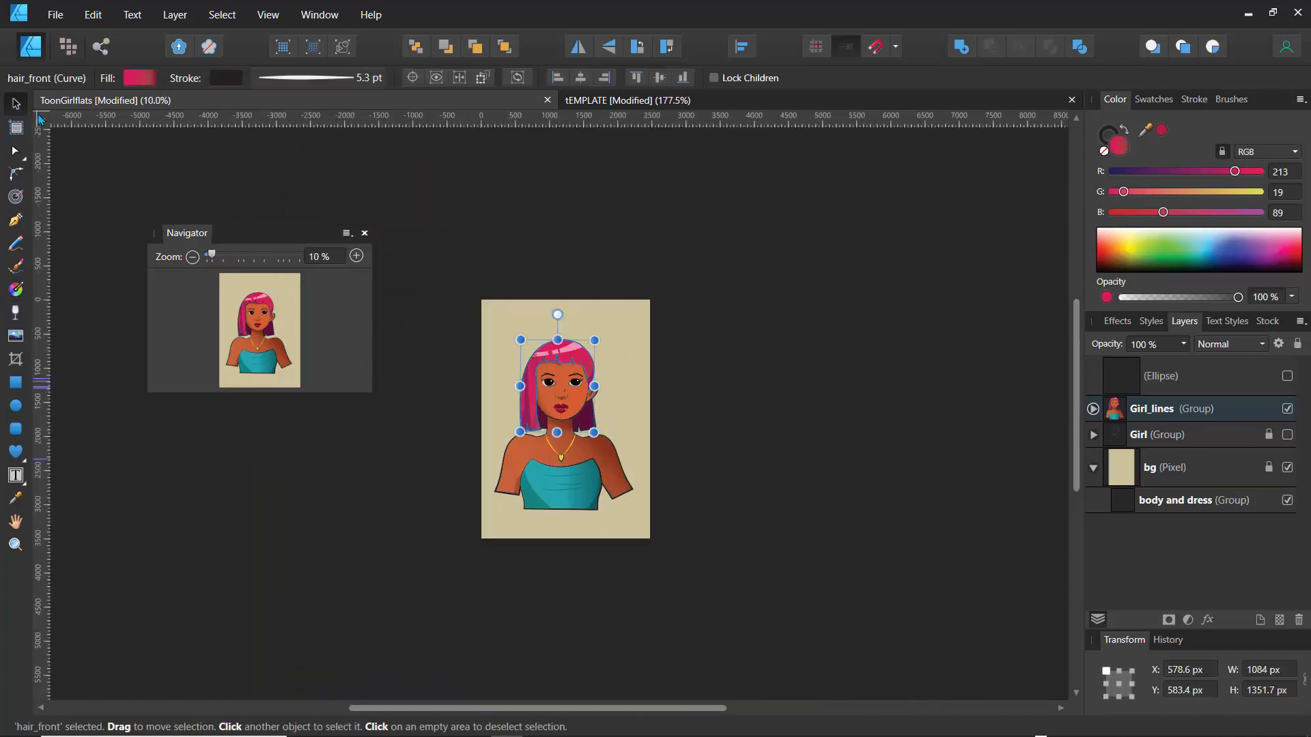
pyautogui.click(499, 324)
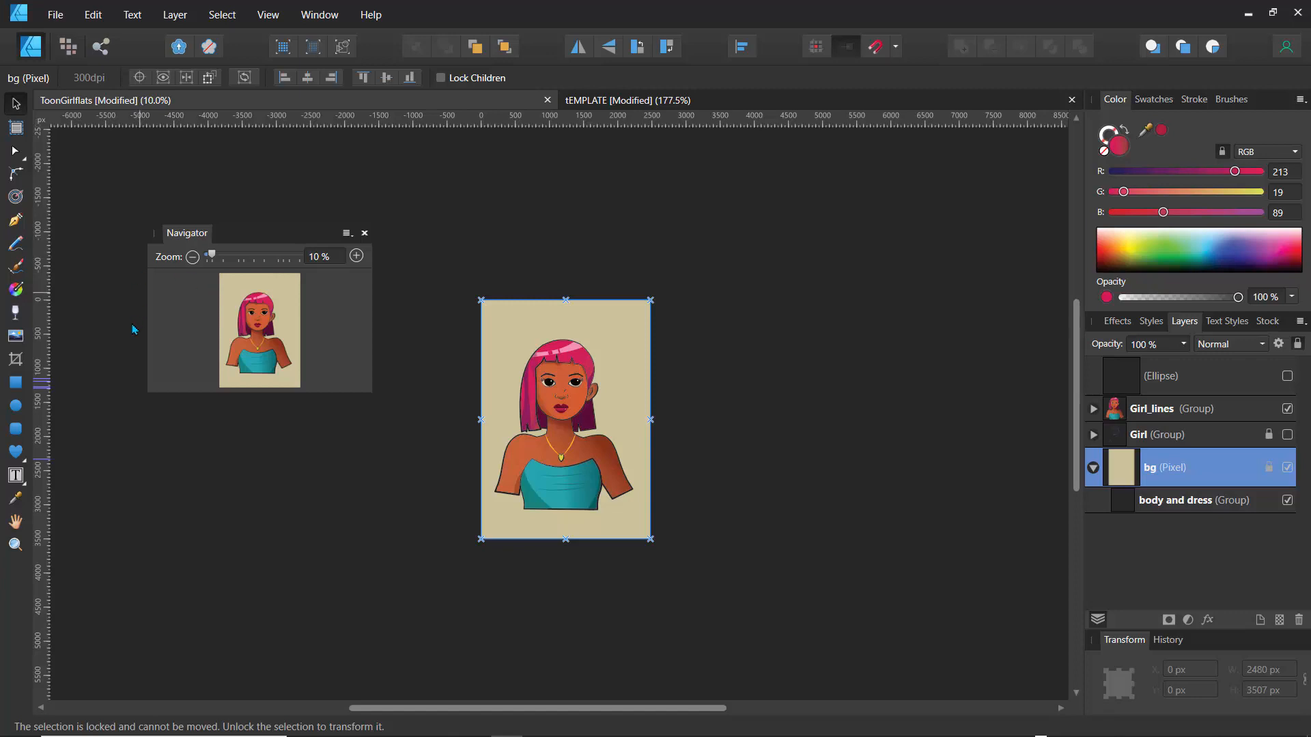
pyautogui.click(15, 289)
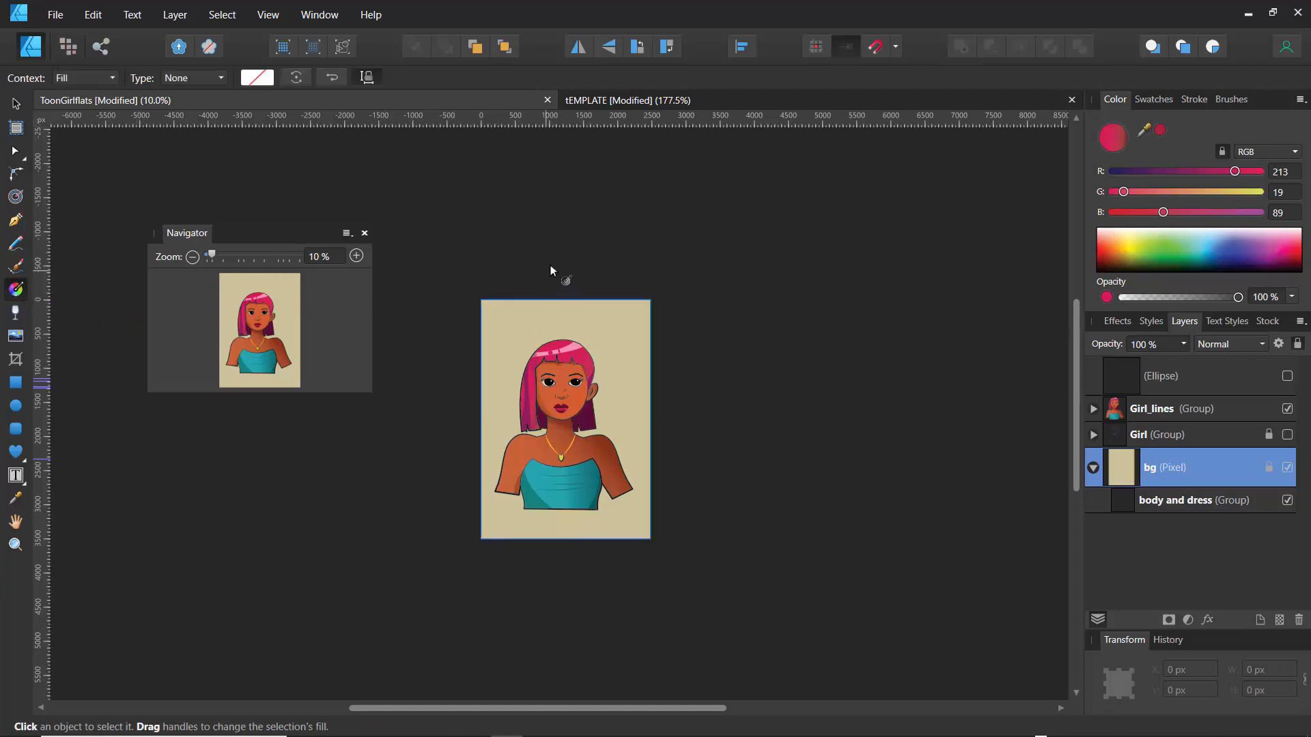
pyautogui.moveTo(549, 267); pyautogui.dragTo(558, 522)
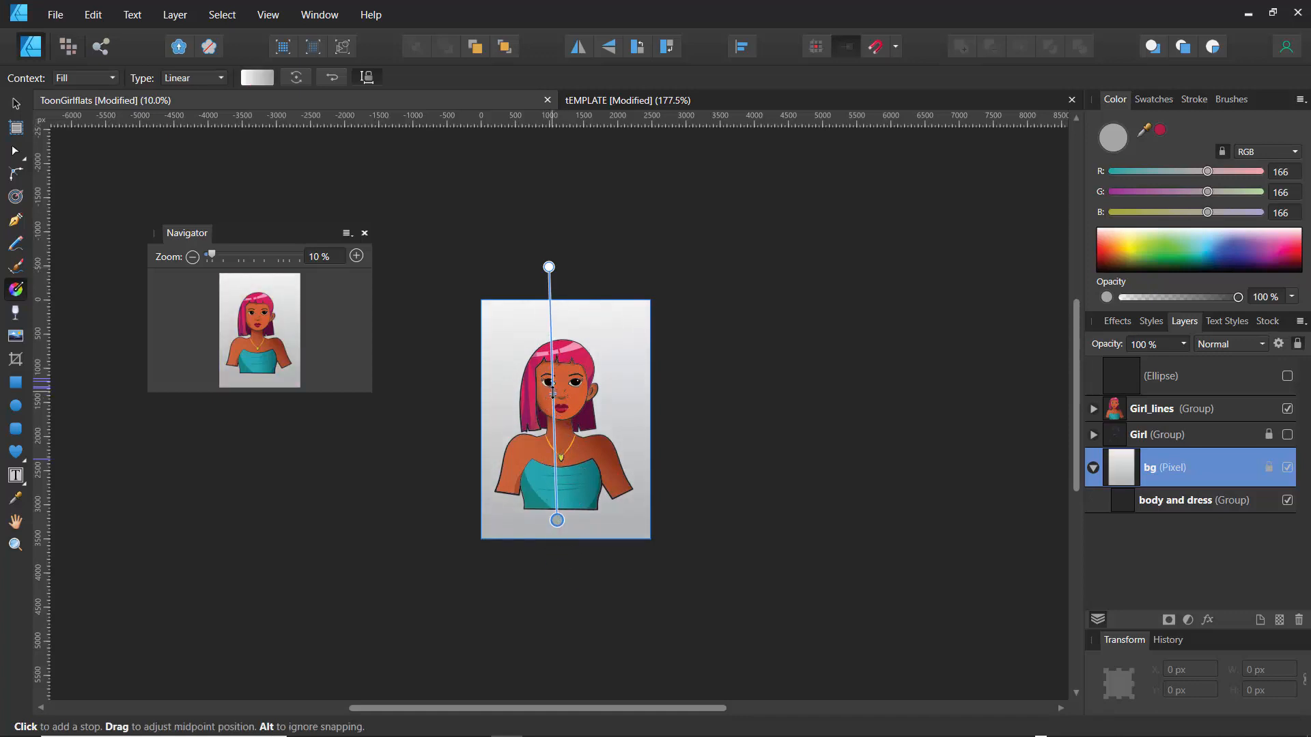
# Shift the midpoint of the bg gradient to 64%.
pyautogui.moveTo(553, 395)
pyautogui.mouseDown()
pyautogui.moveTo(555, 443)
pyautogui.moveTo(546, 310)
pyautogui.moveTo(563, 534)
pyautogui.mouseUp()
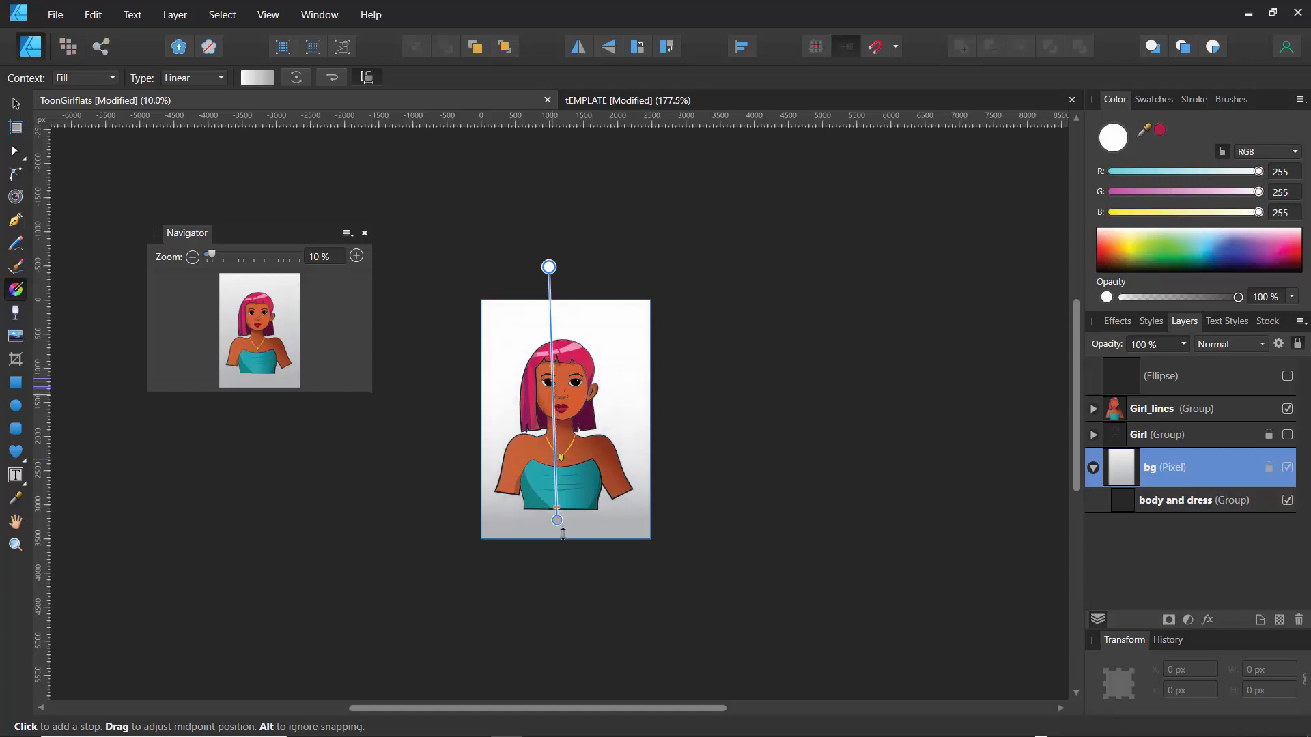
pyautogui.moveTo(559, 456); pyautogui.dragTo(557, 385)
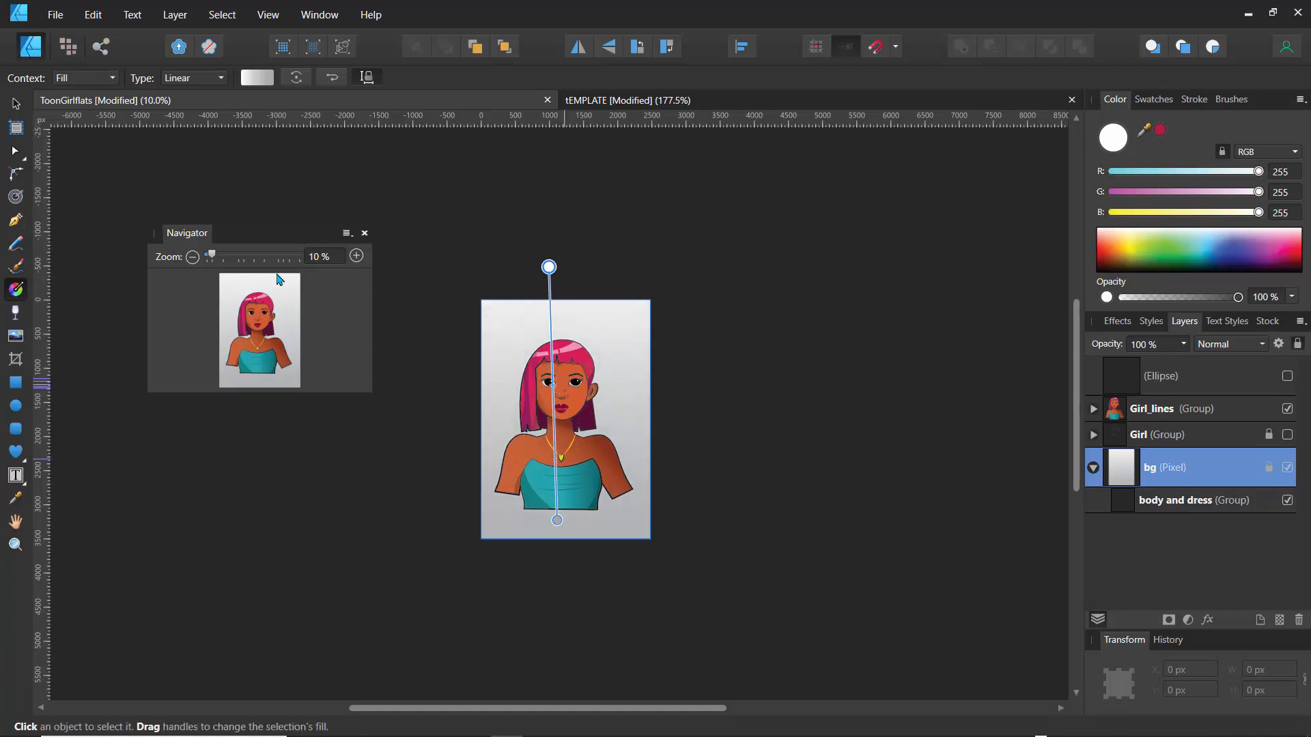
pyautogui.moveTo(218, 255); pyautogui.dragTo(219, 256)
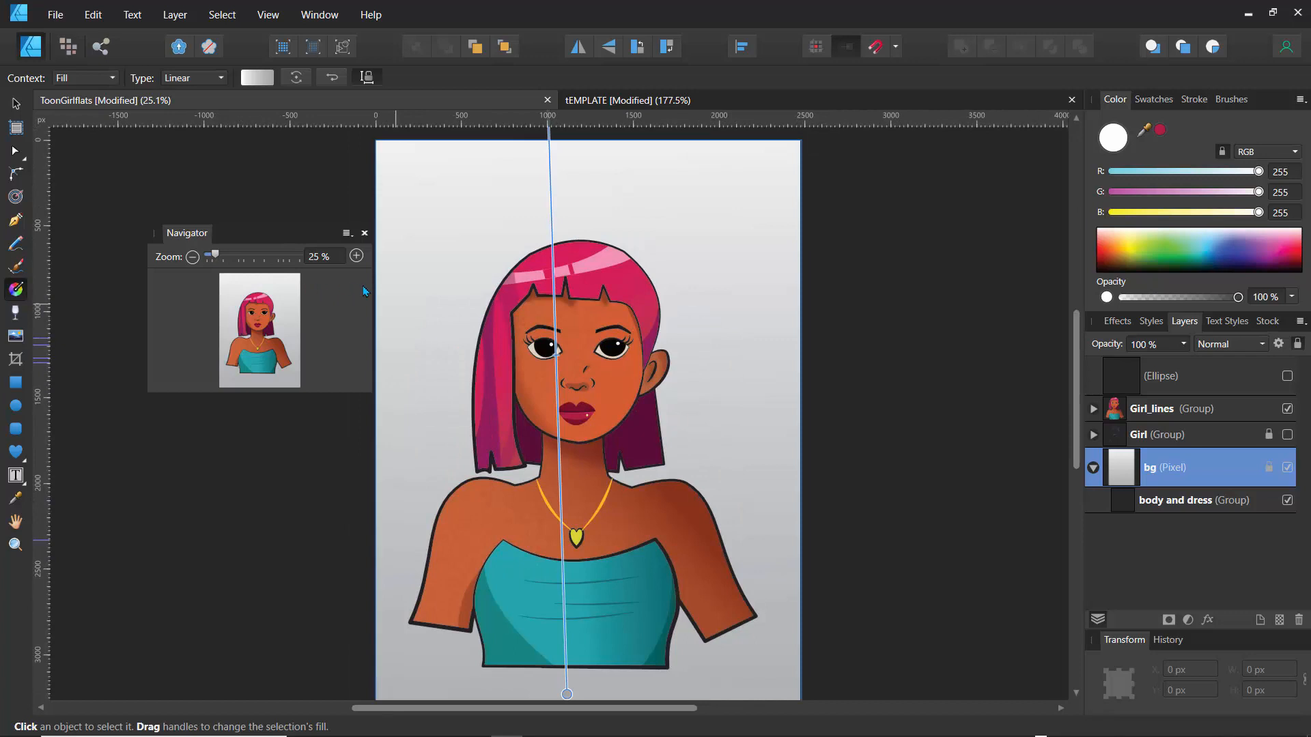
pyautogui.moveTo(549, 310)
pyautogui.mouseDown()
pyautogui.moveTo(531, 153)
pyautogui.moveTo(575, 295)
pyautogui.moveTo(592, 529)
pyautogui.mouseUp()
pyautogui.moveTo(596, 581)
pyautogui.mouseDown()
pyautogui.moveTo(574, 416)
pyautogui.moveTo(578, 464)
pyautogui.mouseUp()
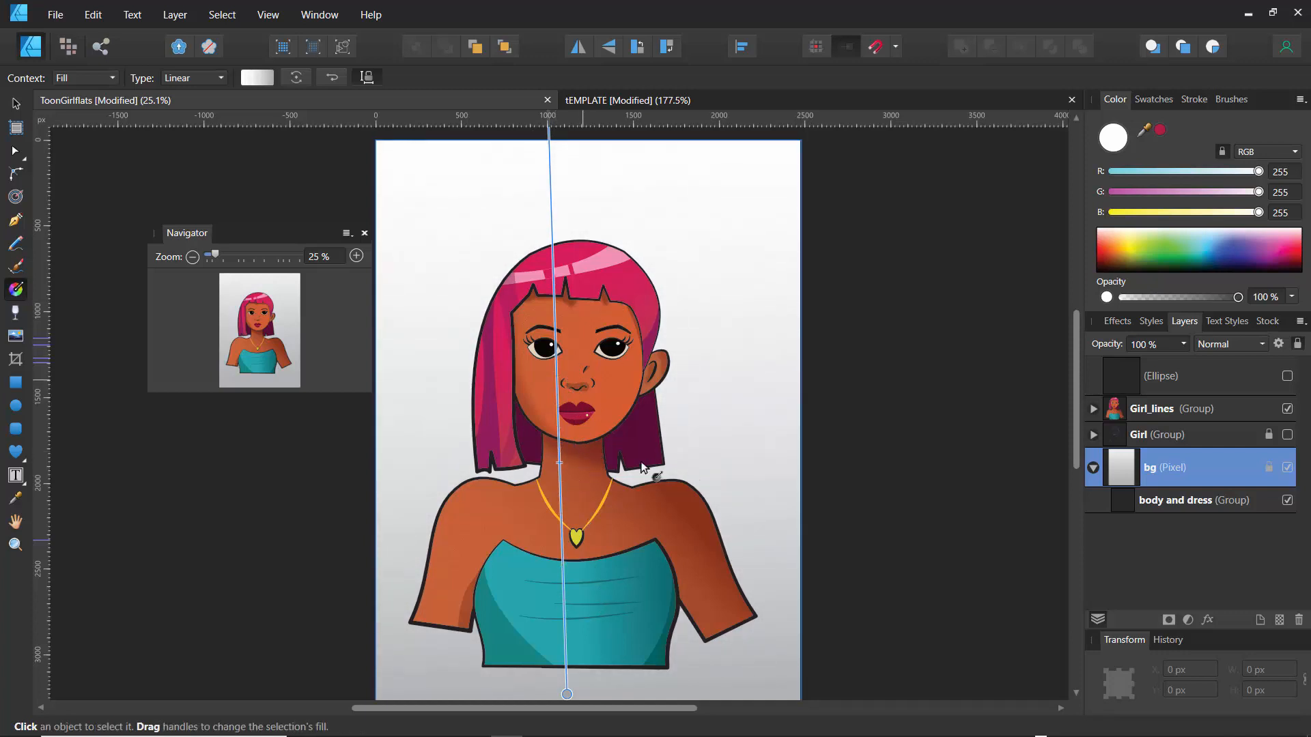
# Recolour the white starting stop of the bg gradient to green 45C04C, then deselect the layer.
pyautogui.click(257, 79)
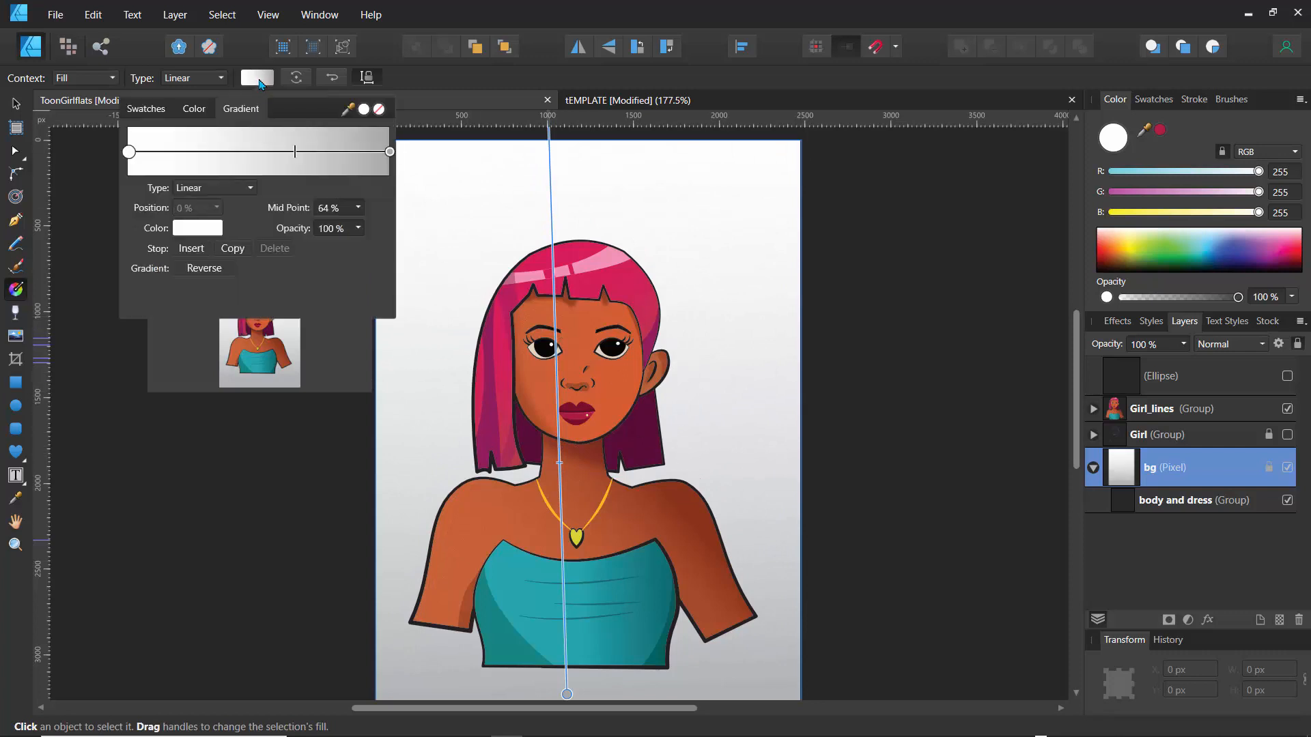
pyautogui.click(390, 151)
pyautogui.click(129, 151)
pyautogui.click(208, 228)
pyautogui.moveTo(147, 283); pyautogui.dragTo(140, 283)
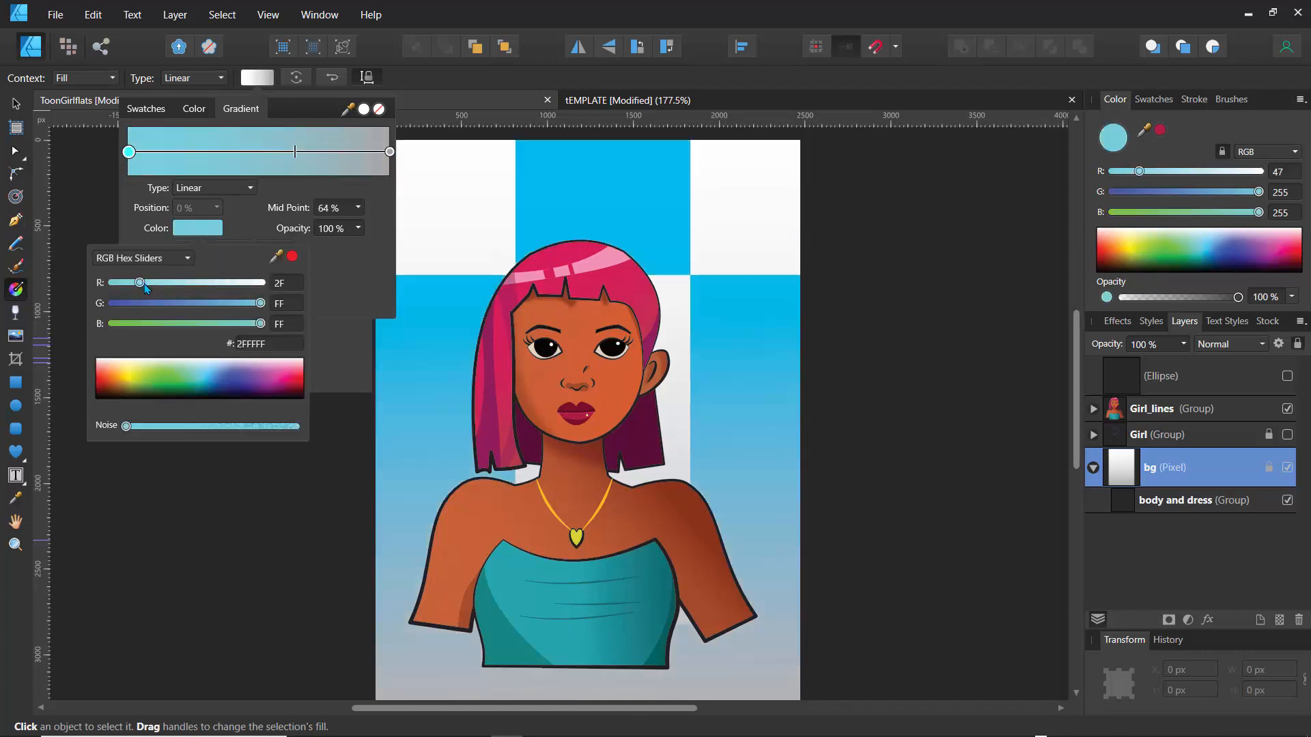
pyautogui.click(157, 324)
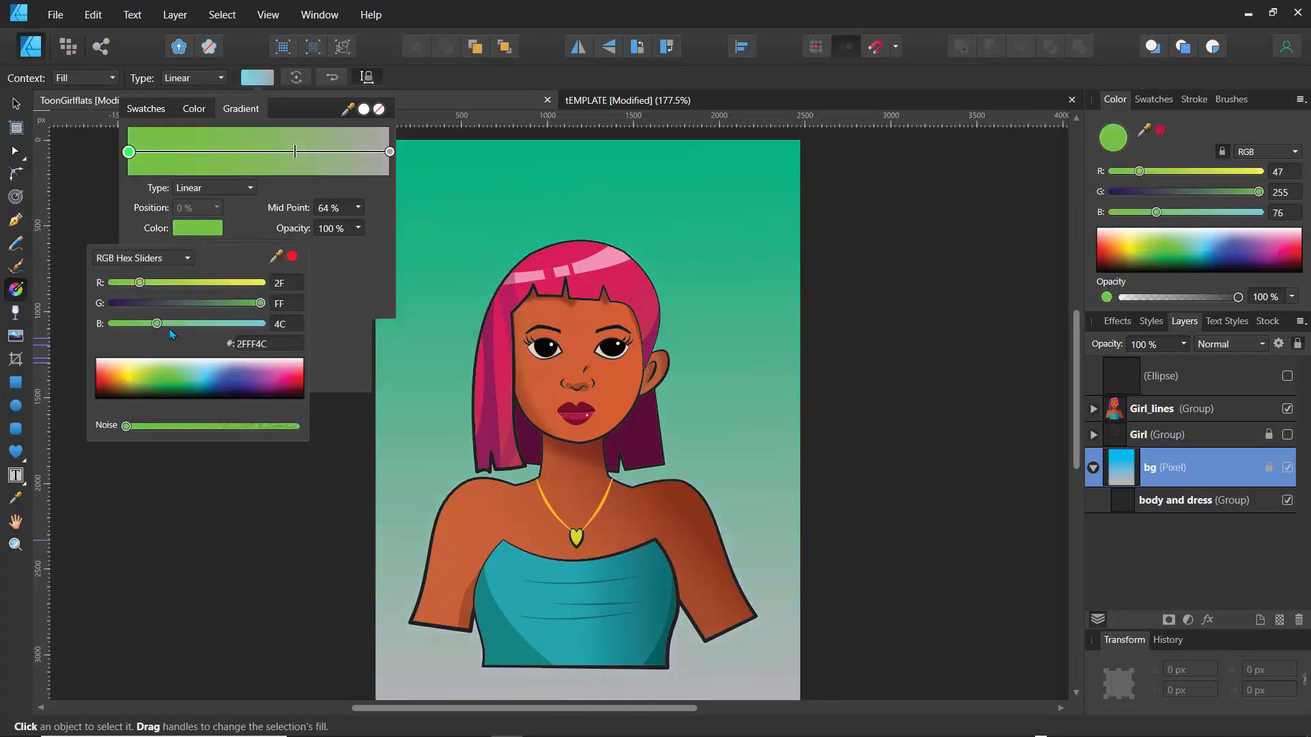
pyautogui.click(228, 305)
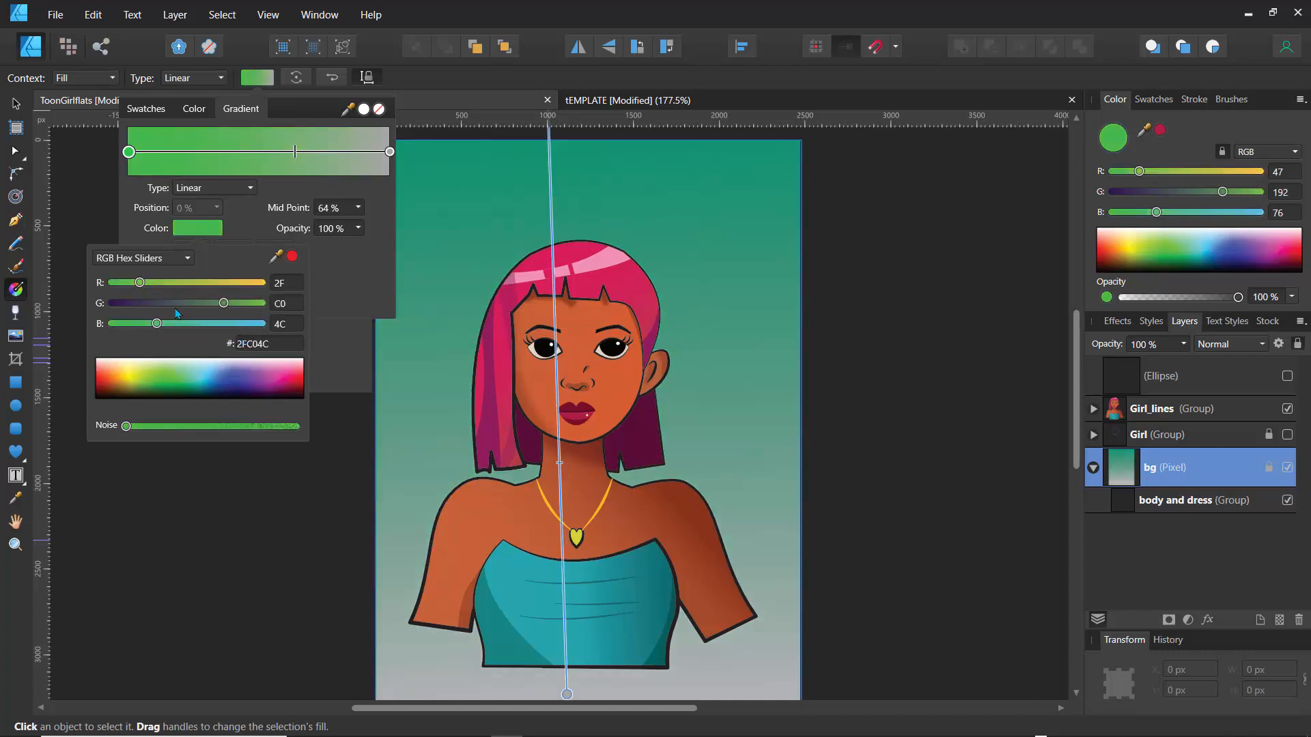
pyautogui.click(242, 284)
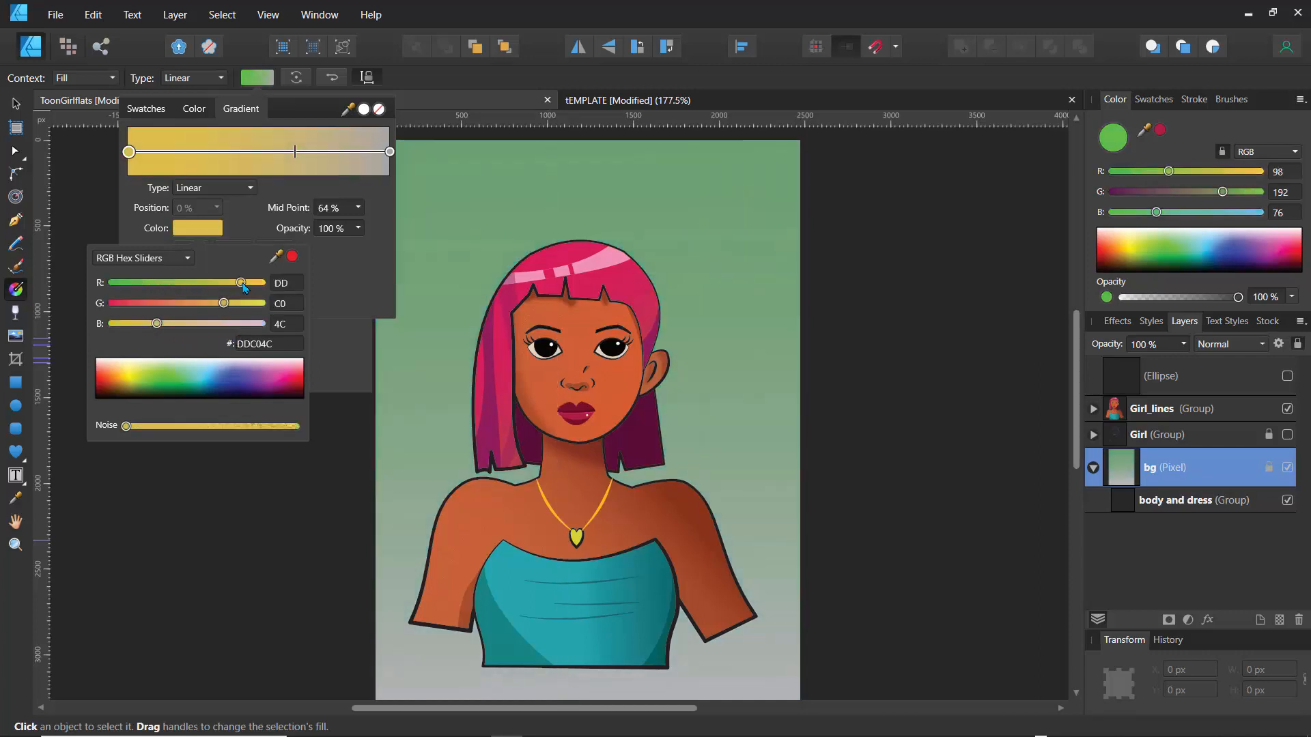
pyautogui.click(152, 282)
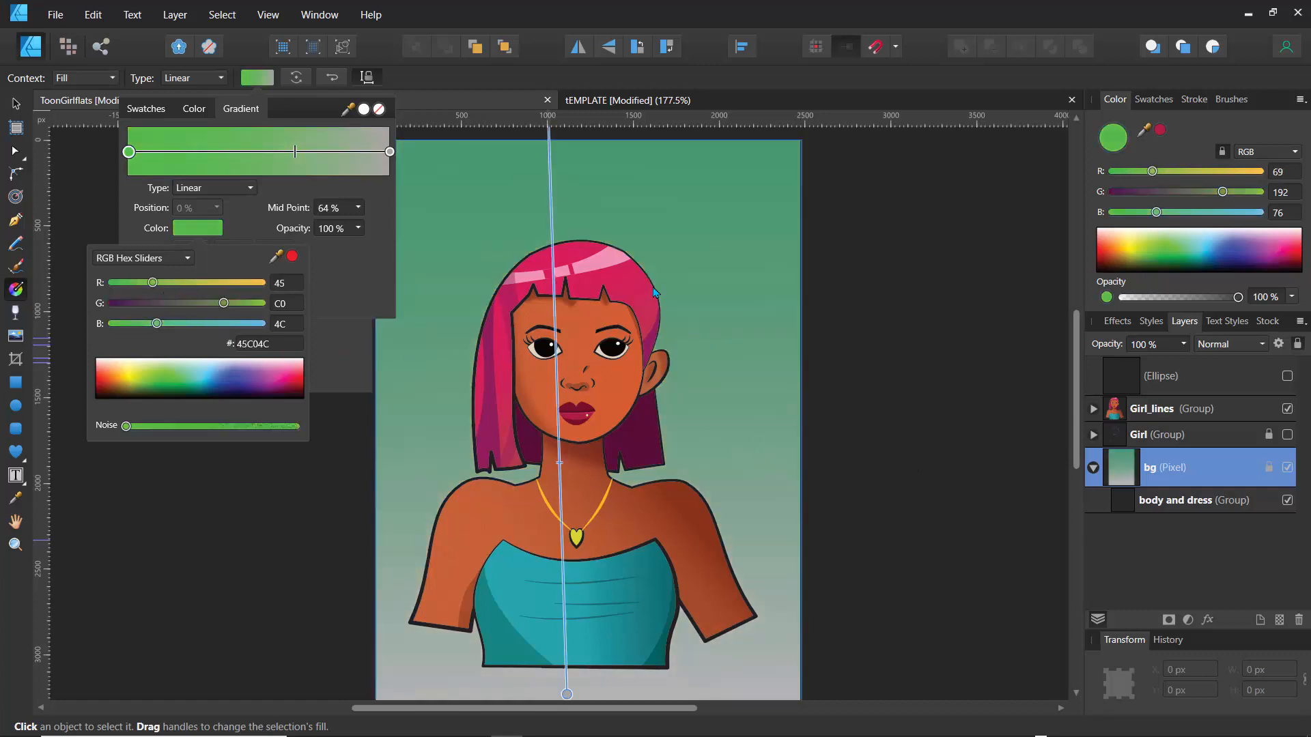
pyautogui.click(836, 336)
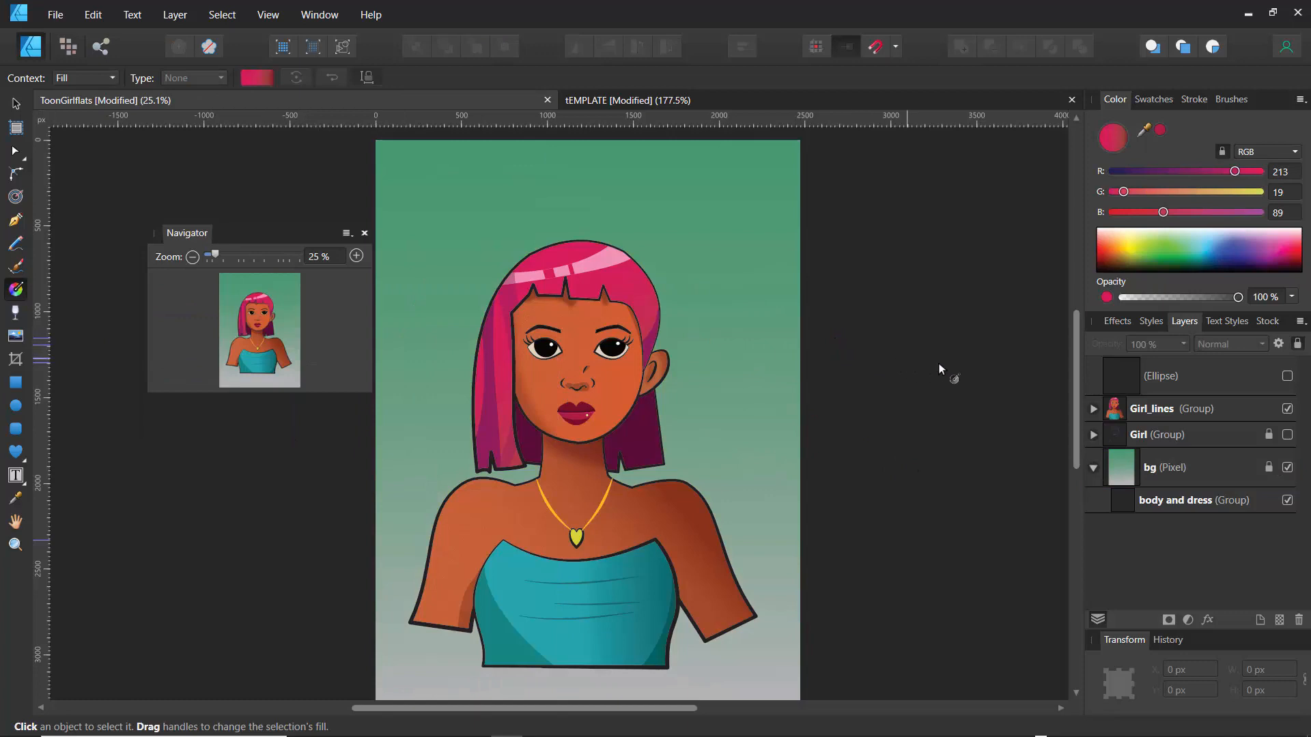
# Move the Girl_lines group down to about X 308 px, Y 1331 px, so the figure runs past the page's lower edge.
pyautogui.moveTo(1076, 416)
pyautogui.mouseDown()
pyautogui.moveTo(1076, 451)
pyautogui.moveTo(1075, 417)
pyautogui.moveTo(1076, 428)
pyautogui.mouseUp()
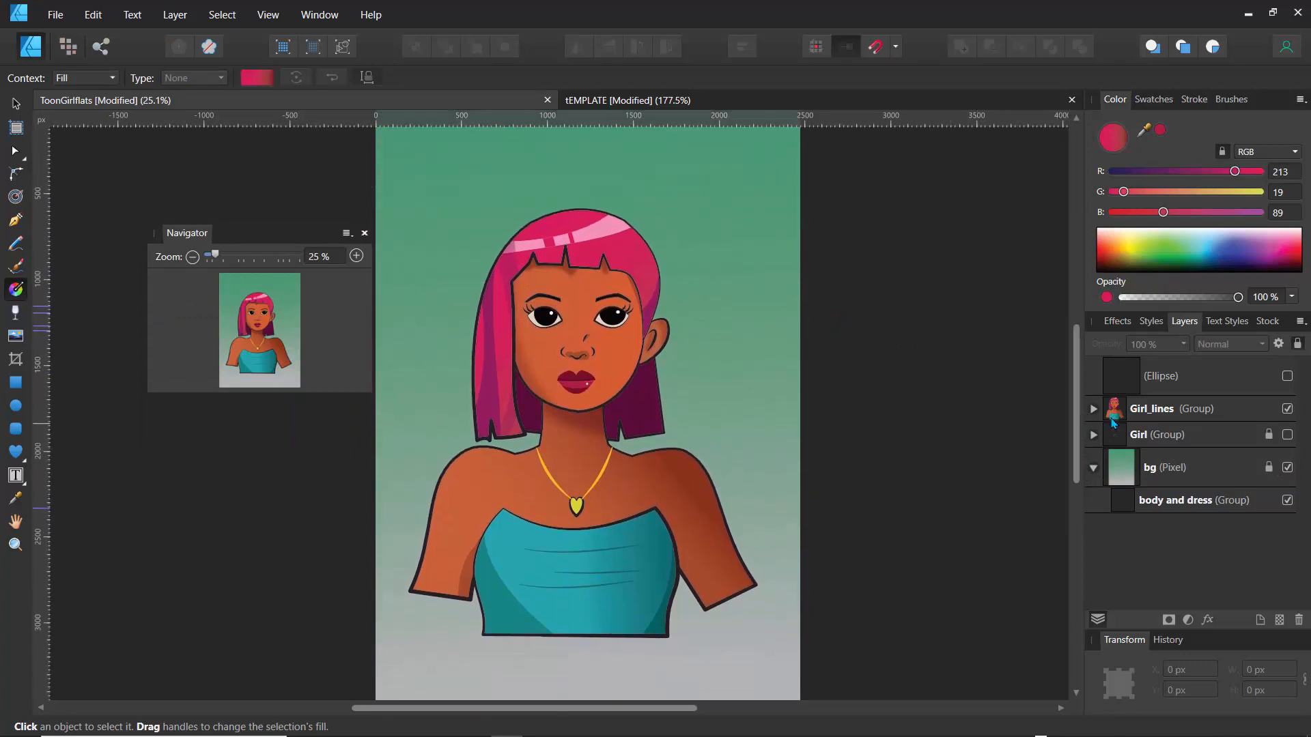
pyautogui.click(1113, 419)
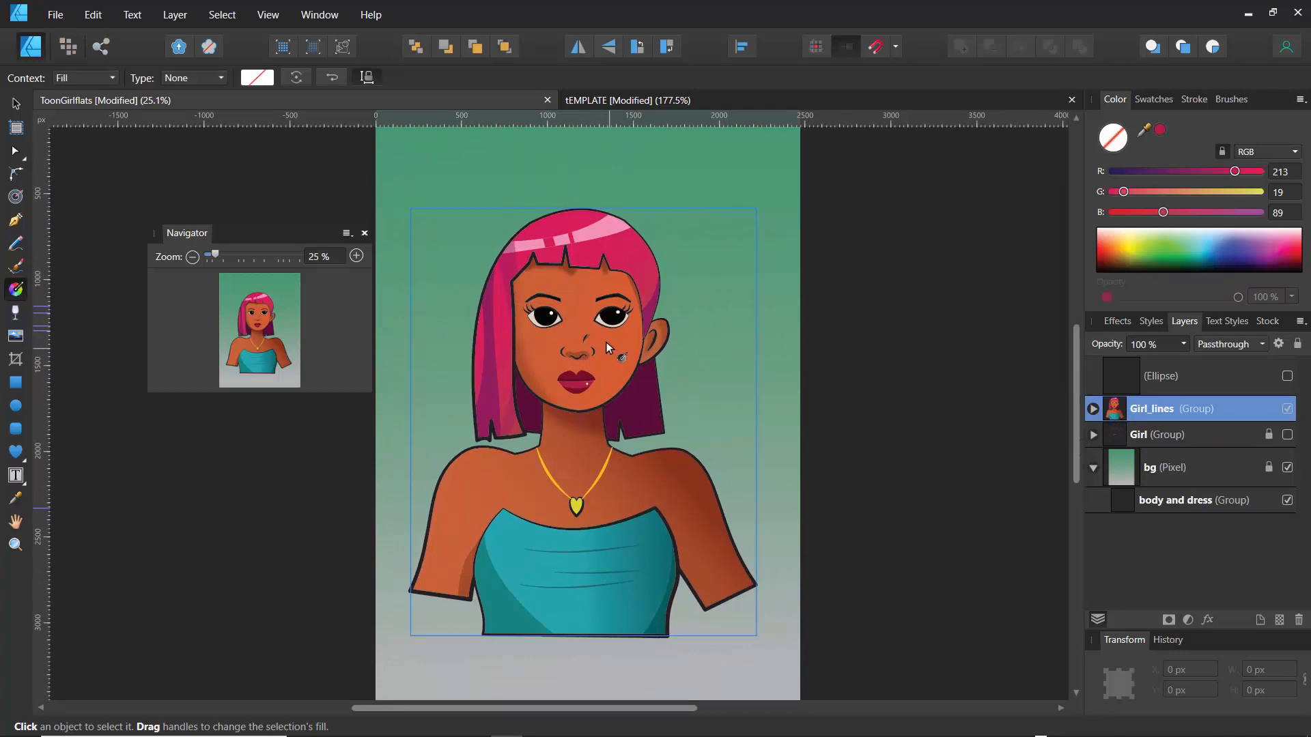
pyautogui.click(16, 104)
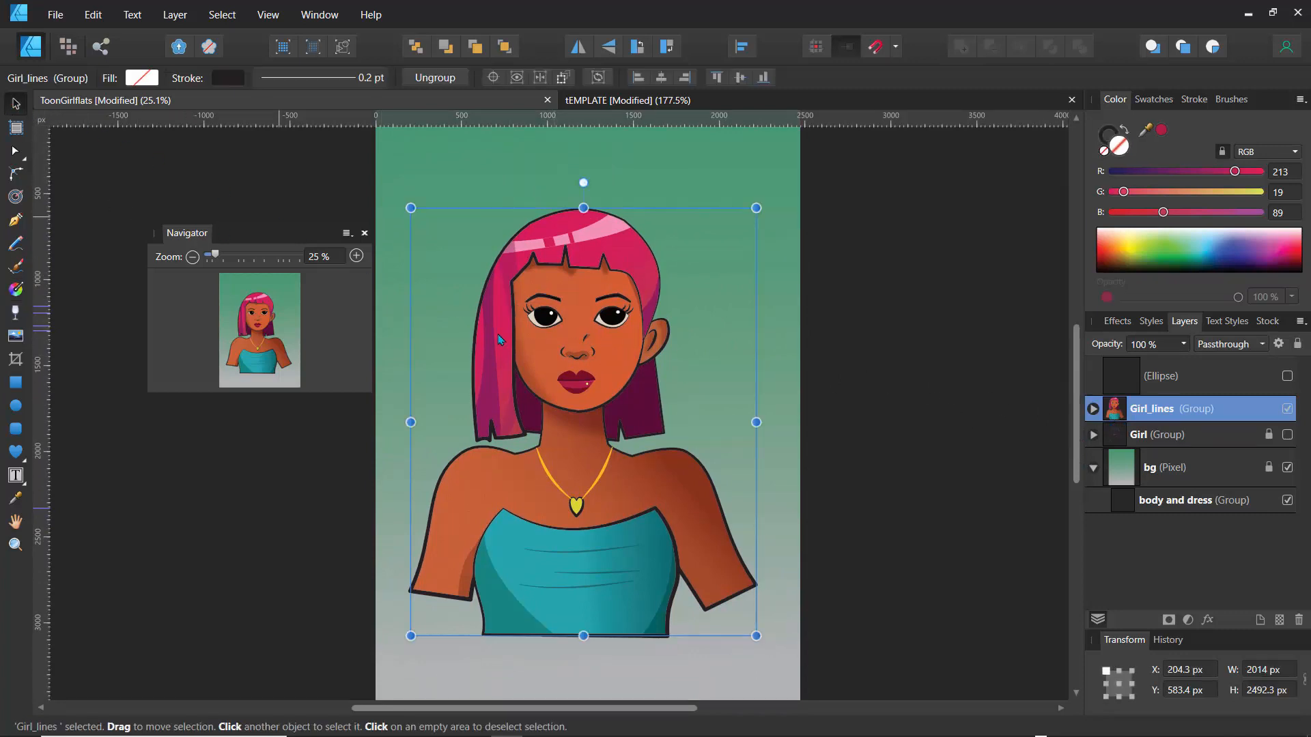
pyautogui.moveTo(589, 446); pyautogui.dragTo(608, 577)
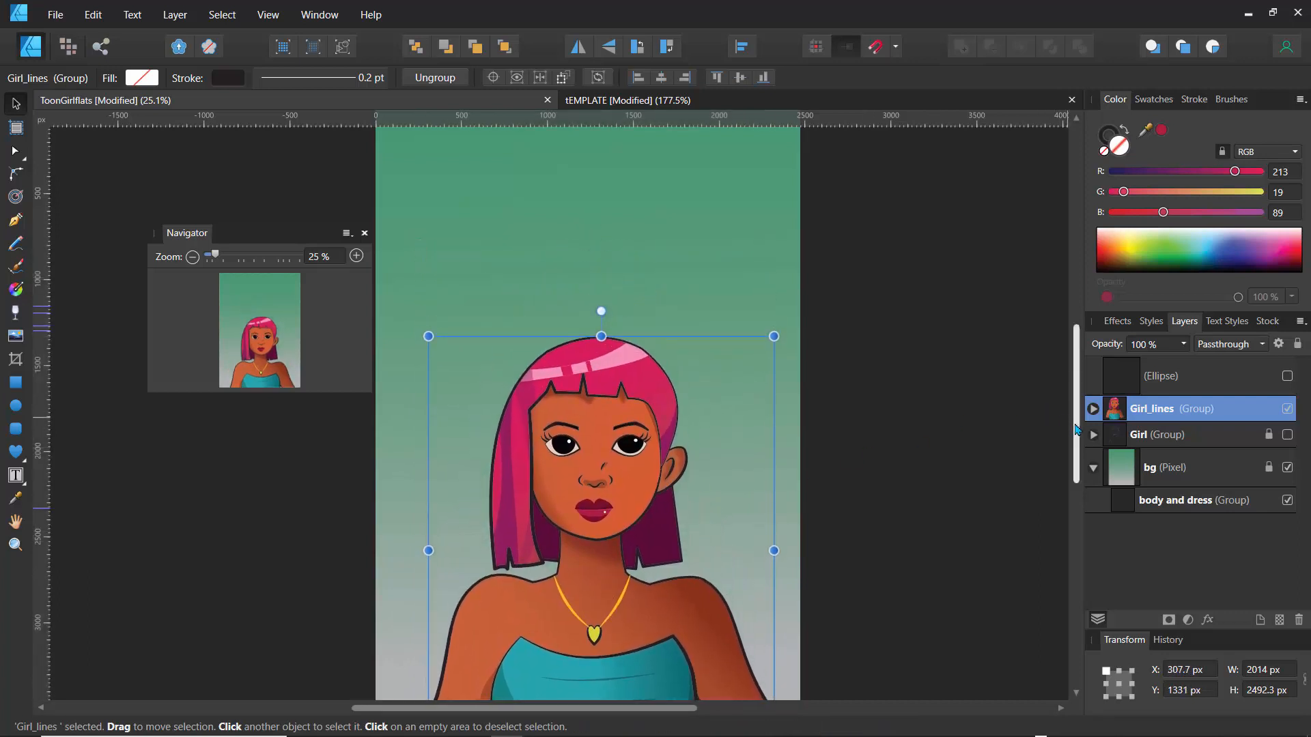
# Enlarge the Girl_lines group to about 2593 by 3208 px and place it at about X -58 px, Y 679 px.
pyautogui.moveTo(1074, 430); pyautogui.dragTo(1055, 462)
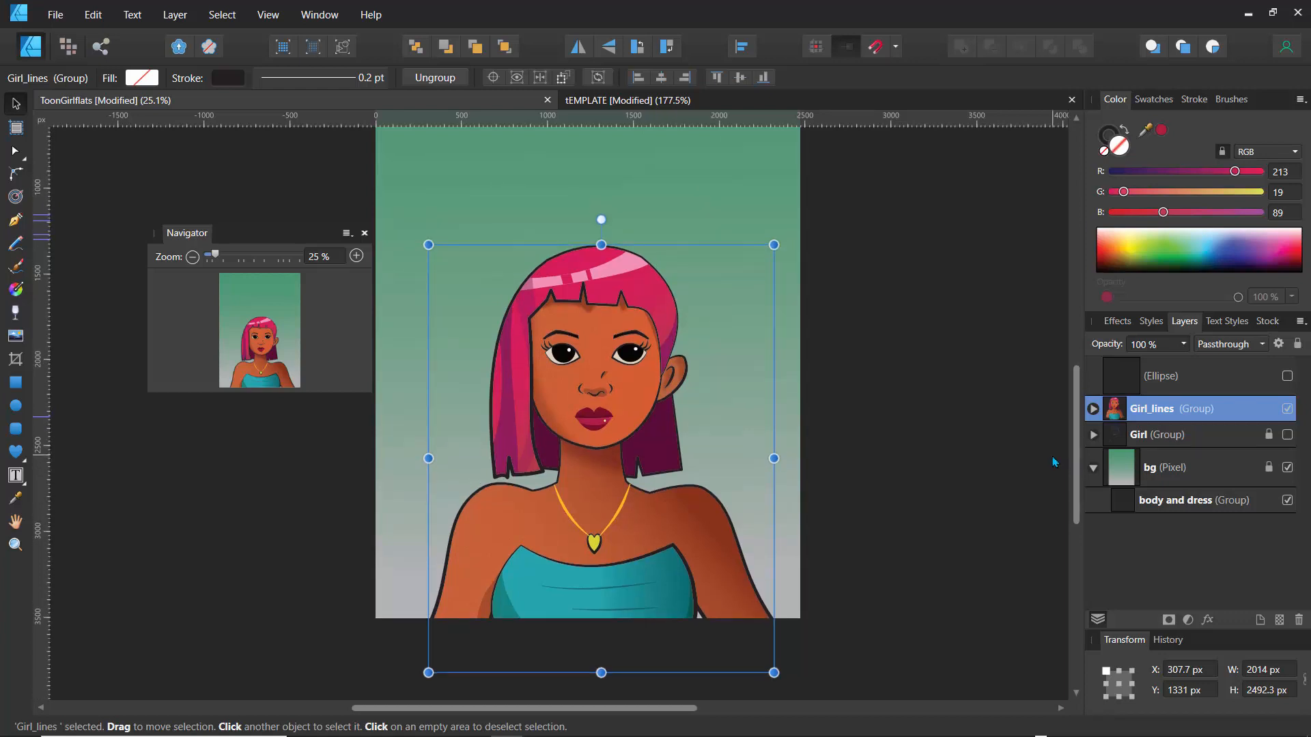
pyautogui.moveTo(428, 244); pyautogui.dragTo(360, 173)
pyautogui.scroll(2, 1001, 415)
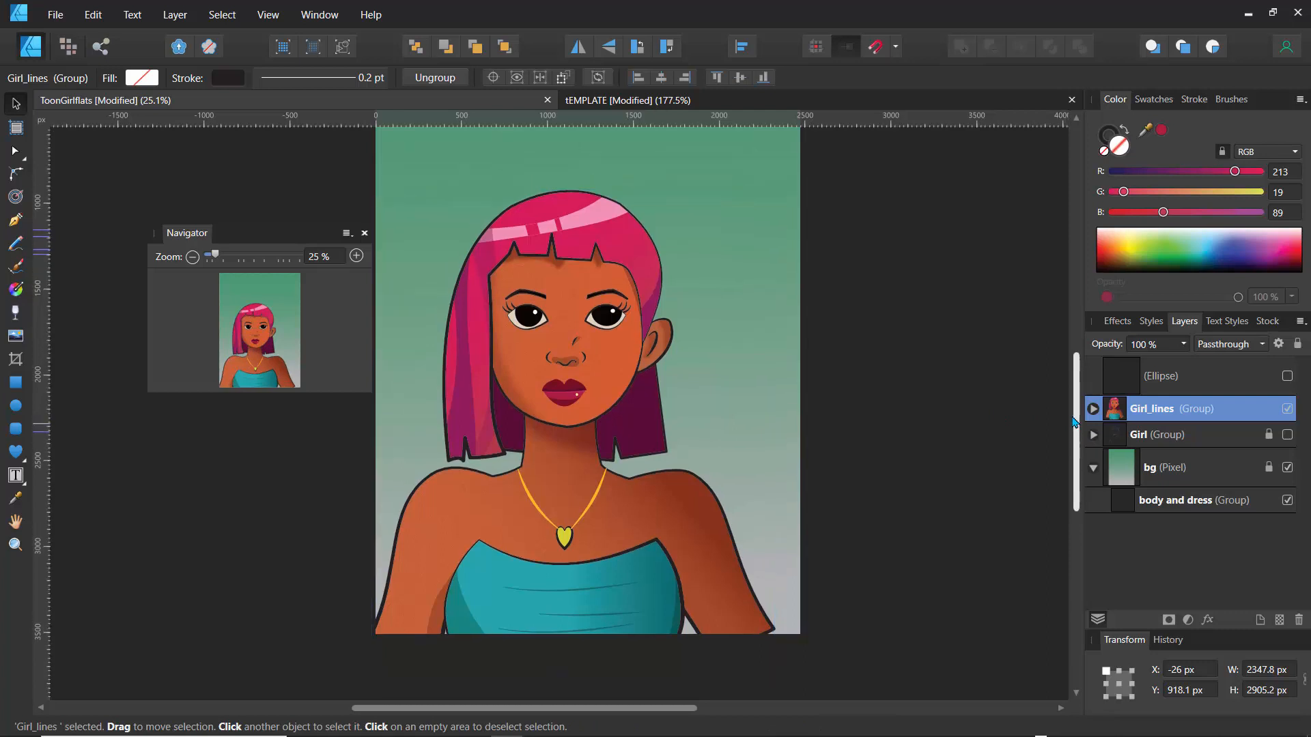
pyautogui.moveTo(778, 224); pyautogui.dragTo(848, 200)
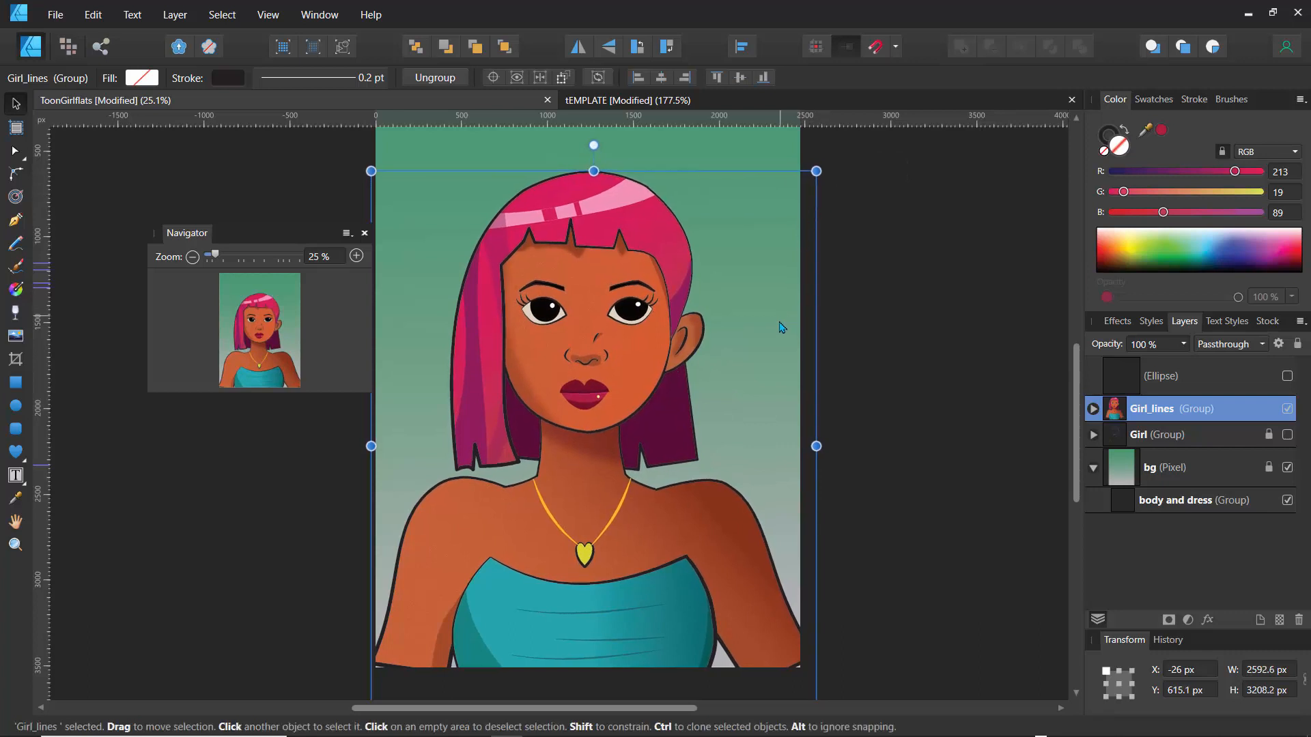
pyautogui.moveTo(781, 327); pyautogui.dragTo(775, 332)
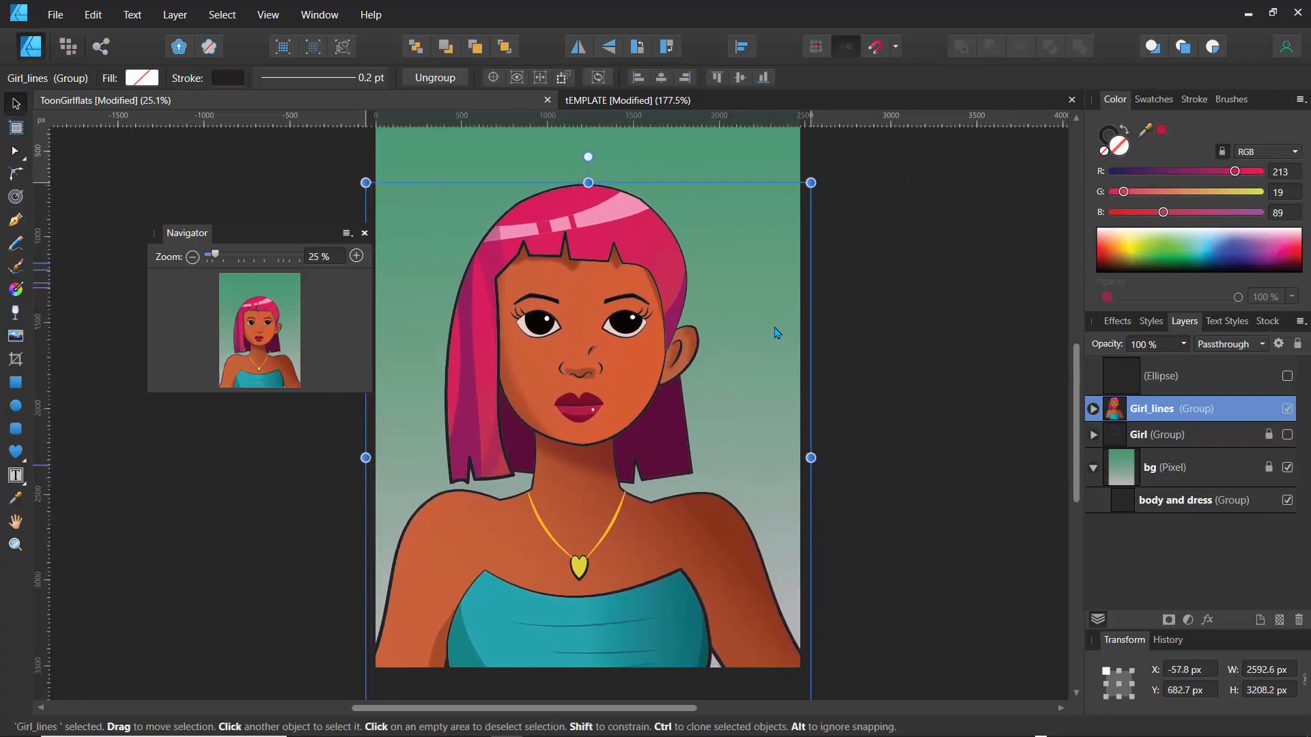
pyautogui.moveTo(1075, 409)
pyautogui.mouseDown()
pyautogui.moveTo(1074, 358)
pyautogui.moveTo(1068, 410)
pyautogui.moveTo(1070, 399)
pyautogui.mouseUp()
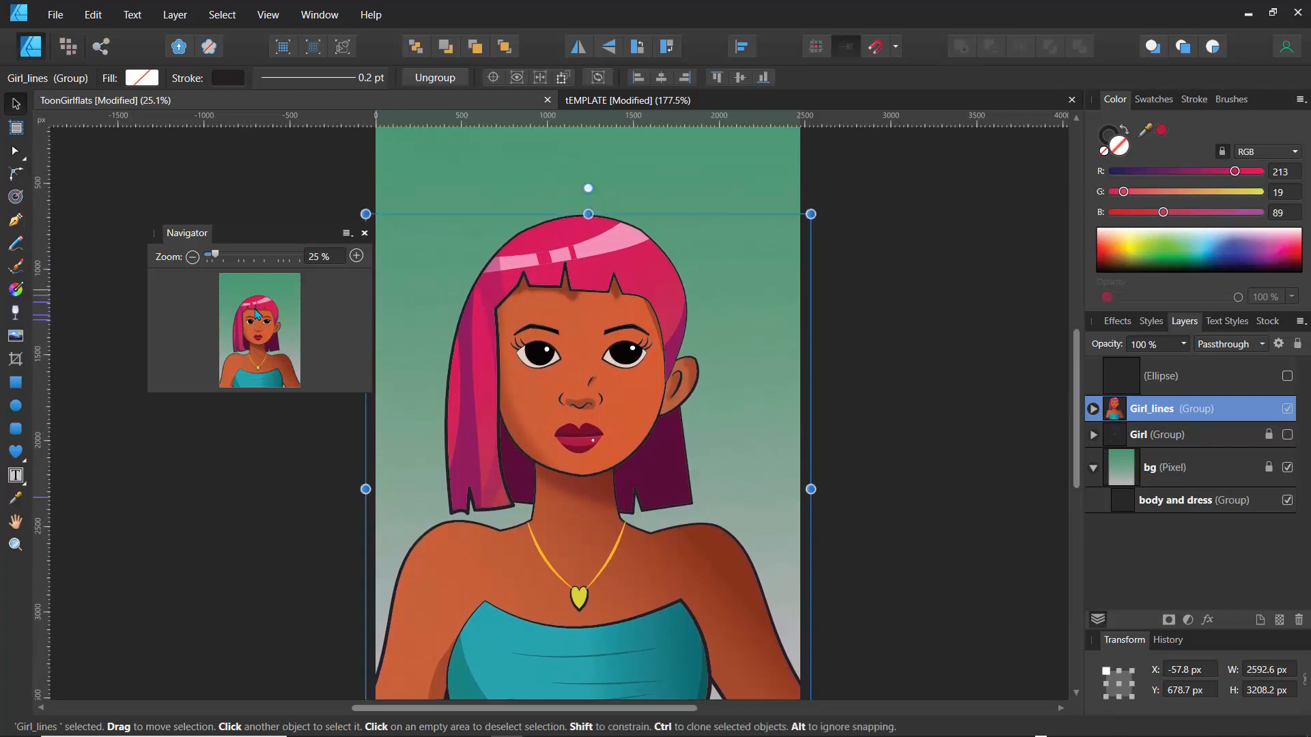
# Draw an elliptical callout about 668 by 738 px beside the girl's head and fill it with pale yellow (255, 252, 185).
pyautogui.click(25, 458)
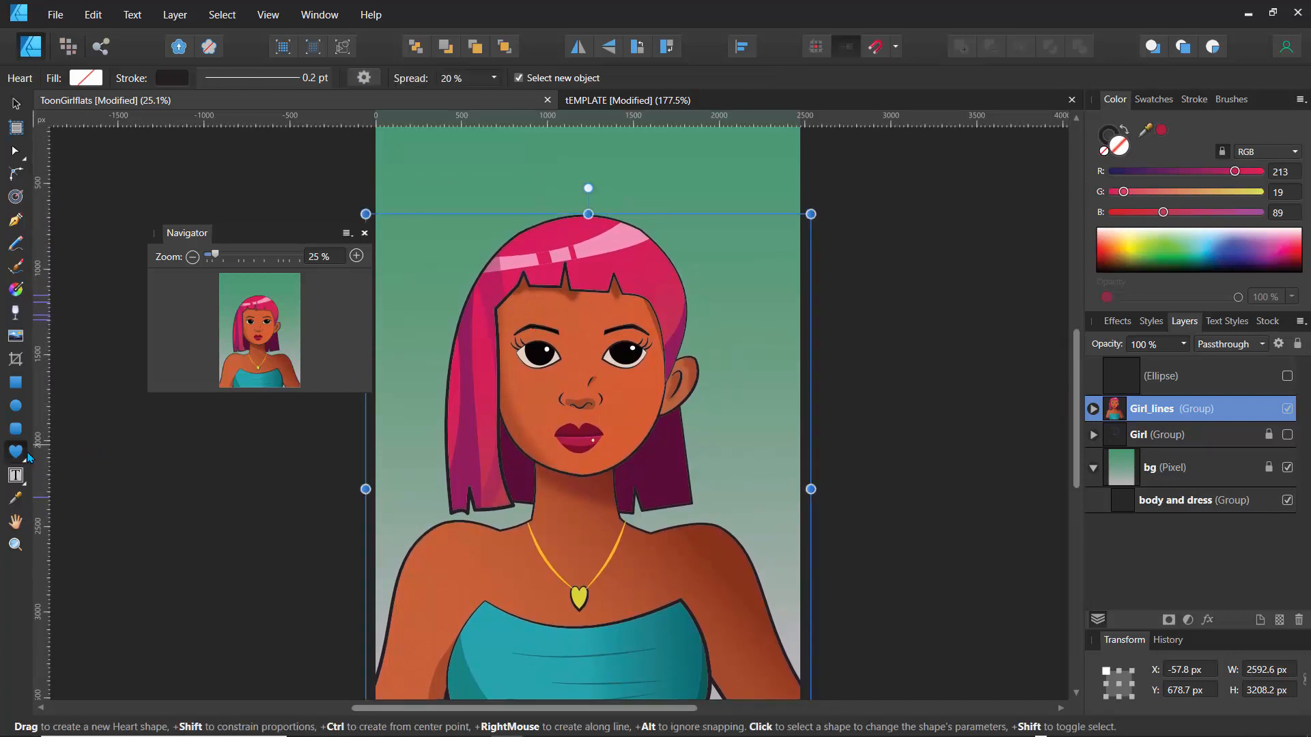
pyautogui.click(22, 461)
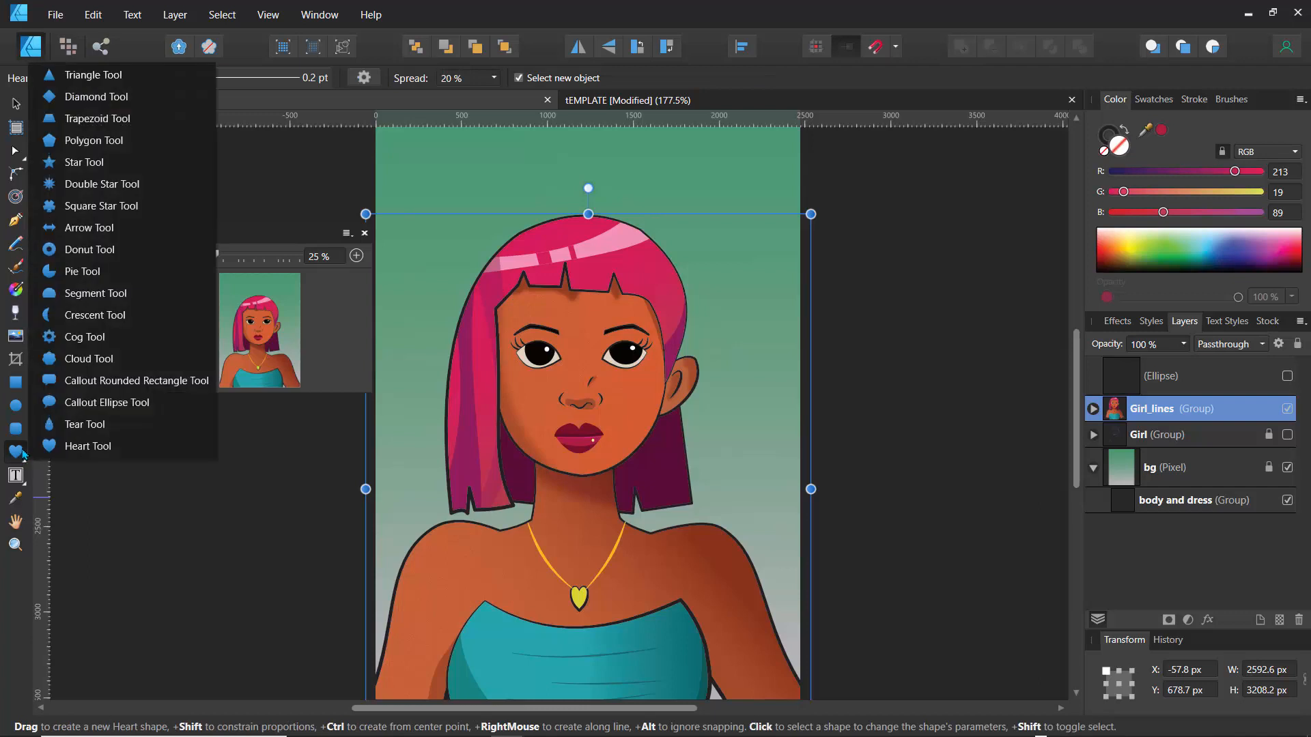
pyautogui.click(62, 403)
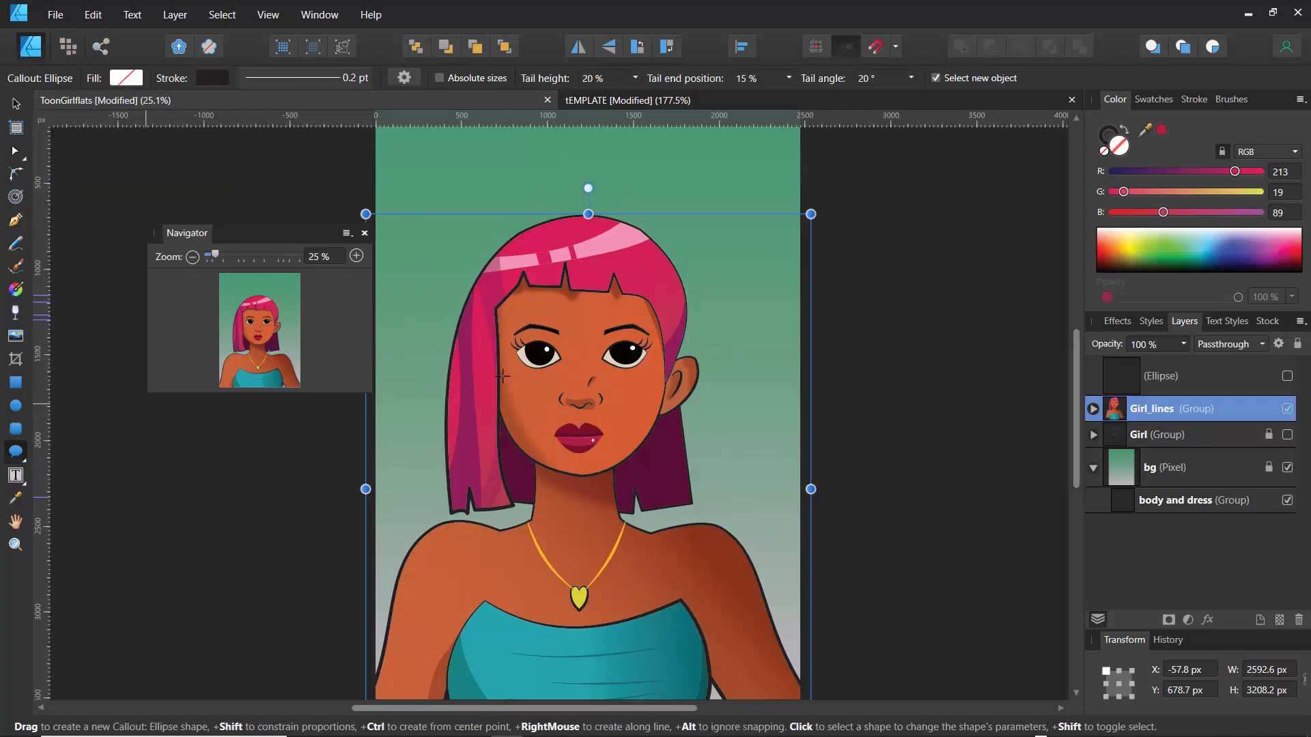
pyautogui.moveTo(680, 261); pyautogui.dragTo(794, 158)
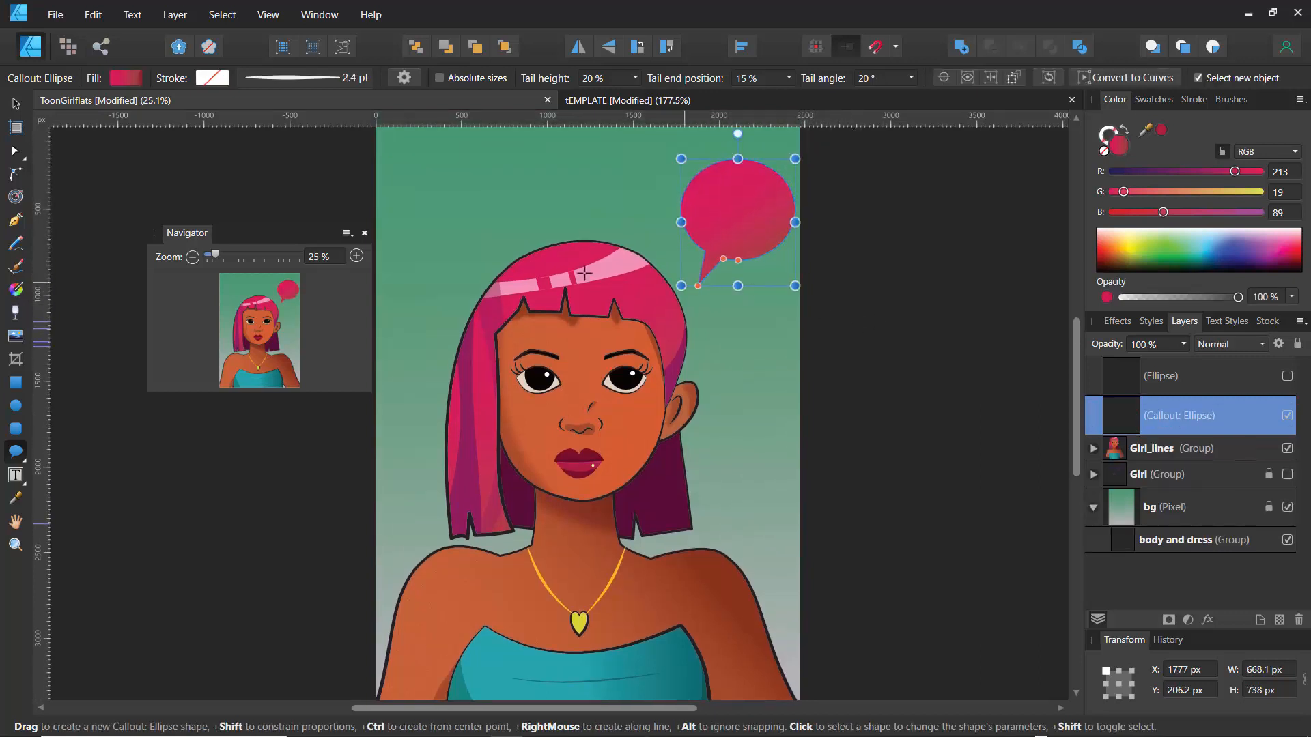
pyautogui.click(1133, 243)
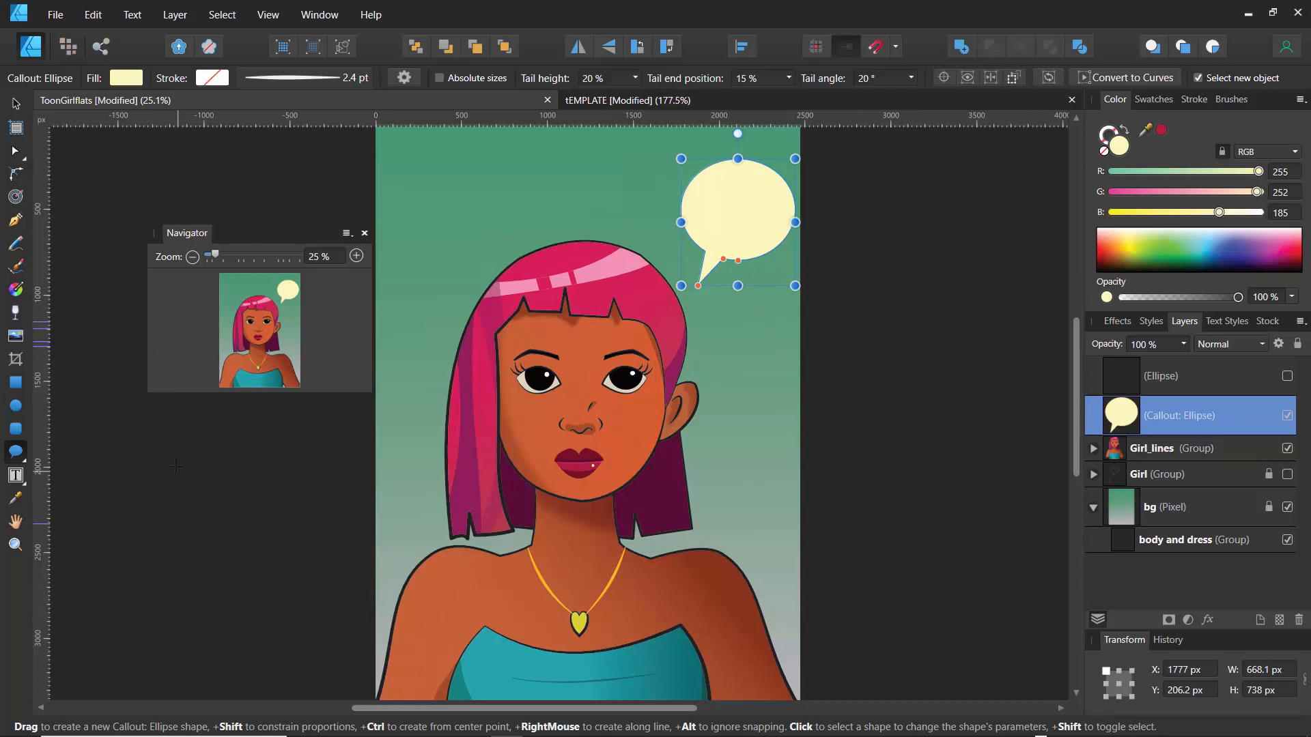
# Draw a 12-tooth cog about 290 by 282 px in the middle of the speech bubble.
pyautogui.click(15, 452)
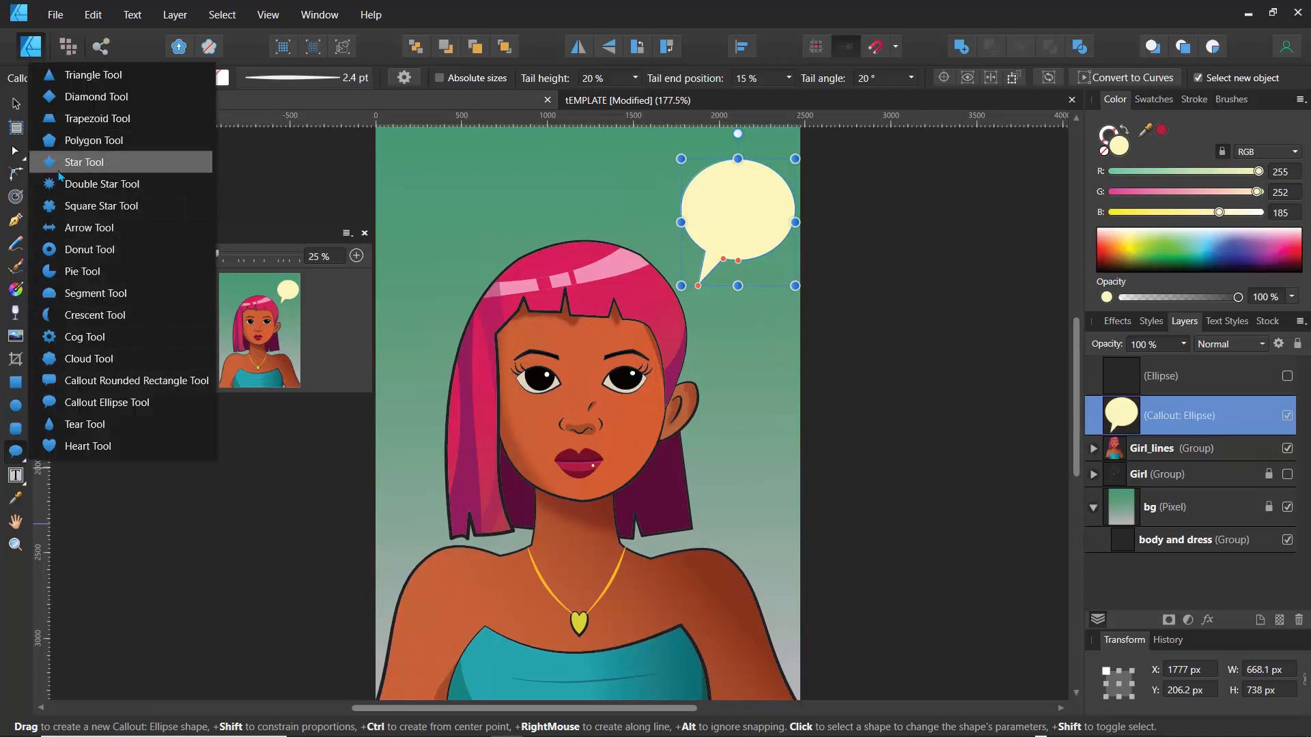
pyautogui.click(55, 337)
pyautogui.moveTo(714, 187); pyautogui.dragTo(766, 236)
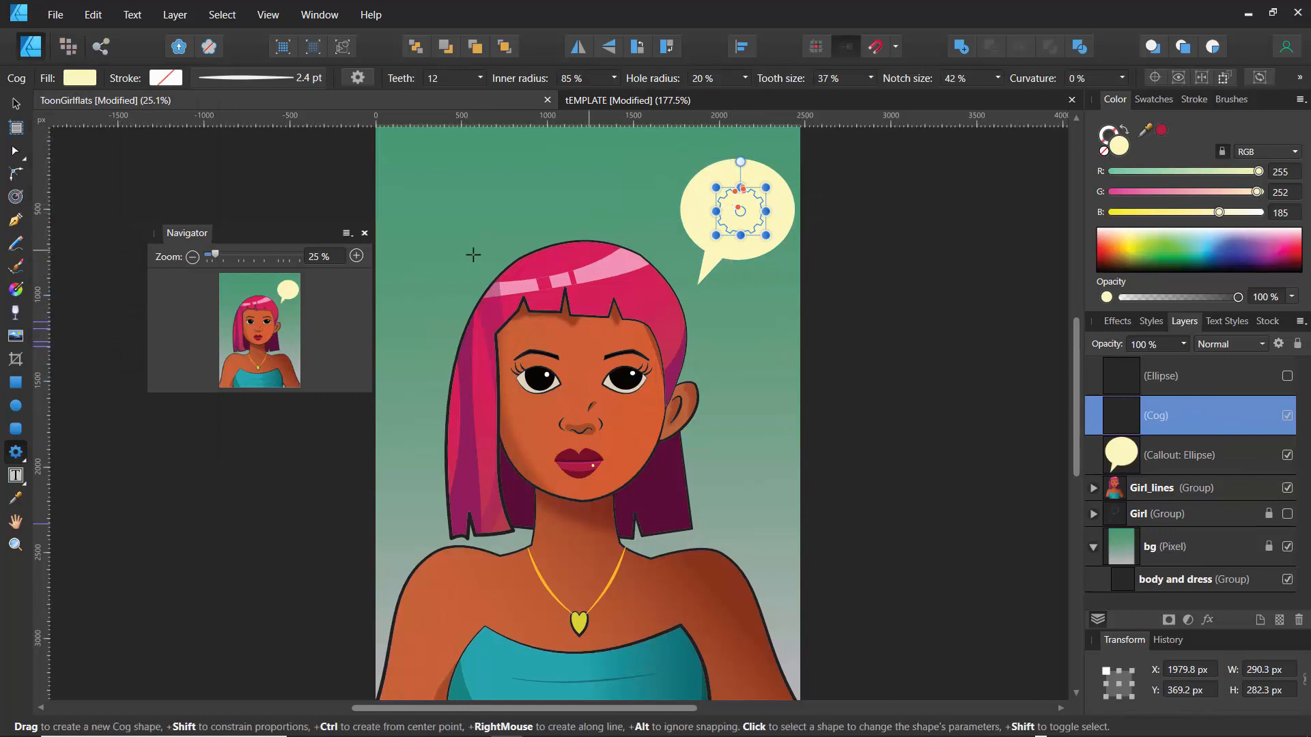
# Nudge the cog to about X 1964 px, Y 341 px inside the speech bubble and fill it with dark purple (71, 0, 100).
pyautogui.press('v')
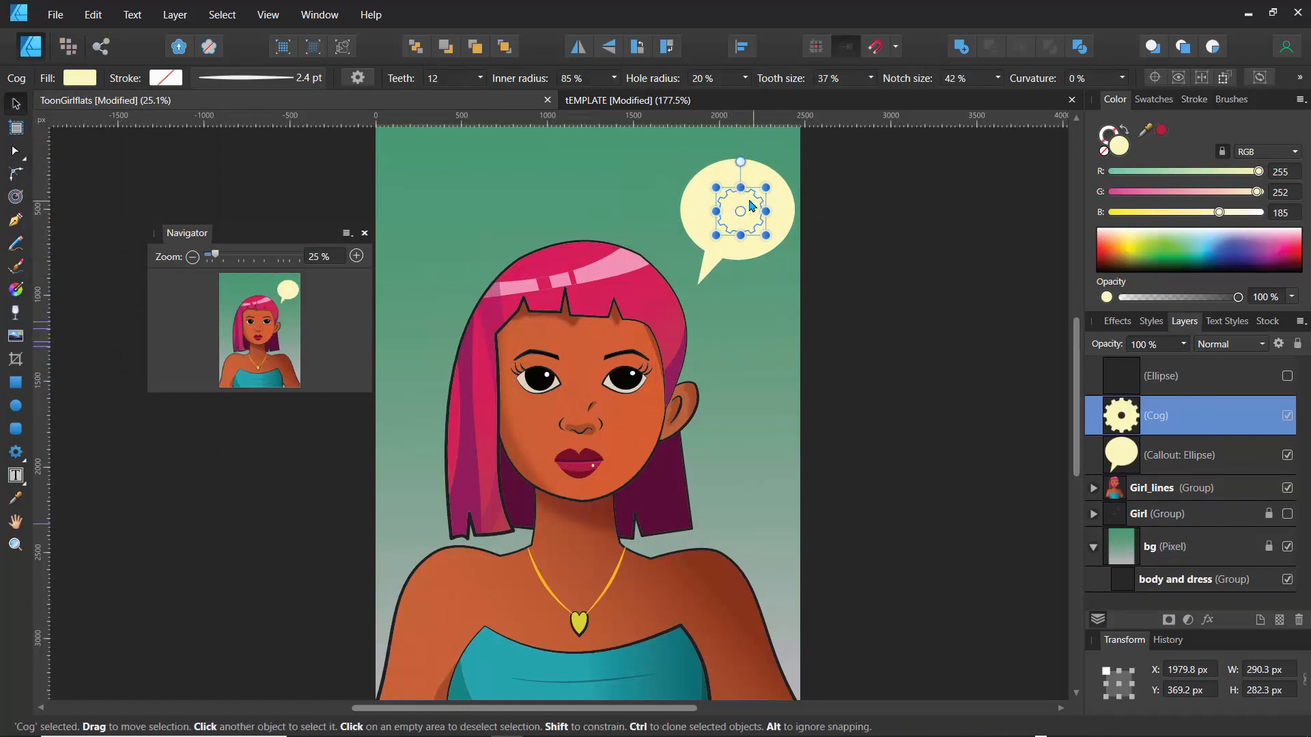
pyautogui.moveTo(749, 201); pyautogui.dragTo(746, 197)
pyautogui.moveTo(1216, 267); pyautogui.dragTo(1260, 272)
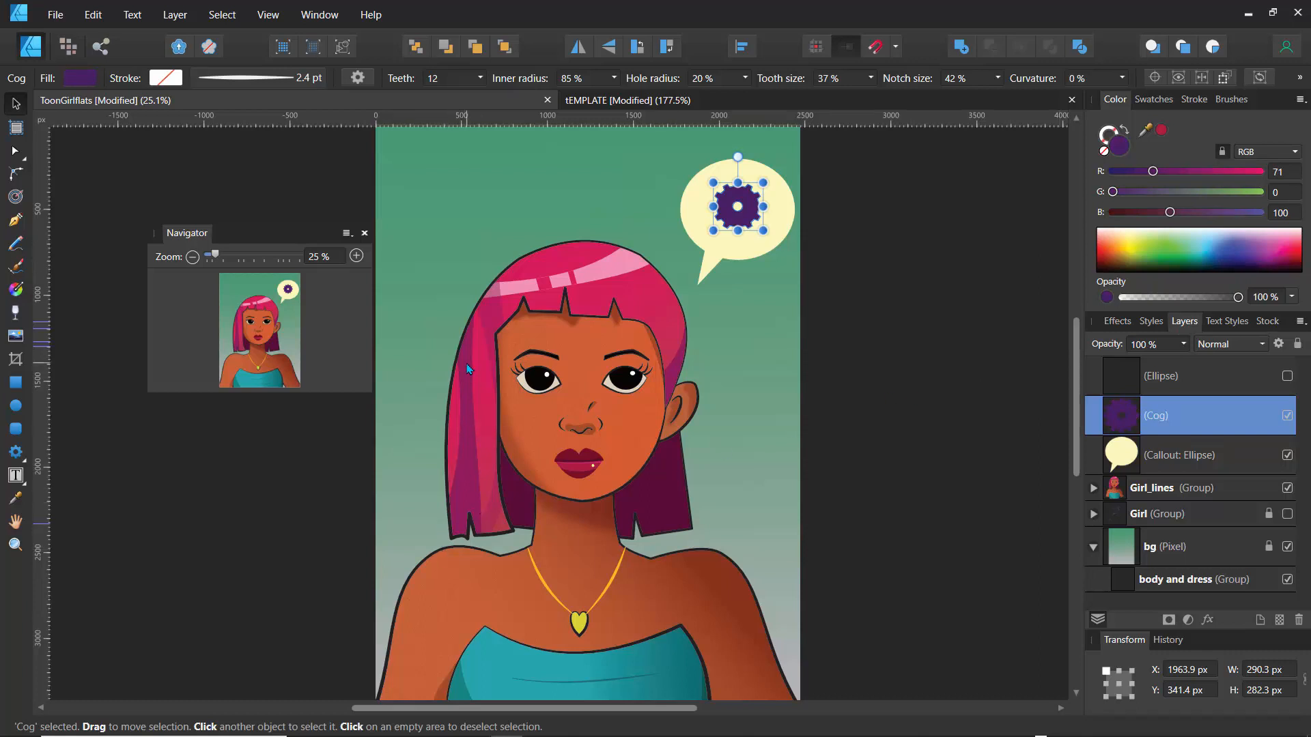
pyautogui.click(915, 339)
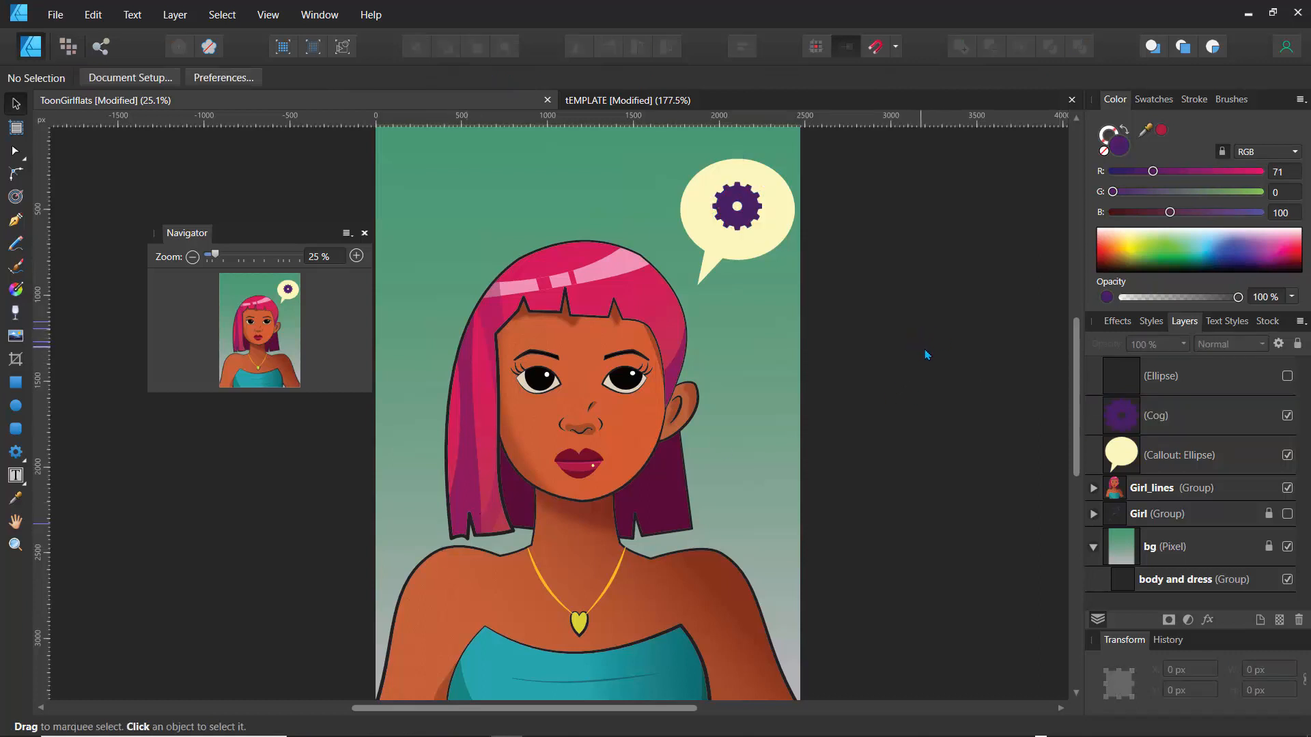
# Change the speech bubble's fill to a stronger yellow (255, 252, 135), leaving the construction ellipse hidden.
pyautogui.click(1287, 378)
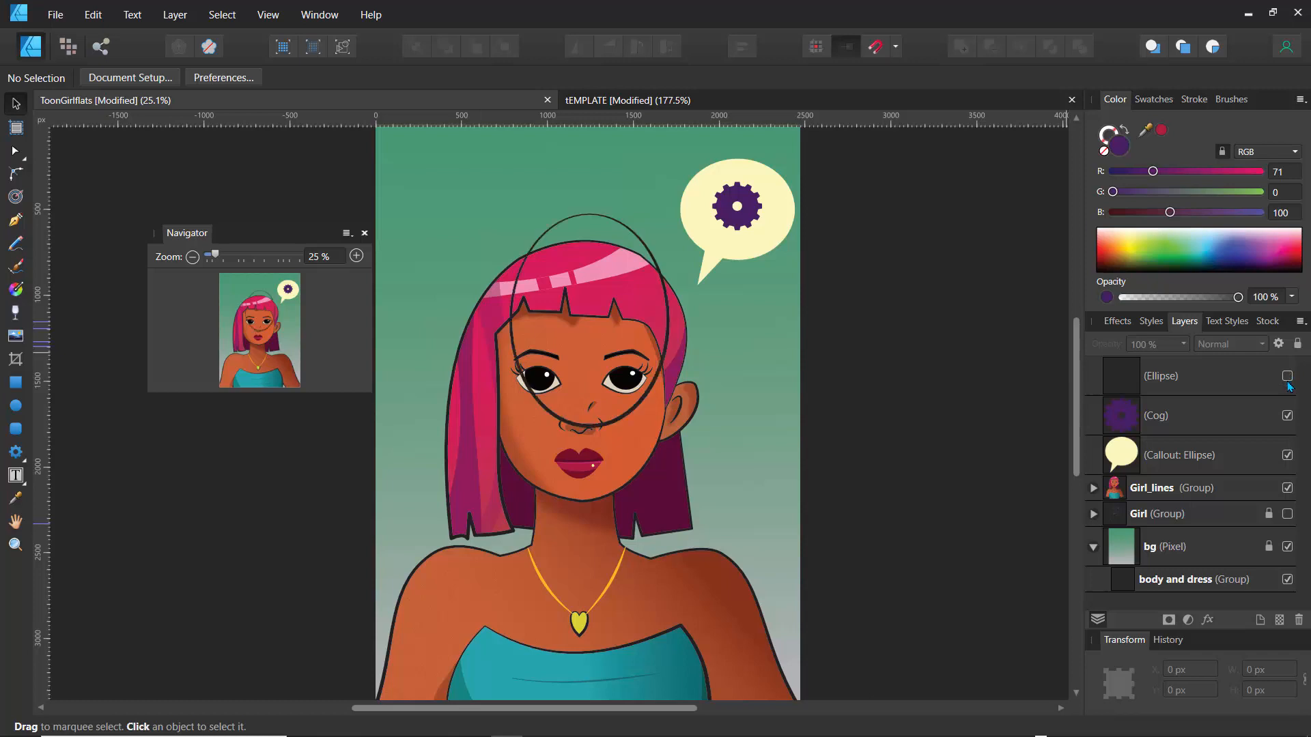
pyautogui.click(1287, 380)
pyautogui.click(1123, 455)
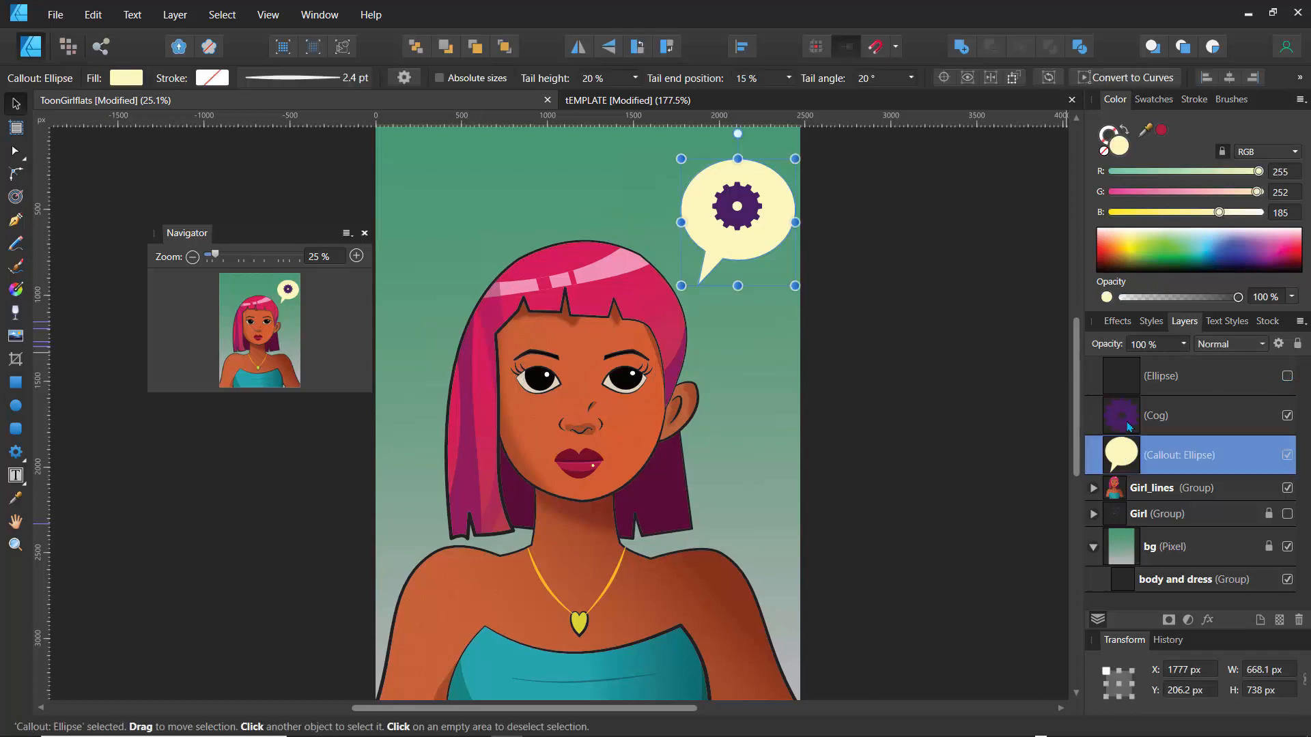
pyautogui.moveTo(1218, 220); pyautogui.dragTo(1189, 232)
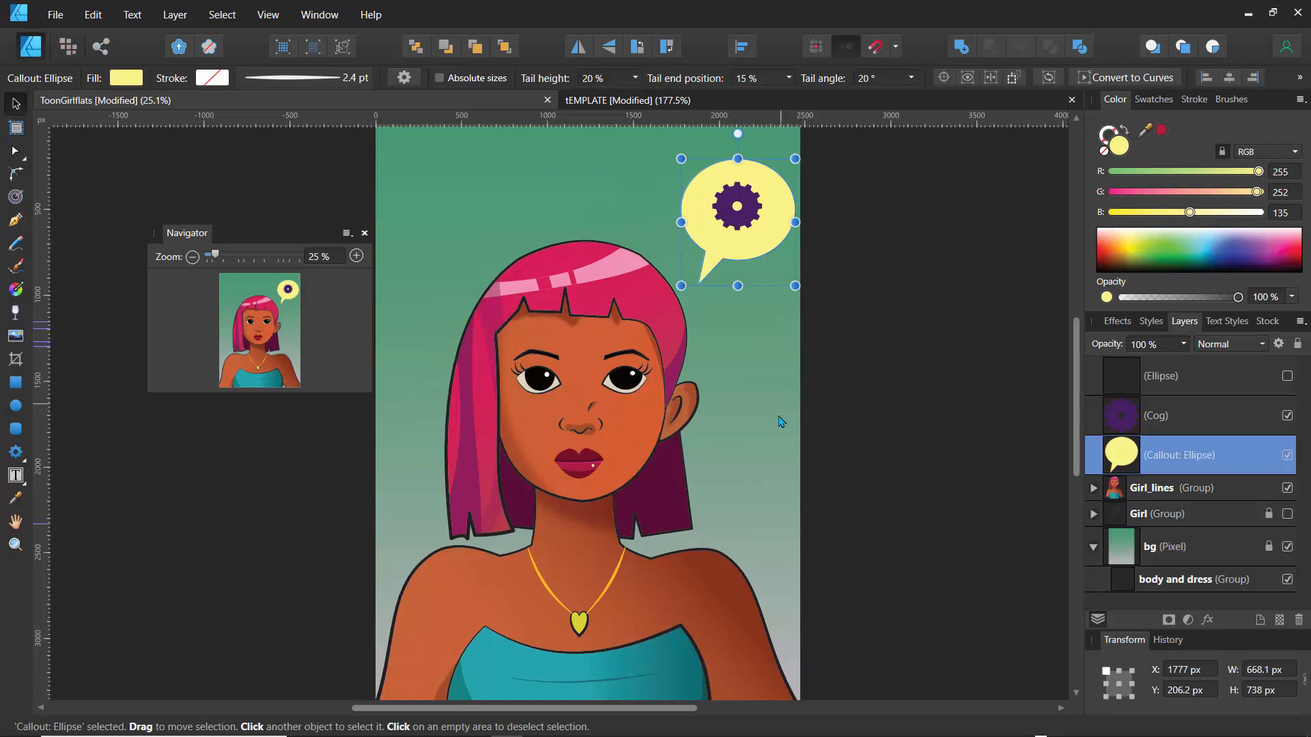
pyautogui.click(819, 423)
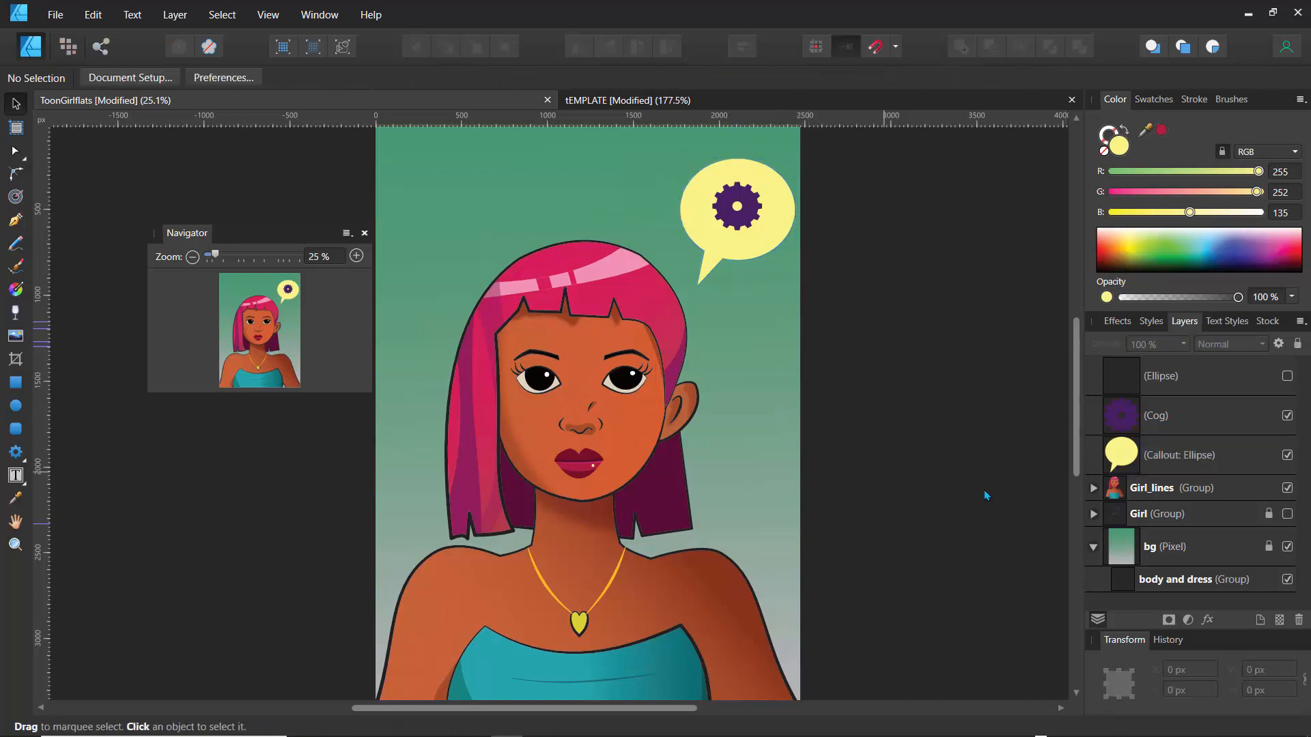
# Add a Vibrance adjustment to the Girl_lines group.
pyautogui.click(1153, 495)
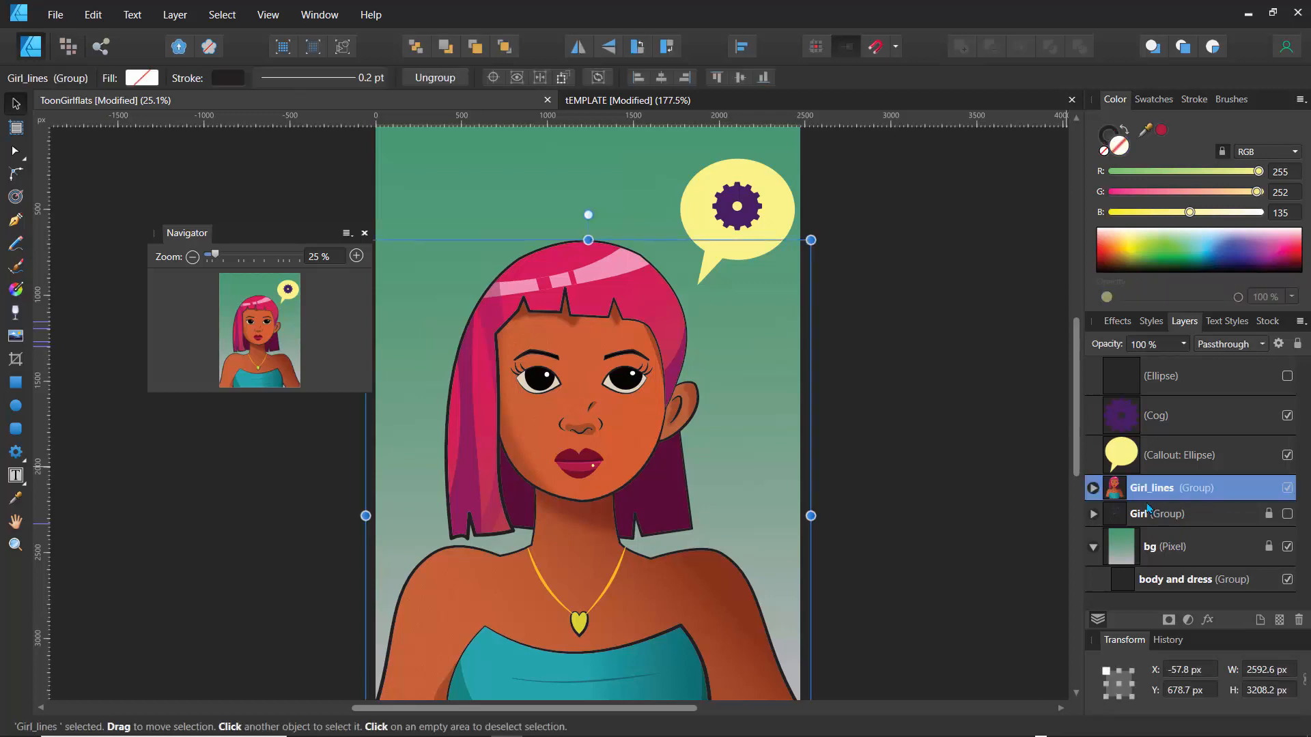
pyautogui.click(1286, 489)
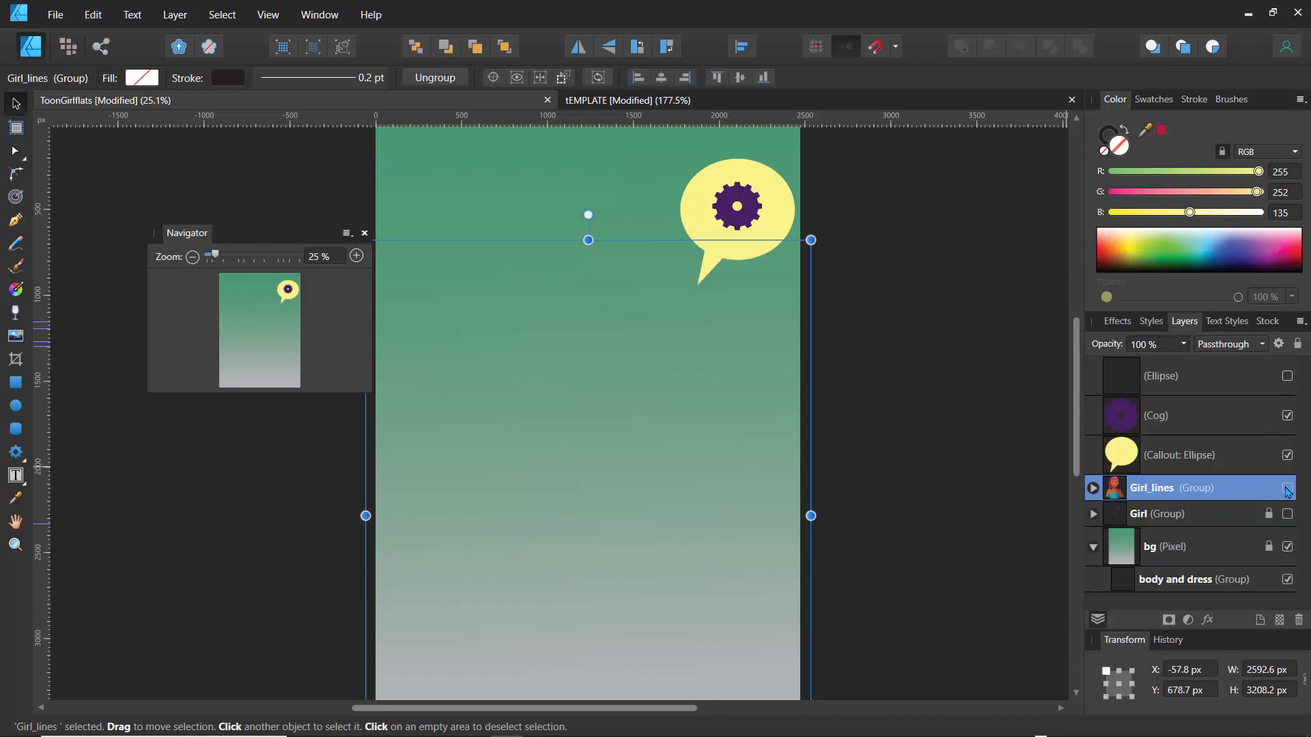
pyautogui.click(1287, 488)
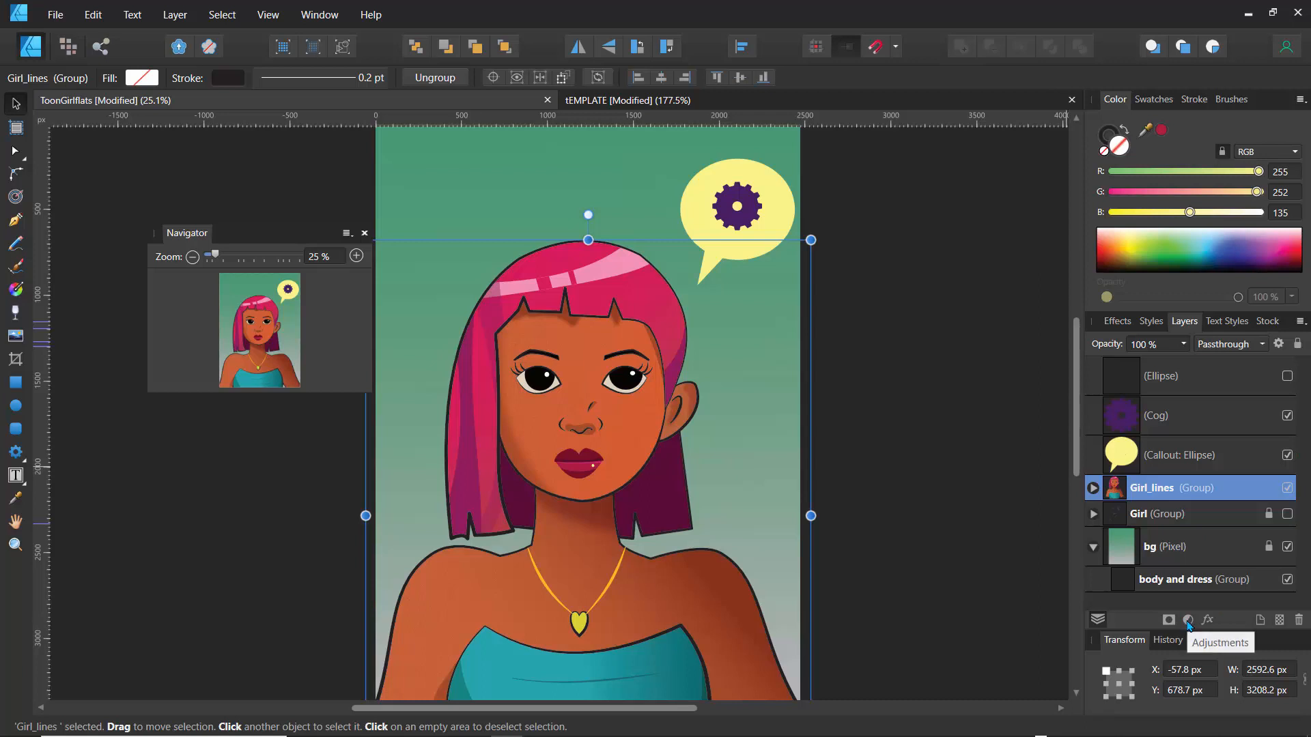
pyautogui.click(1187, 620)
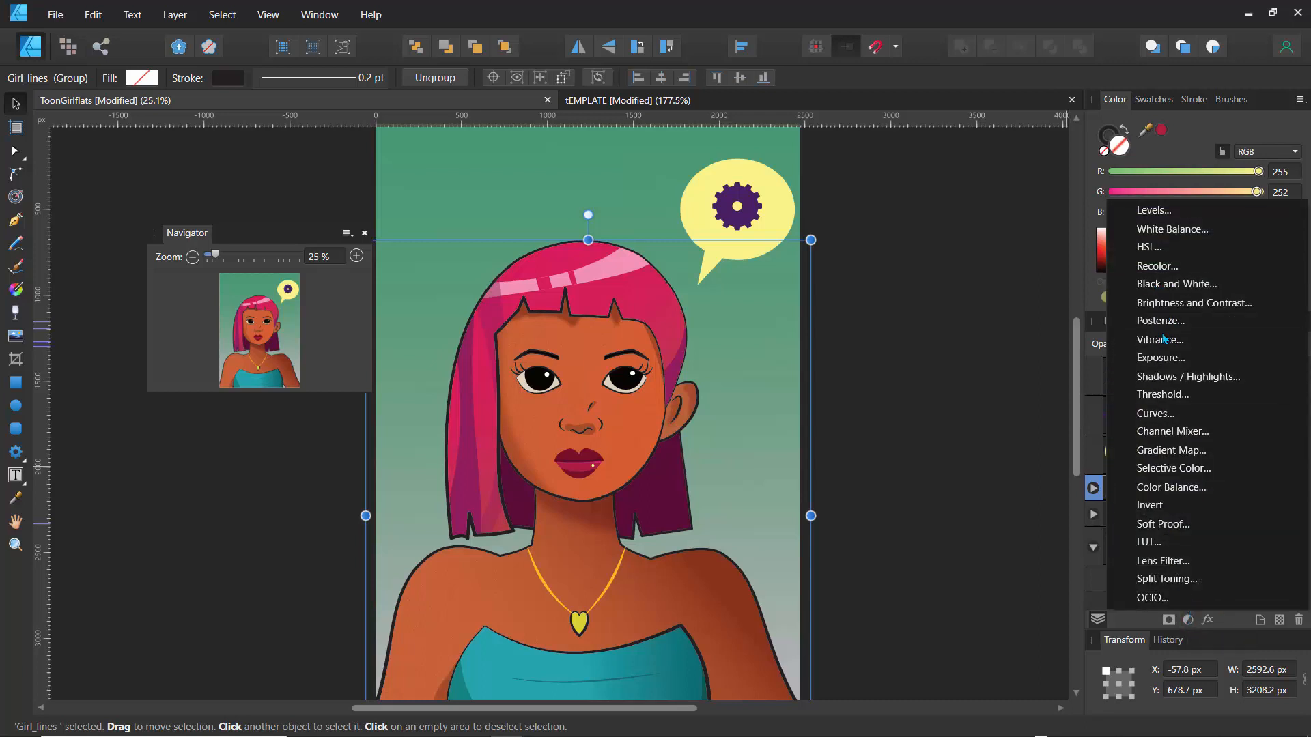
pyautogui.click(1164, 339)
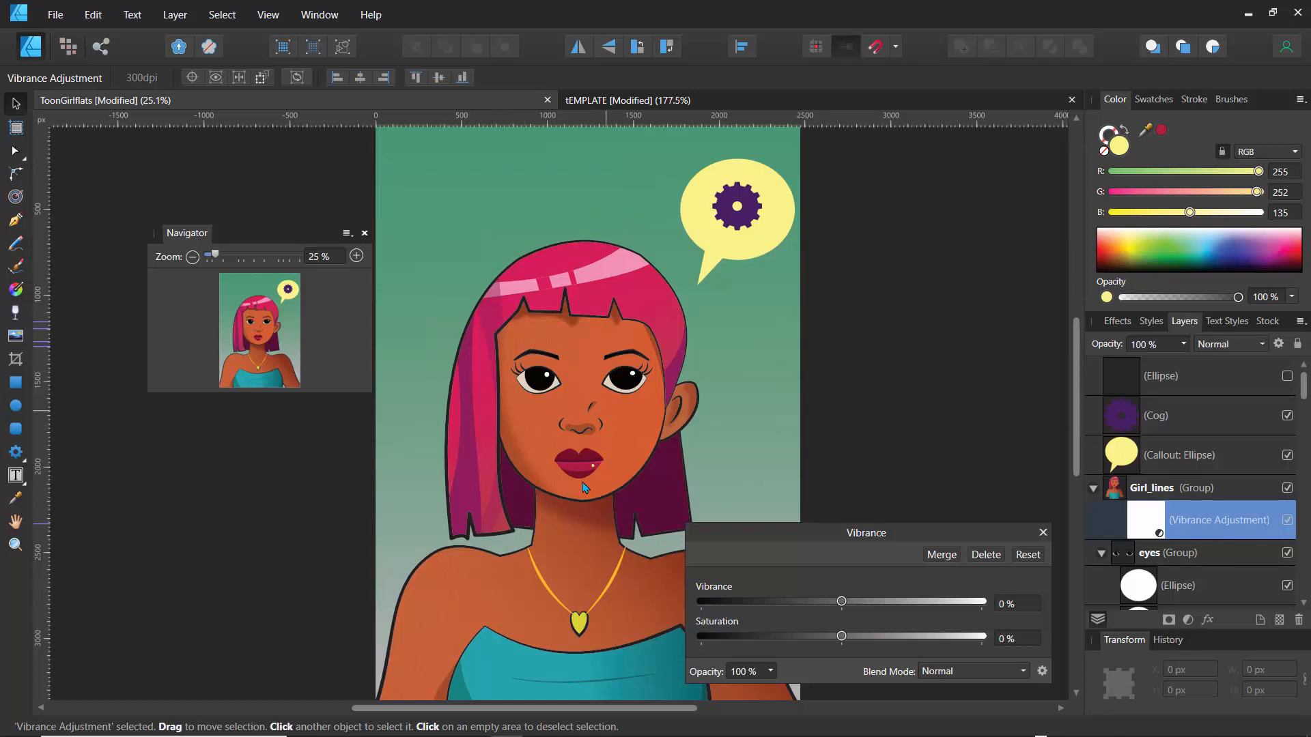
pyautogui.moveTo(796, 539); pyautogui.dragTo(183, 181)
# Try the Vibrance adjustment's saturation at -100 %, and return it to 0 %.
pyautogui.moveTo(232, 284); pyautogui.dragTo(97, 293)
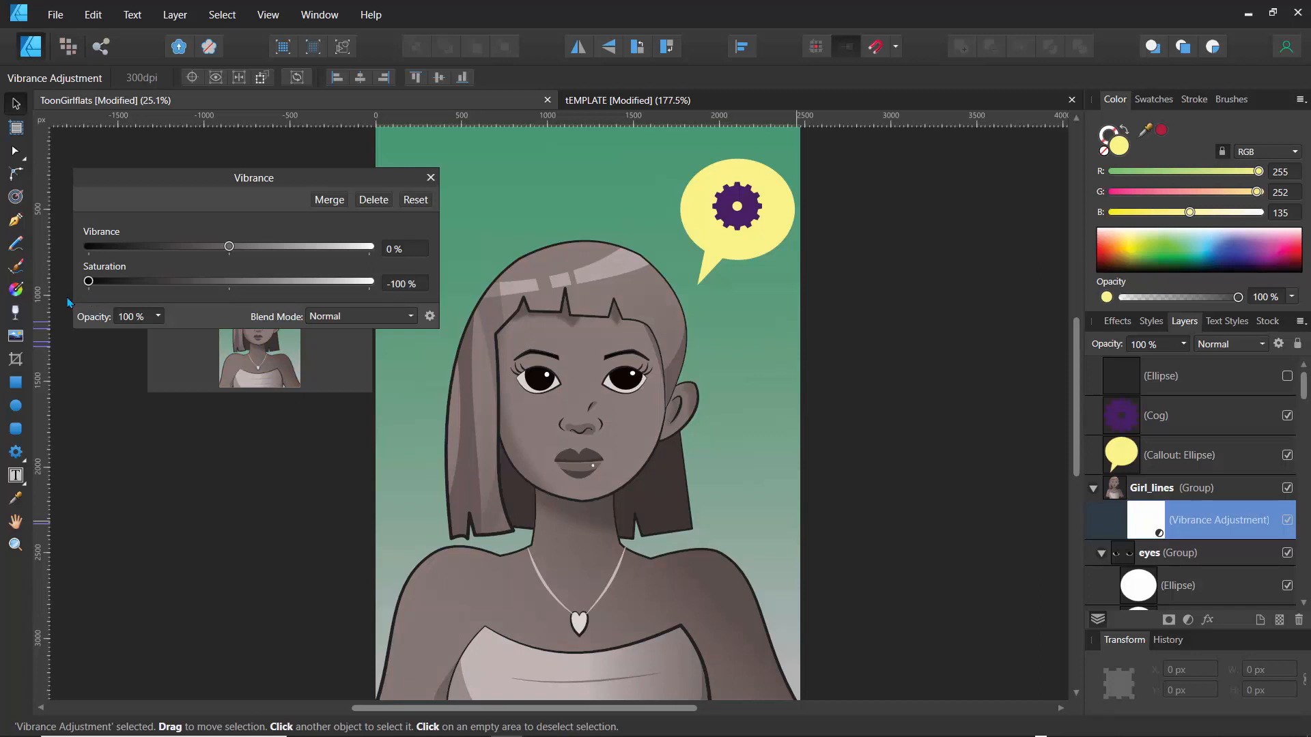
pyautogui.moveTo(91, 284); pyautogui.dragTo(230, 280)
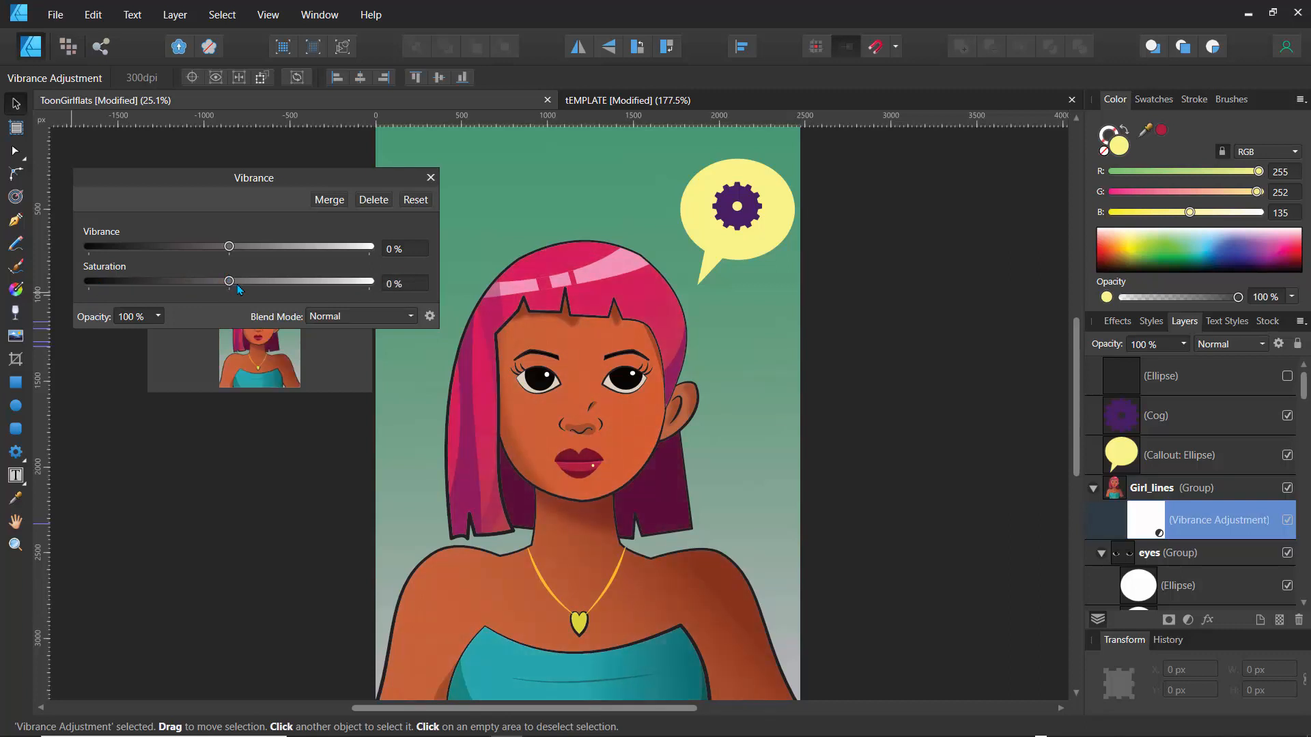
pyautogui.click(1095, 487)
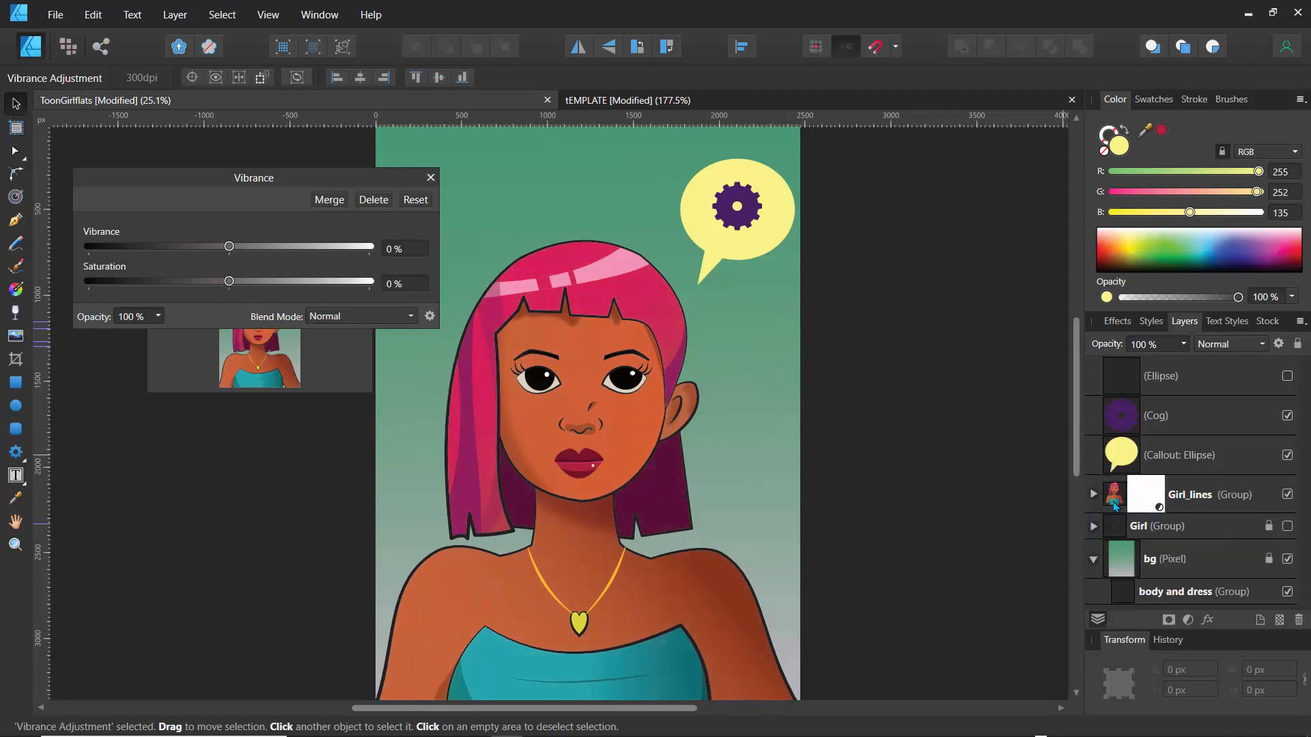
pyautogui.moveTo(1143, 502); pyautogui.dragTo(1147, 493)
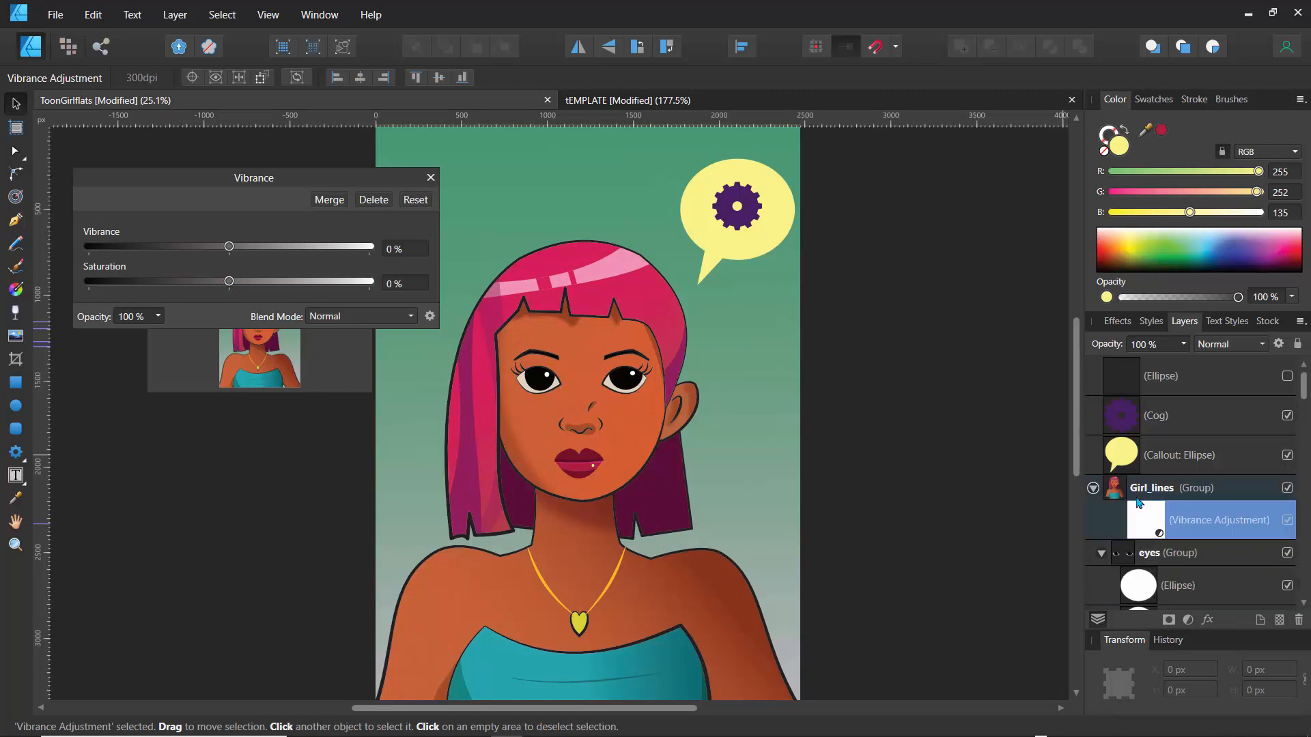
# Add an HSL adjustment above the Girl_lines group and shift its overall hue to turn the skin blue and the background red.
pyautogui.click(1188, 618)
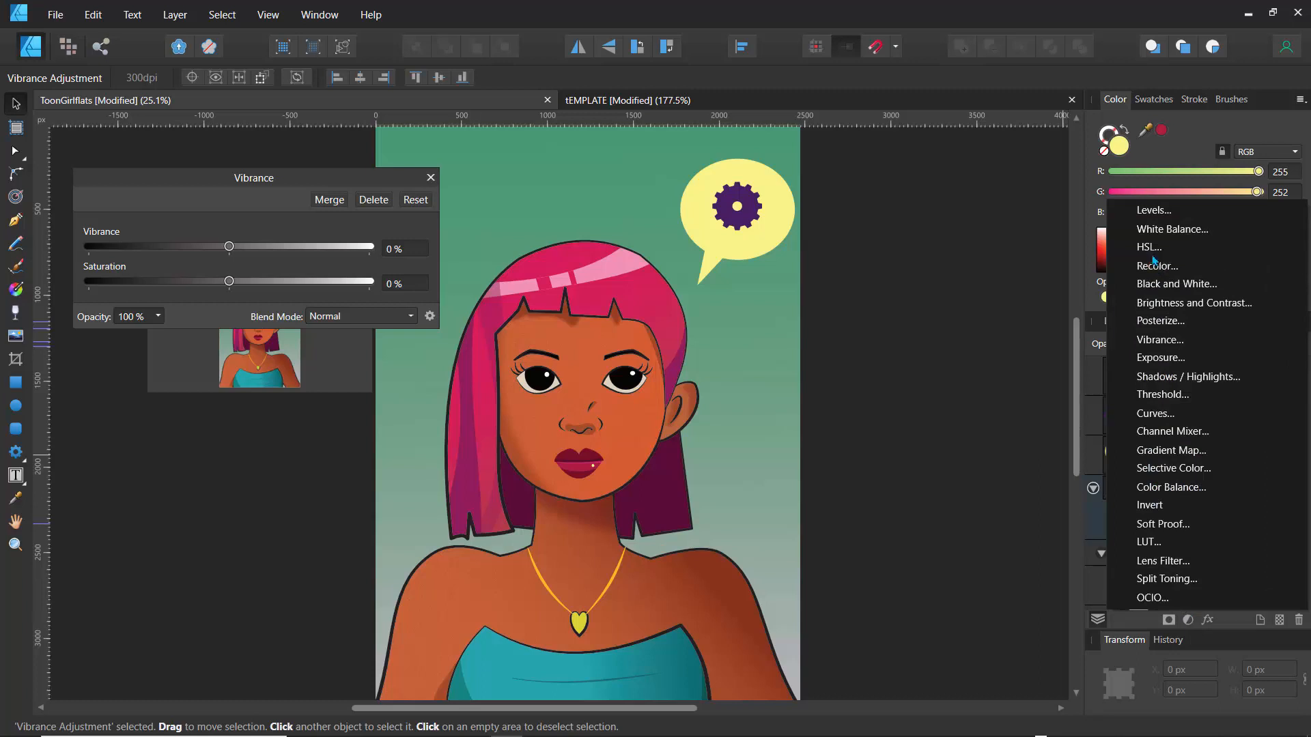
pyautogui.click(1146, 257)
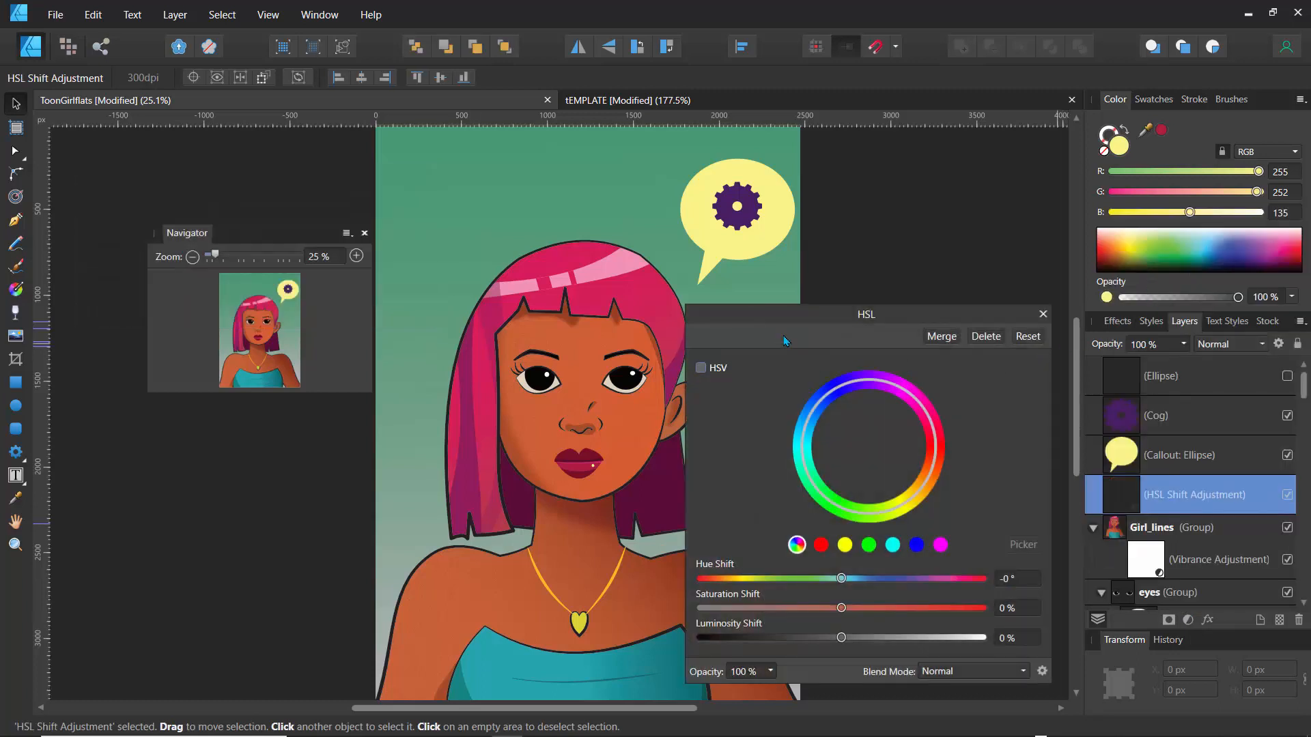
pyautogui.moveTo(777, 318); pyautogui.dragTo(875, 282)
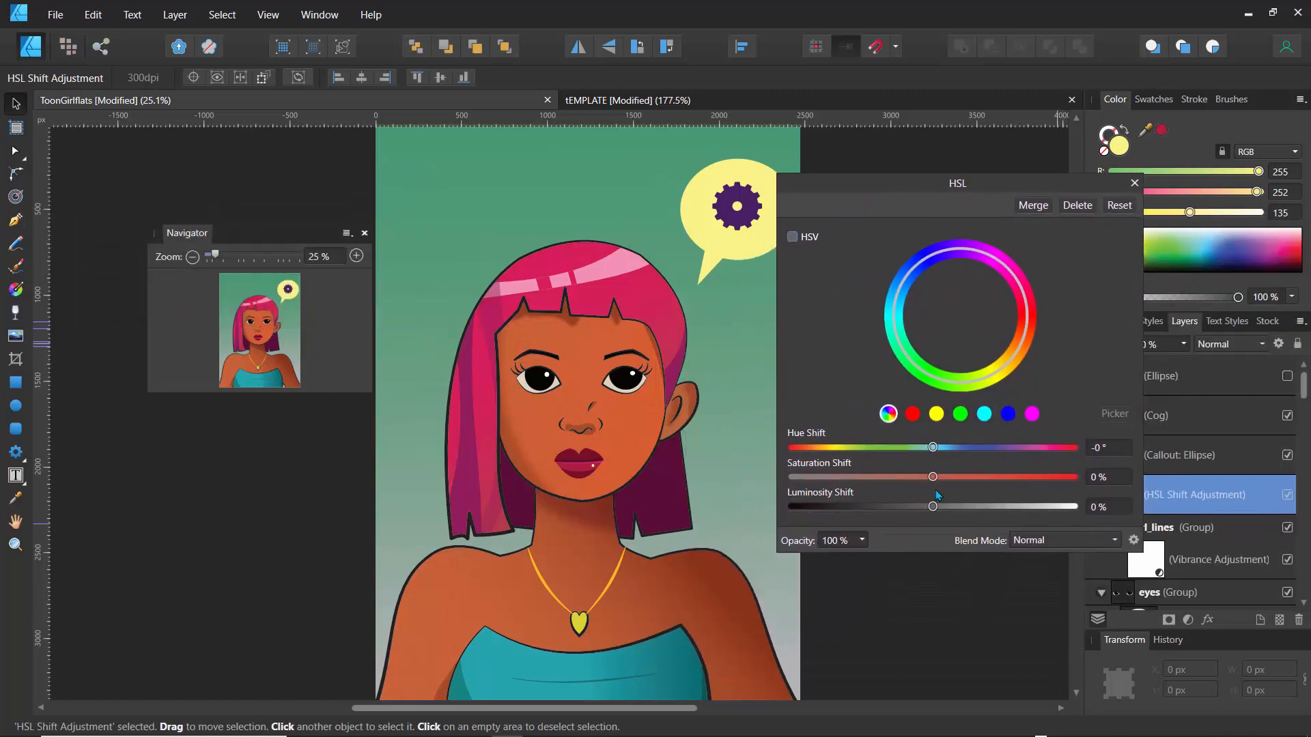
pyautogui.moveTo(934, 510); pyautogui.dragTo(1084, 510)
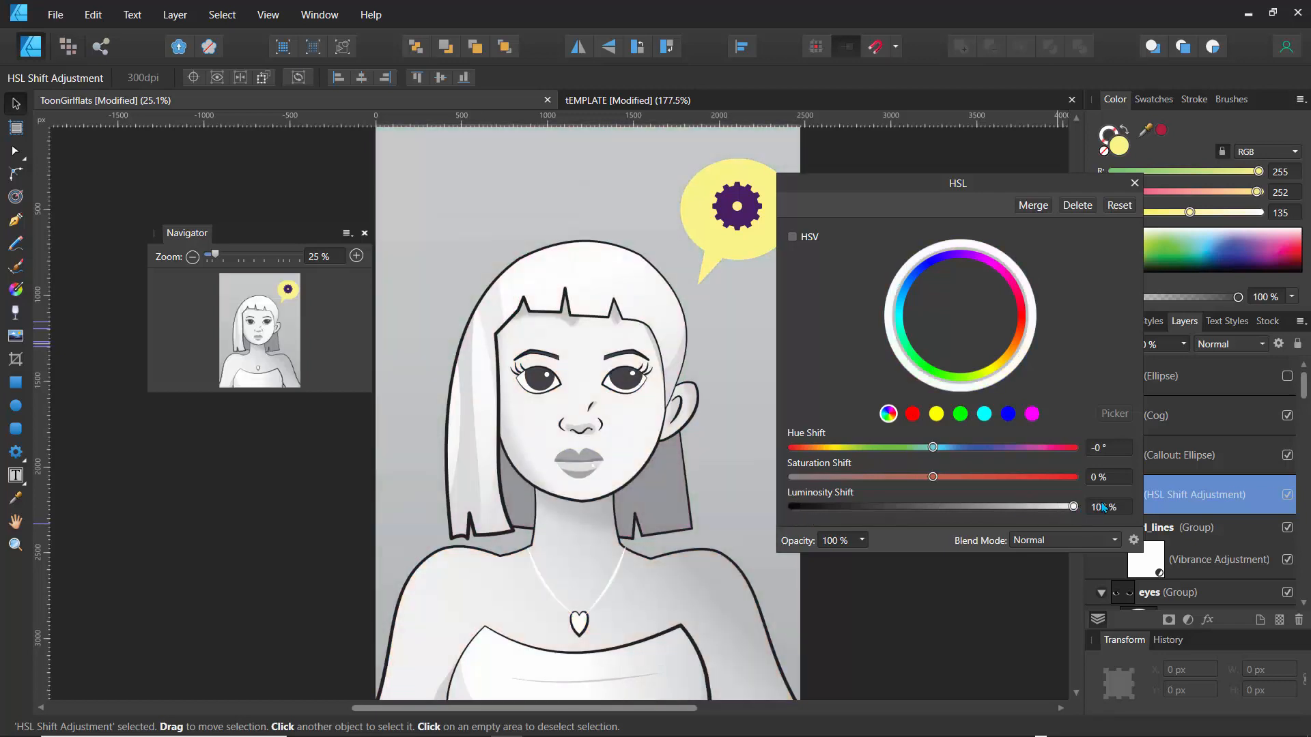
pyautogui.moveTo(935, 483); pyautogui.dragTo(923, 482)
pyautogui.moveTo(933, 484); pyautogui.dragTo(1044, 462)
# Set the HSL adjustment's blue range to hue shift 49.3°, saturation shift -30 % and luminosity shift 66 %.
pyautogui.click(1008, 414)
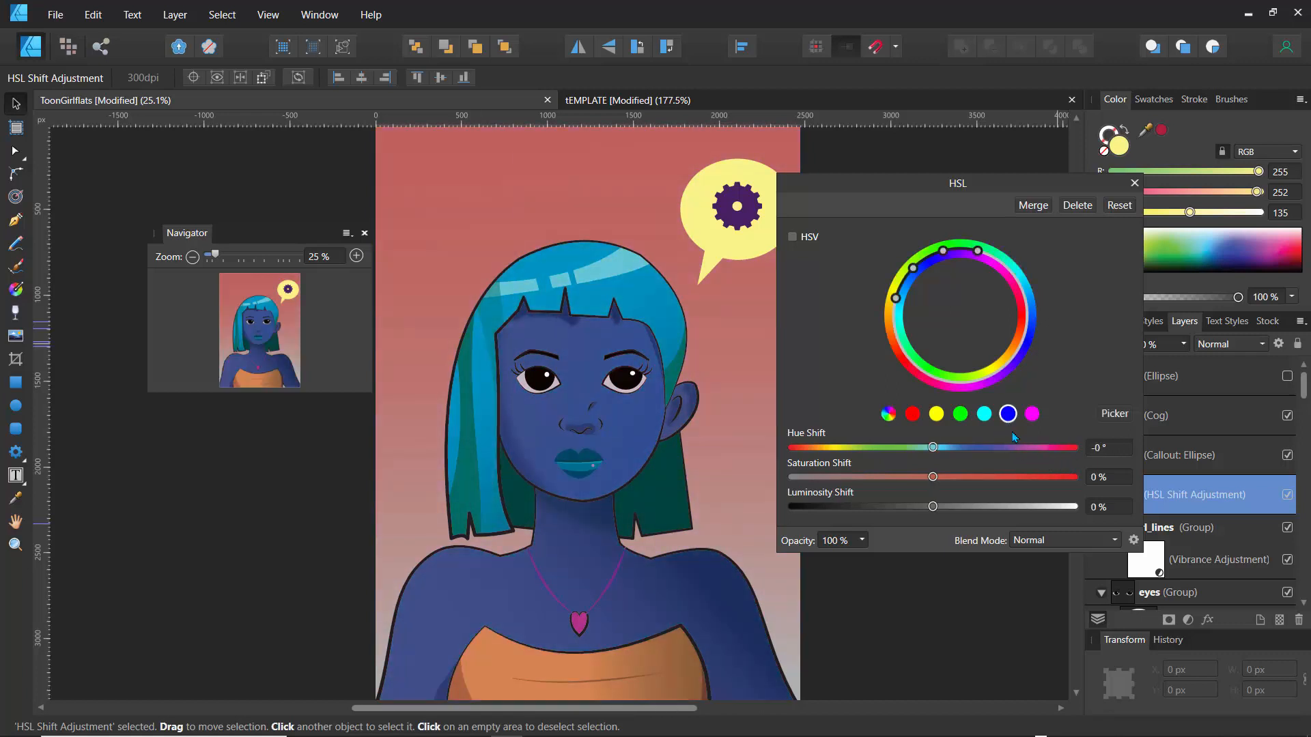
pyautogui.moveTo(939, 448); pyautogui.dragTo(1025, 507)
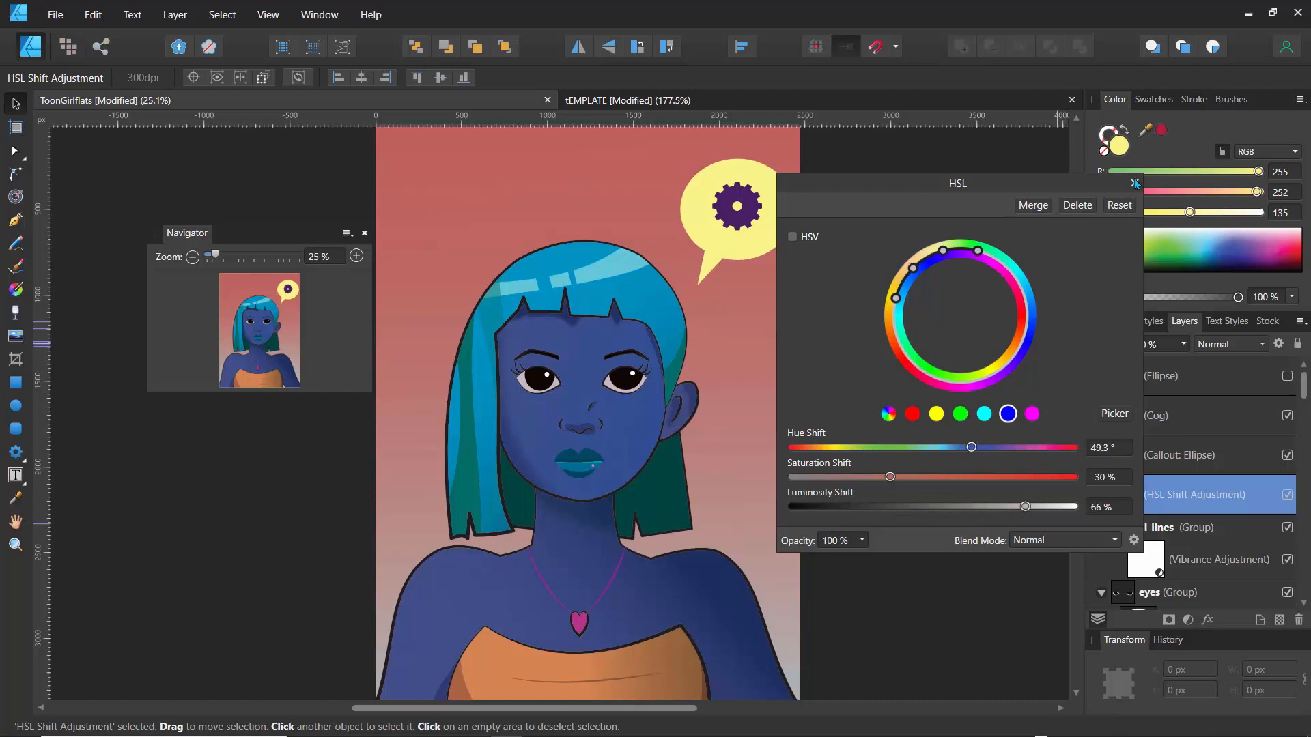
pyautogui.click(1134, 184)
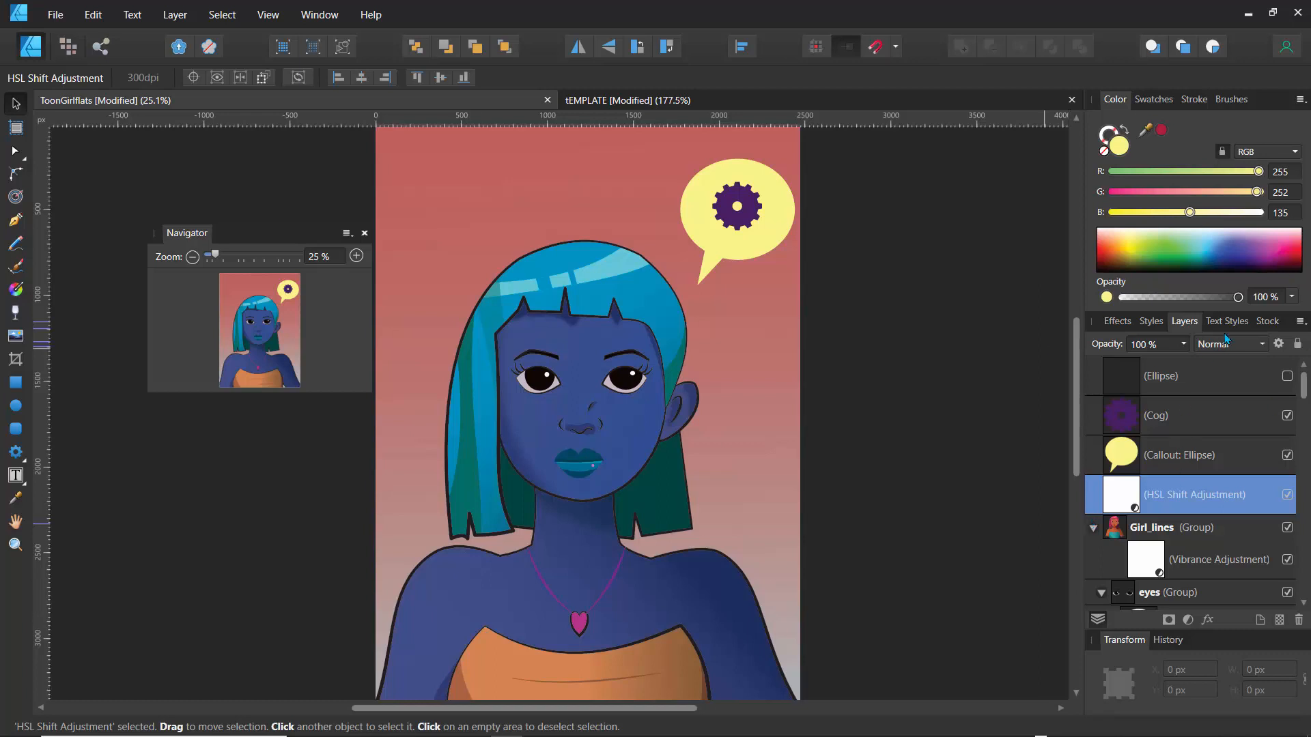
# Lower the HSL adjustment layer's opacity to 3 %.
pyautogui.click(1184, 344)
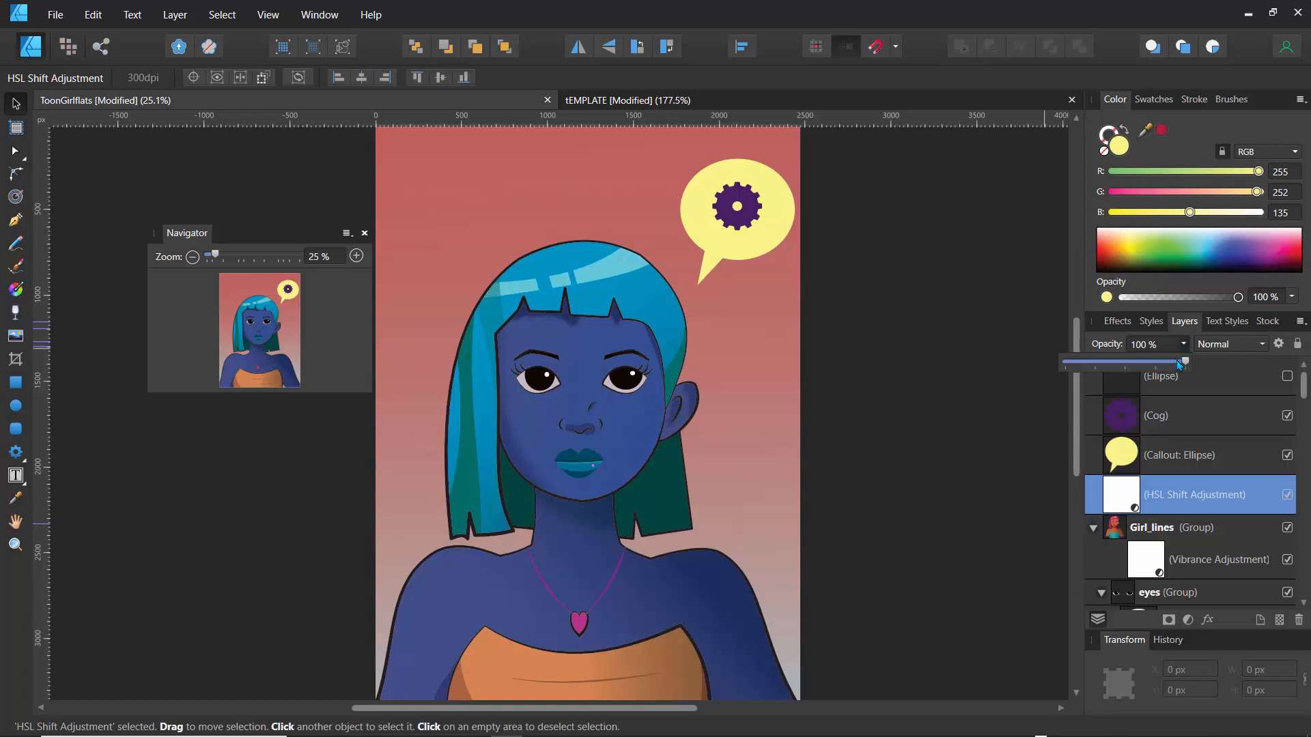
pyautogui.moveTo(1187, 362); pyautogui.dragTo(1072, 375)
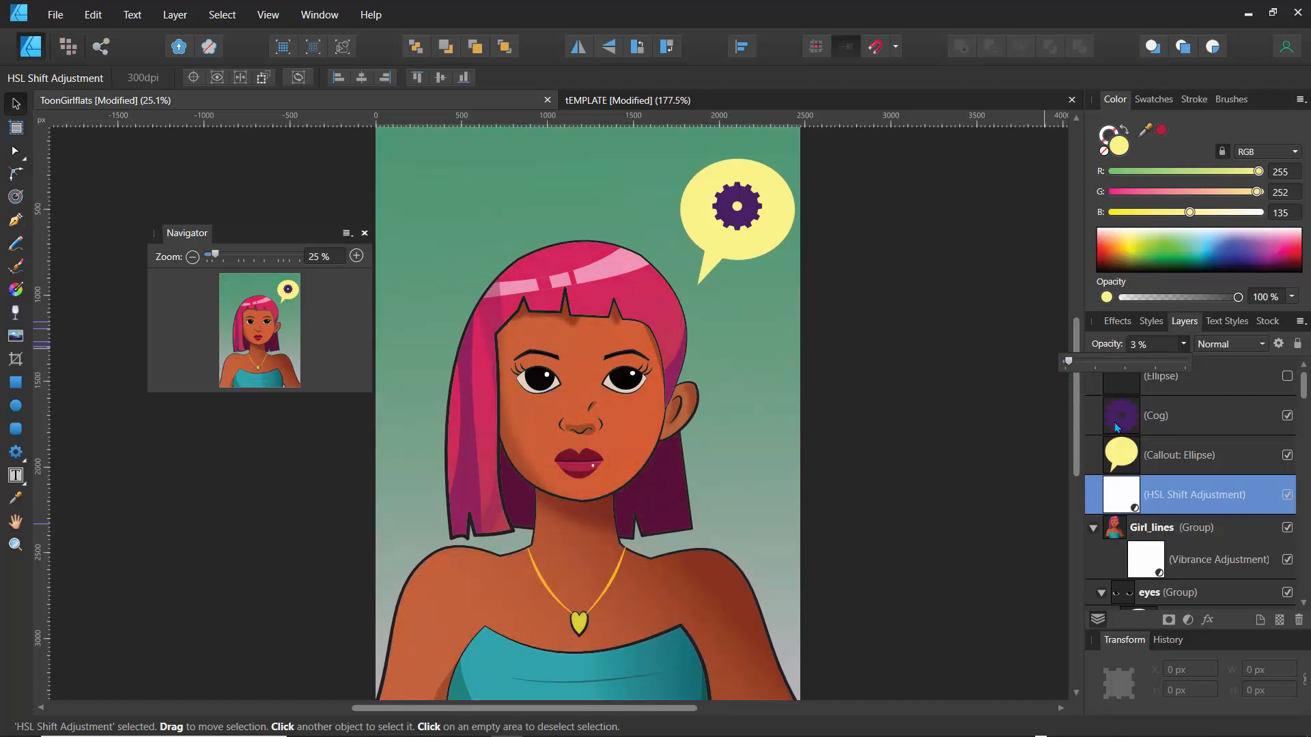
# Compare the figure with the Vibrance adjustment hidden and shown, and set the adjustment's saturation to 8 %.
pyautogui.click(1152, 568)
pyautogui.click(1286, 562)
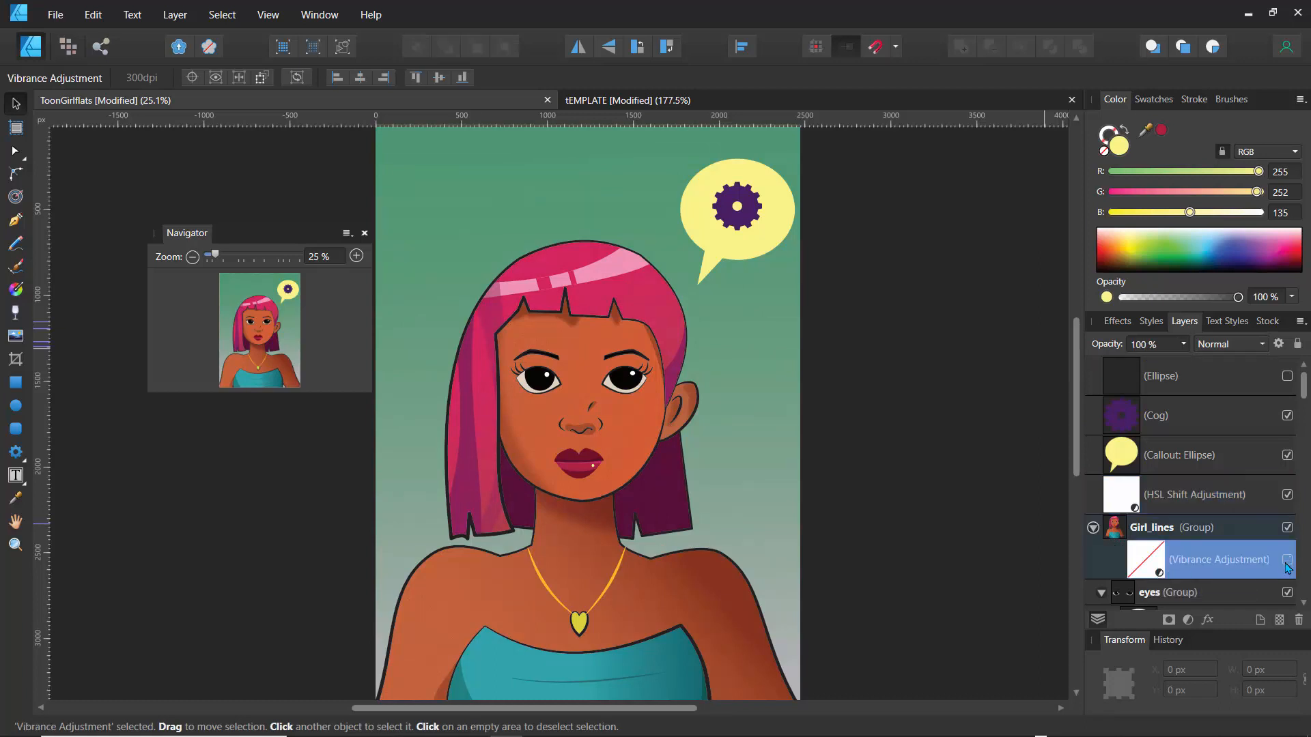
pyautogui.click(1286, 563)
pyautogui.click(1288, 562)
pyautogui.click(1287, 562)
pyautogui.doubleClick(1145, 558)
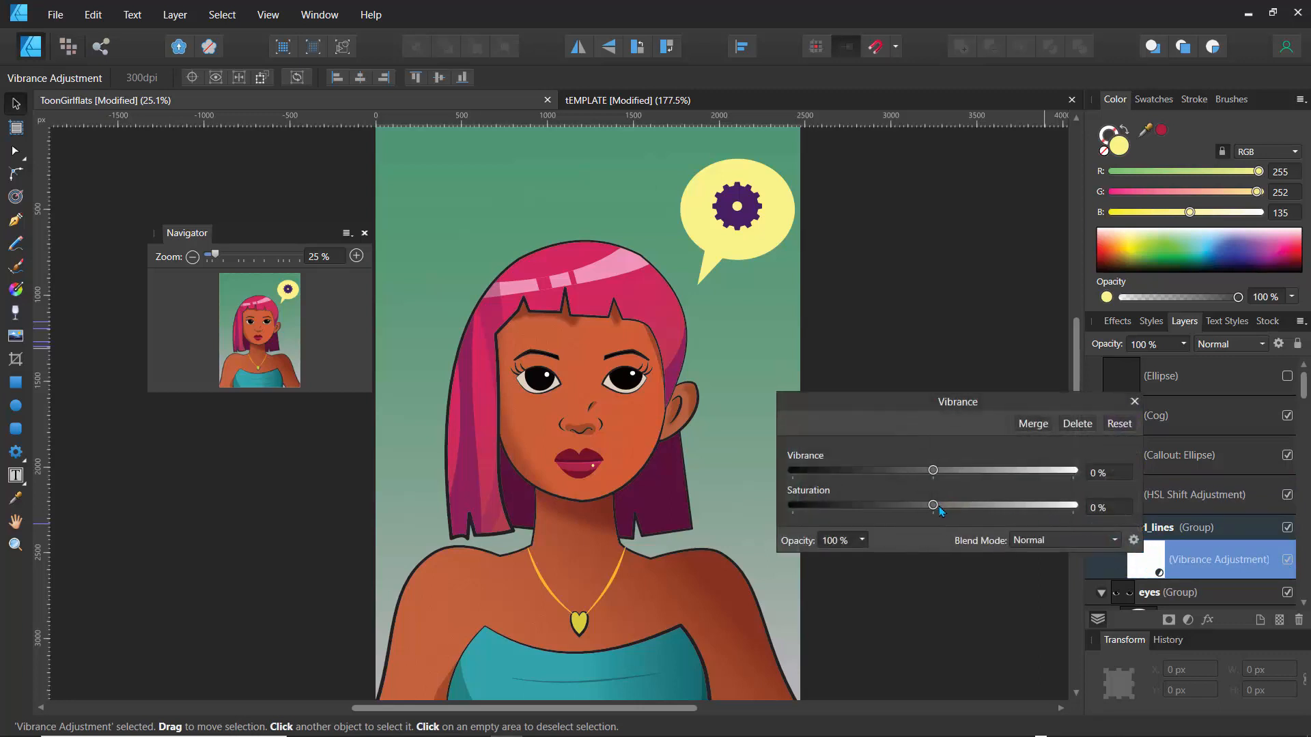
pyautogui.moveTo(938, 505); pyautogui.dragTo(946, 514)
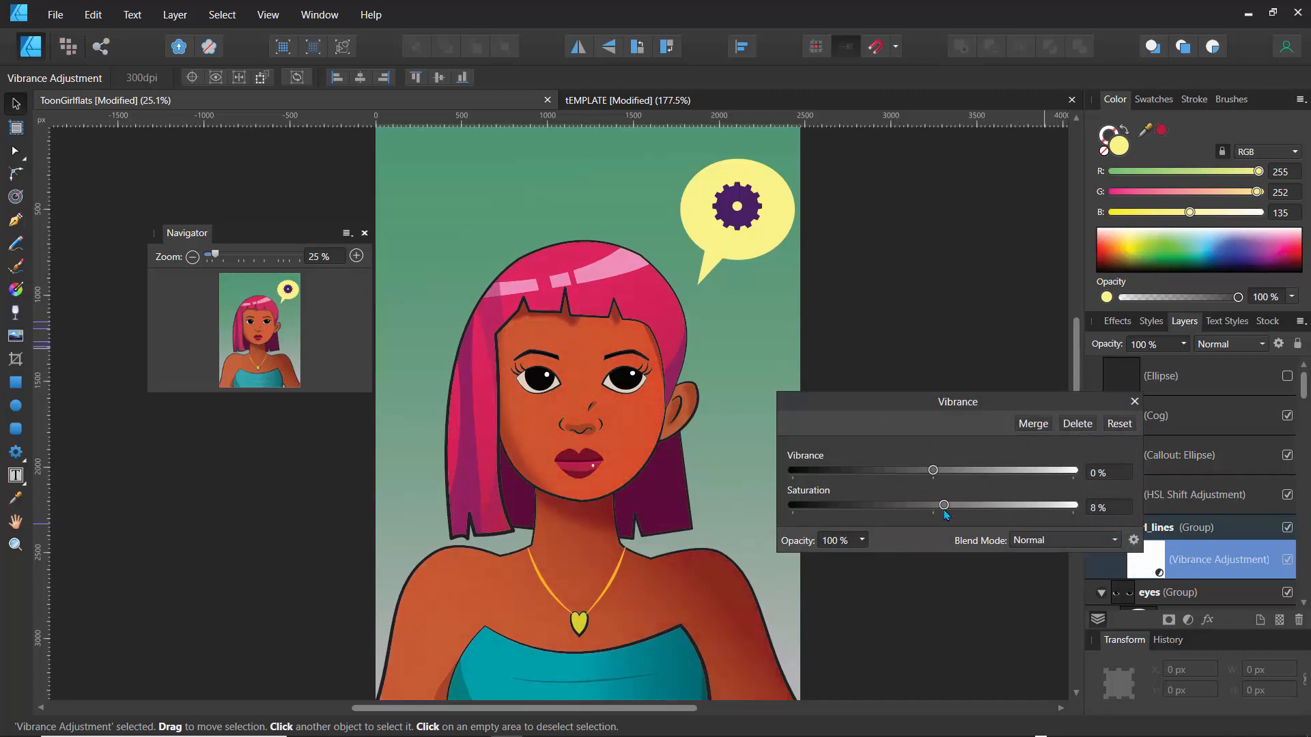
pyautogui.click(1134, 401)
# Lower the Vibrance adjustment layer's opacity to 16 % and save the document.
pyautogui.click(1185, 345)
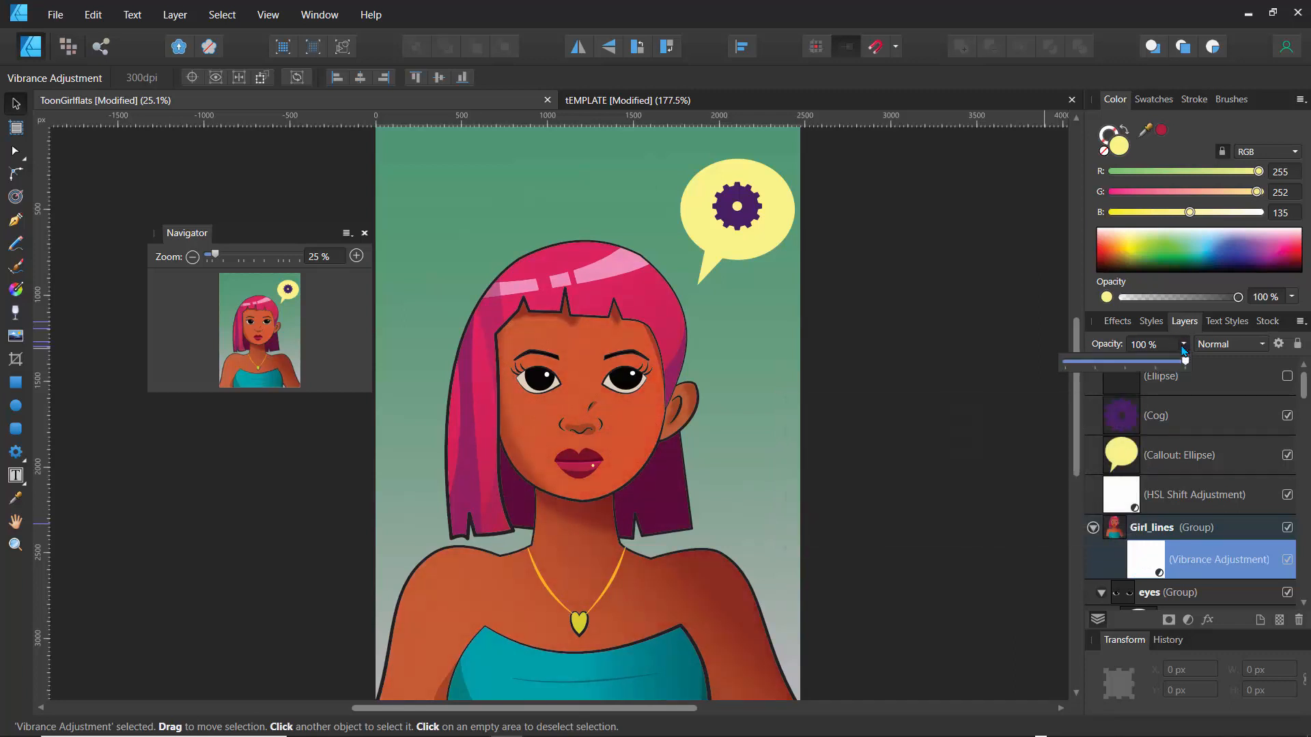
pyautogui.moveTo(1183, 367); pyautogui.dragTo(1066, 324)
pyautogui.click(1075, 339)
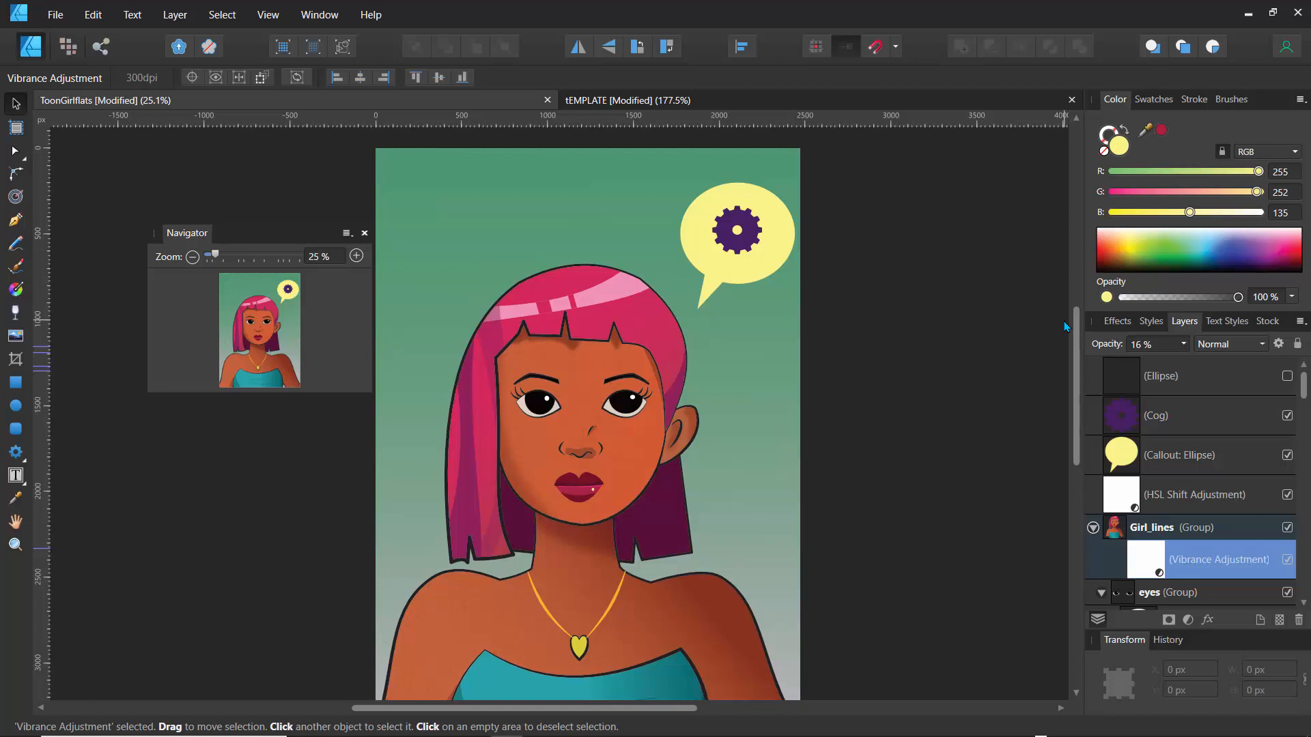
pyautogui.hotkey('ctrl', 's')
# Add an Outline layer effect in white (FFFFFF) to the bg background layer.
pyautogui.moveTo(1303, 399); pyautogui.dragTo(1292, 603)
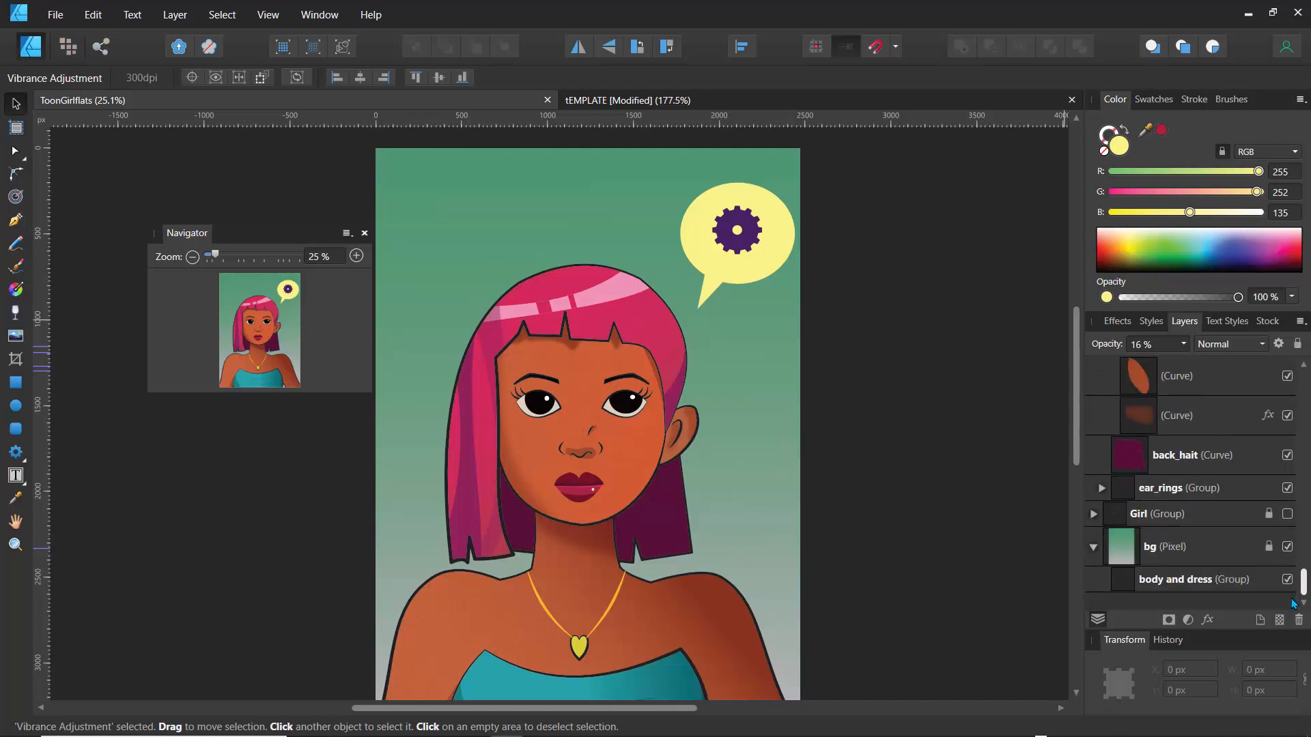
pyautogui.click(1142, 561)
pyautogui.click(1208, 621)
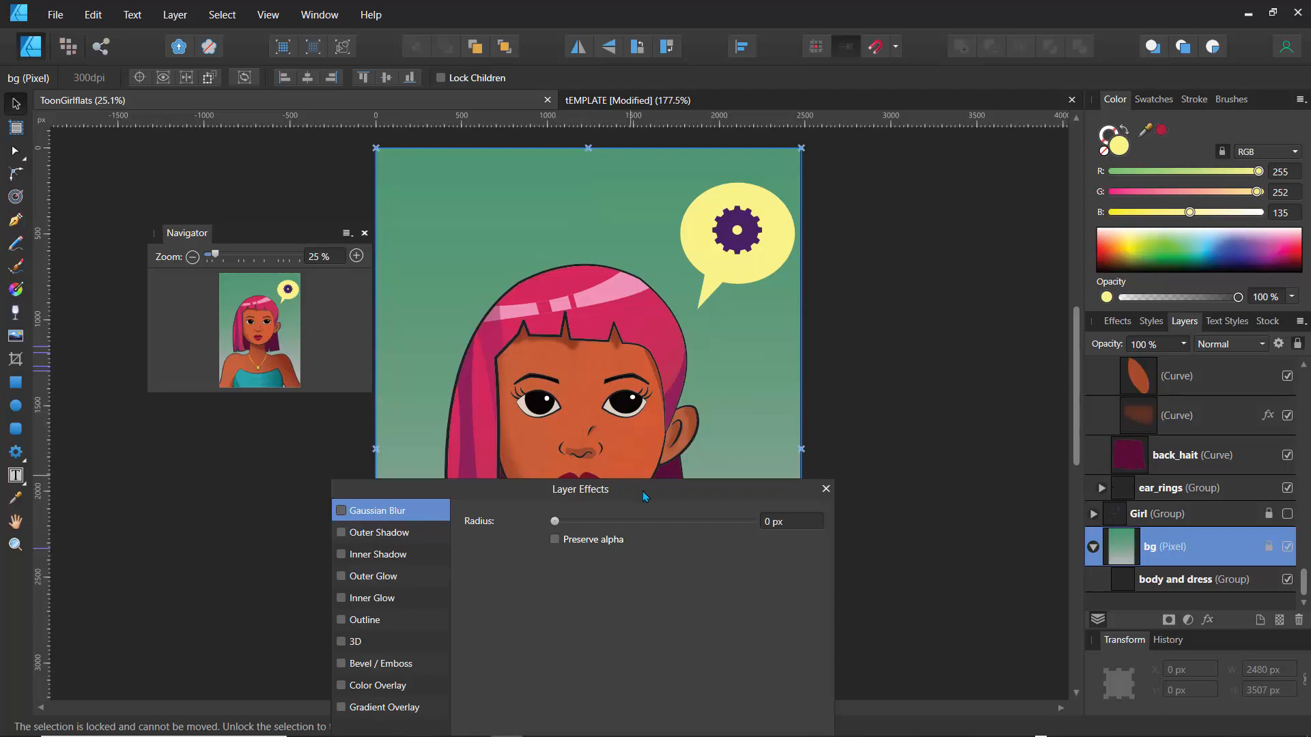
pyautogui.moveTo(645, 496); pyautogui.dragTo(945, 243)
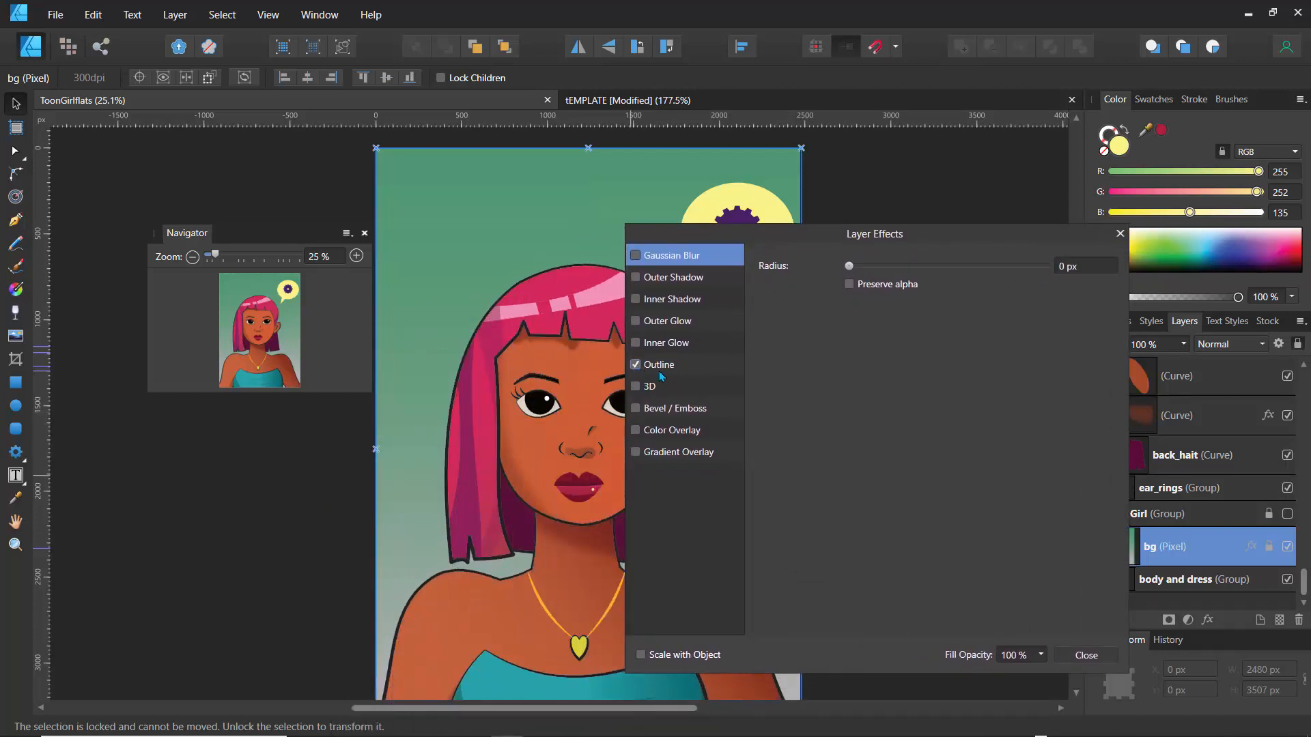
pyautogui.click(662, 373)
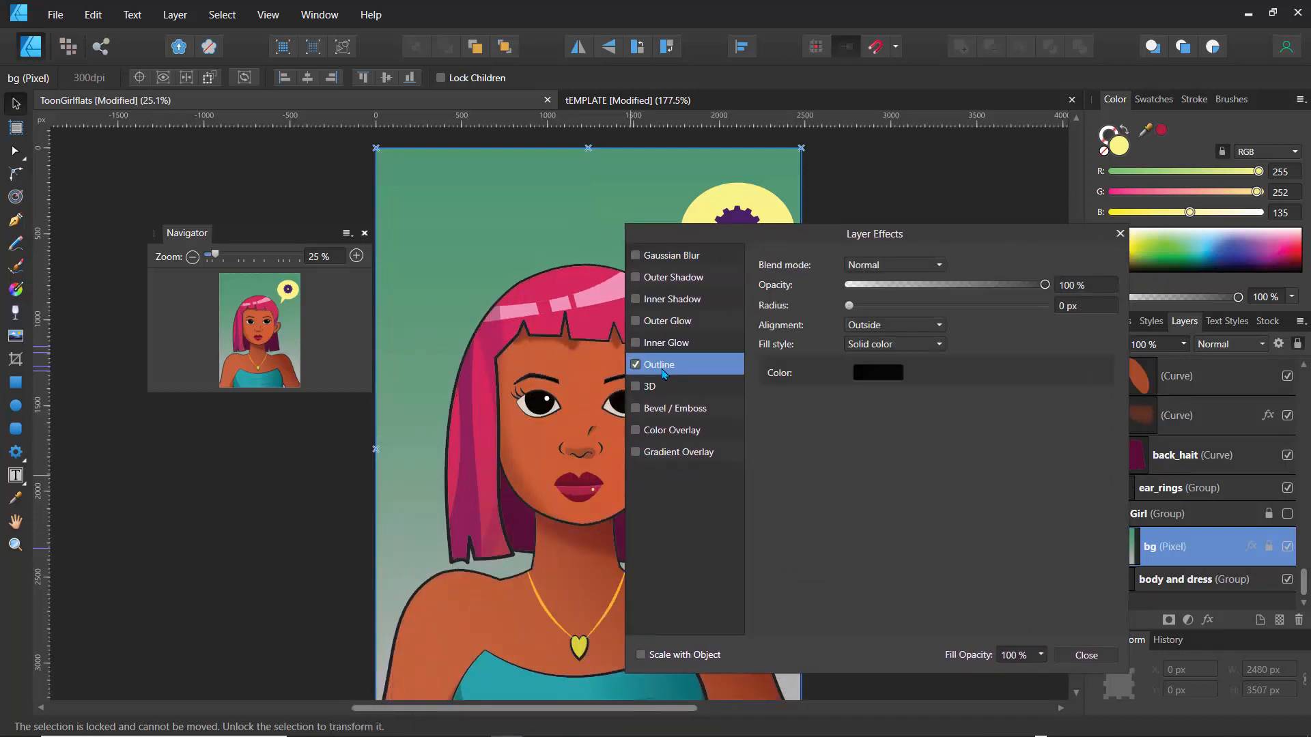
pyautogui.click(877, 373)
pyautogui.moveTo(873, 524); pyautogui.dragTo(873, 499)
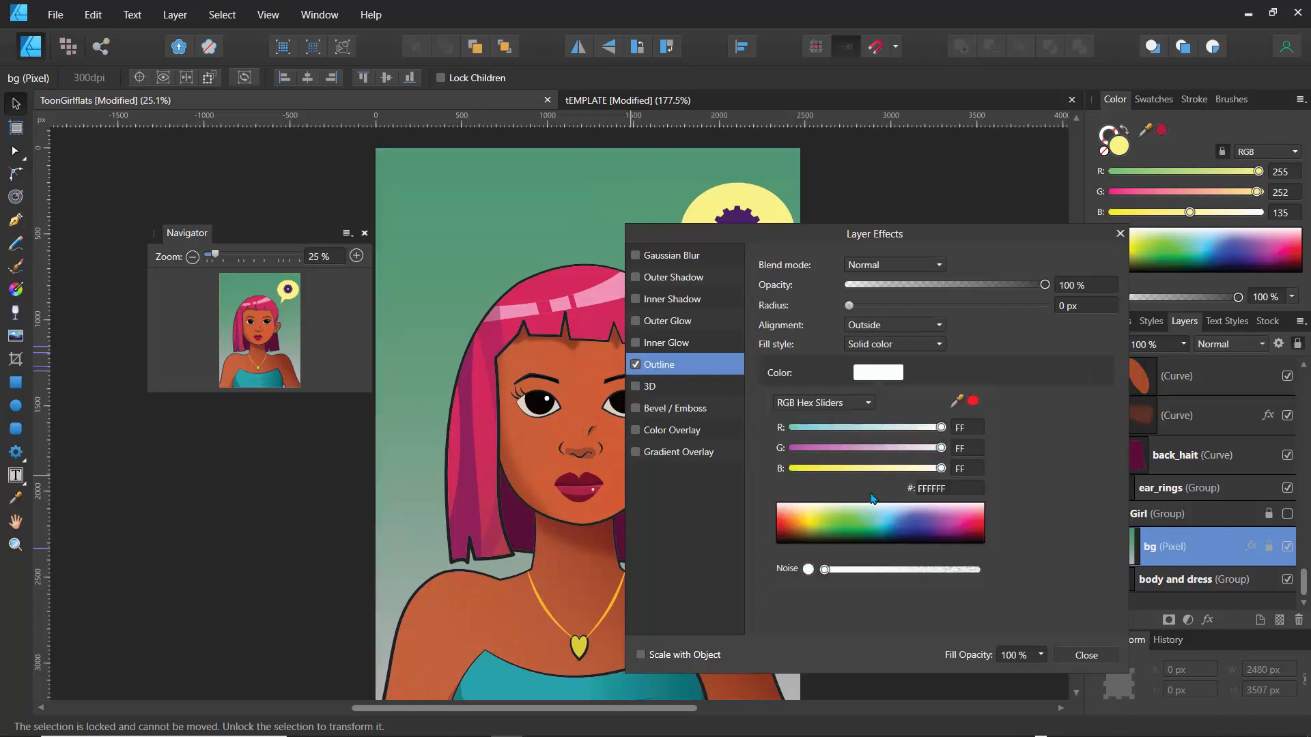
pyautogui.click(845, 244)
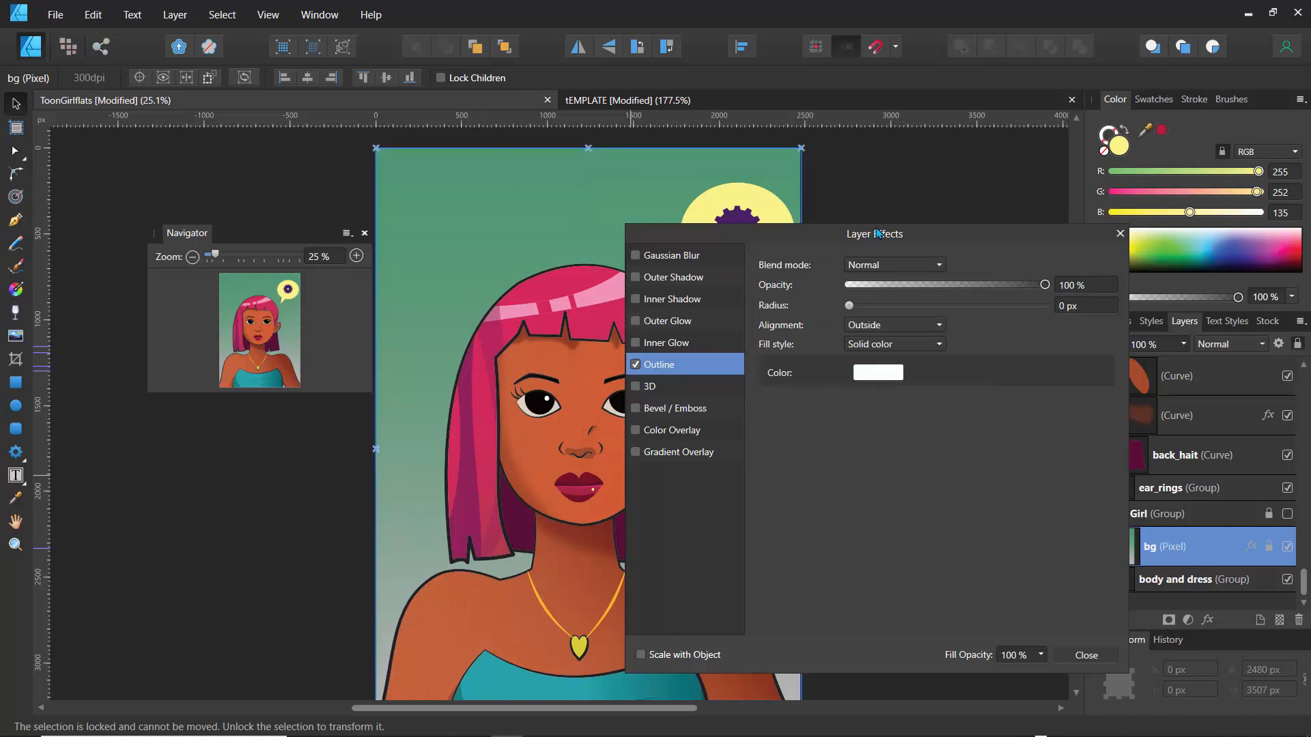
# Give the background's outline a small radius, align it inside the edge and keep a solid color fill style.
pyautogui.moveTo(933, 239); pyautogui.dragTo(1046, 216)
pyautogui.moveTo(962, 283); pyautogui.dragTo(998, 285)
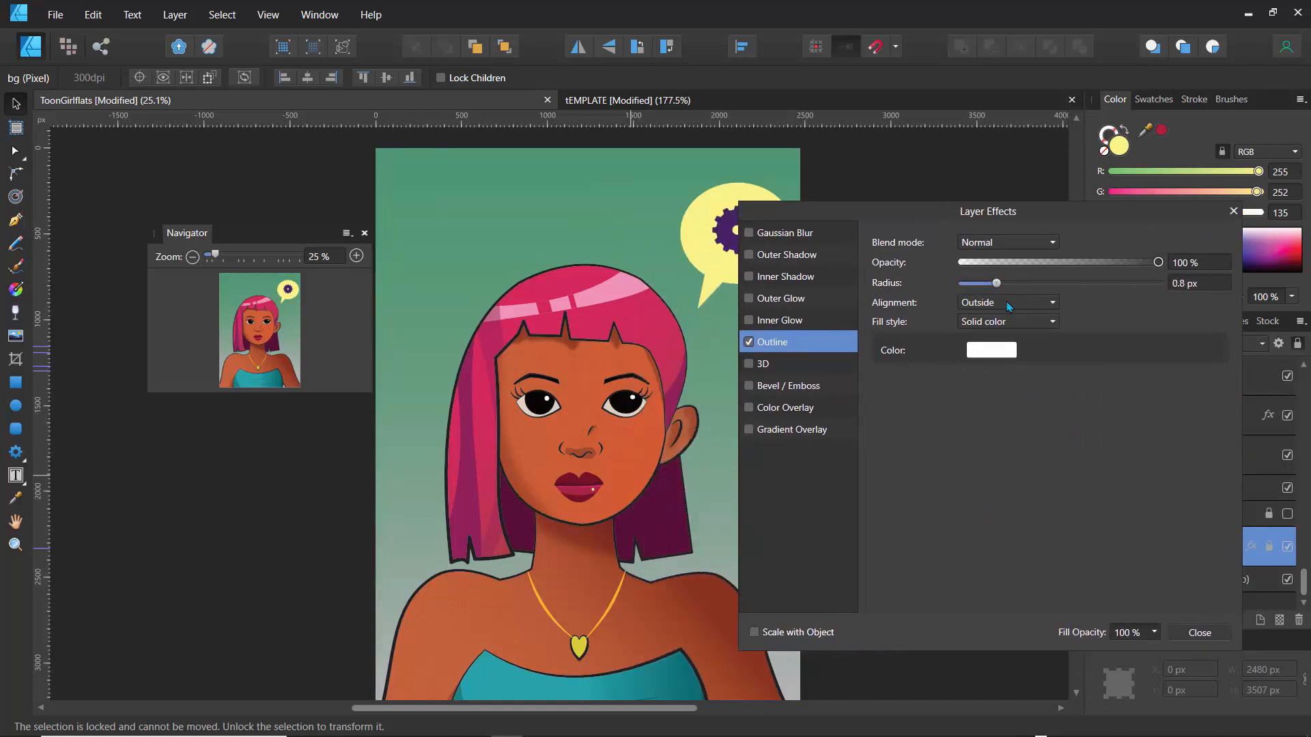
pyautogui.click(1007, 305)
pyautogui.click(984, 362)
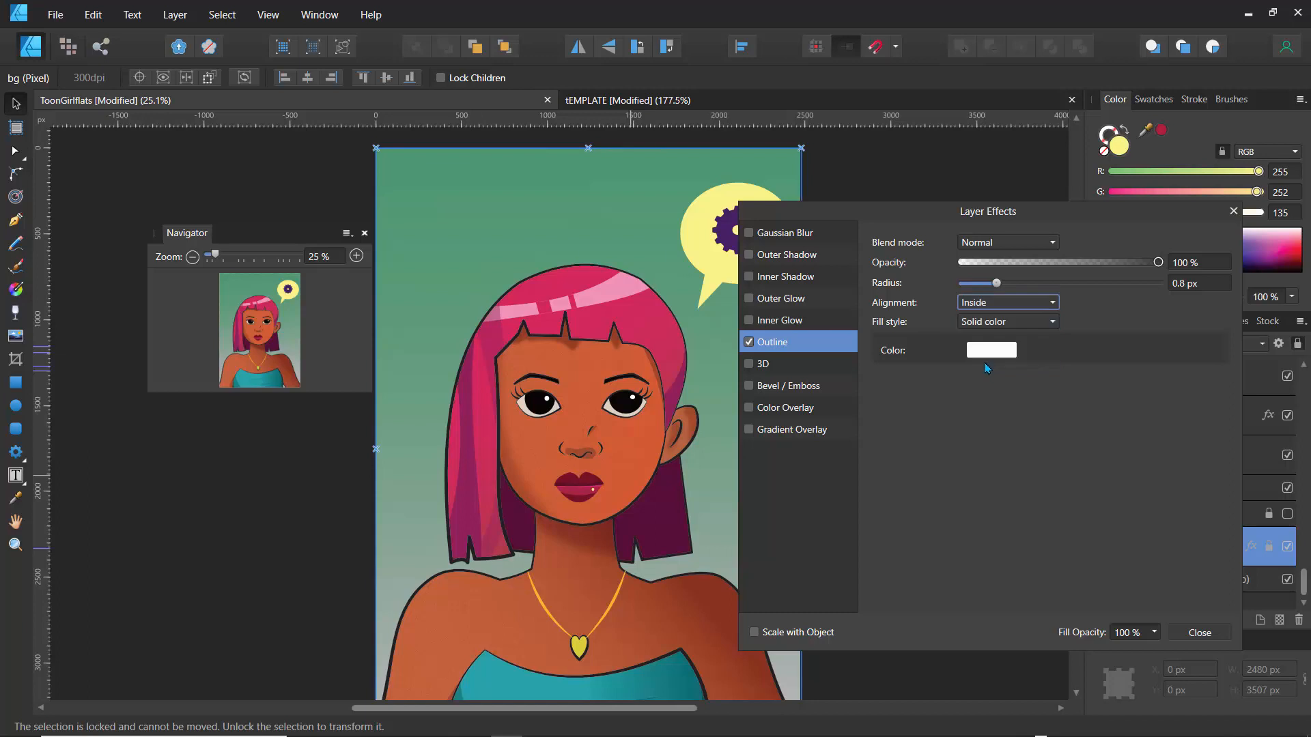
pyautogui.click(975, 325)
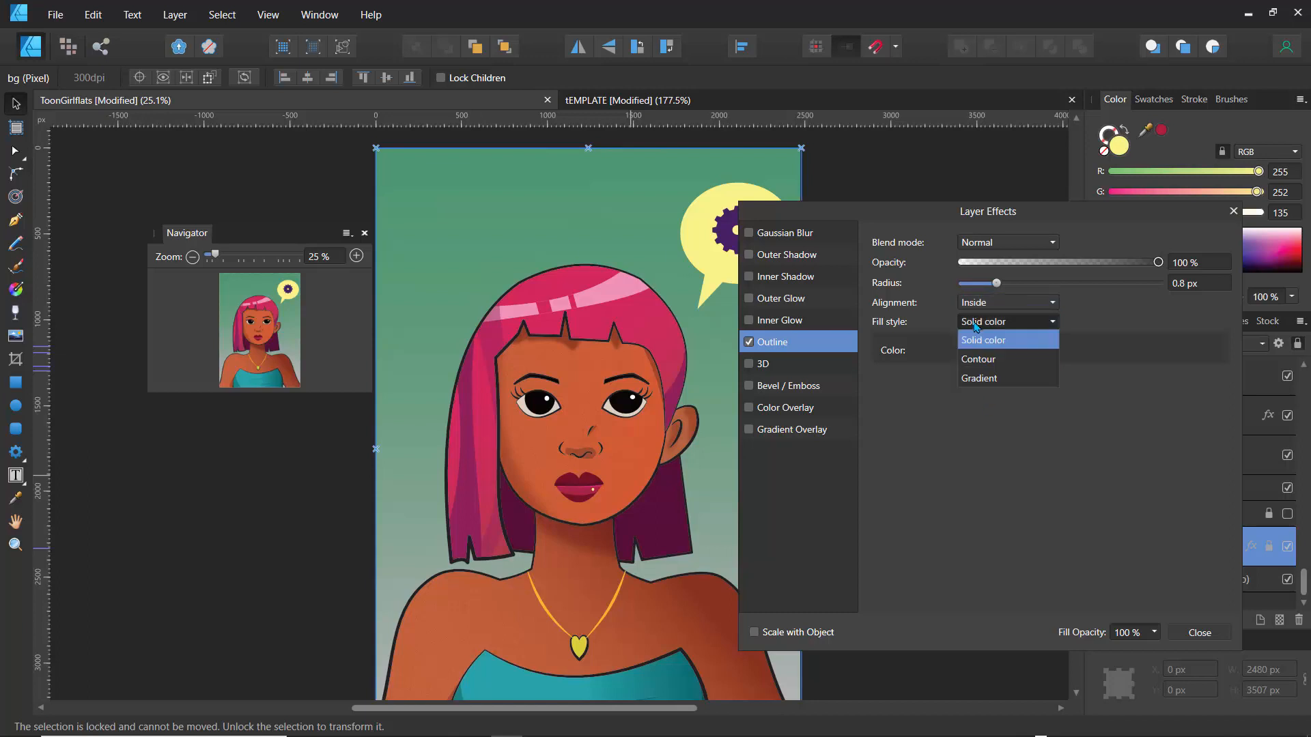
pyautogui.click(975, 341)
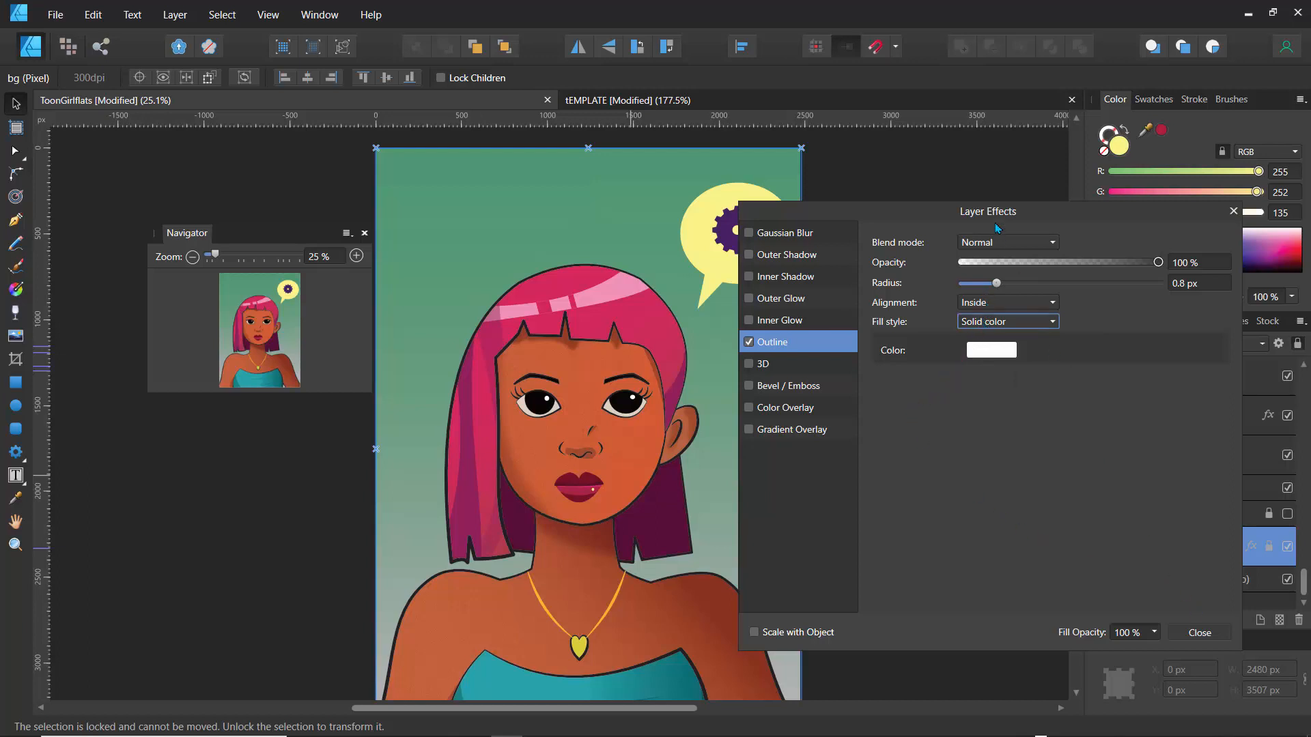
# Increase the radius of the background's outline to 40.3 px.
pyautogui.moveTo(1041, 211); pyautogui.dragTo(434, 280)
pyautogui.click(1093, 548)
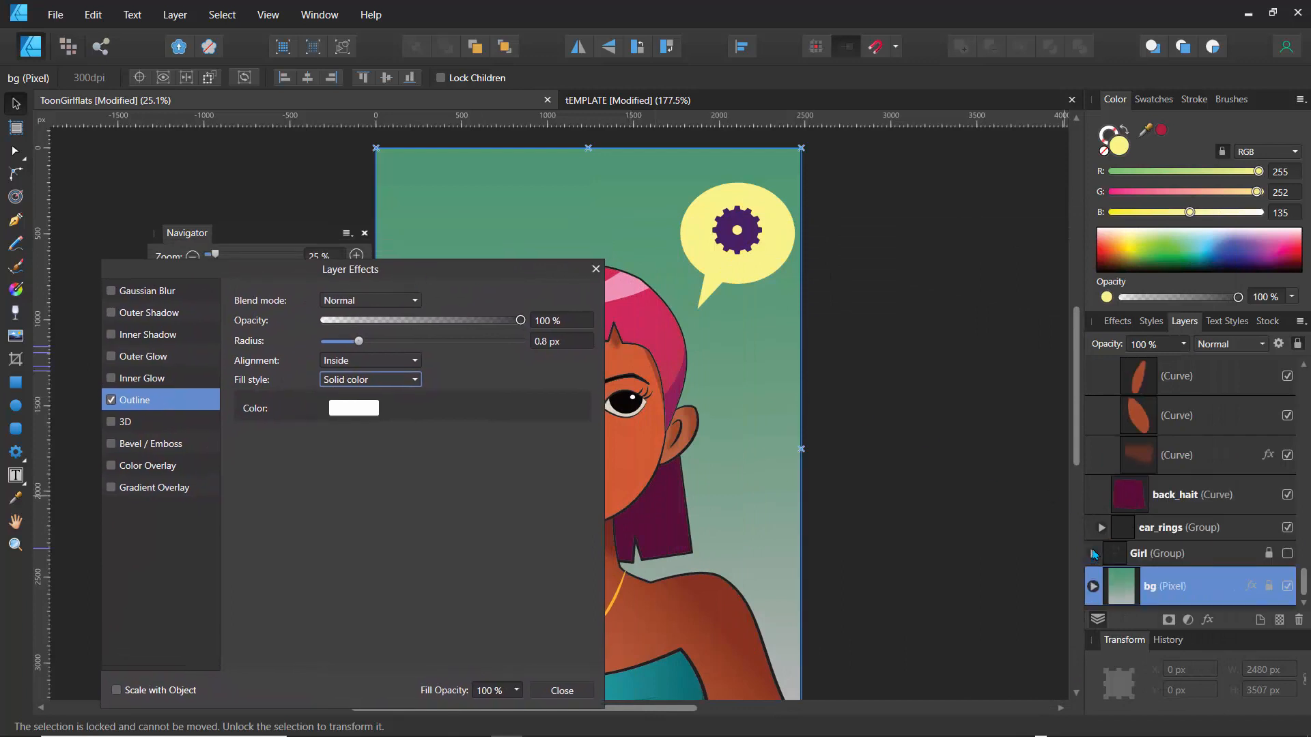
pyautogui.moveTo(360, 343); pyautogui.dragTo(461, 338)
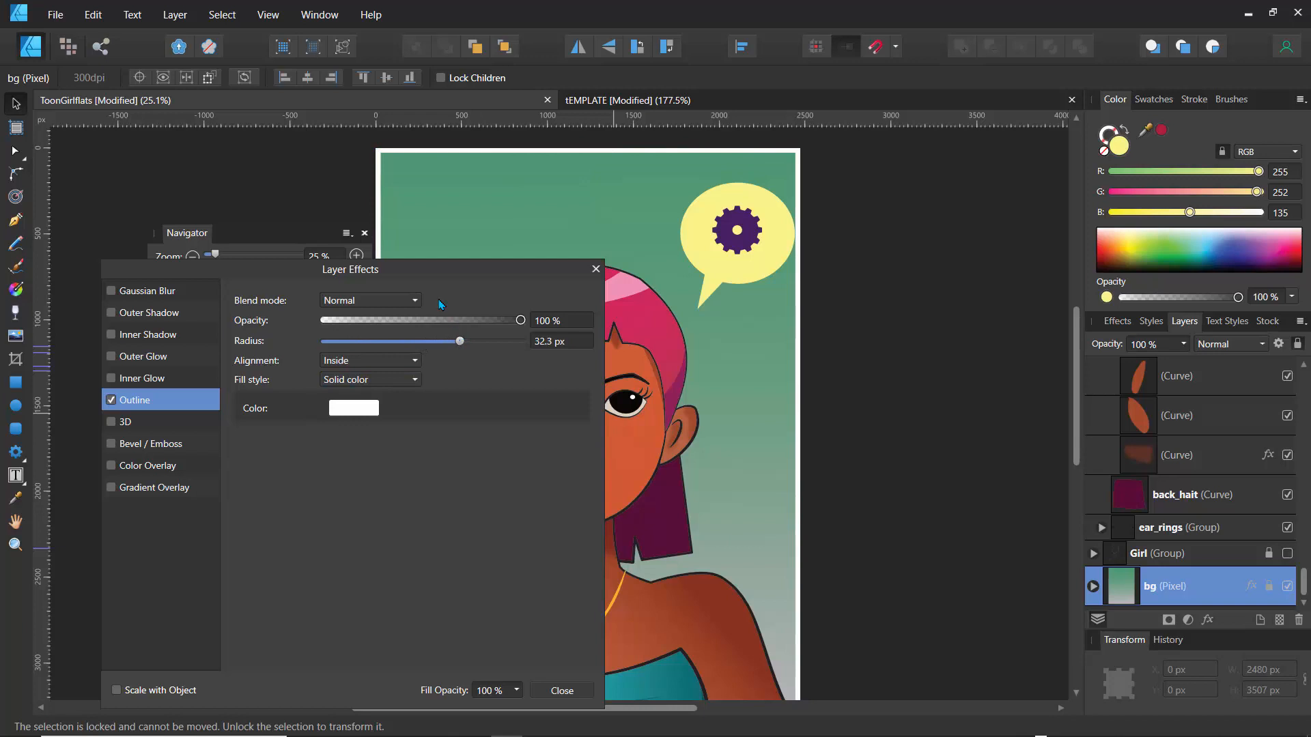
pyautogui.moveTo(444, 277); pyautogui.dragTo(1113, 215)
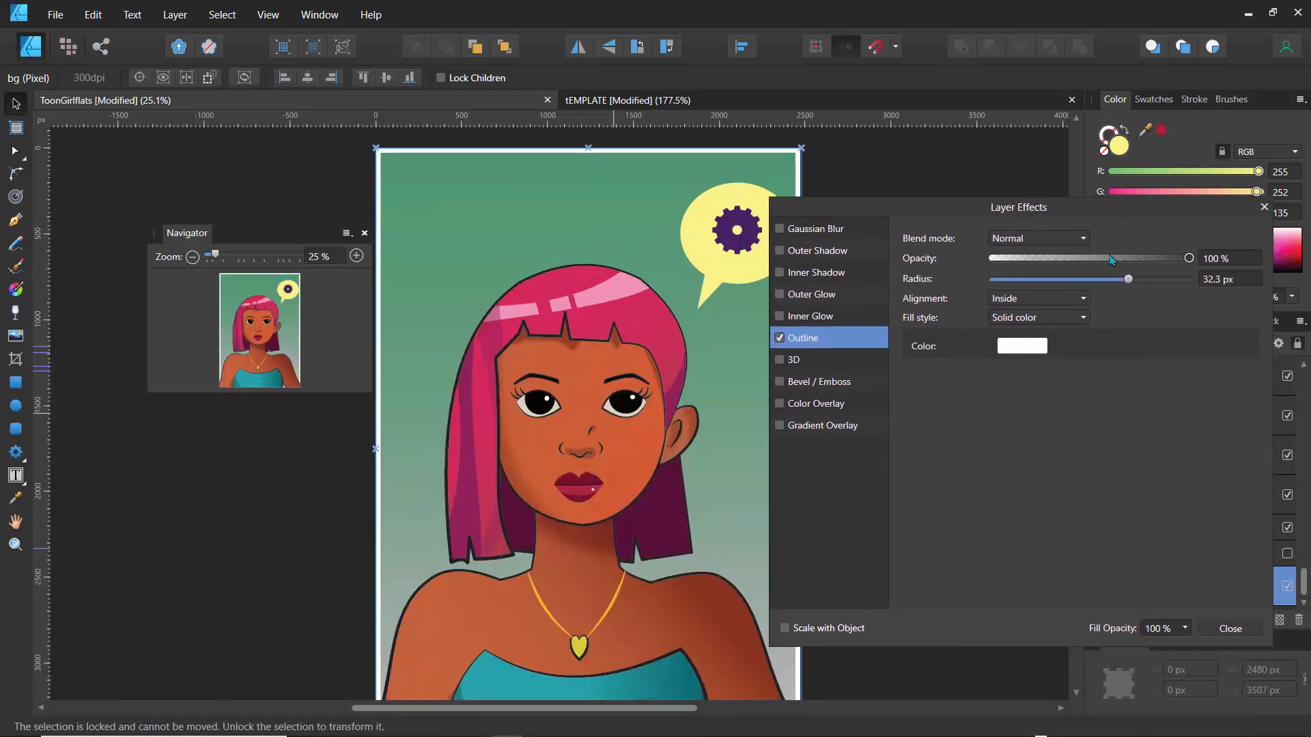
pyautogui.moveTo(1136, 281); pyautogui.dragTo(1147, 288)
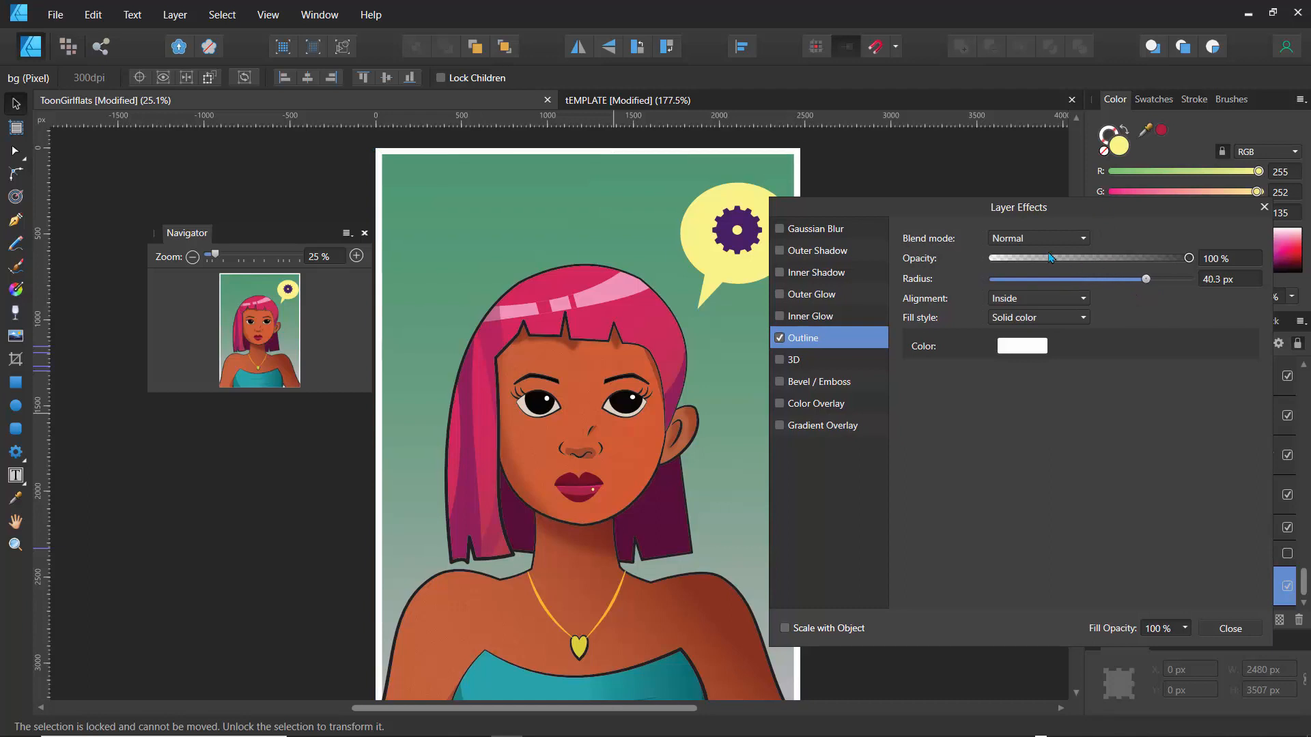
pyautogui.moveTo(974, 213); pyautogui.dragTo(1072, 263)
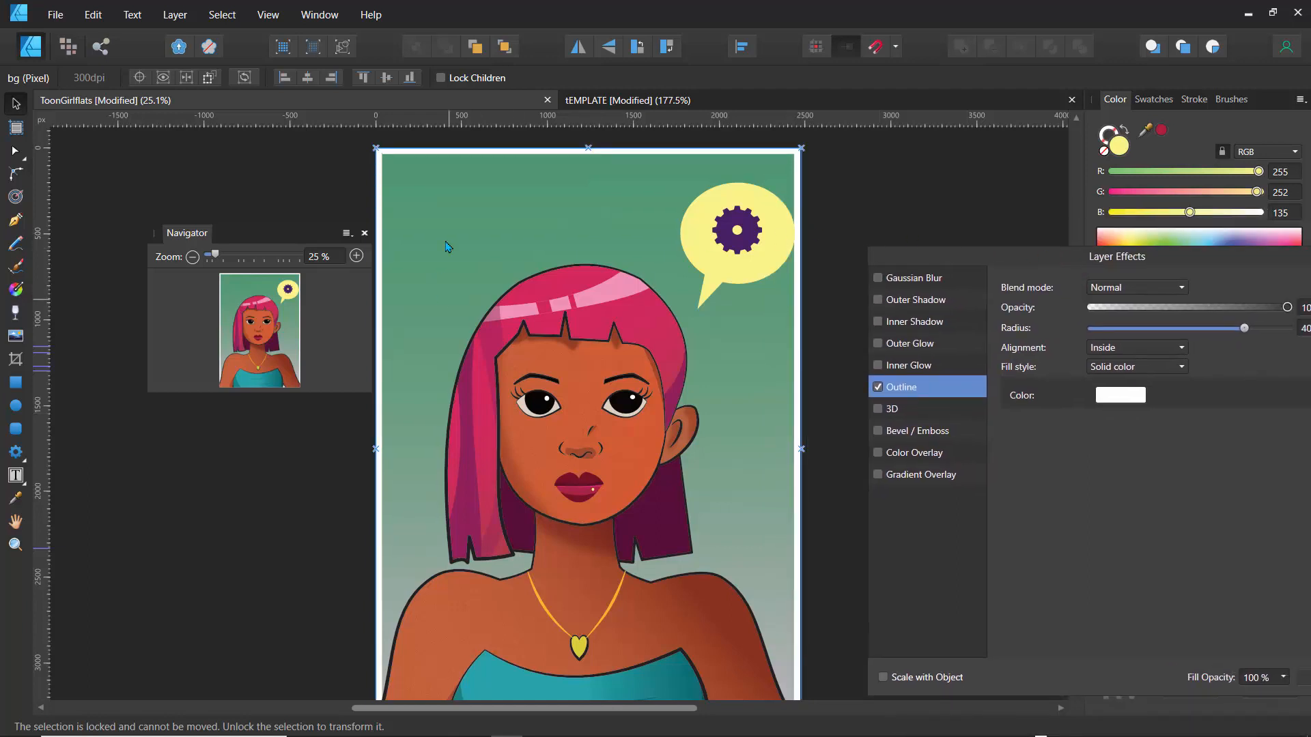
# Change the background outline's color to a pale pink and close the layer effects.
pyautogui.click(1110, 396)
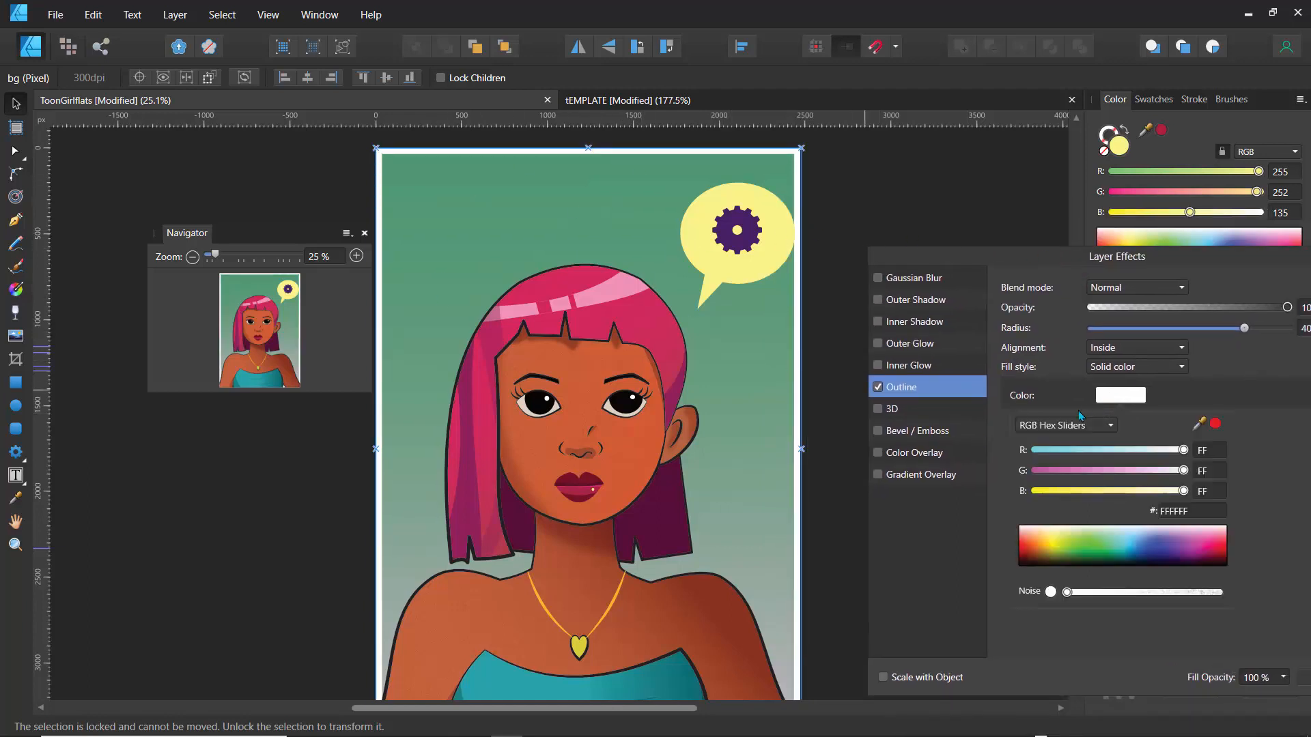
pyautogui.moveTo(1065, 476); pyautogui.dragTo(1167, 471)
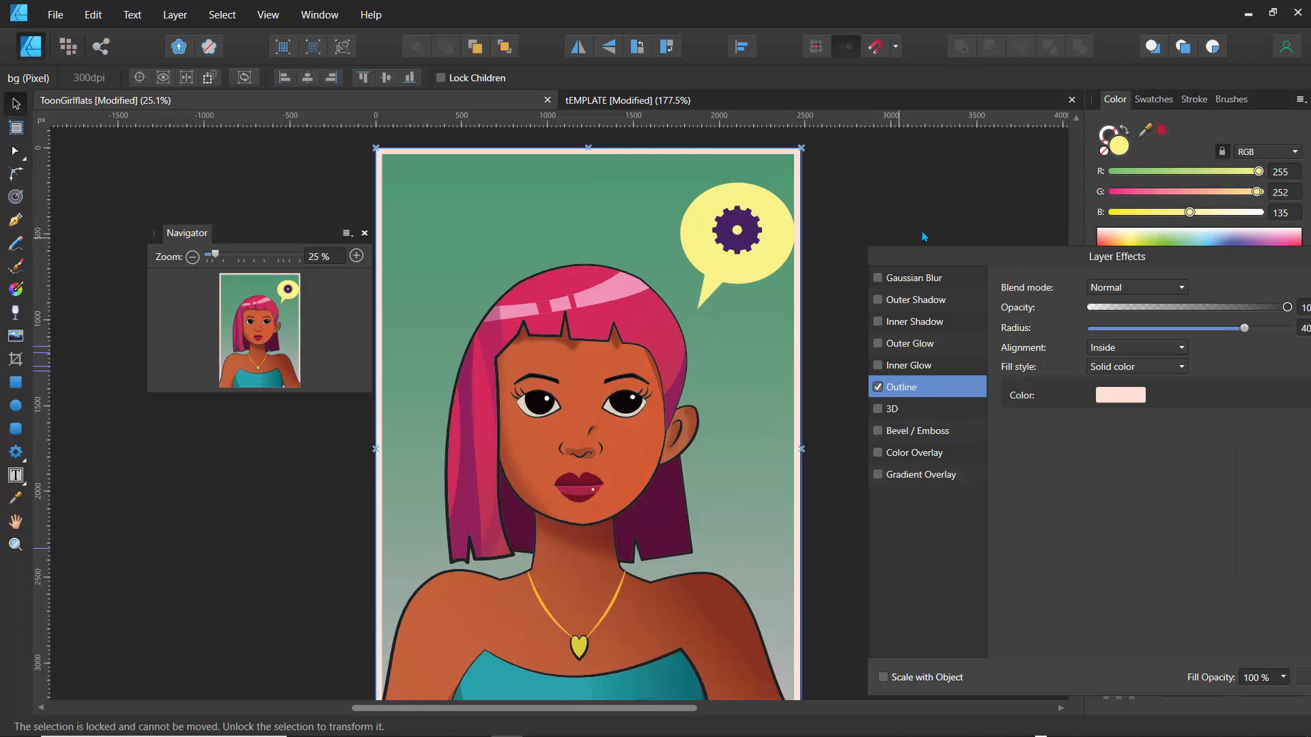
pyautogui.moveTo(946, 252); pyautogui.dragTo(897, 225)
pyautogui.click(1243, 220)
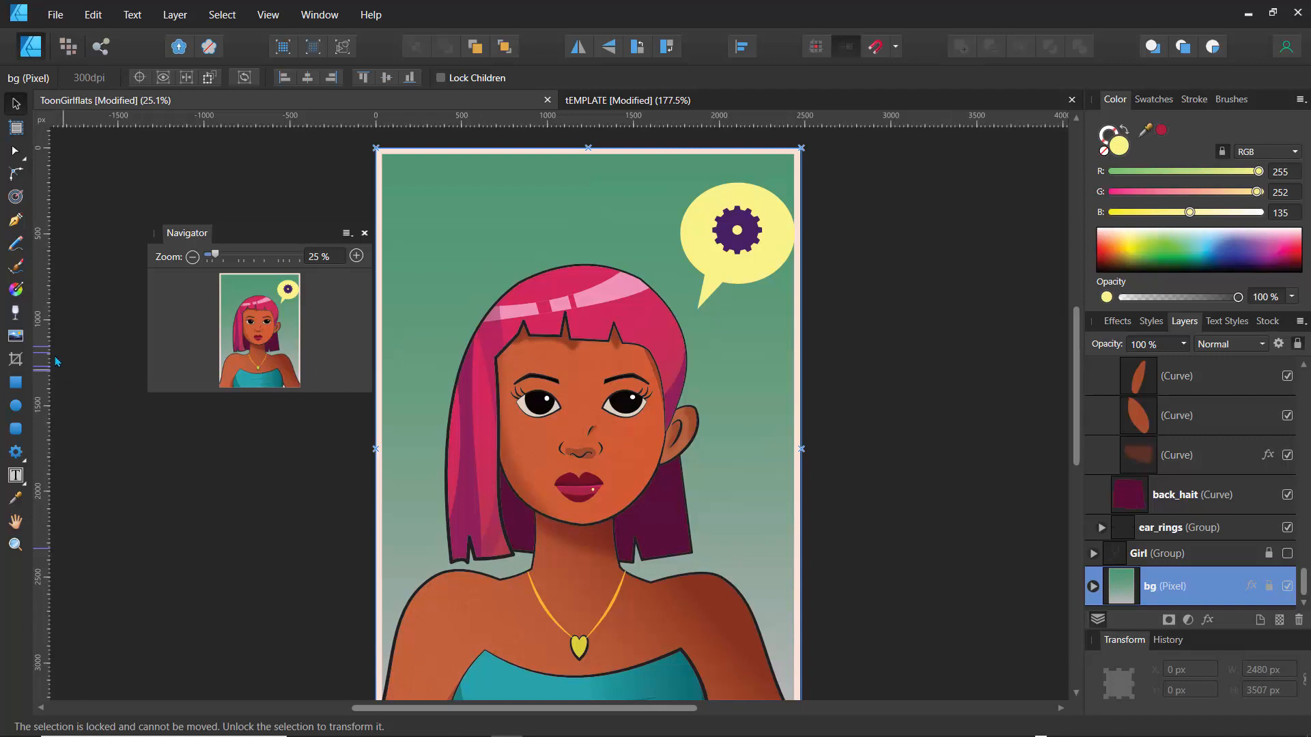
pyautogui.click(16, 289)
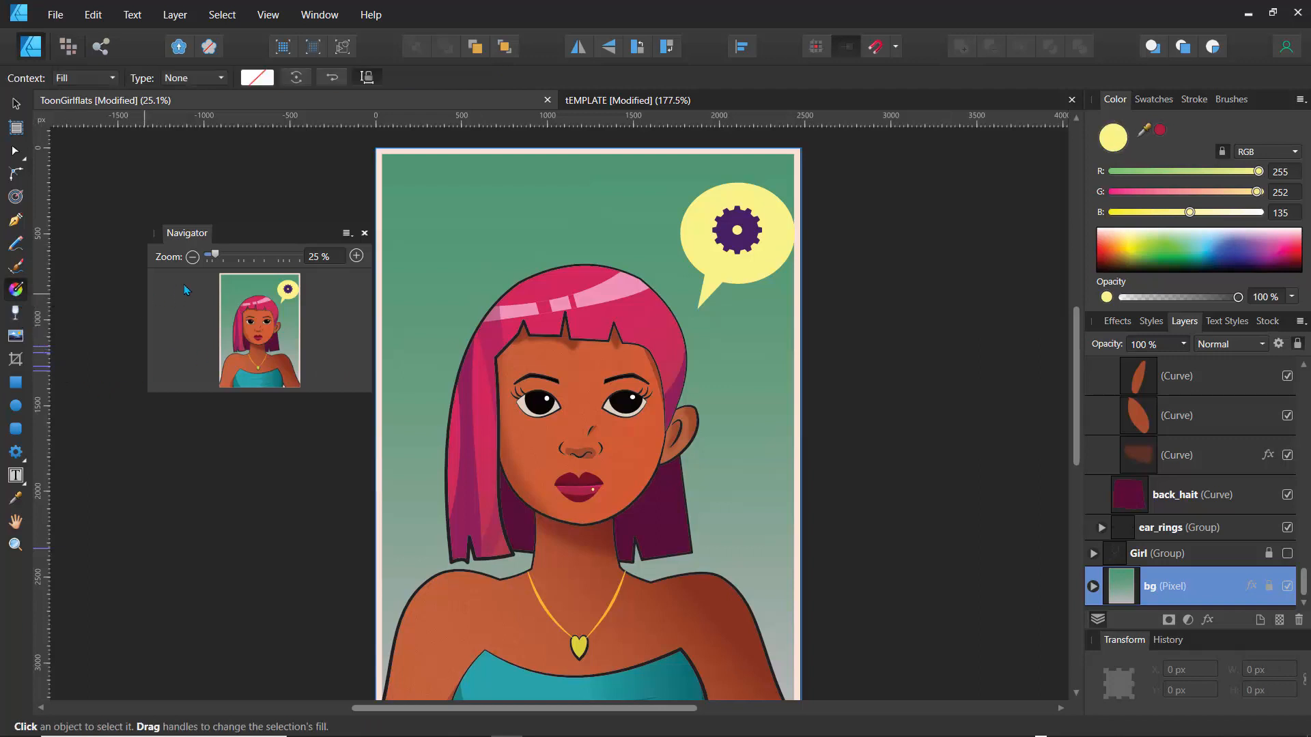
pyautogui.click(188, 79)
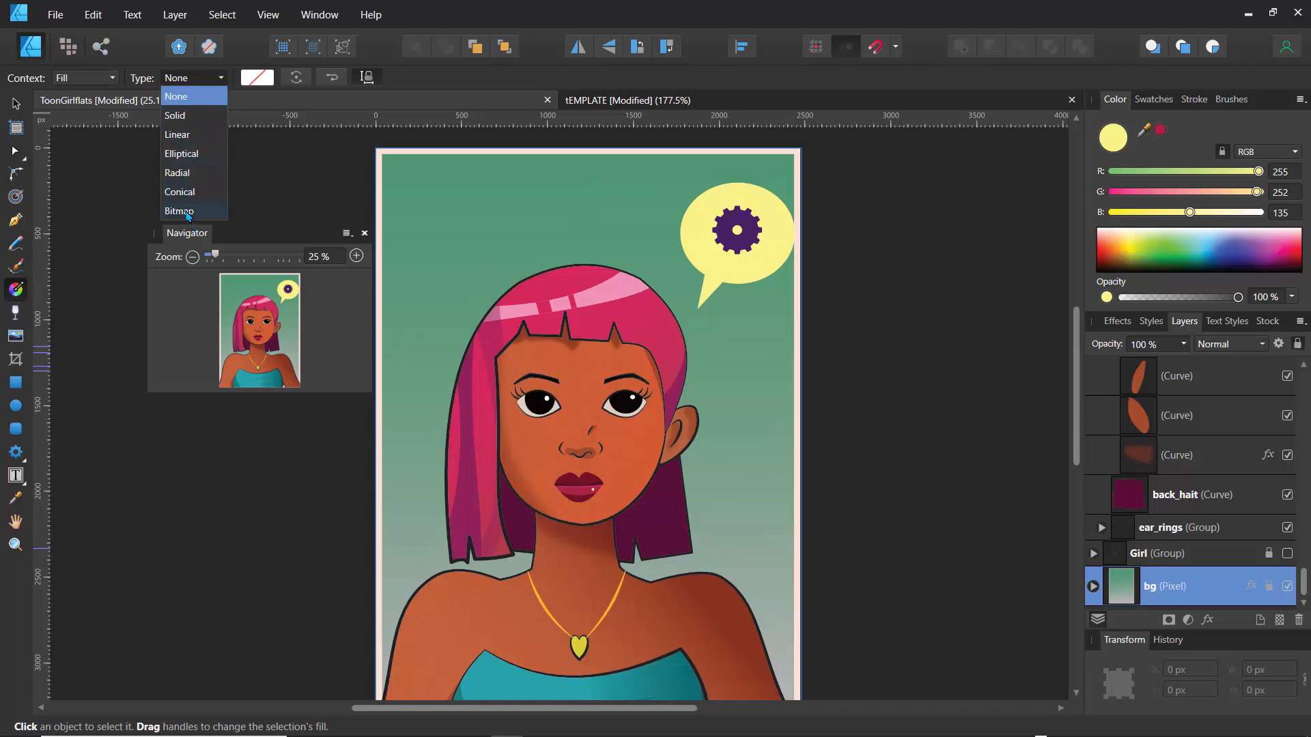
pyautogui.click(1123, 591)
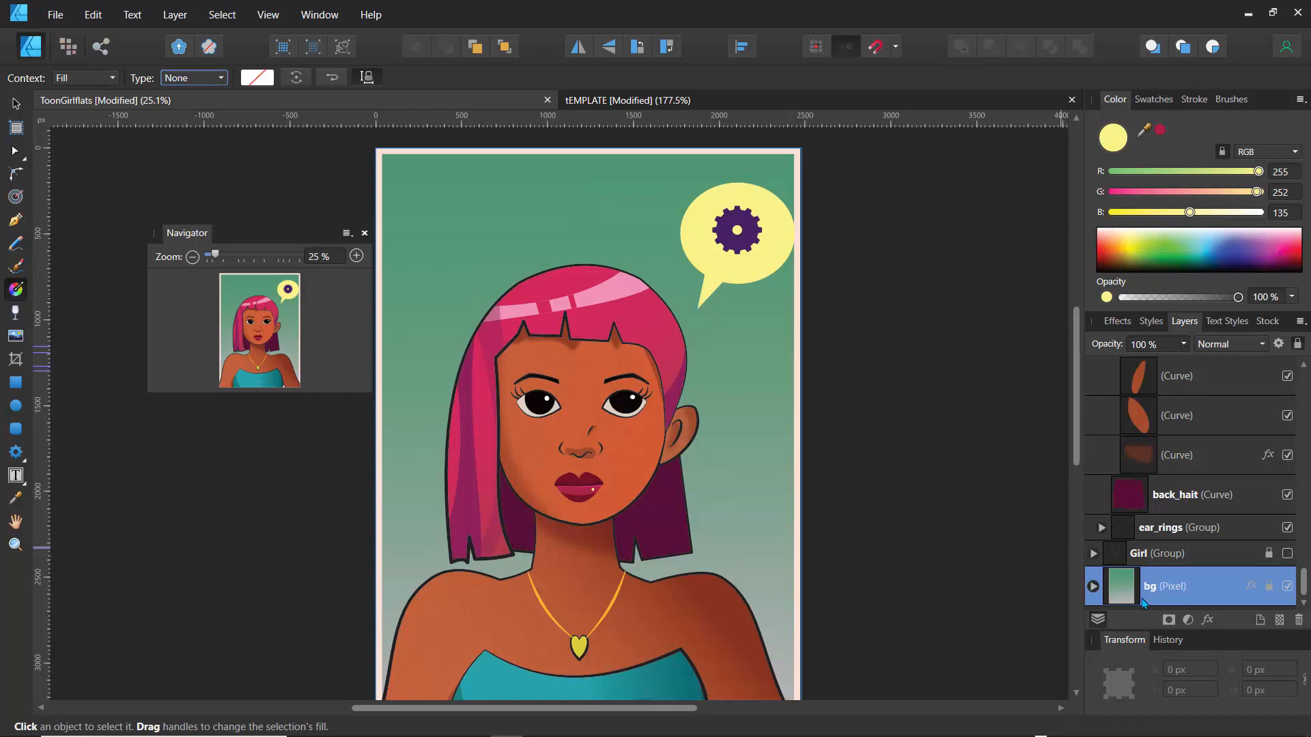
# Draw an ellipse about 2199 px wide and 2132 px high between the background and the girl, surrounding her head.
pyautogui.click(15, 406)
pyautogui.moveTo(429, 241); pyautogui.dragTo(768, 585)
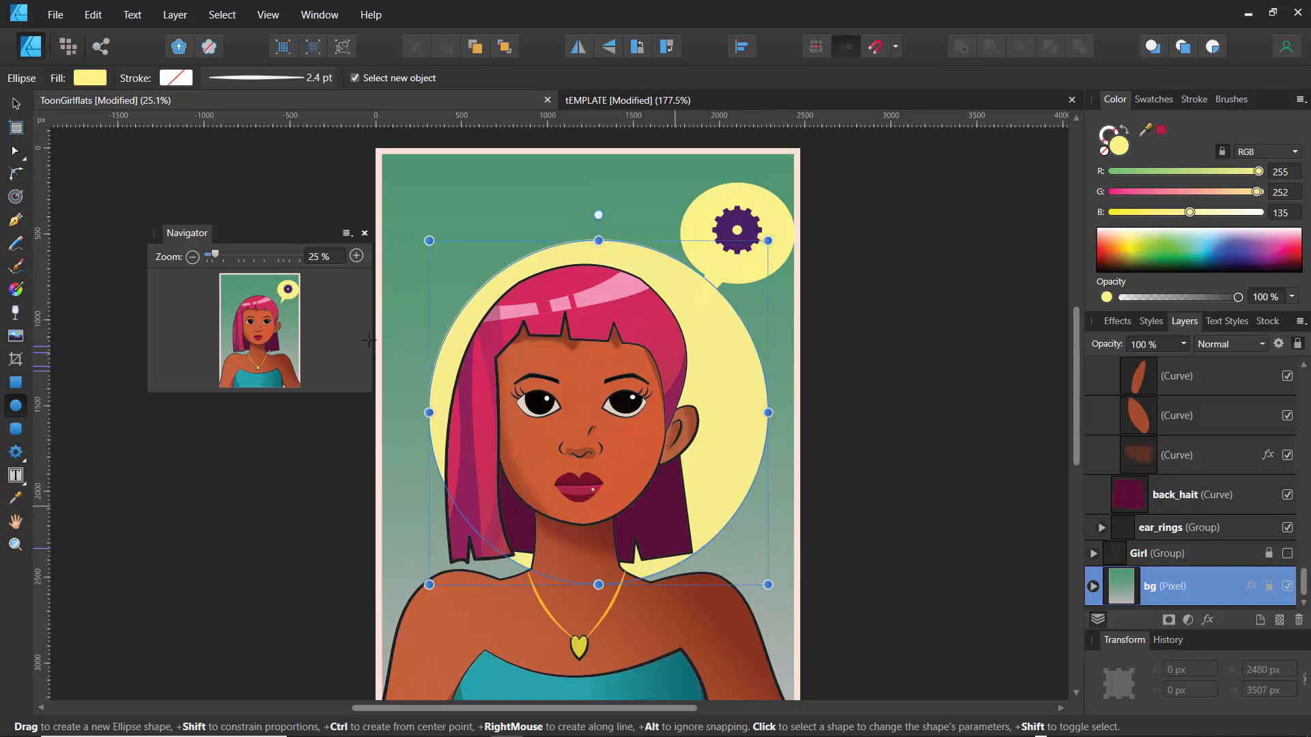
pyautogui.moveTo(429, 241); pyautogui.dragTo(390, 218)
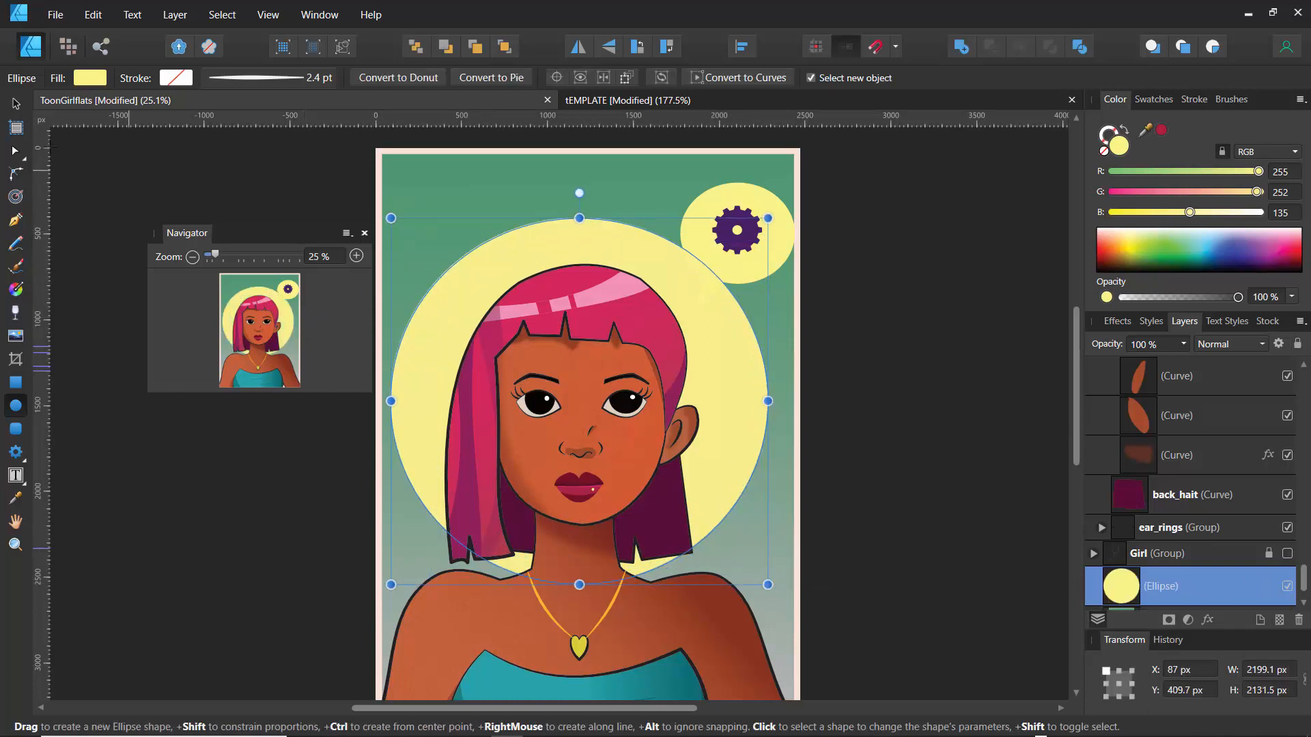
# Apply a radial yellow gradient fill from the ellipse's center to its edge and shift the gradient's midpoint outward.
pyautogui.click(17, 290)
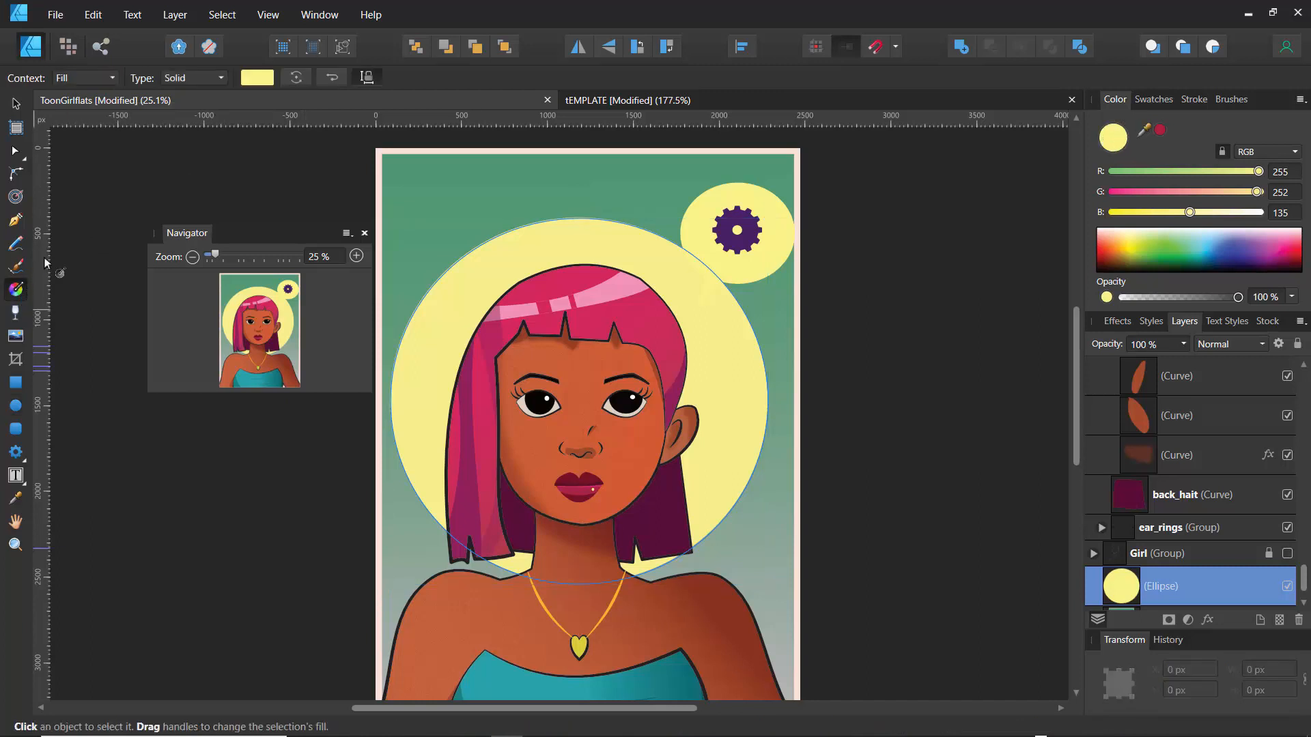
pyautogui.click(194, 79)
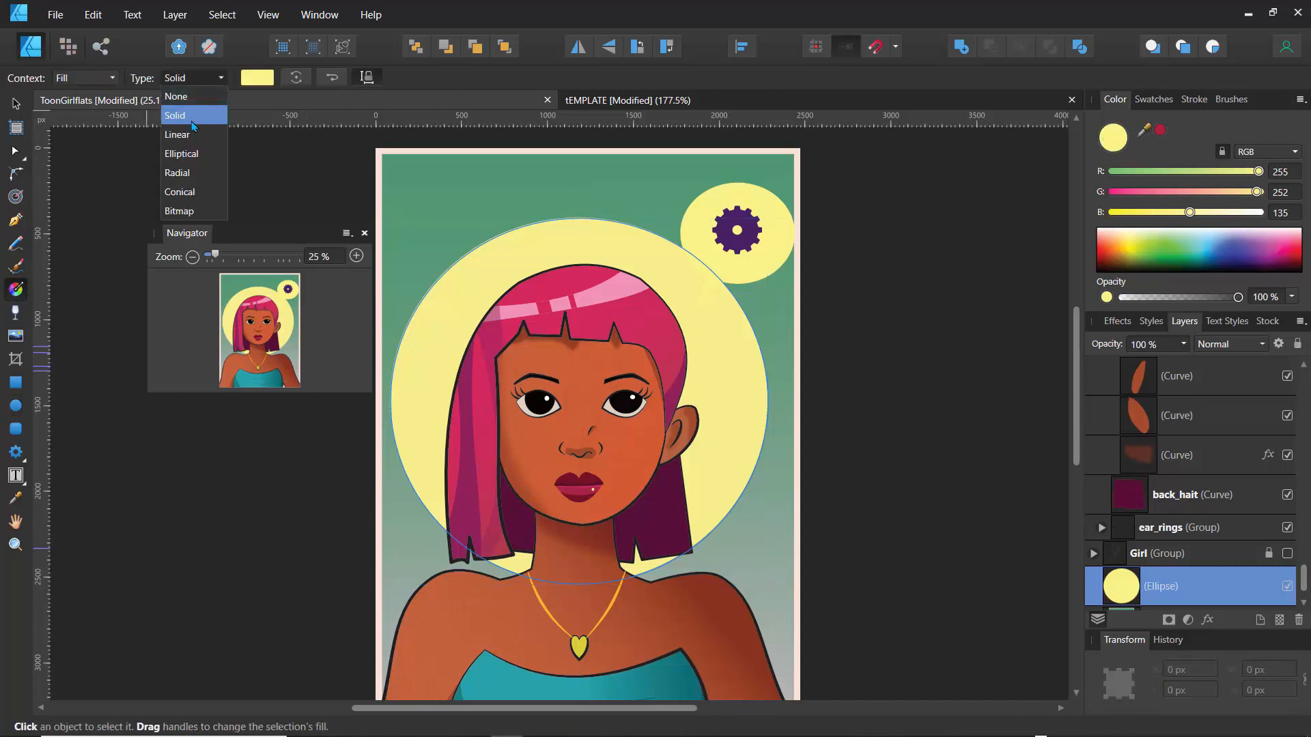
pyautogui.click(185, 179)
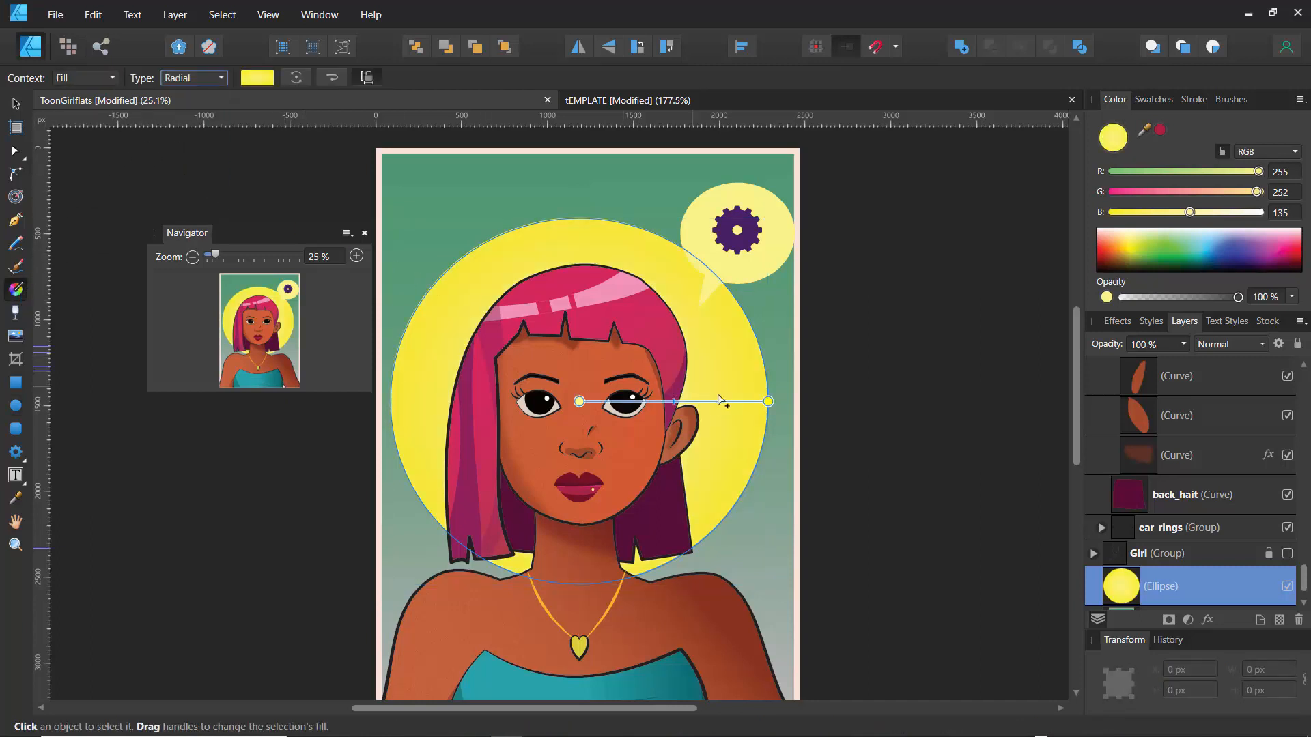
pyautogui.moveTo(675, 402); pyautogui.dragTo(834, 374)
pyautogui.moveTo(708, 360); pyautogui.dragTo(767, 377)
pyautogui.click(269, 81)
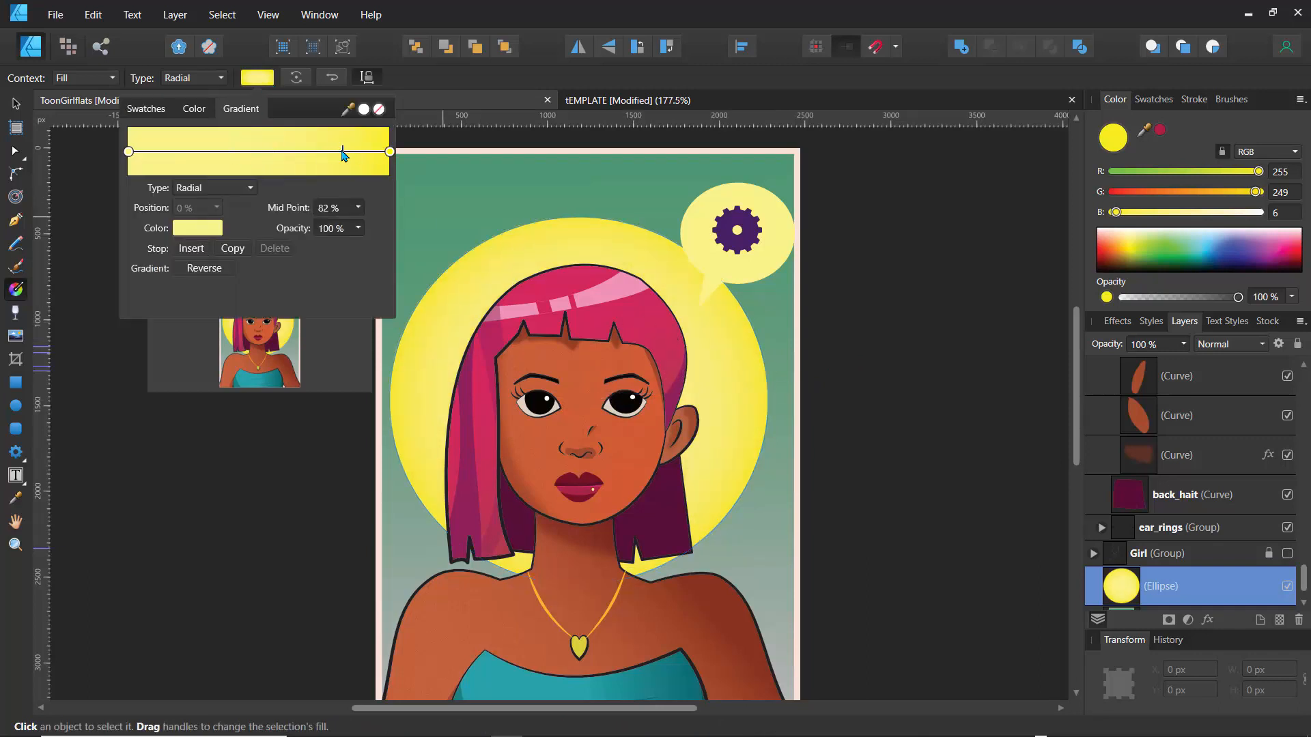
pyautogui.moveTo(342, 154)
pyautogui.mouseDown()
pyautogui.moveTo(211, 161)
pyautogui.moveTo(307, 162)
pyautogui.mouseUp()
# Set the outer color stop of the ellipse's radial gradient to blue 3350FF.
pyautogui.click(389, 151)
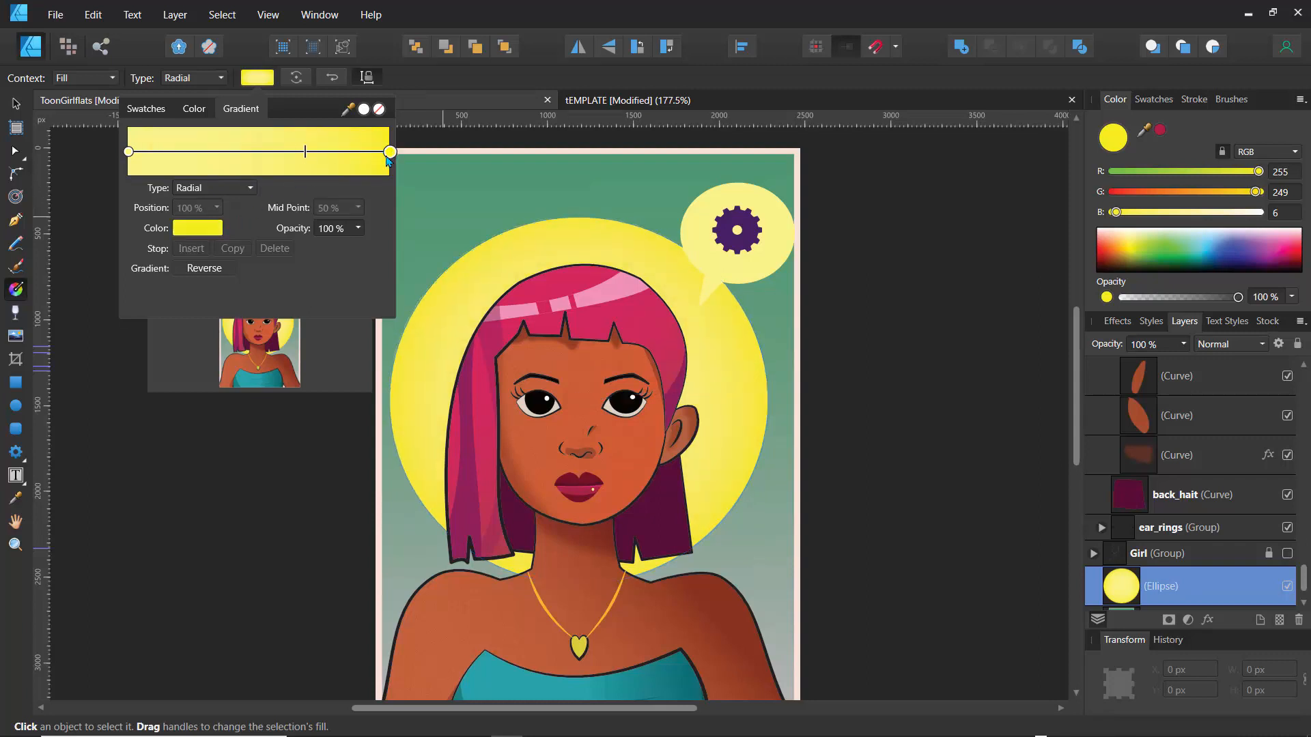
pyautogui.click(212, 229)
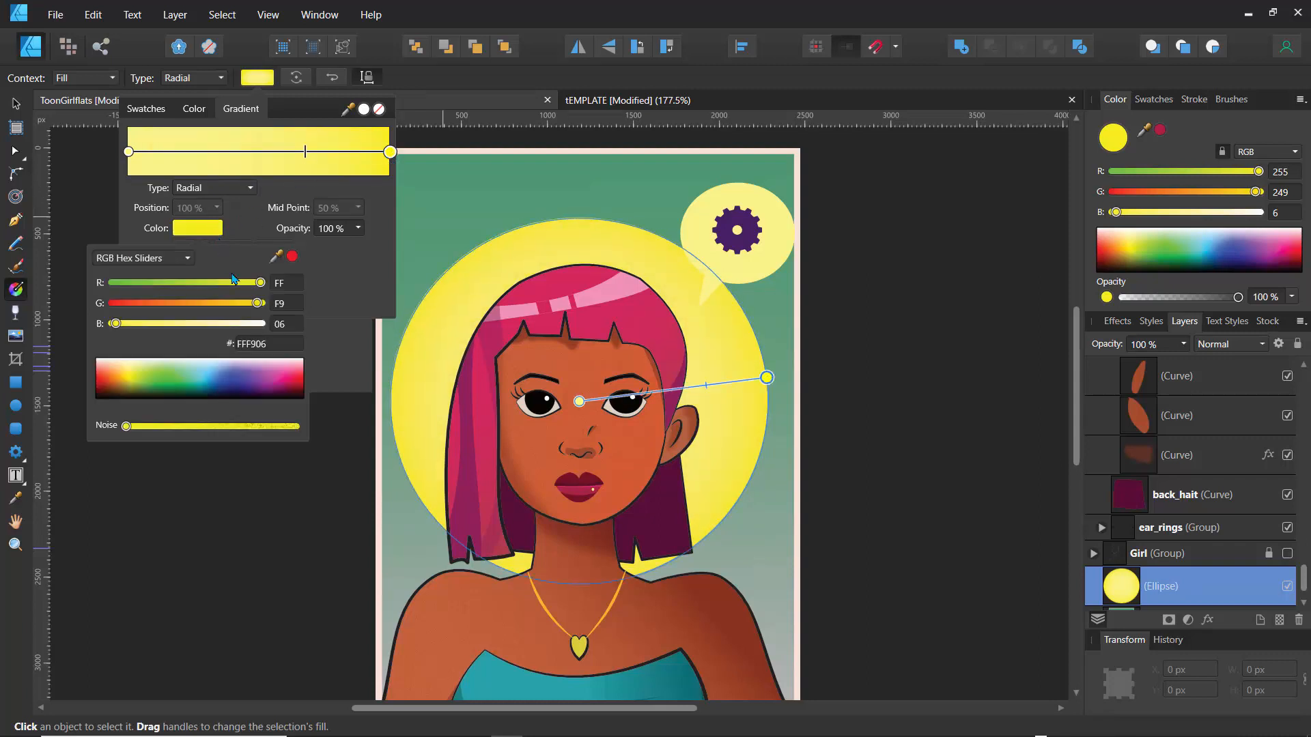
pyautogui.click(230, 377)
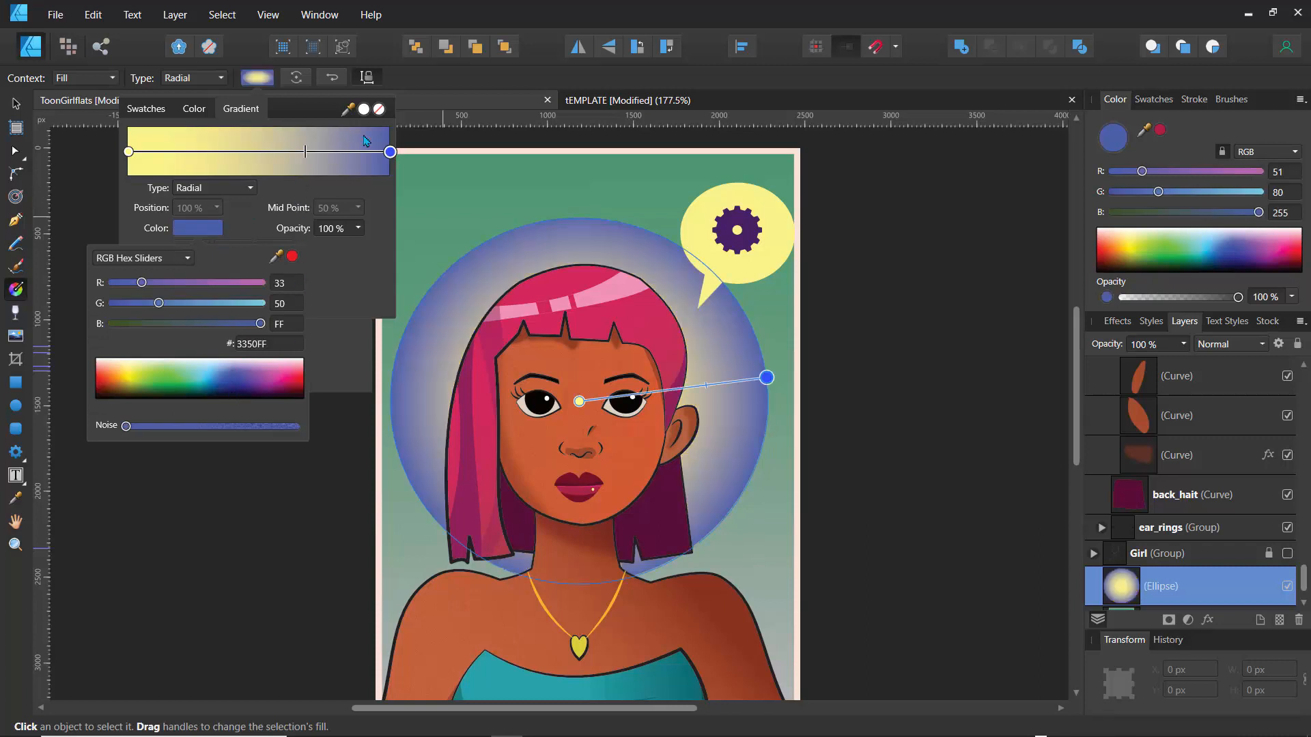
# Move the gradient's midpoint close to the outer blue stop so that yellow dominates the ellipse.
pyautogui.click(305, 150)
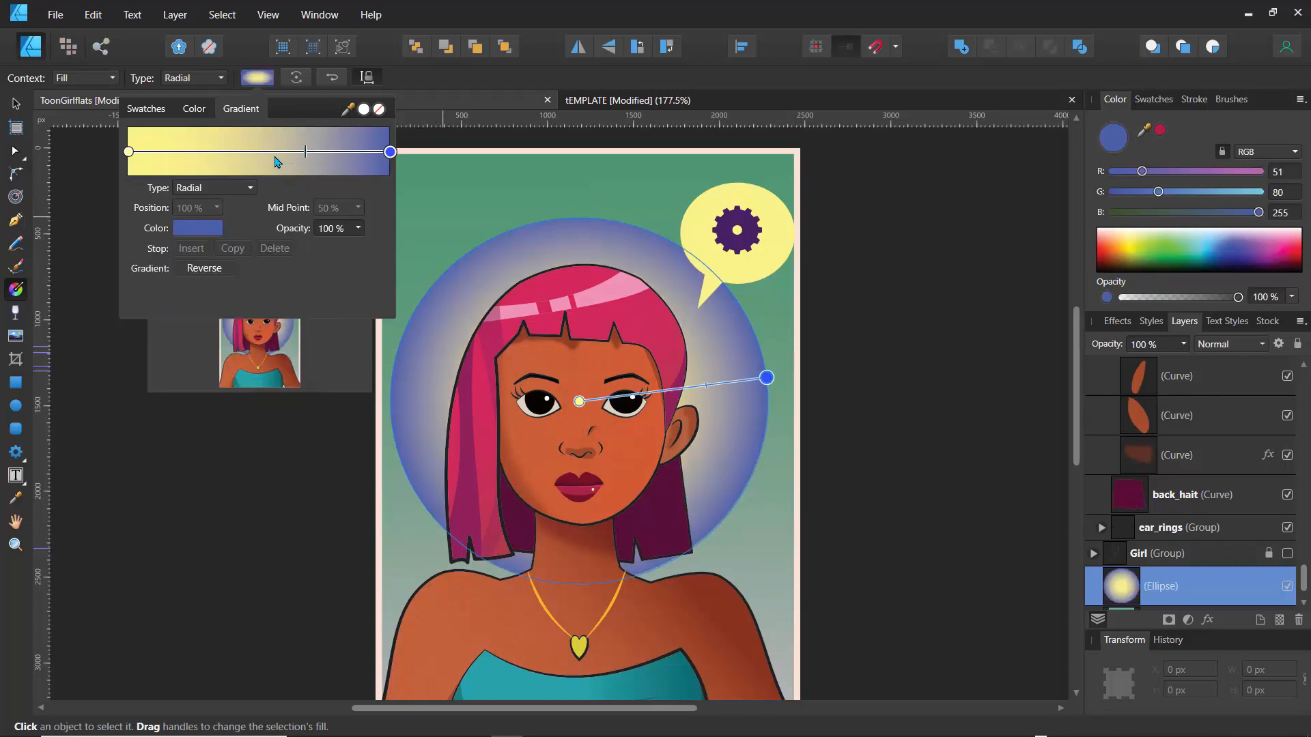
pyautogui.moveTo(305, 151); pyautogui.dragTo(439, 186)
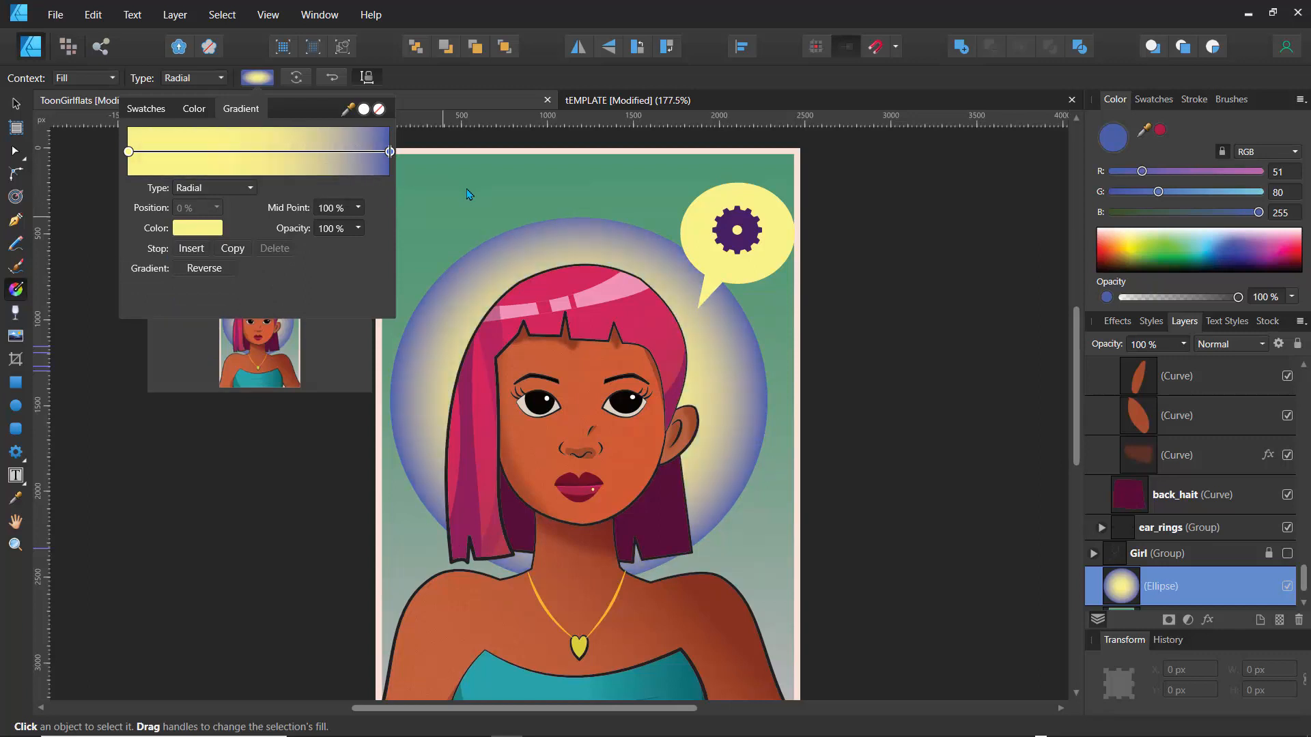
pyautogui.moveTo(350, 177)
pyautogui.mouseDown()
pyautogui.moveTo(263, 178)
pyautogui.moveTo(341, 179)
pyautogui.moveTo(274, 185)
pyautogui.moveTo(300, 184)
pyautogui.mouseUp()
pyautogui.moveTo(326, 188); pyautogui.dragTo(369, 196)
pyautogui.click(430, 104)
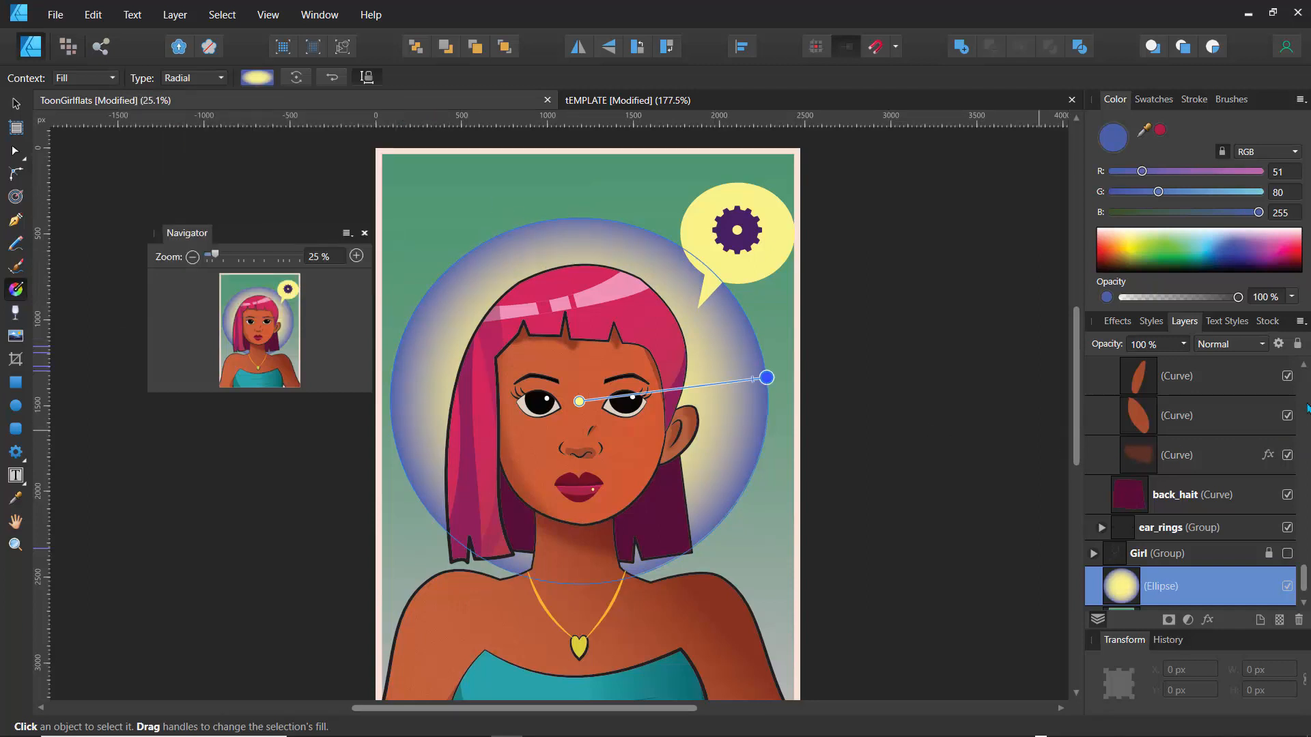
# Collapse the Girl_lines group in the layer stack and make the group visible.
pyautogui.scroll(5, 1307, 392)
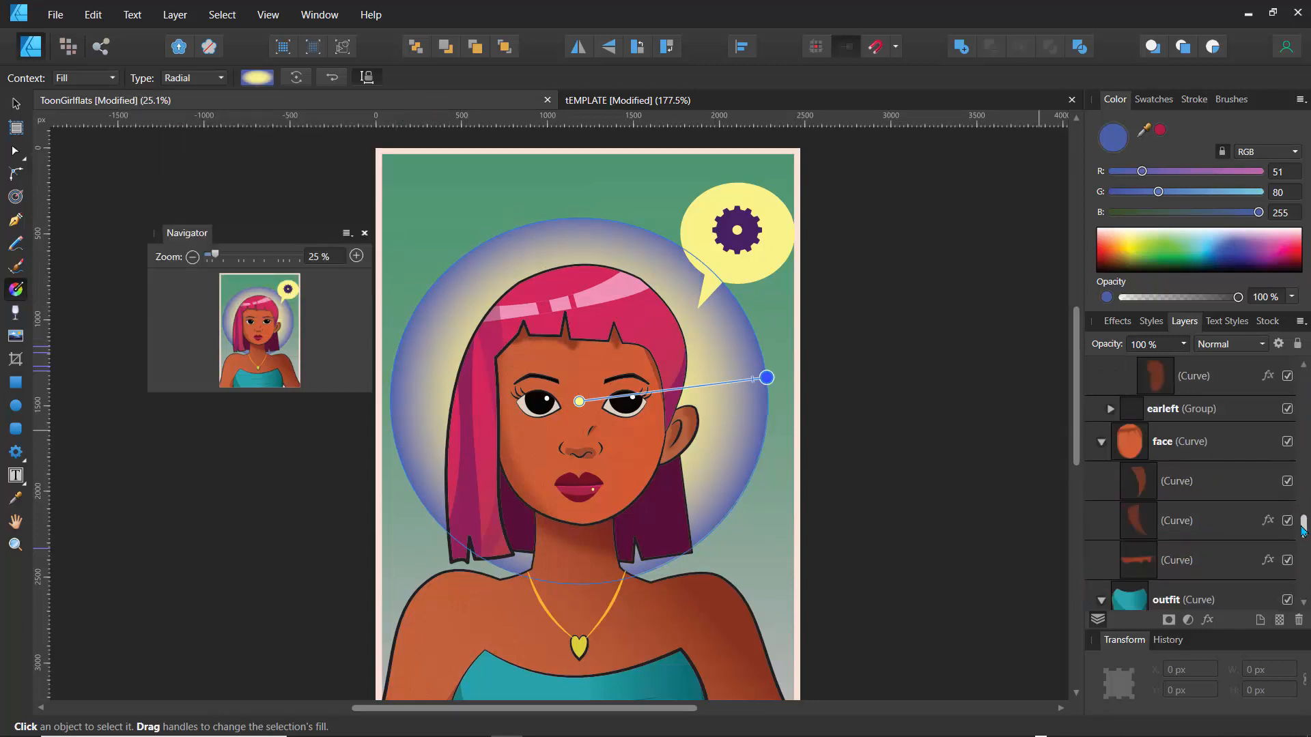
pyautogui.scroll(6, 1307, 409)
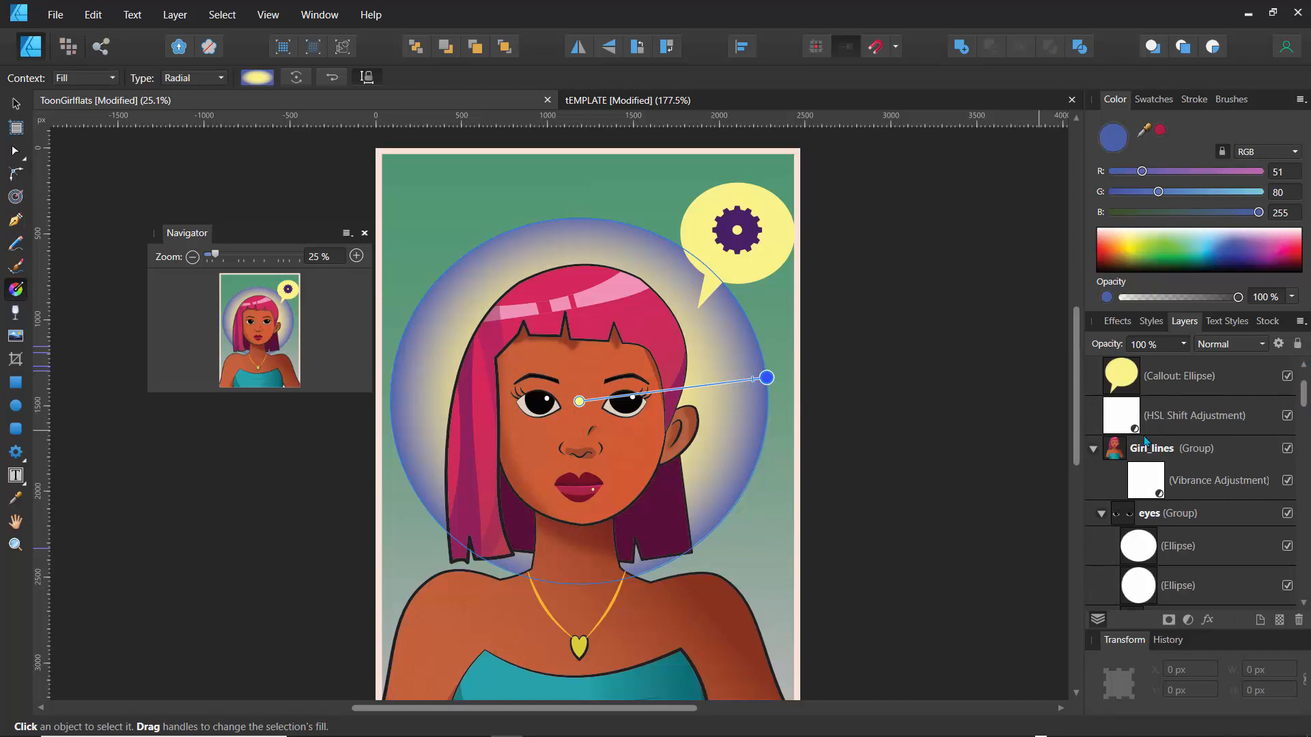
pyautogui.click(1093, 449)
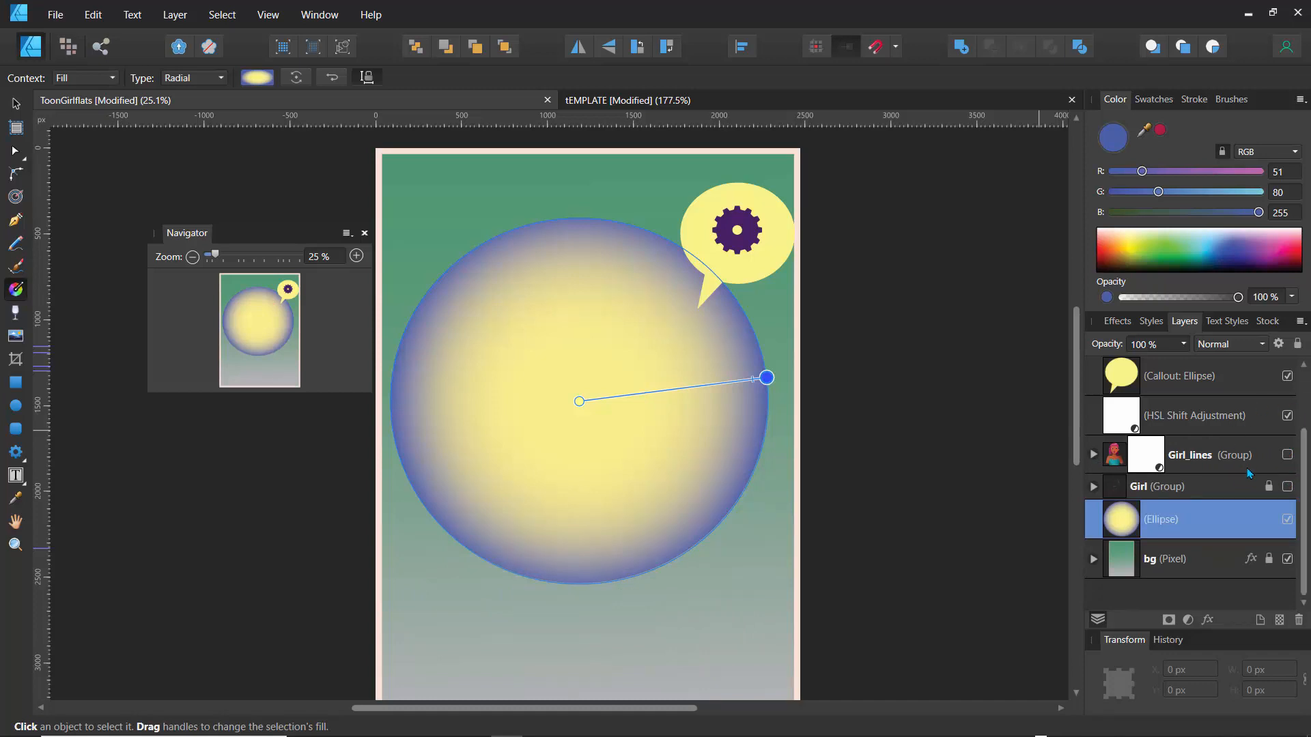
pyautogui.click(1288, 456)
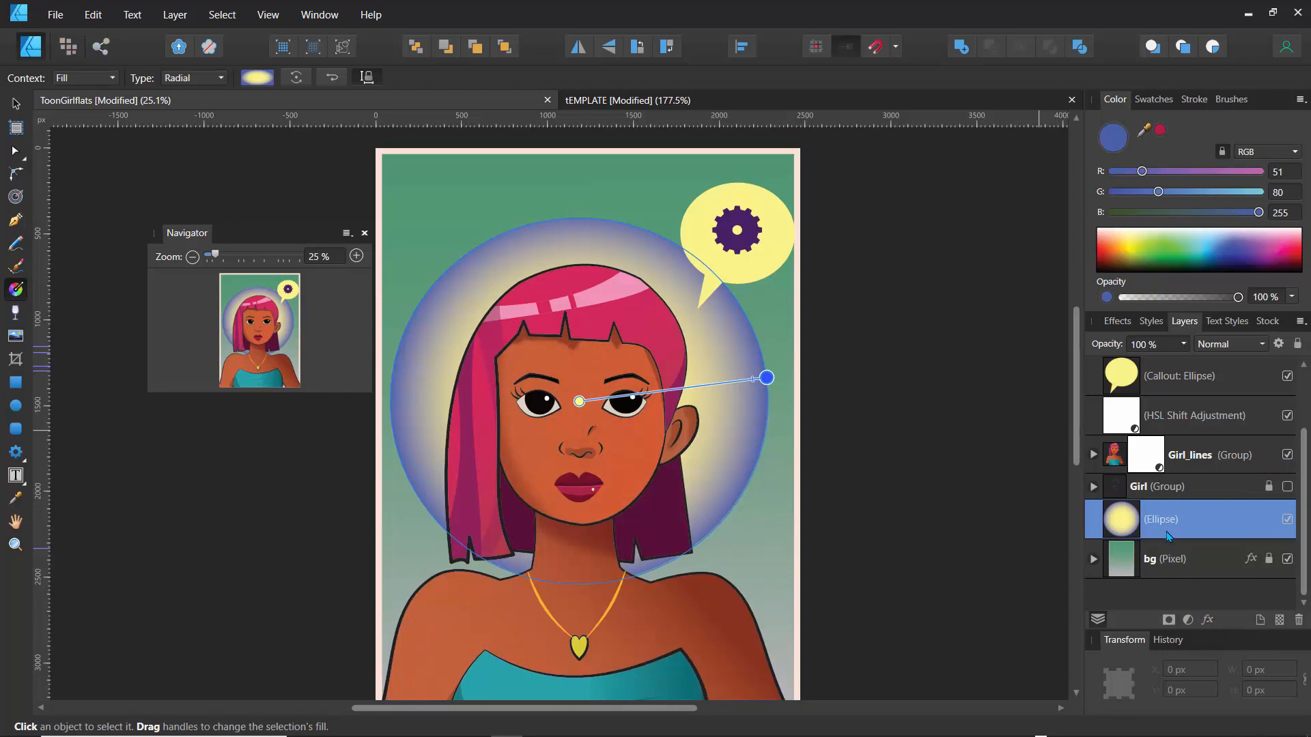
# Add a red Outer Shadow effect with a 4.1 px radius to the gradient ellipse.
pyautogui.click(1207, 619)
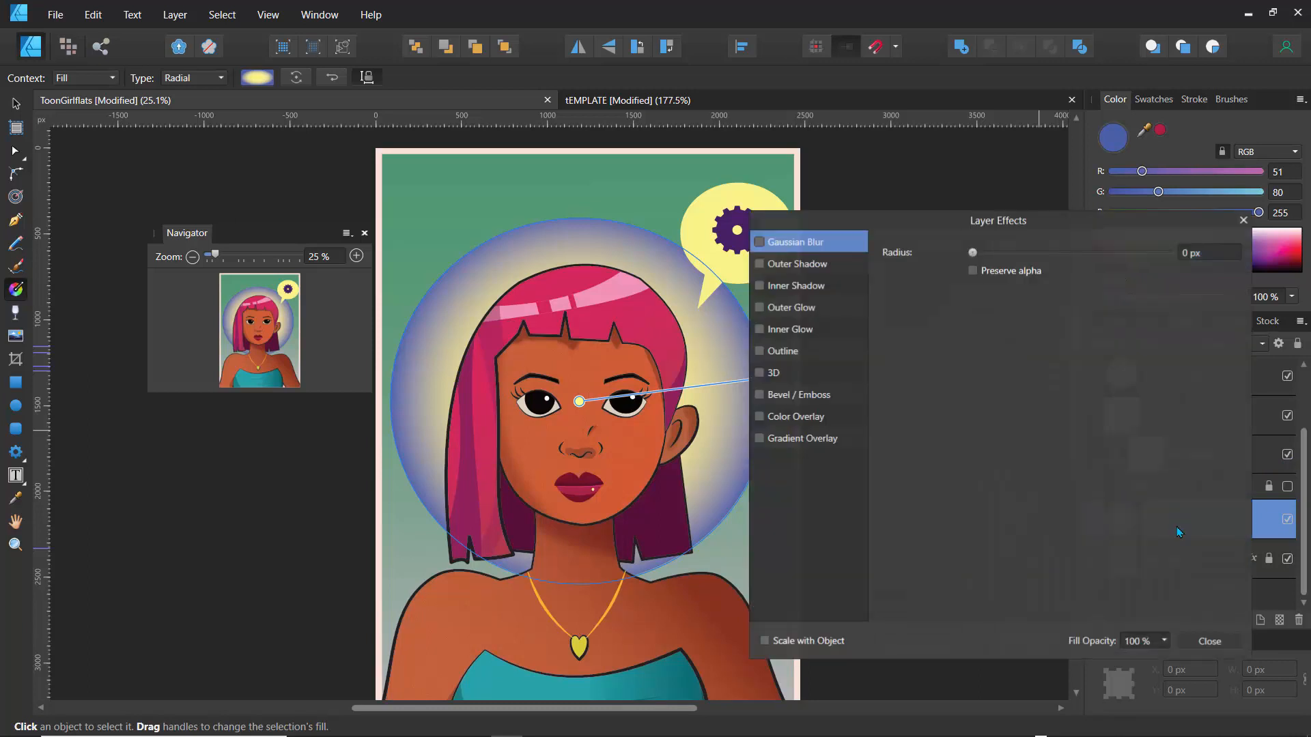
pyautogui.click(760, 265)
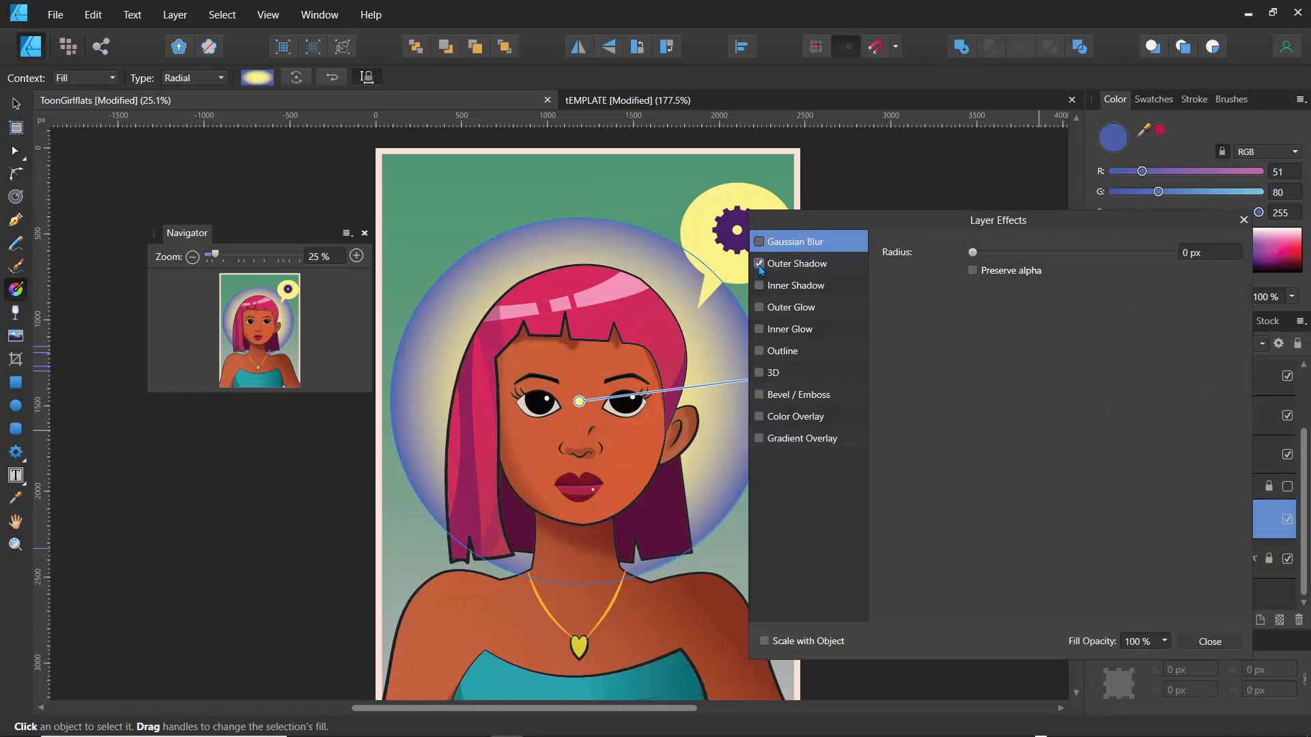
pyautogui.click(792, 266)
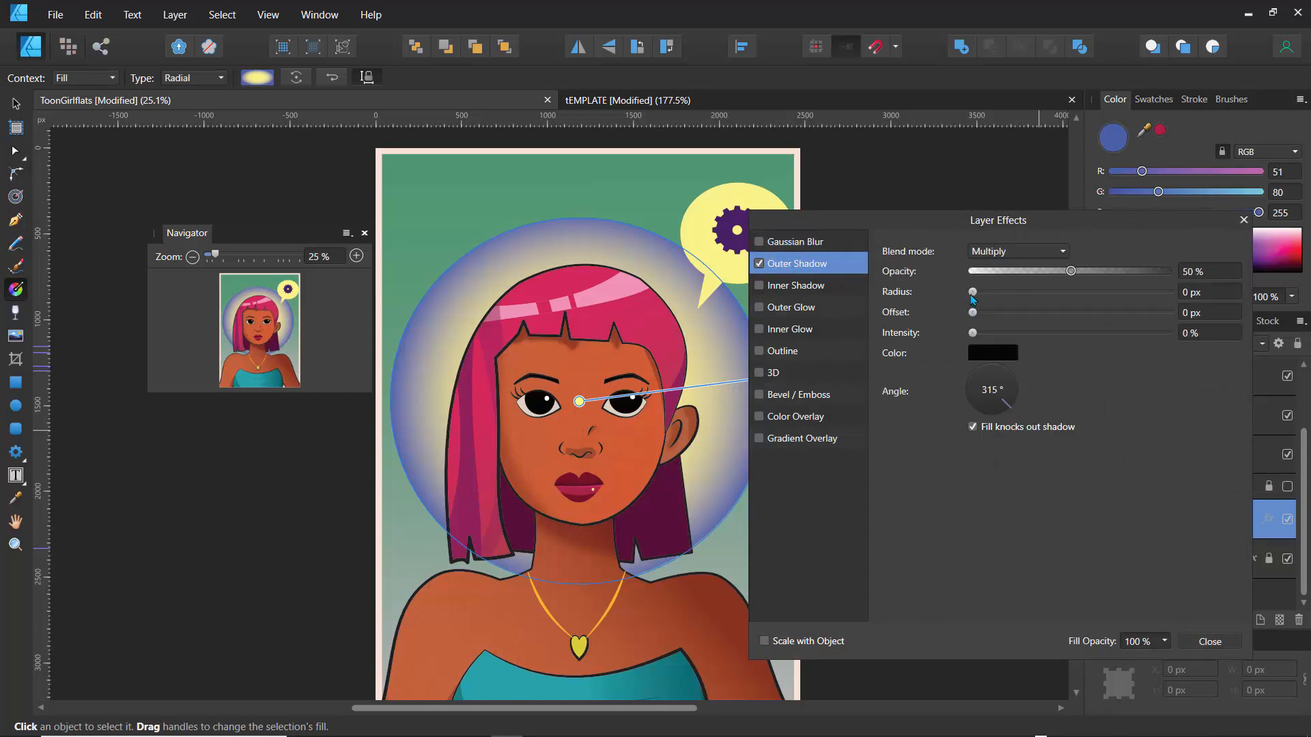
pyautogui.moveTo(972, 292); pyautogui.dragTo(1031, 292)
pyautogui.click(991, 352)
pyautogui.click(1005, 408)
pyautogui.moveTo(1010, 414); pyautogui.dragTo(1045, 425)
pyautogui.click(1210, 648)
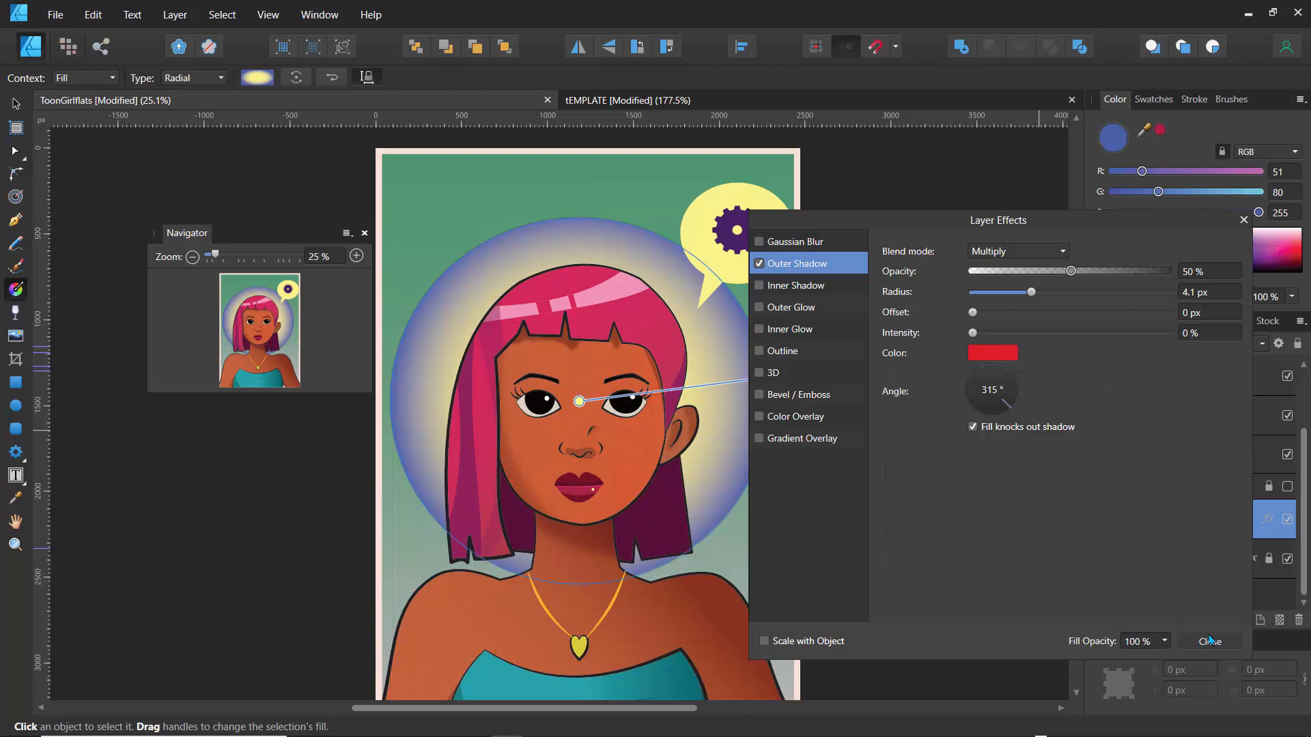
pyautogui.click(1203, 643)
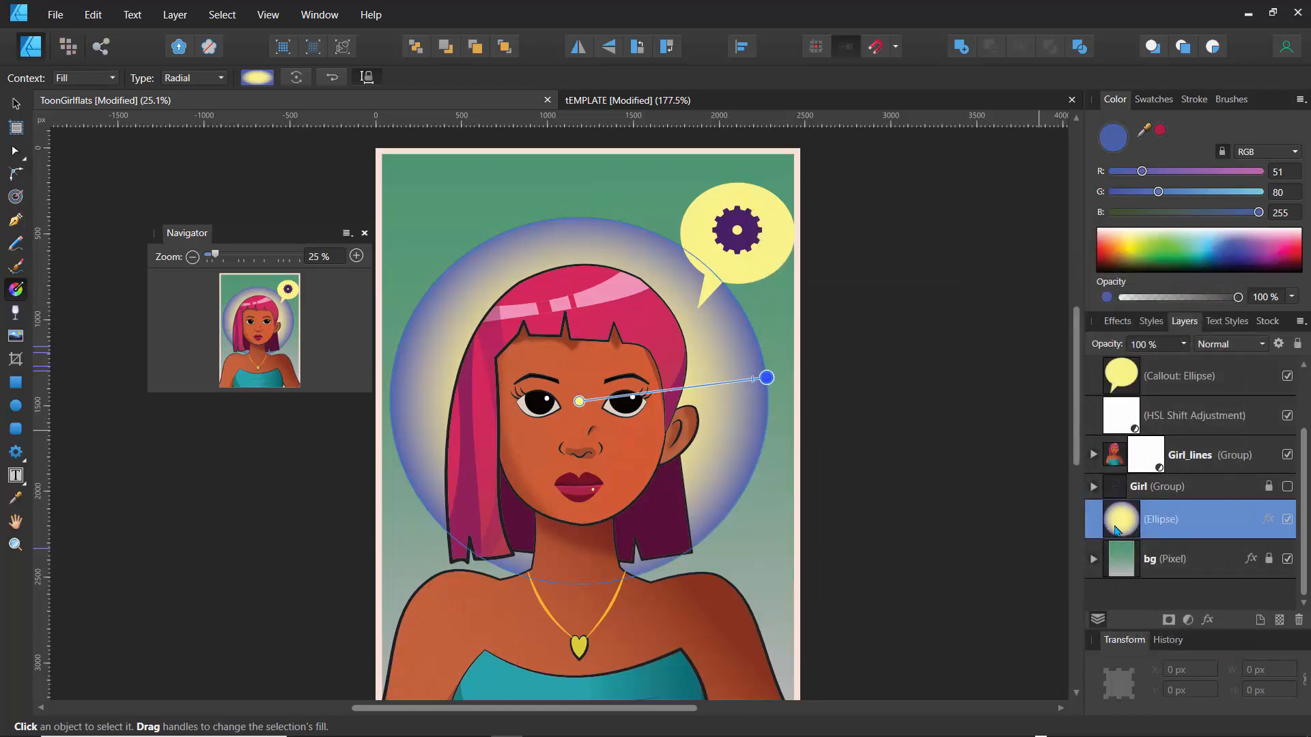
# Put the gradient ellipse into its own group and toggle the group's visibility off and on to check it.
pyautogui.hotkey('ctrl', 'g')
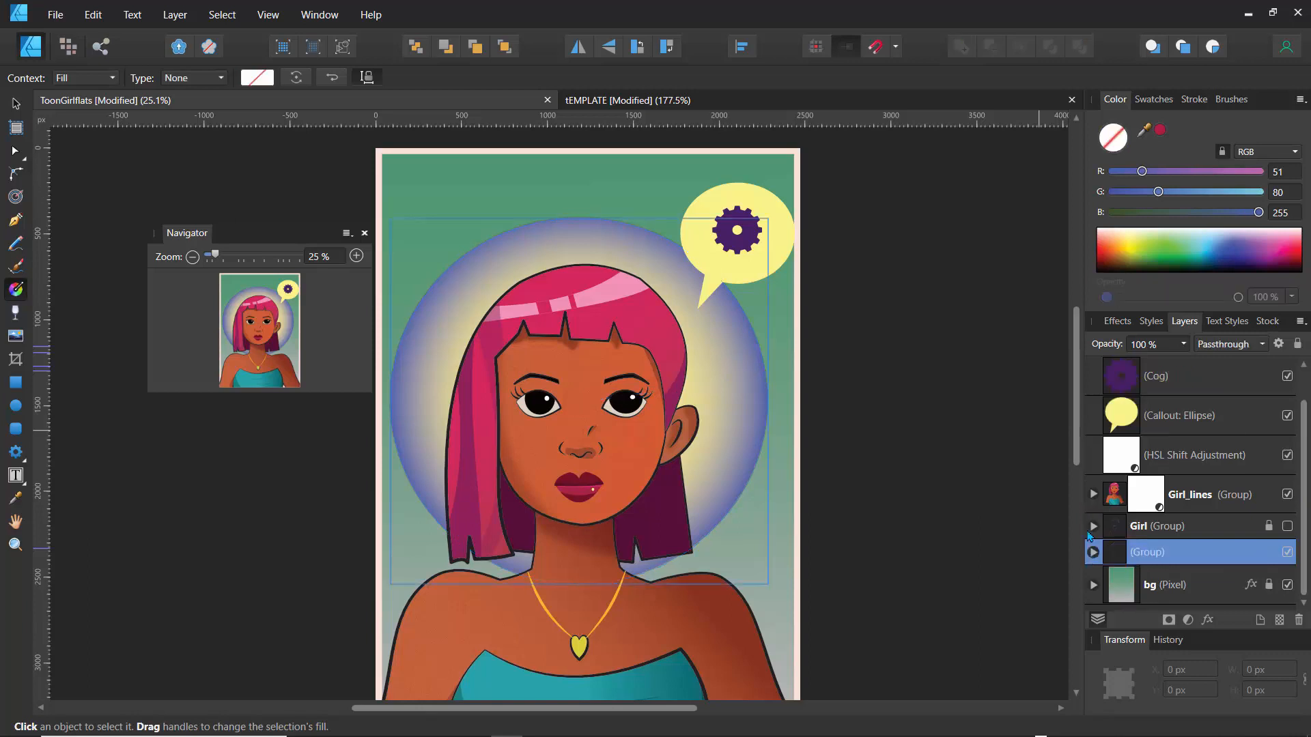
pyautogui.click(1288, 554)
pyautogui.click(1289, 556)
# Enable an Outer Shadow effect on the ellipse's group and set the shadow color to red CC0000.
pyautogui.click(1207, 620)
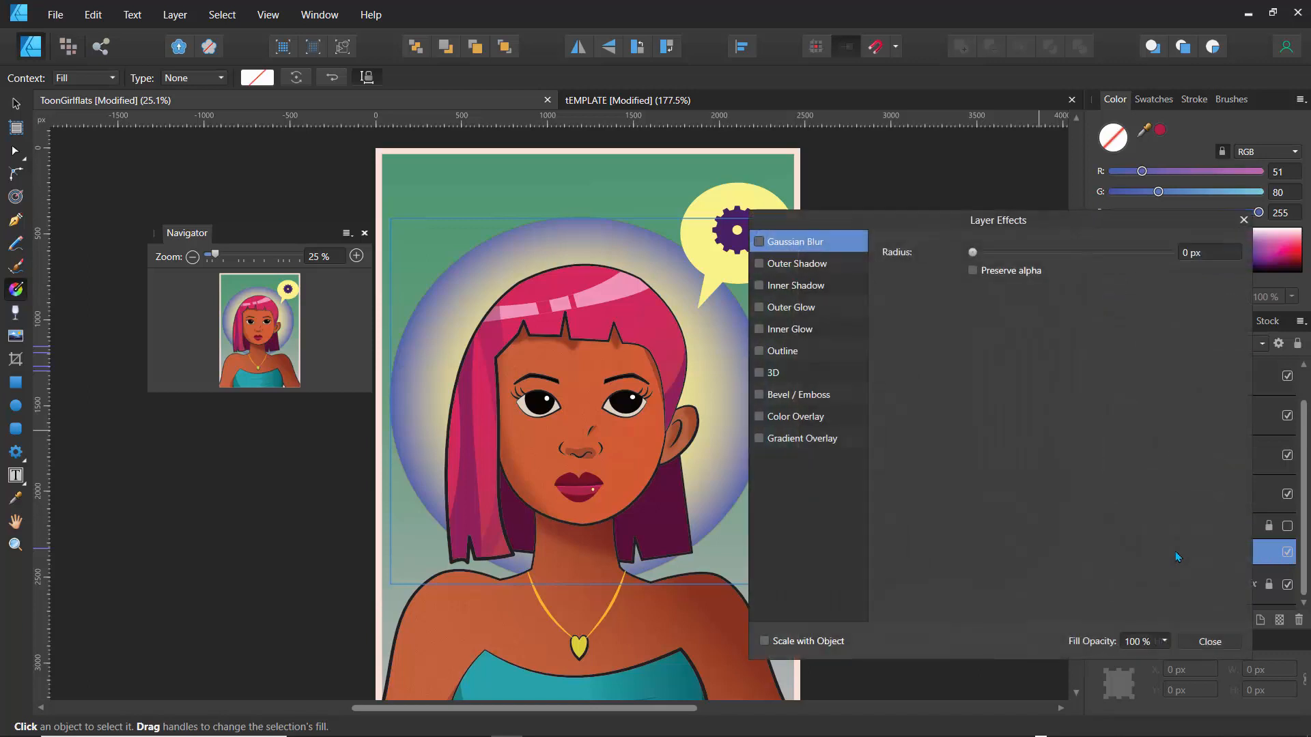
pyautogui.click(761, 265)
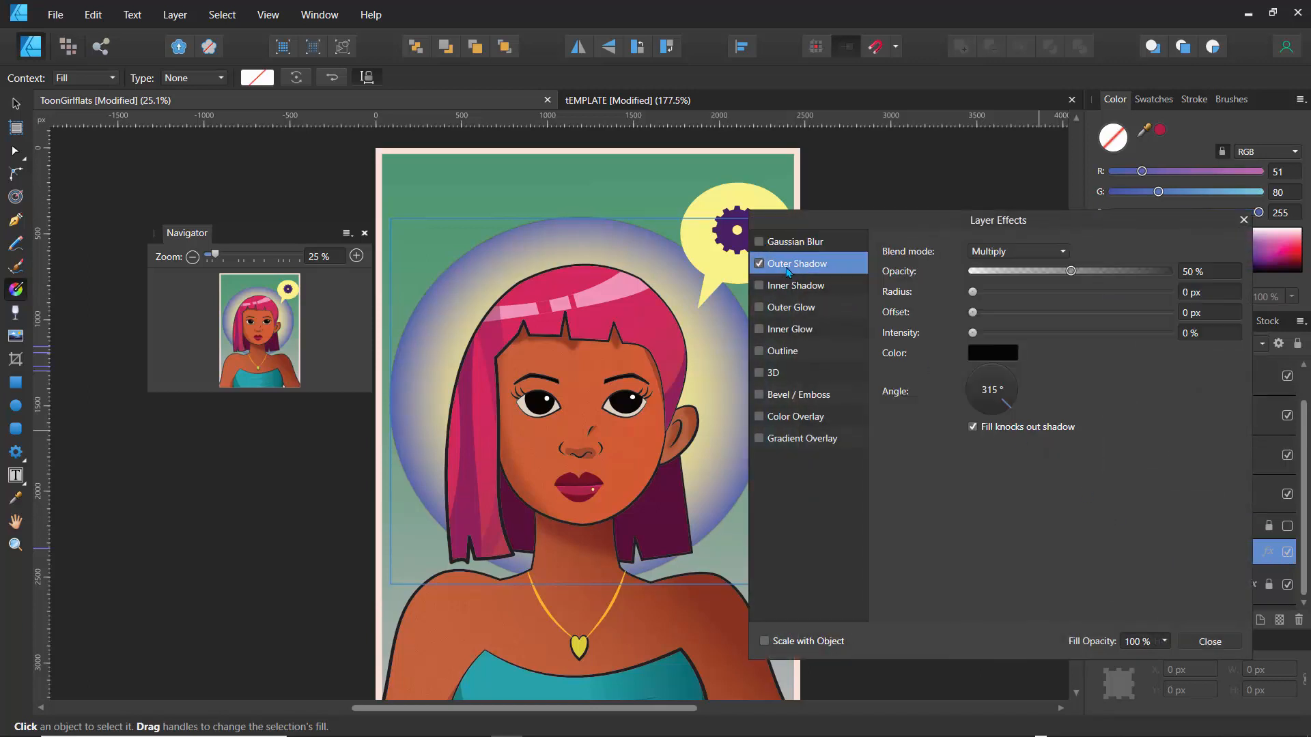
pyautogui.click(990, 359)
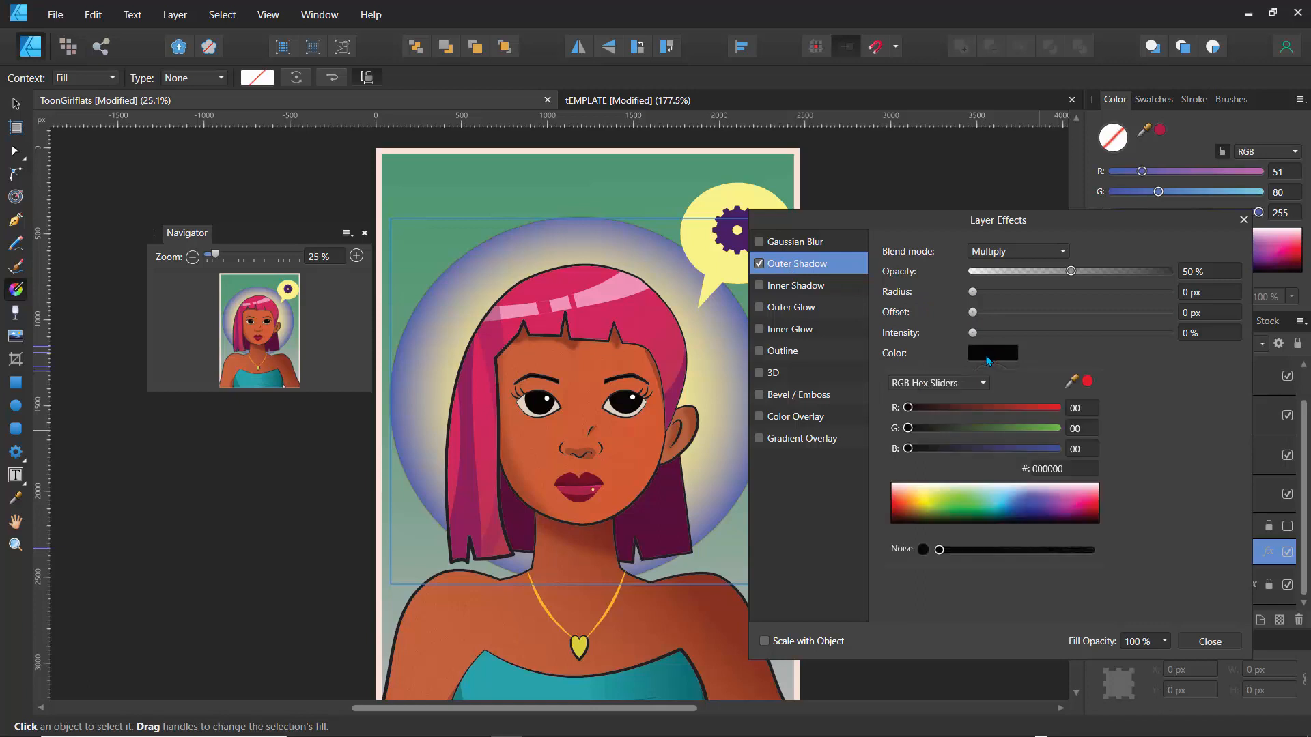
pyautogui.click(1018, 407)
pyautogui.moveTo(1026, 407); pyautogui.dragTo(1028, 407)
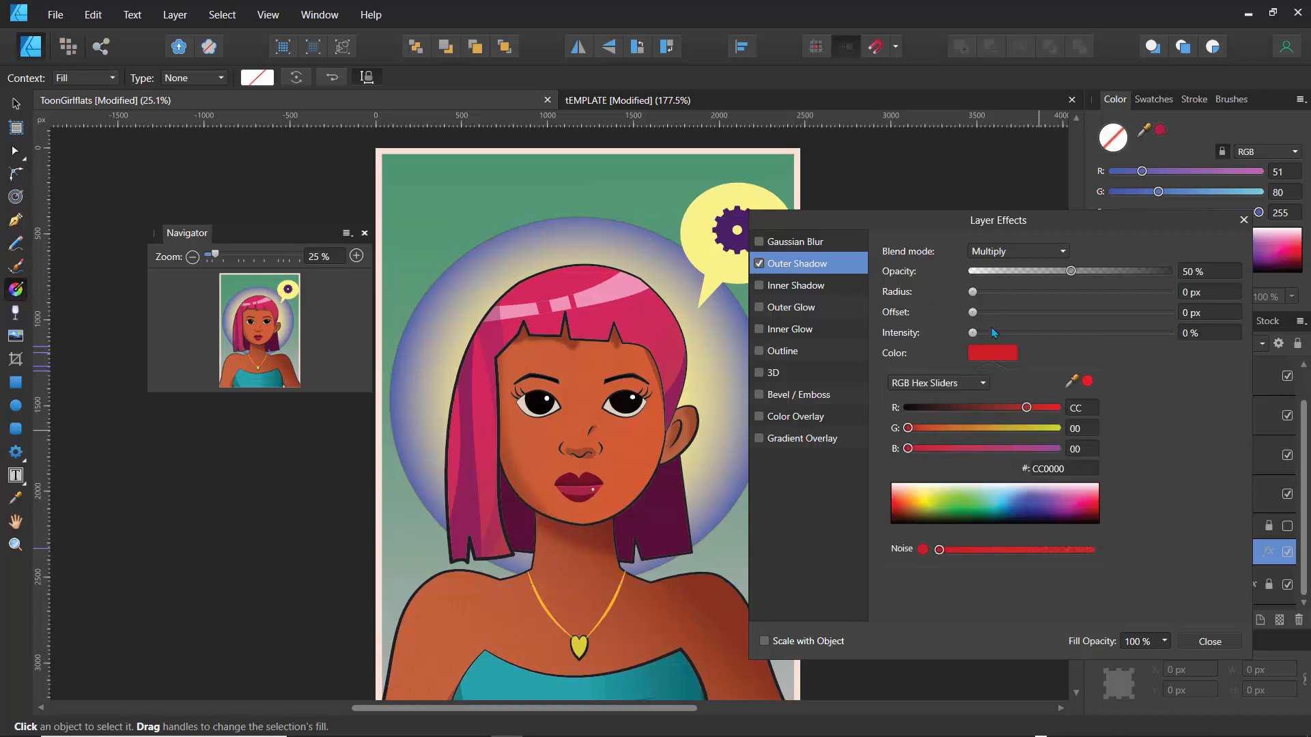
# Set the group's outer shadow to a 15.2 px radius, 3.8 px offset and 40% intensity.
pyautogui.click(974, 293)
pyautogui.moveTo(978, 295); pyautogui.dragTo(1069, 292)
pyautogui.moveTo(973, 313); pyautogui.dragTo(1050, 334)
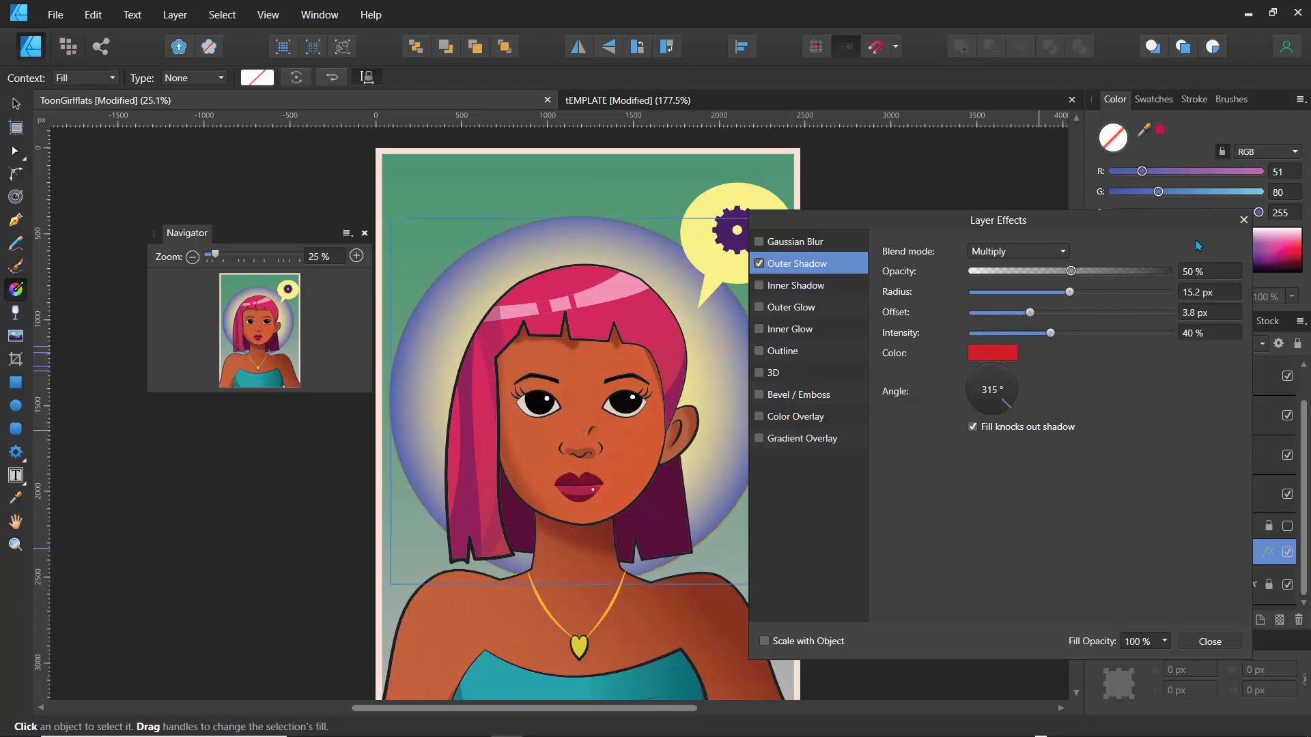
pyautogui.click(1243, 219)
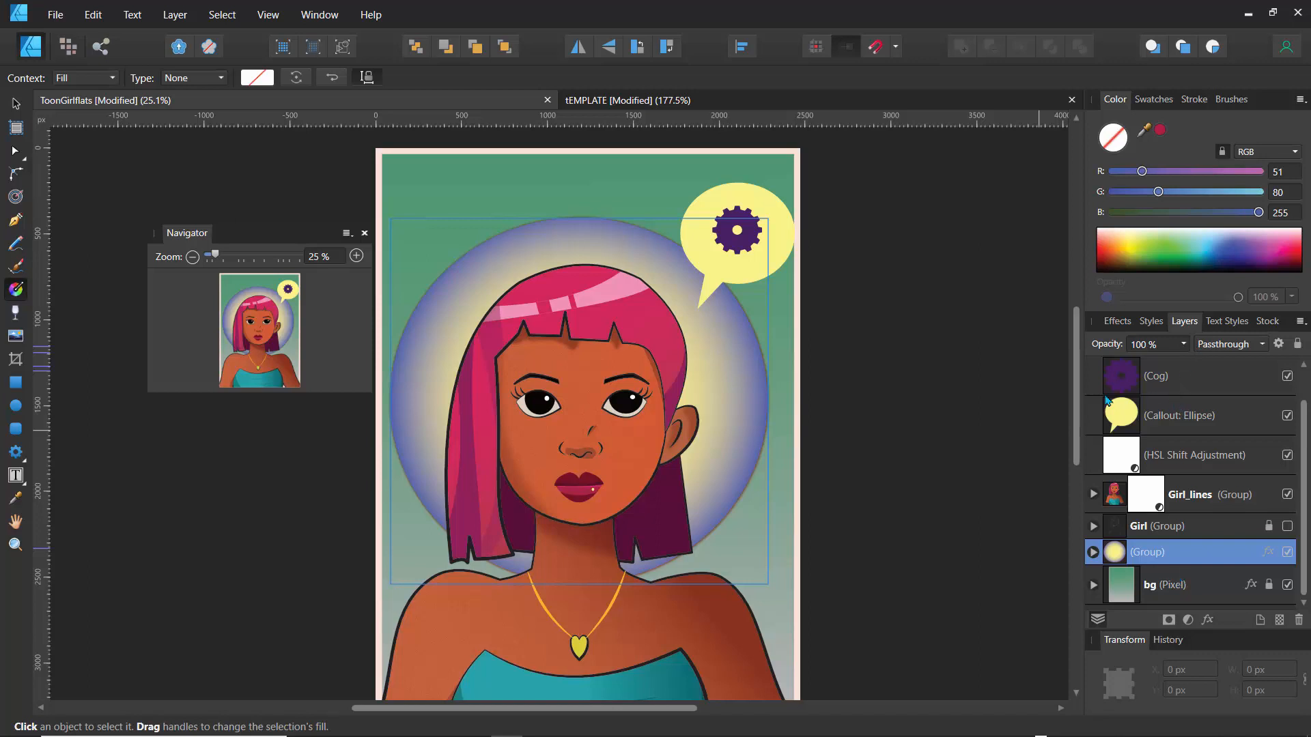
# Nudge the Girl_lines group slightly up and right to about X -49.9 px, Y 662.8 px, and deselect it.
pyautogui.moveTo(1075, 408); pyautogui.dragTo(1092, 463)
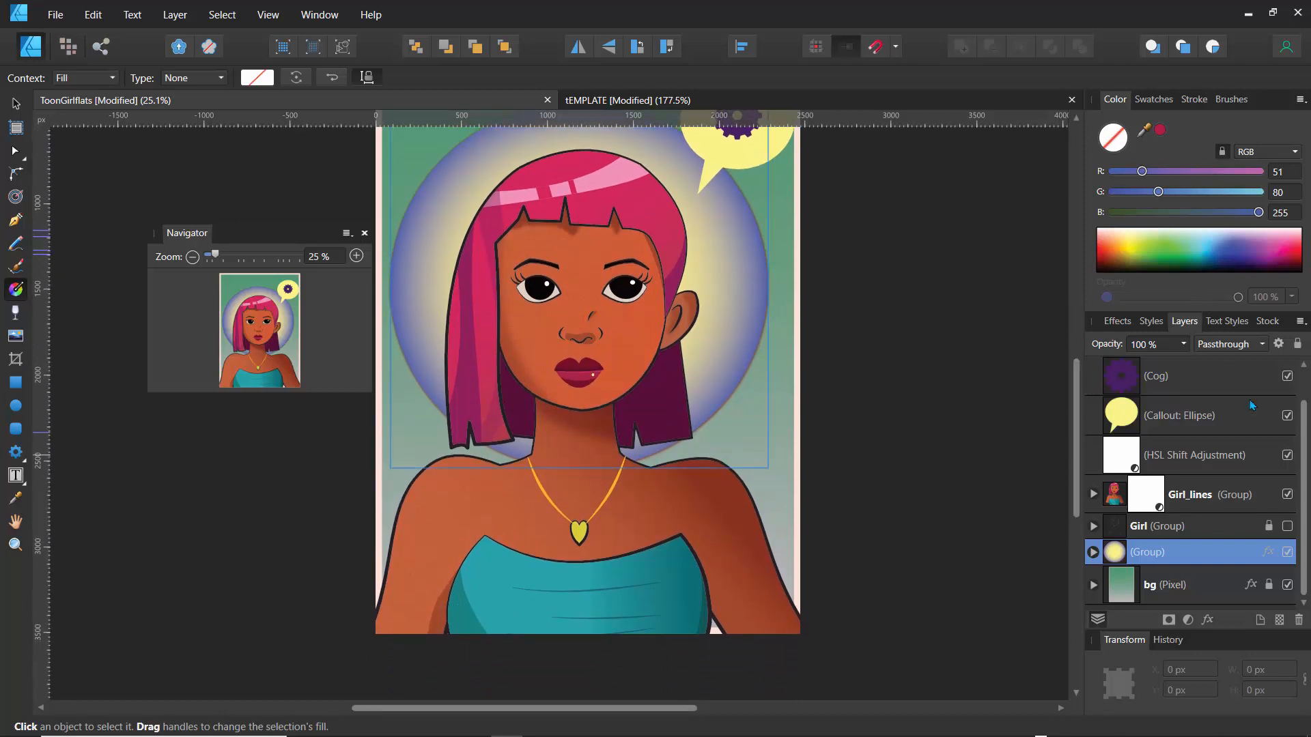
pyautogui.click(1120, 496)
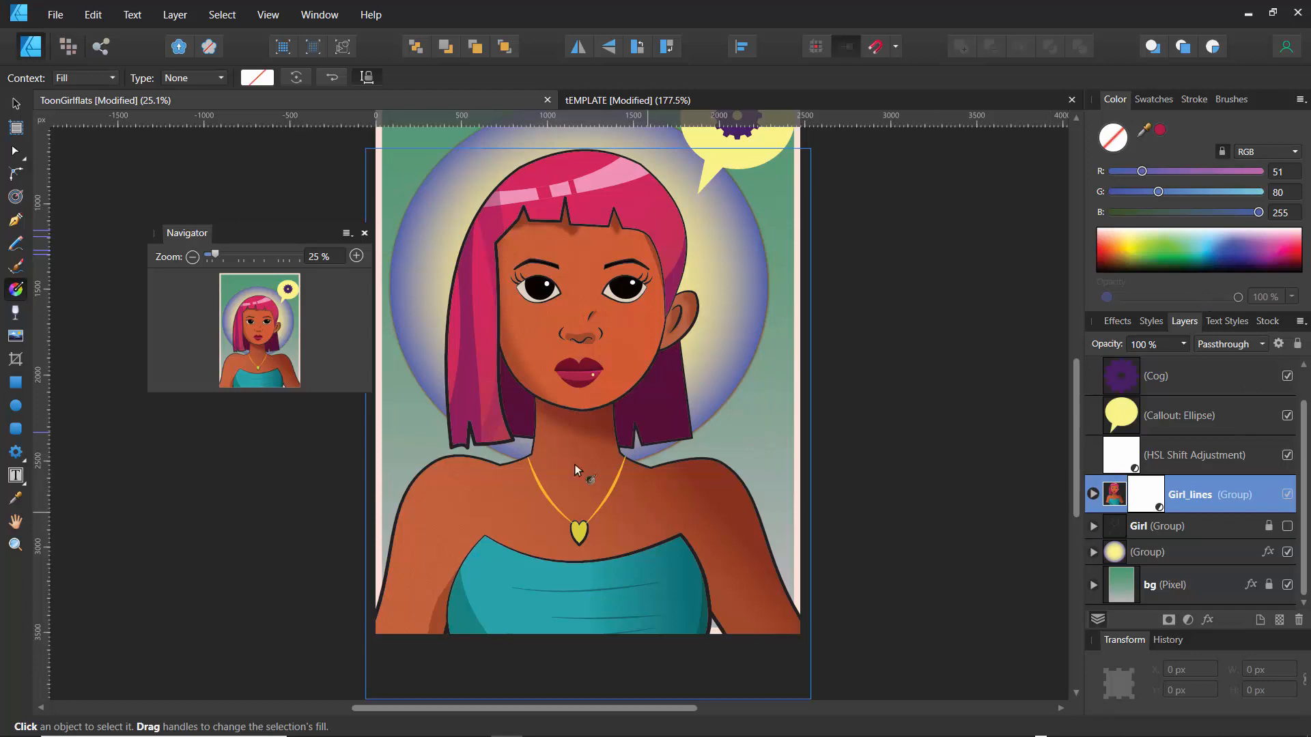
pyautogui.click(16, 104)
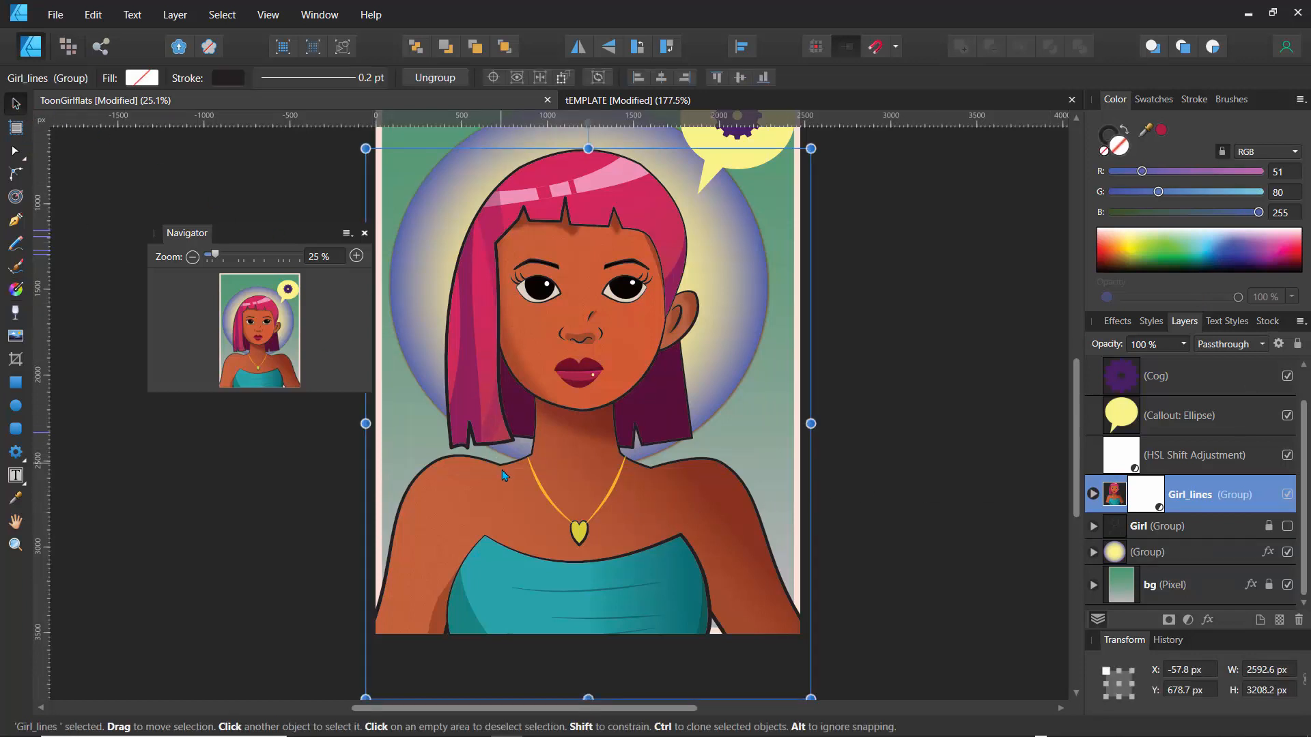
pyautogui.moveTo(503, 473)
pyautogui.mouseDown()
pyautogui.moveTo(503, 443)
pyautogui.moveTo(505, 476)
pyautogui.mouseUp()
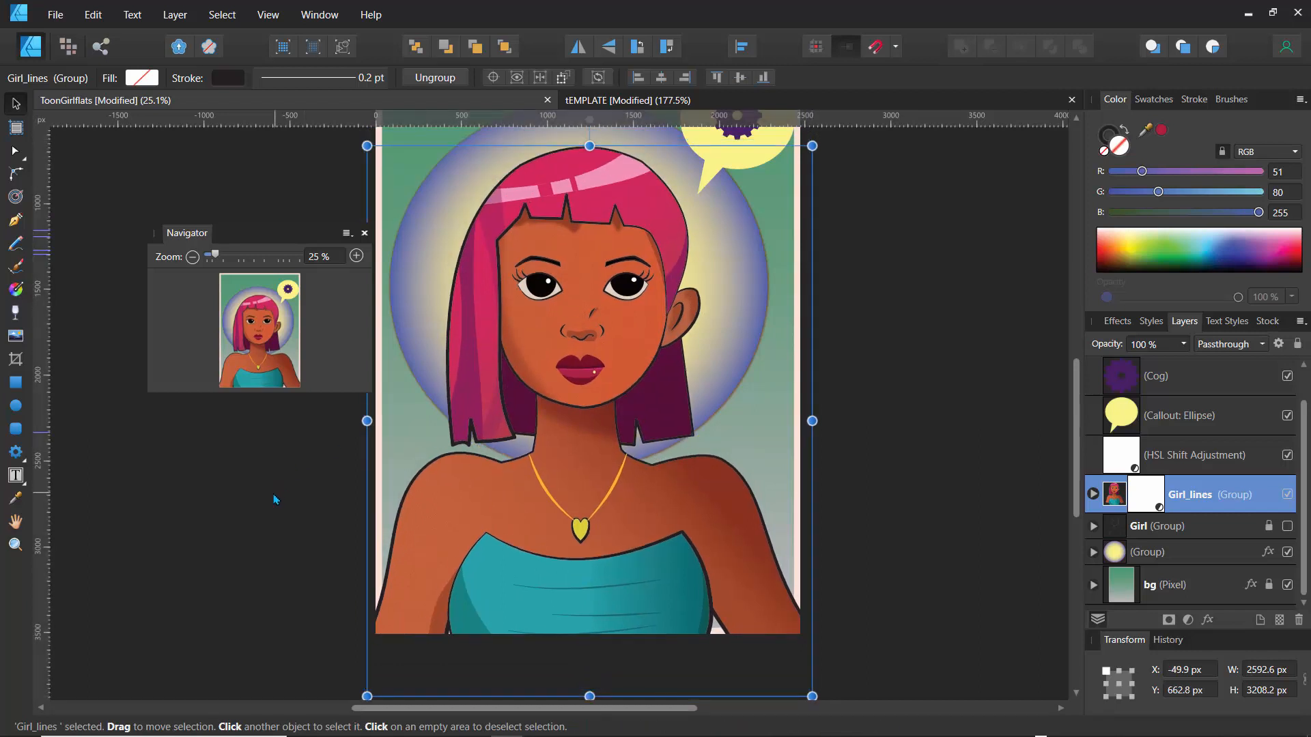
pyautogui.click(307, 503)
pyautogui.moveTo(1077, 464); pyautogui.dragTo(1076, 434)
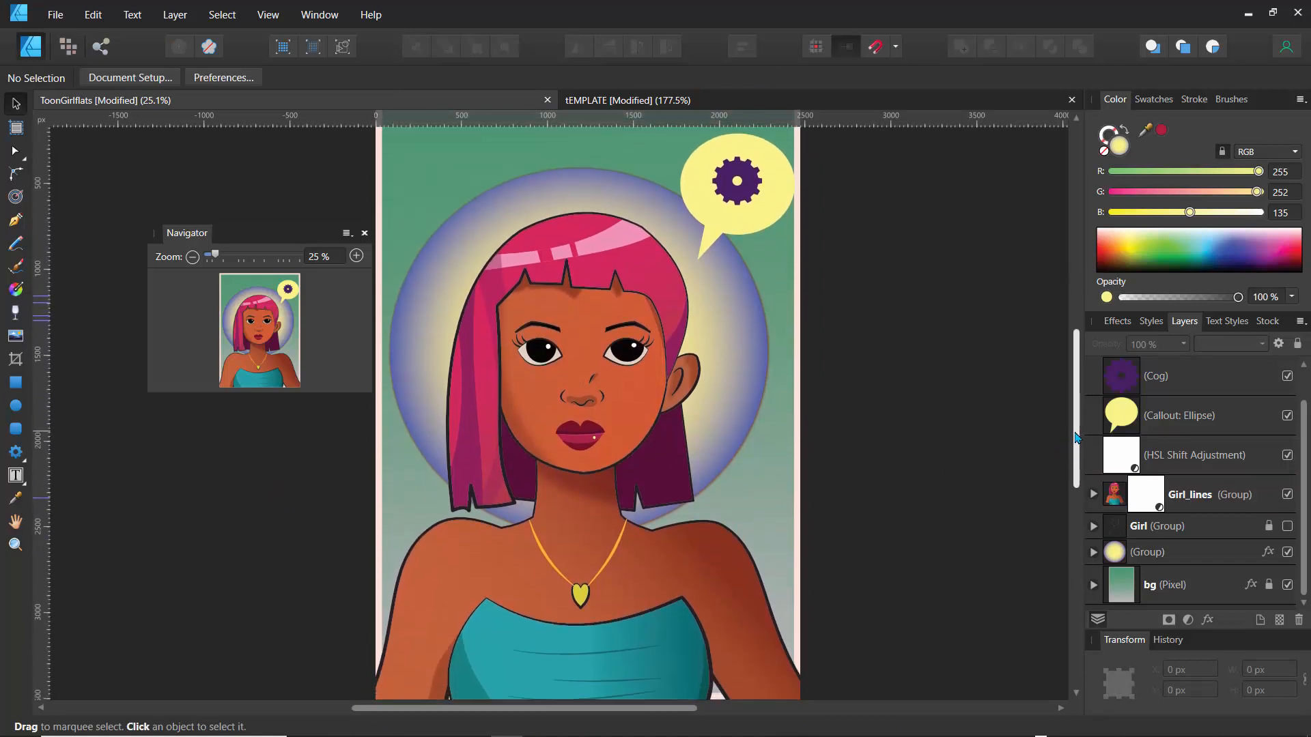